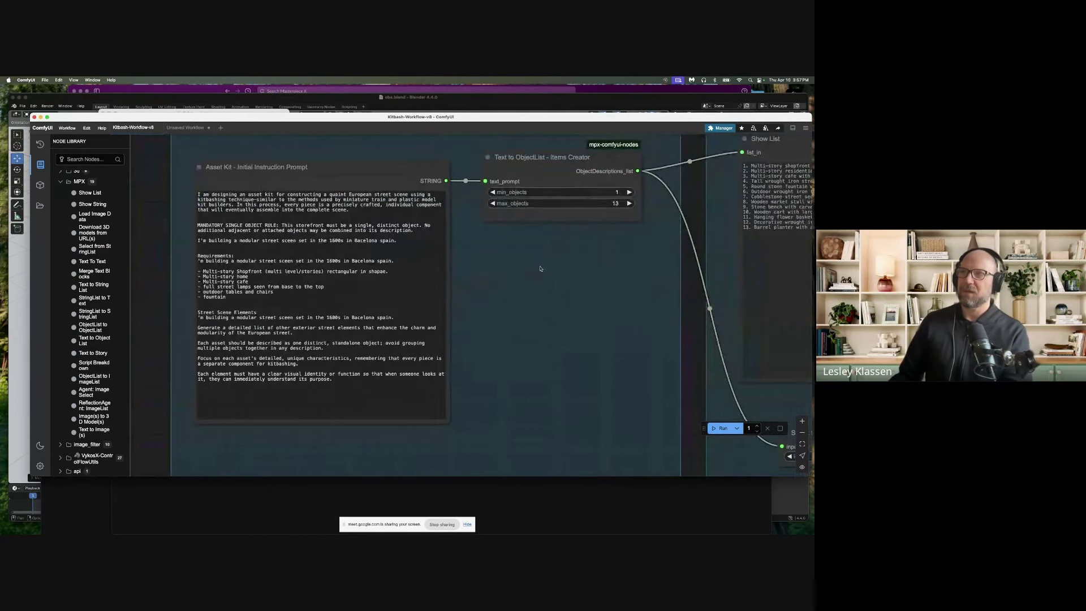
# Examine the Asset Kit initial instruction prompt and the Text to ObjectList node that it feeds
pyautogui.scroll(3, 528, 277)
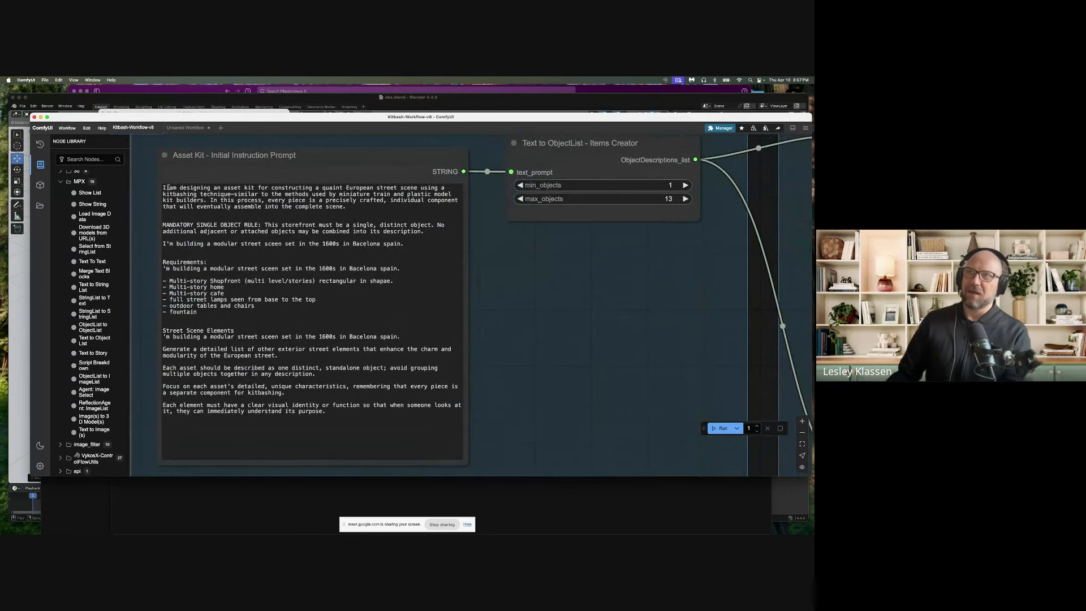
pyautogui.click(204, 187)
pyautogui.moveTo(294, 188); pyautogui.dragTo(441, 200)
pyautogui.click(359, 188)
pyautogui.click(205, 192)
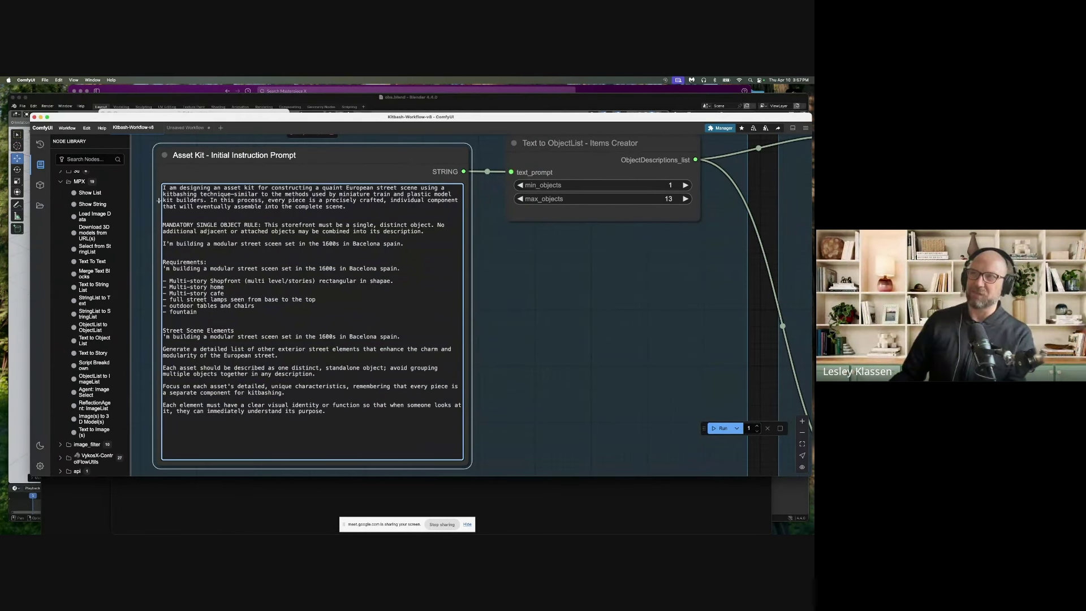
pyautogui.moveTo(210, 201); pyautogui.dragTo(398, 206)
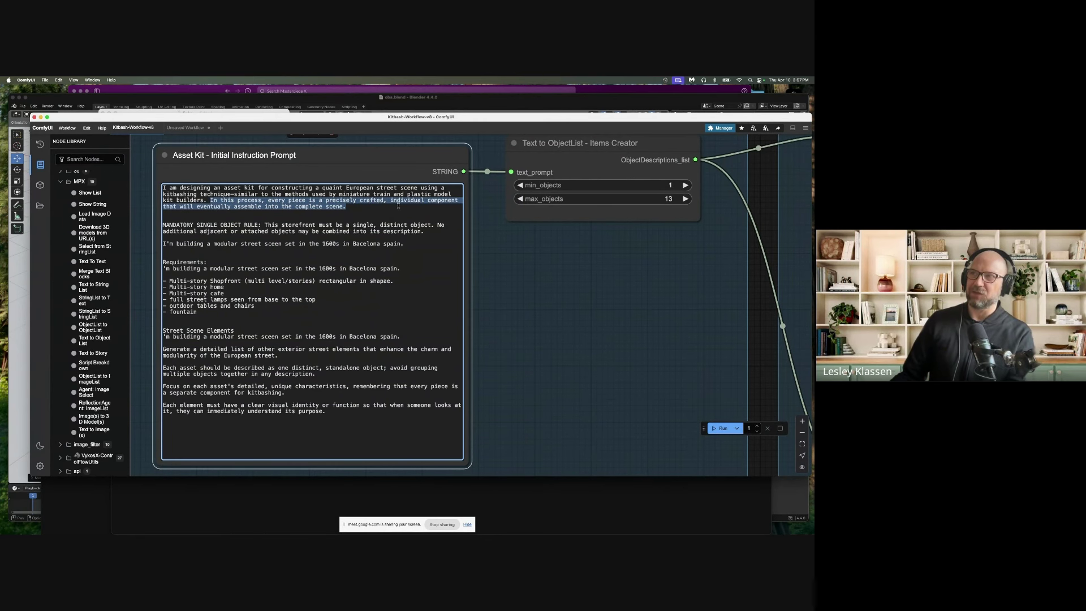
pyautogui.click(398, 206)
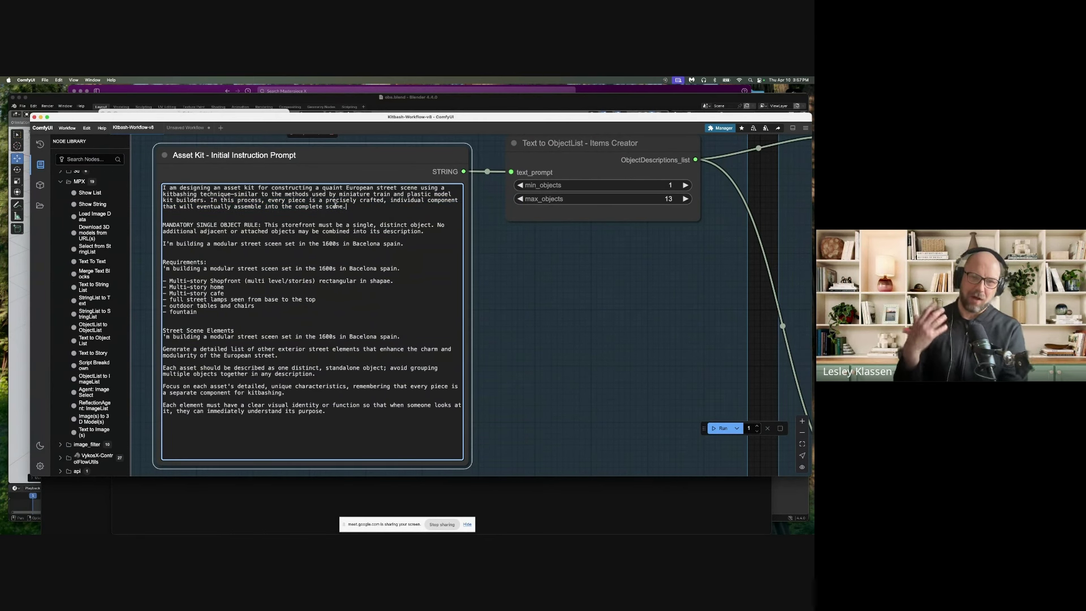
pyautogui.hscroll(5, 373, 197)
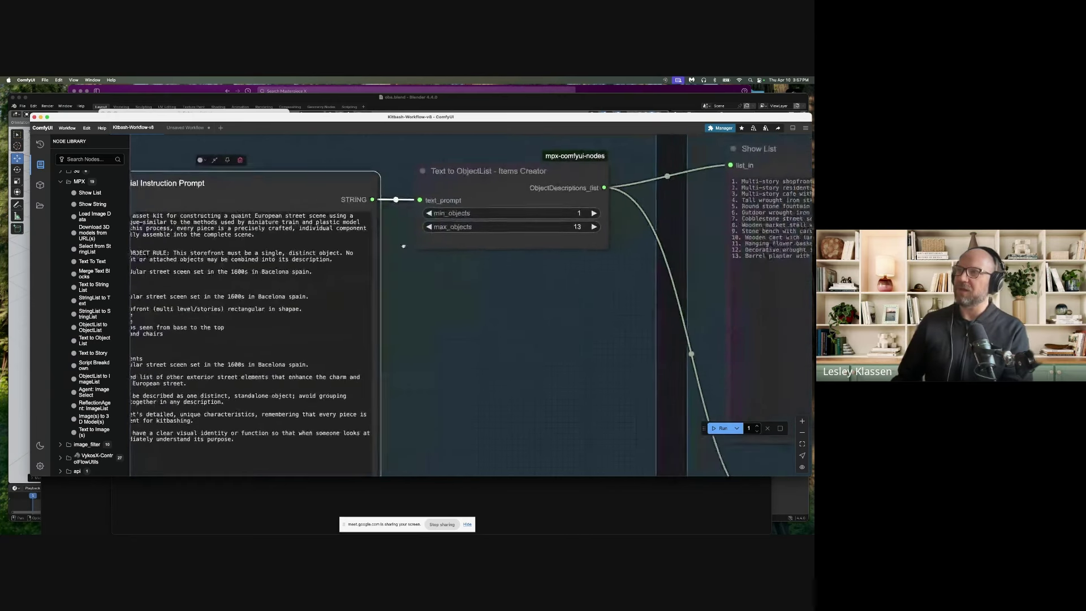
pyautogui.hscroll(5, 373, 196)
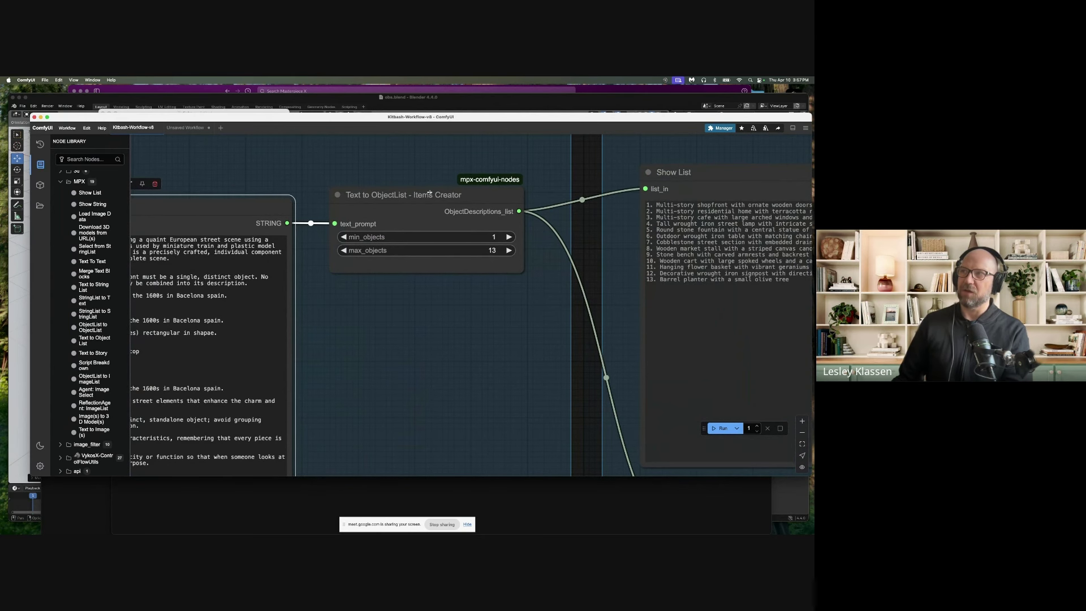
pyautogui.click(431, 189)
pyautogui.moveTo(92, 238)
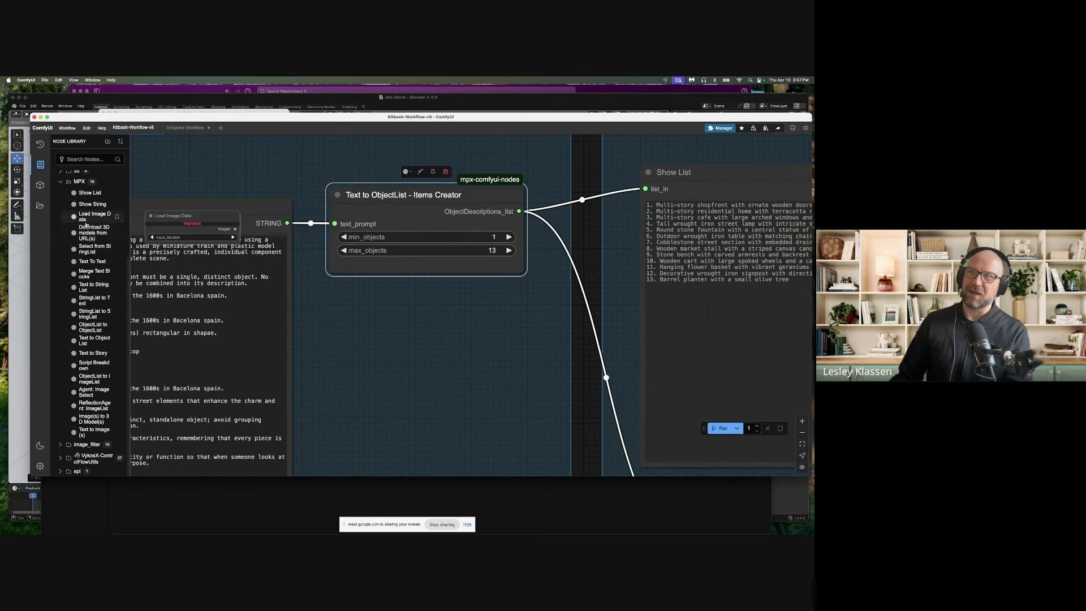
pyautogui.moveTo(96, 355)
pyautogui.scroll(2, 91, 339)
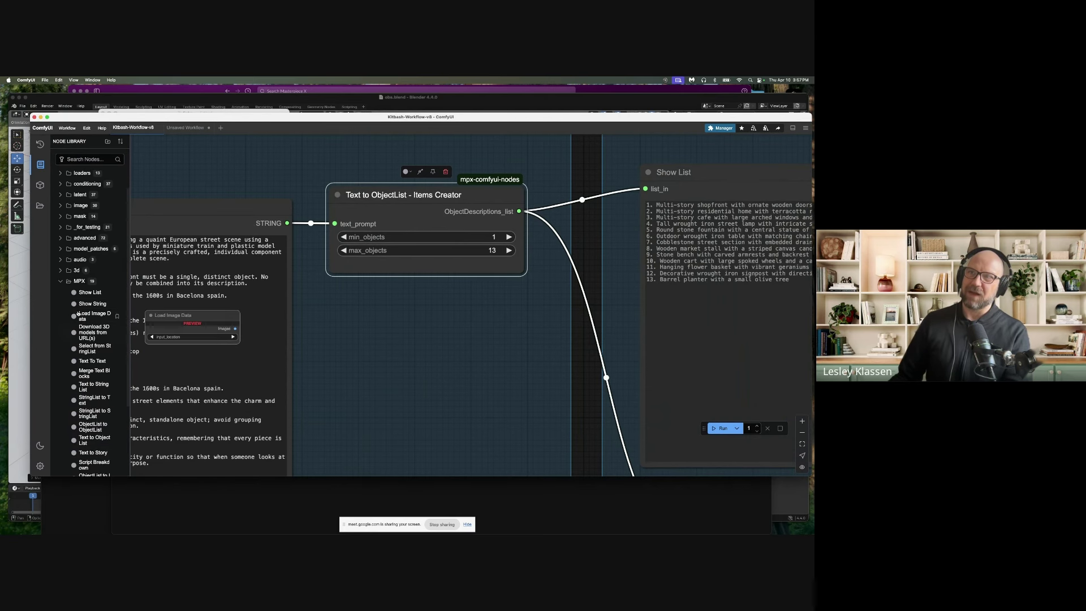
pyautogui.moveTo(88, 314)
pyautogui.scroll(-3, 87, 314)
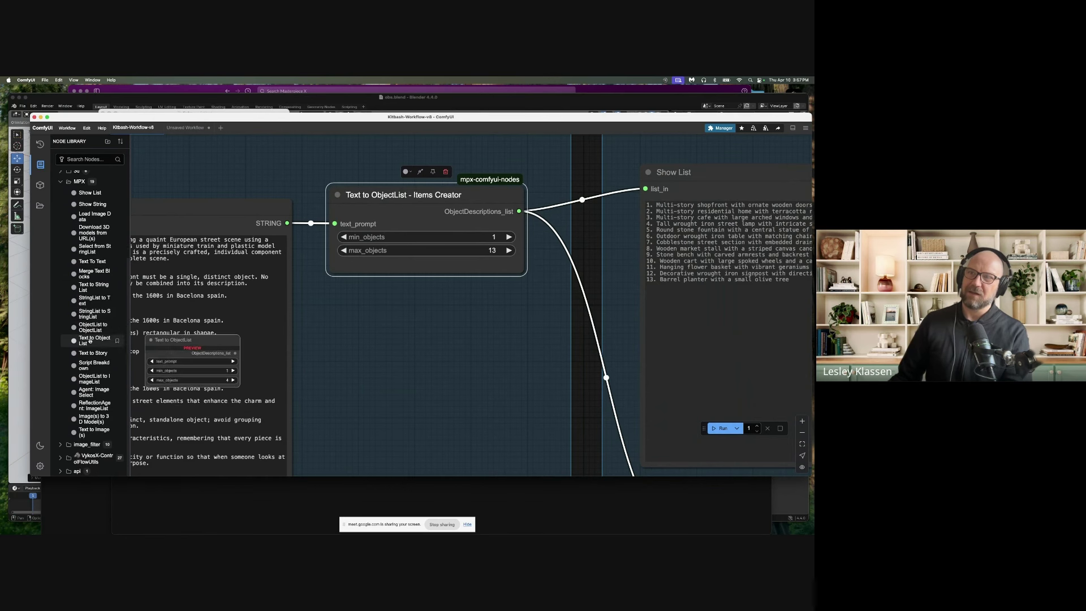
pyautogui.moveTo(95, 340); pyautogui.dragTo(384, 291)
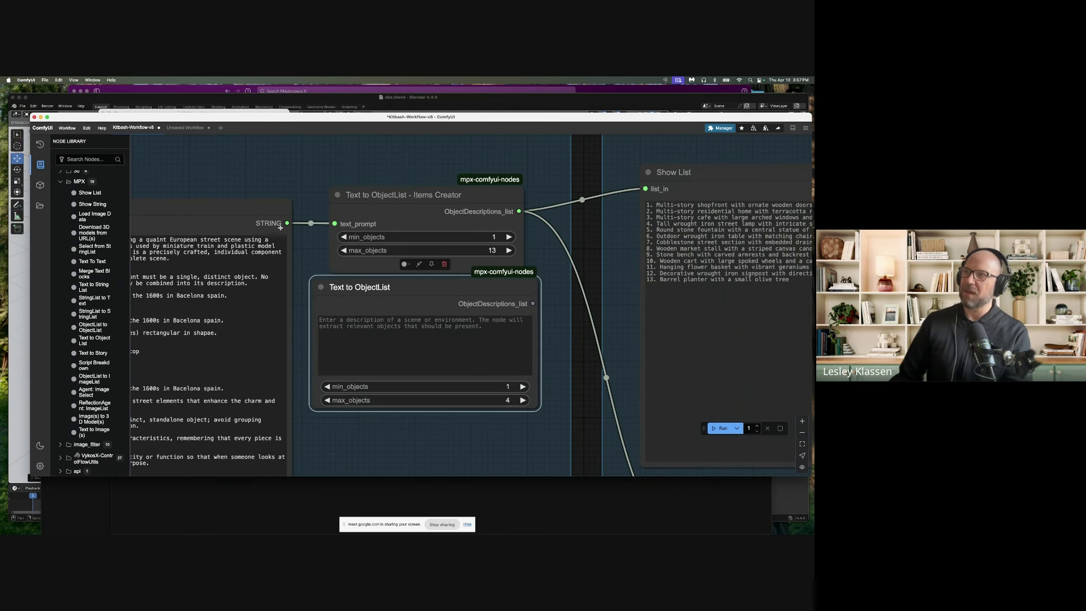
pyautogui.moveTo(288, 223); pyautogui.dragTo(351, 297)
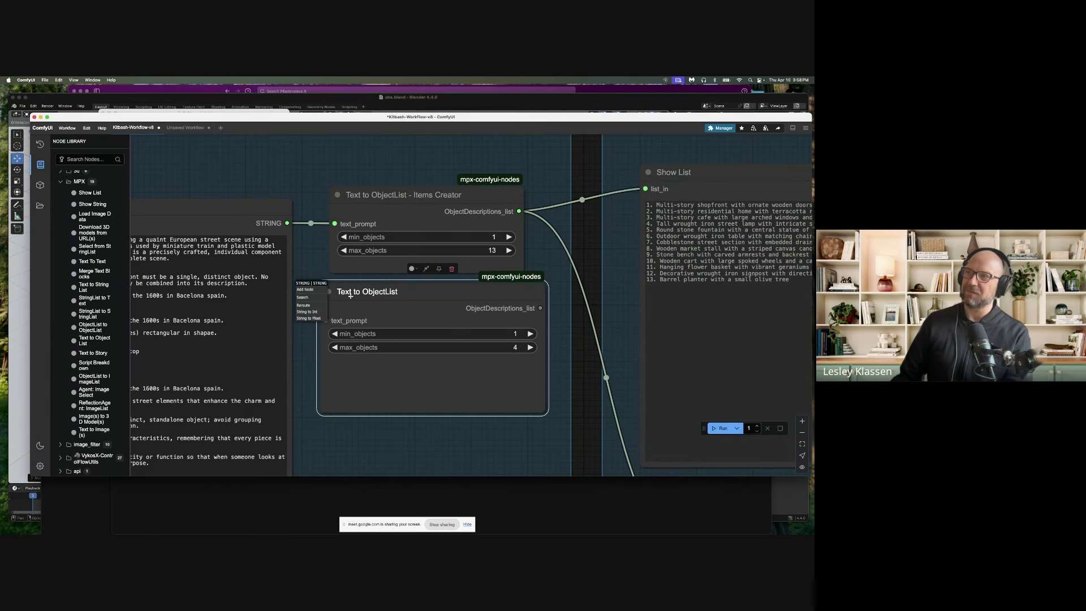
pyautogui.press('Delete')
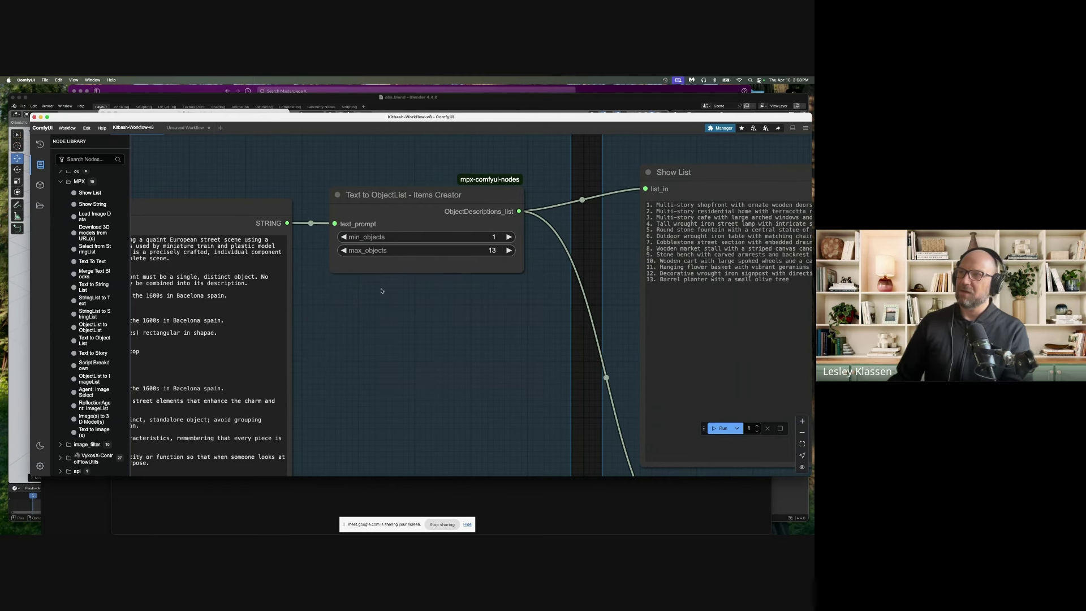
# Add an MPX Text to ObjectList node below the existing Items Creator node
pyautogui.scroll(-5, 391, 286)
pyautogui.scroll(5, 411, 278)
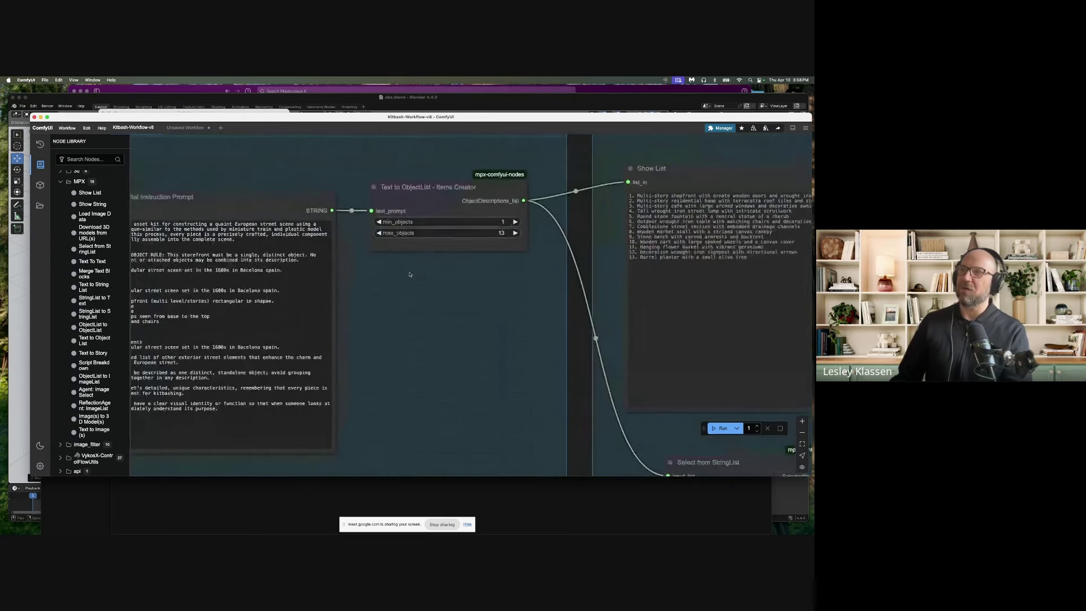
pyautogui.moveTo(115, 339)
pyautogui.moveTo(116, 339); pyautogui.dragTo(400, 276)
pyautogui.scroll(-2, 381, 311)
pyautogui.scroll(-4, 436, 266)
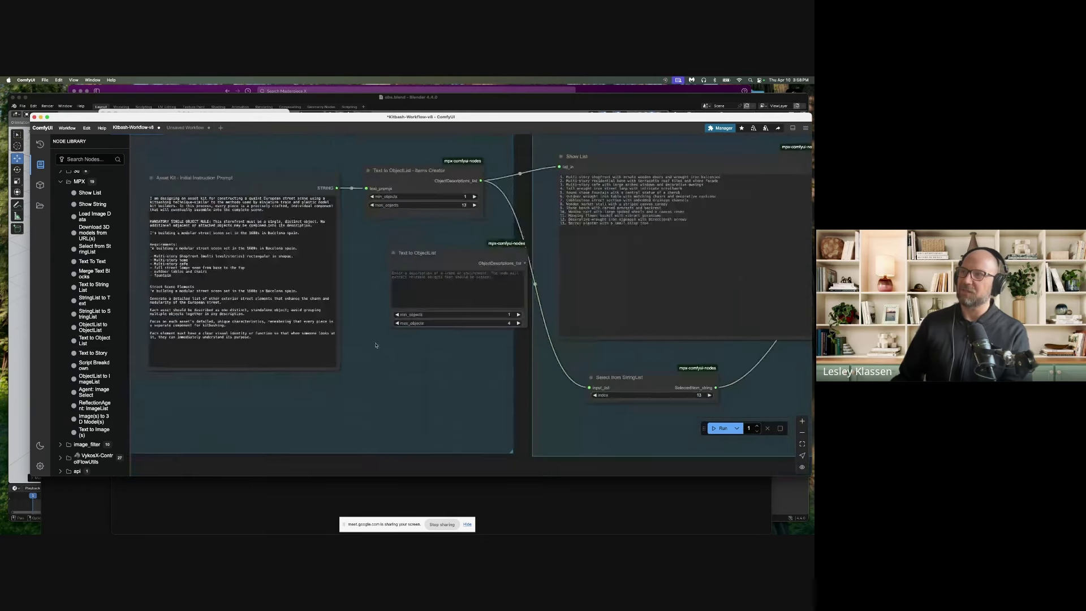
pyautogui.moveTo(354, 291); pyautogui.dragTo(281, 321)
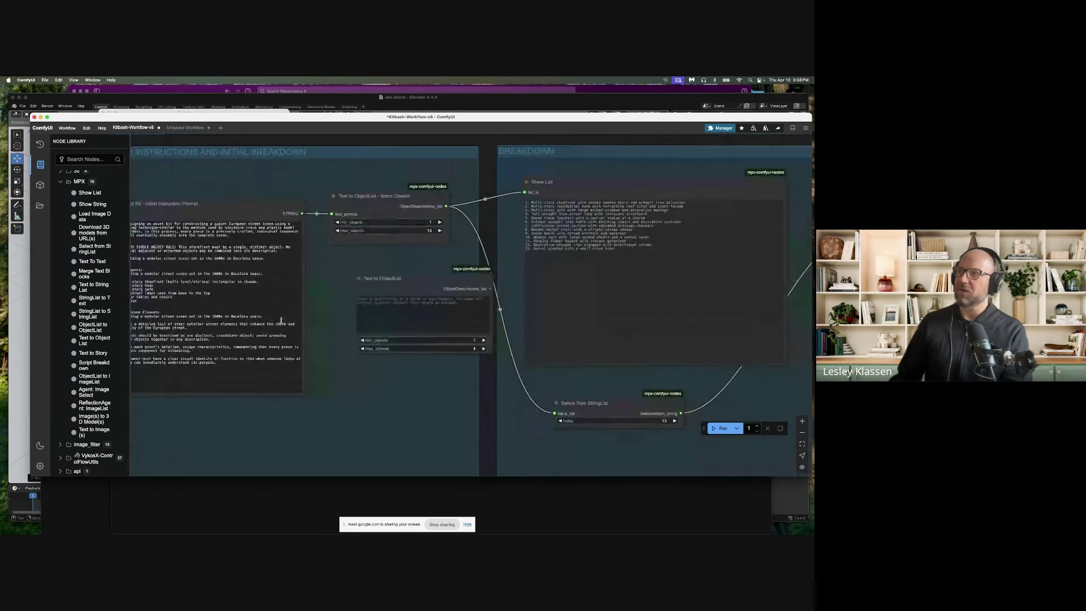
# Move the entire prompt text from the Asset Kit initial instruction node into the new Text to ObjectList node
pyautogui.click(396, 304)
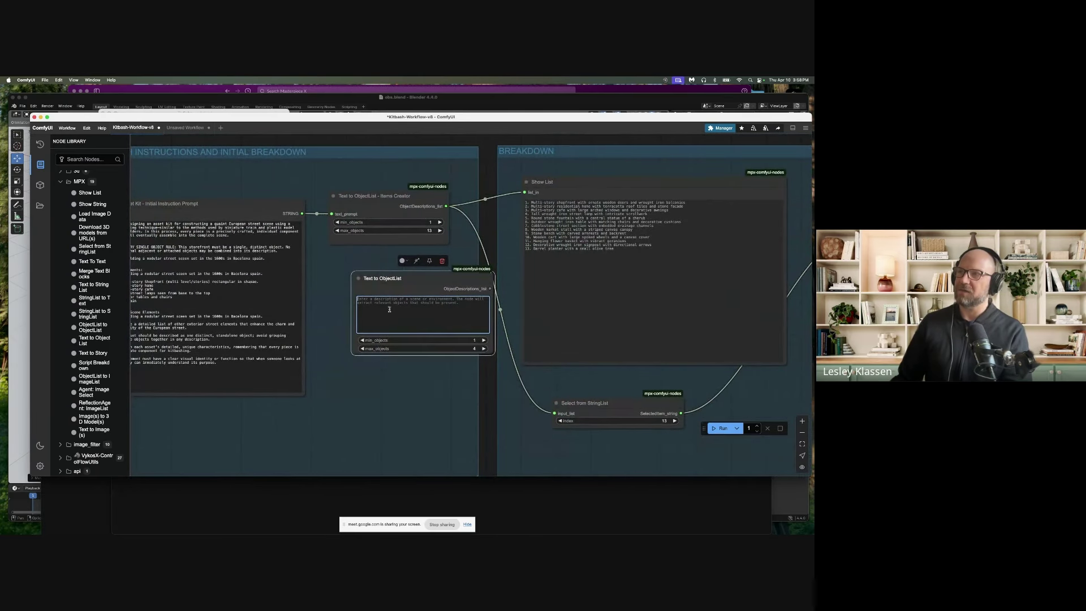
pyautogui.moveTo(228, 325); pyautogui.dragTo(289, 221)
pyautogui.moveTo(160, 235); pyautogui.dragTo(227, 300)
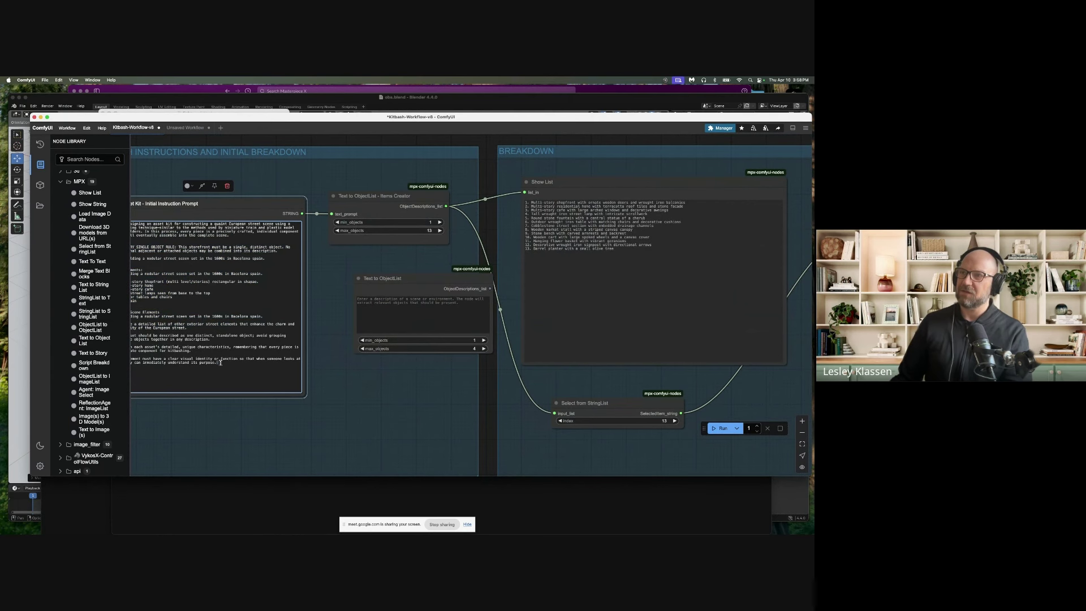
pyautogui.press('super+a')
pyautogui.moveTo(170, 203); pyautogui.dragTo(217, 204)
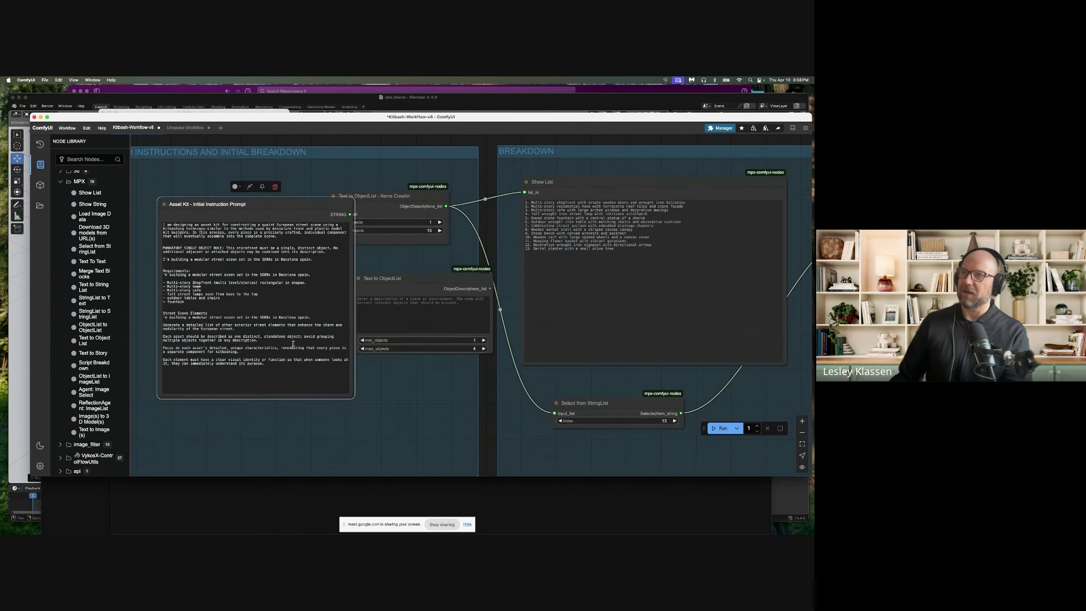
pyautogui.moveTo(279, 363); pyautogui.dragTo(159, 202)
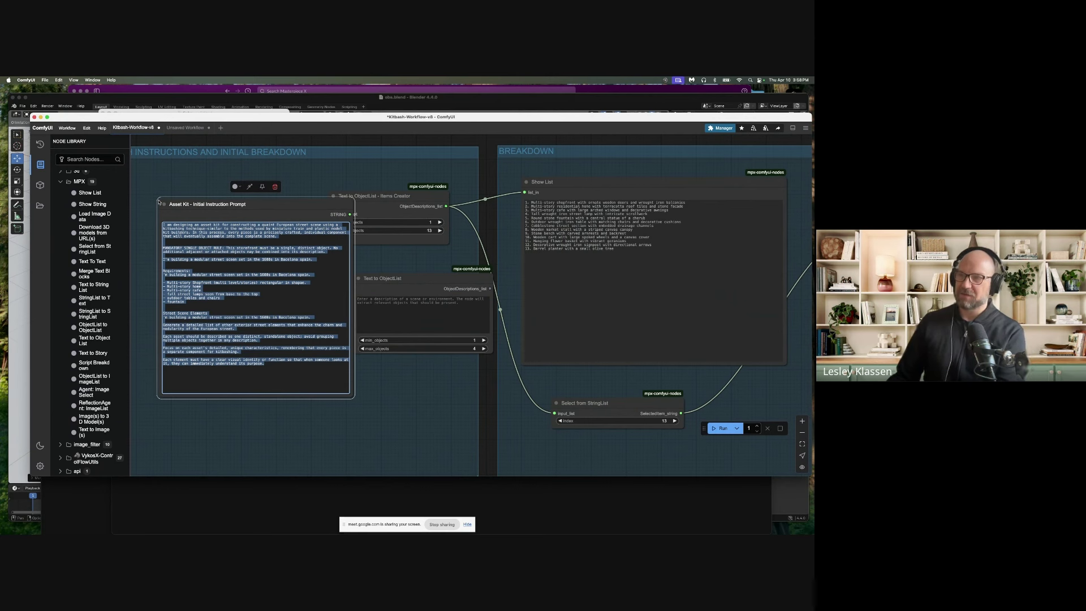
pyautogui.press('BackSpace')
pyautogui.click(394, 303)
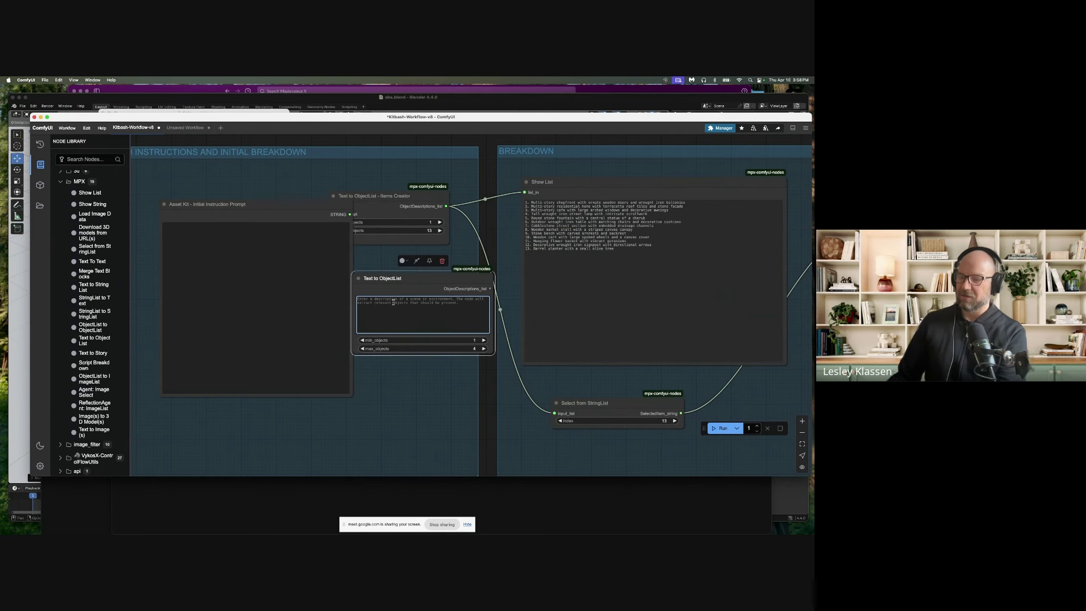
pyautogui.press('super+v')
# Delete the emptied Asset Kit prompt node and move the new Text to ObjectList node into the freed area
pyautogui.moveTo(276, 207); pyautogui.dragTo(232, 208)
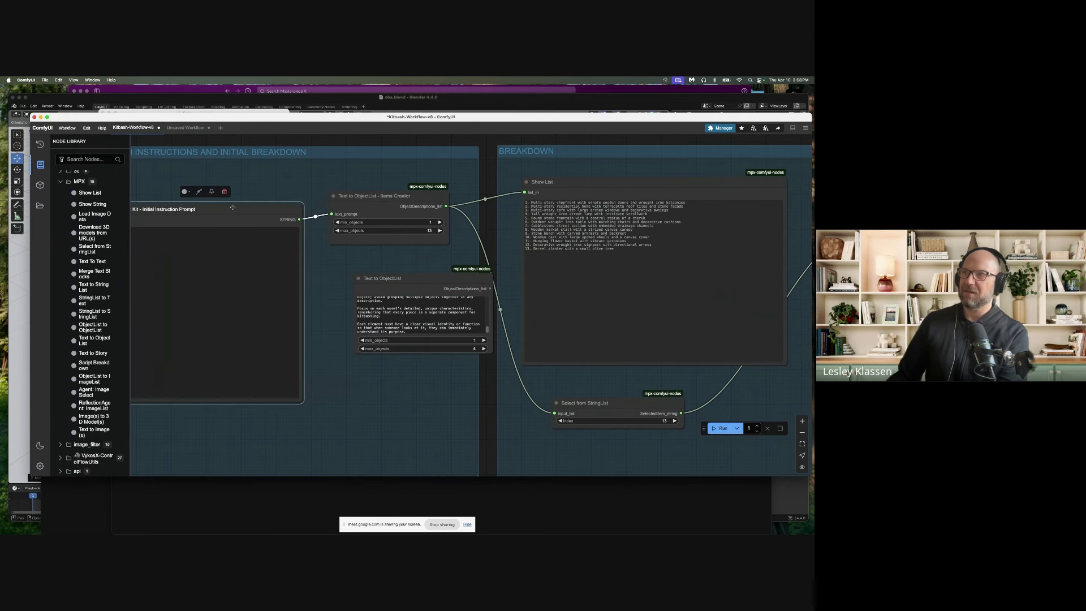
pyautogui.press('Delete')
pyautogui.moveTo(406, 274); pyautogui.dragTo(309, 255)
# Connect the new node's ObjectDescriptions_list output to Show List and Select from StringList, and delete the old Items Creator node
pyautogui.moveTo(396, 268); pyautogui.dragTo(525, 193)
pyautogui.moveTo(396, 269); pyautogui.dragTo(555, 413)
pyautogui.click(395, 198)
pyautogui.press('Delete')
# Reposition the Text to ObjectList node beside the Breakdown group and enlarge it to fit the whole prompt
pyautogui.moveTo(331, 273); pyautogui.dragTo(366, 243)
pyautogui.moveTo(433, 304); pyautogui.dragTo(466, 433)
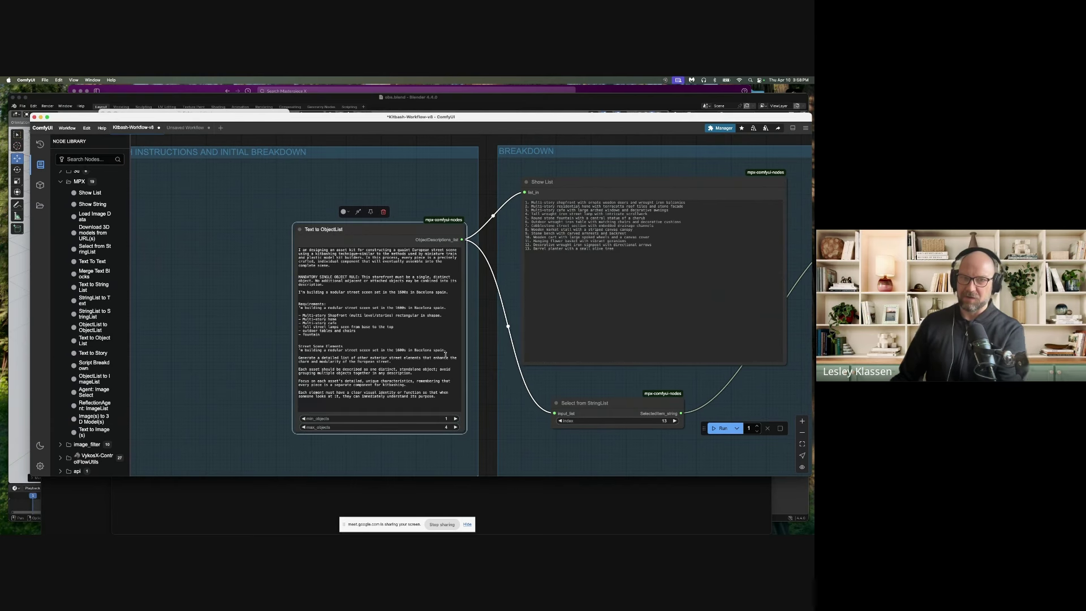
# Correct the sentence under Requirements in the prompt so that it begins with "I'm building"
pyautogui.hscroll(3, 227, 272)
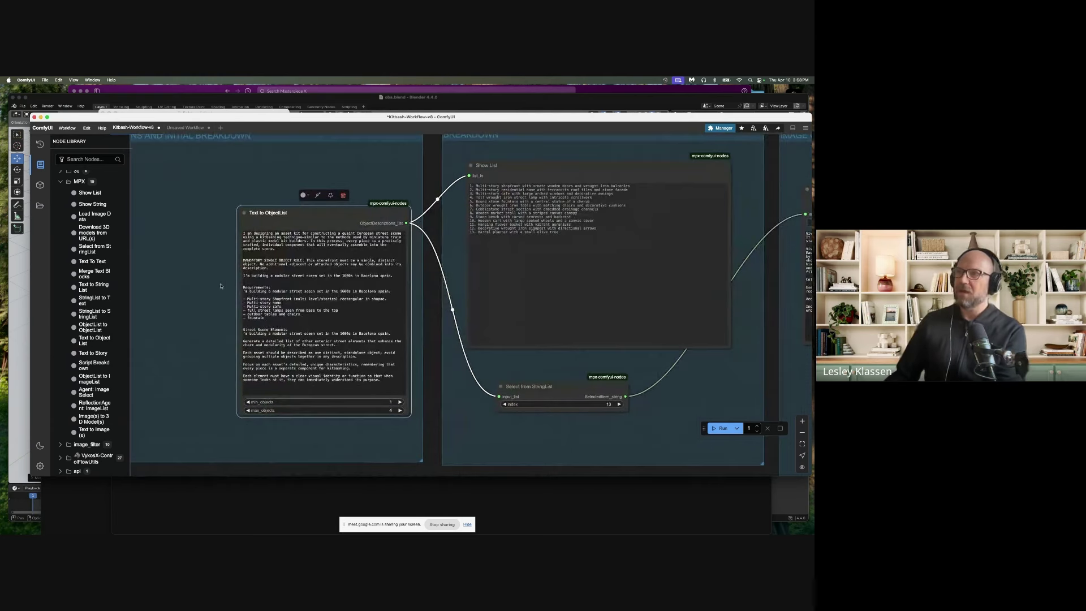
pyautogui.scroll(5, 202, 277)
pyautogui.scroll(3, 202, 277)
pyautogui.scroll(-2, 209, 266)
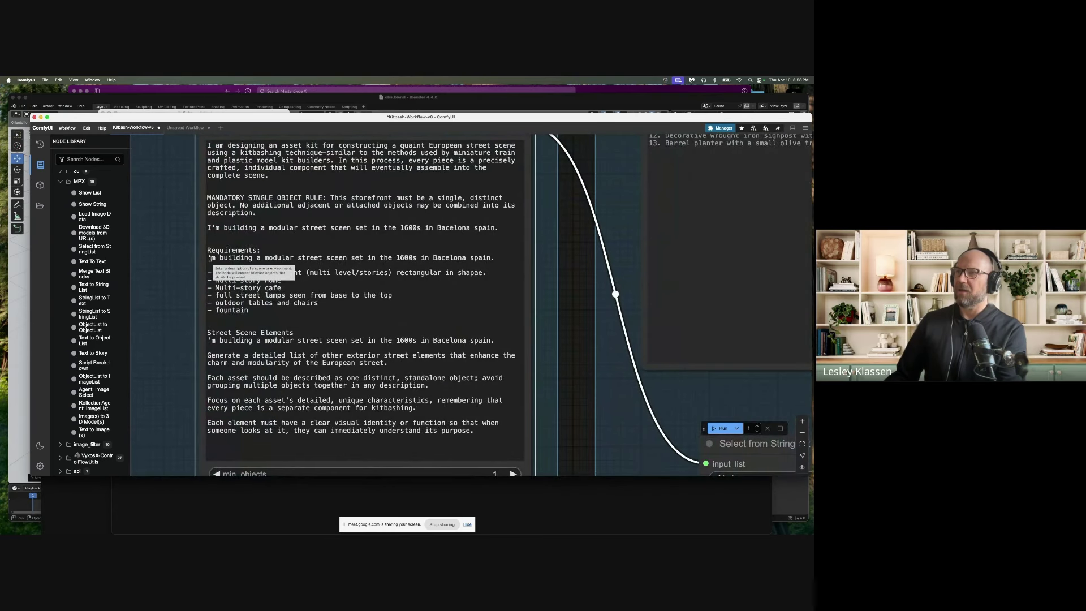
pyautogui.click(209, 257)
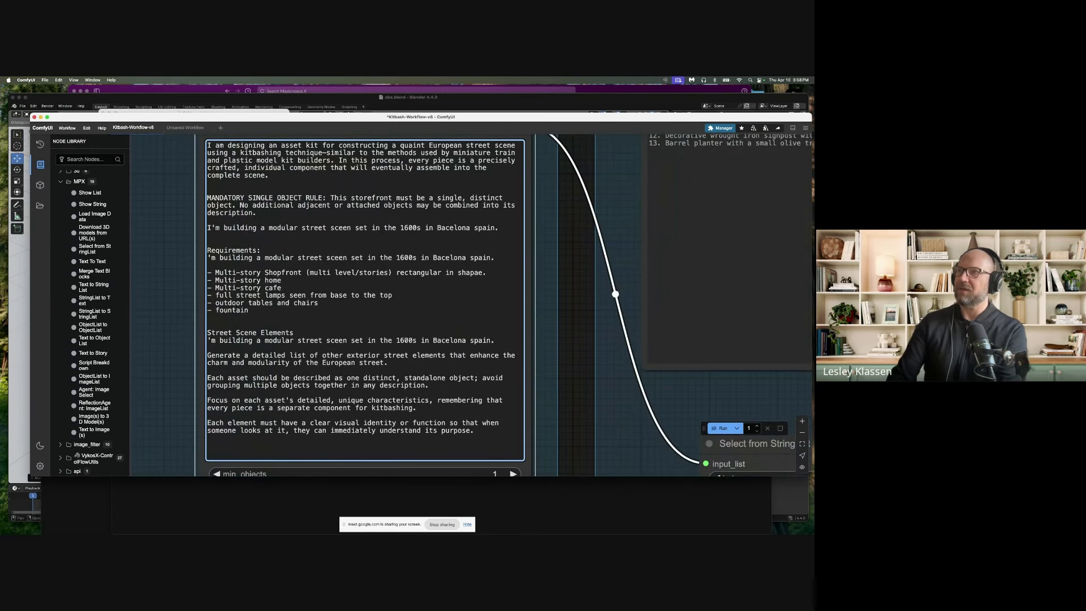
pyautogui.write('I')
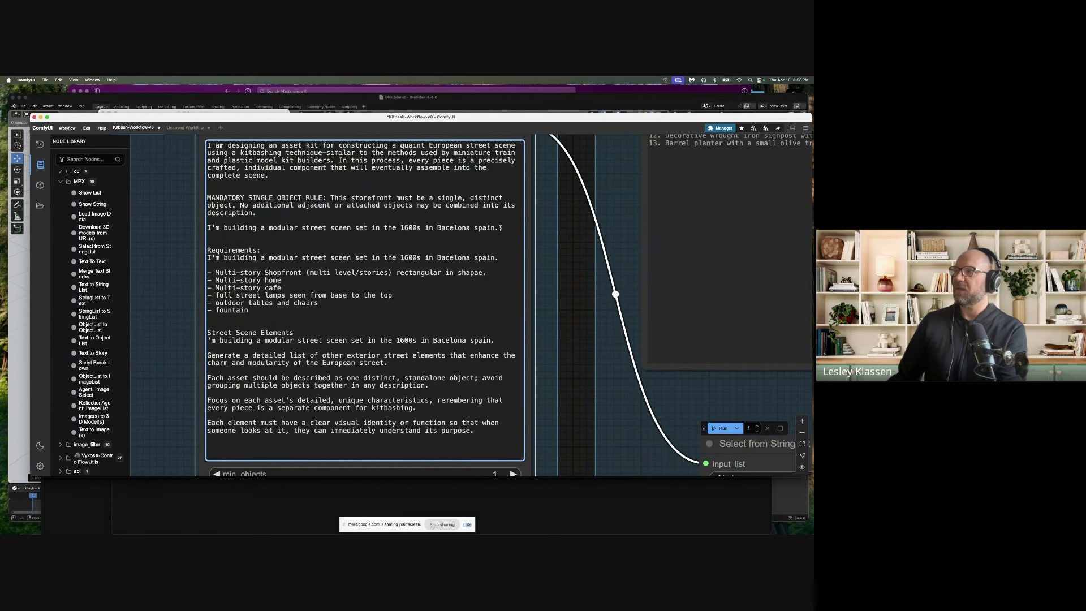
# Remove the duplicate "I'm building a modular street sceen" sentence above Requirements, along with one of the blank lines there
pyautogui.moveTo(500, 227); pyautogui.dragTo(209, 228)
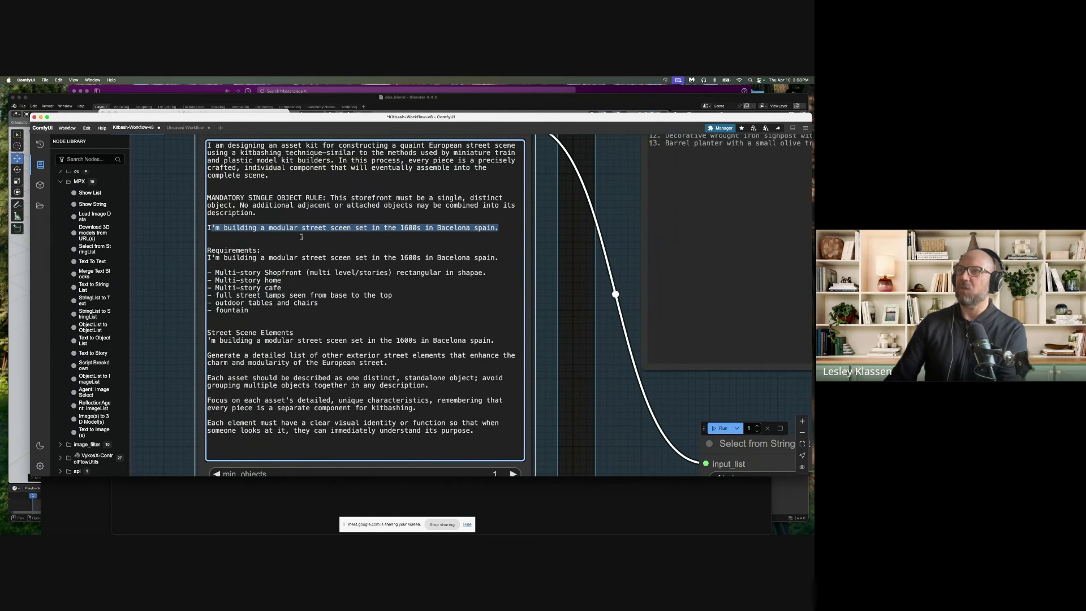
pyautogui.press('BackSpace')
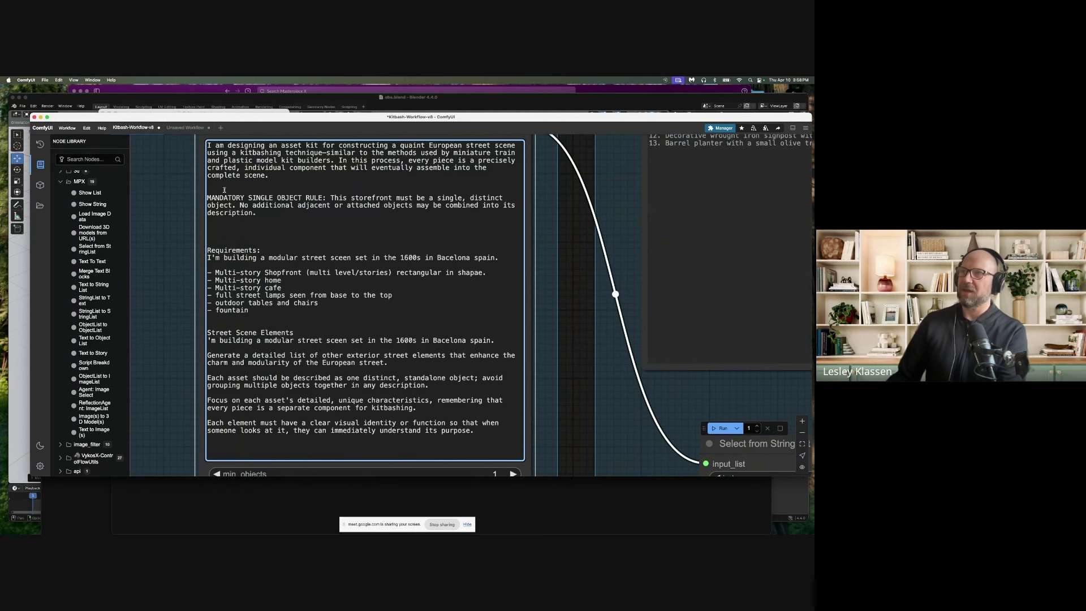
pyautogui.moveTo(209, 197); pyautogui.dragTo(324, 198)
pyautogui.click(319, 213)
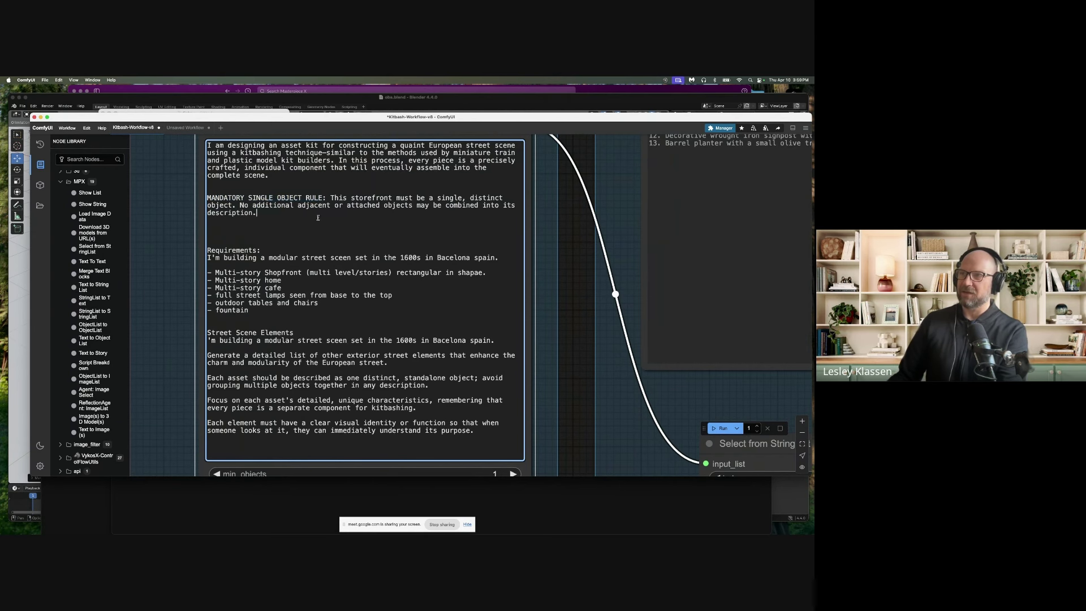
pyautogui.click(237, 231)
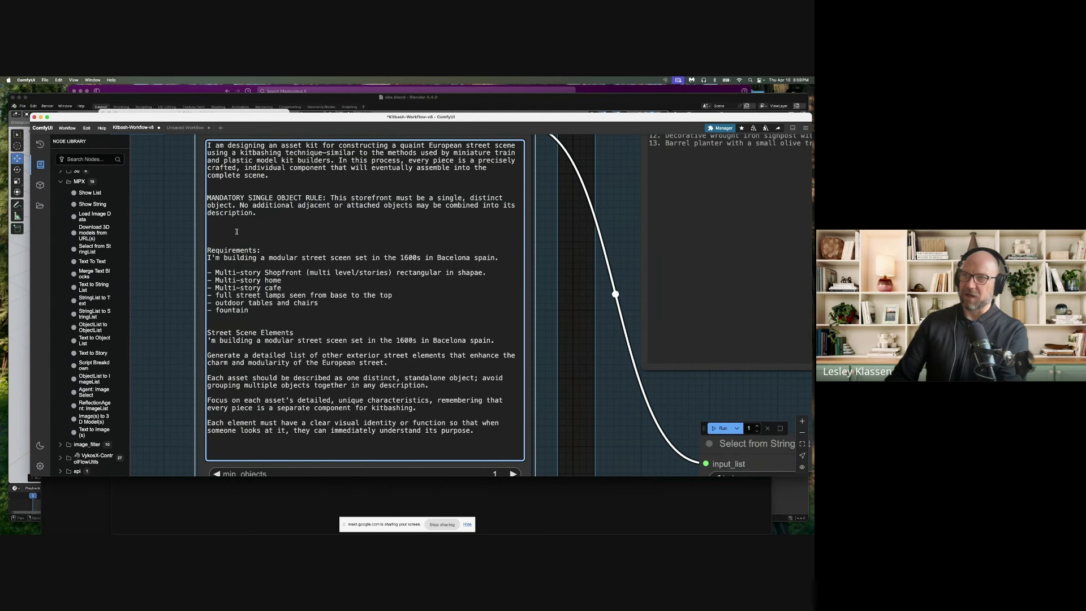
pyautogui.press('BackSpace')
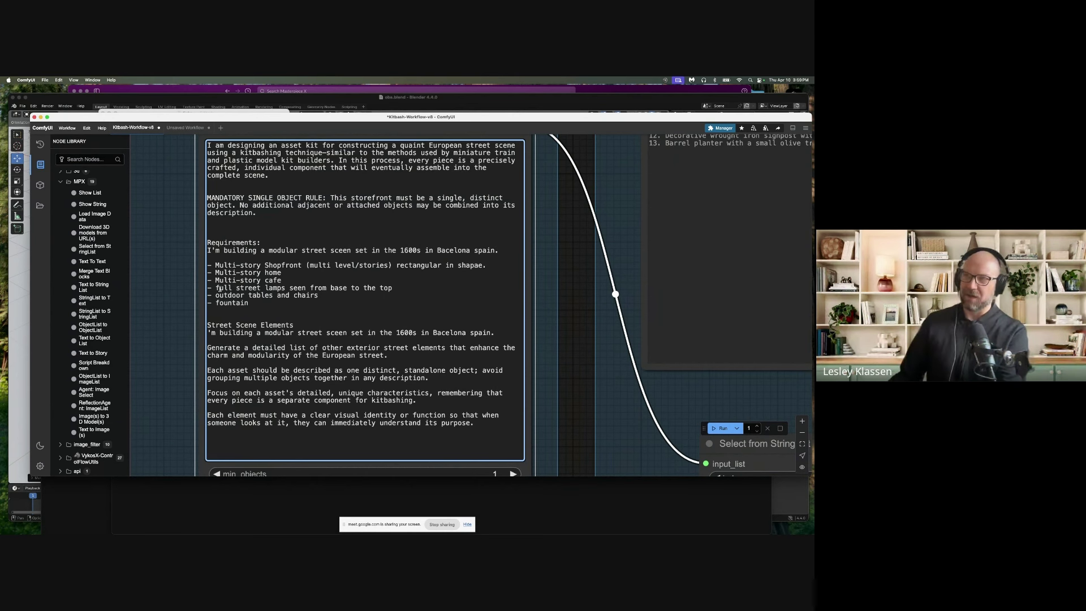
# Correct the sentence under Street Scene Elements so that it begins with "I'm building"
pyautogui.moveTo(219, 288); pyautogui.dragTo(368, 288)
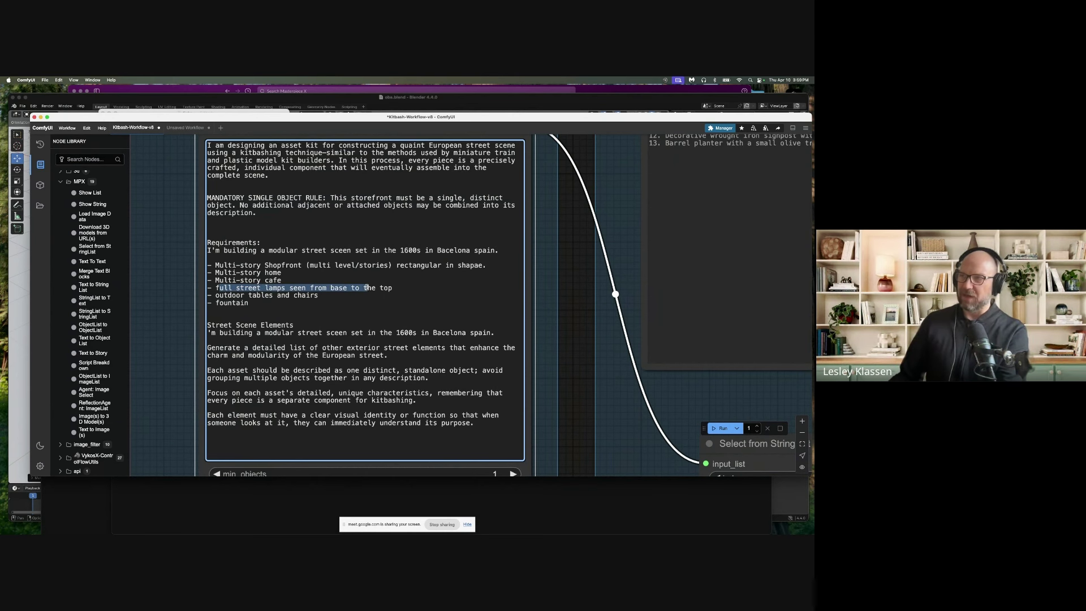
pyautogui.moveTo(224, 295); pyautogui.dragTo(289, 295)
pyautogui.click(218, 303)
pyautogui.click(309, 308)
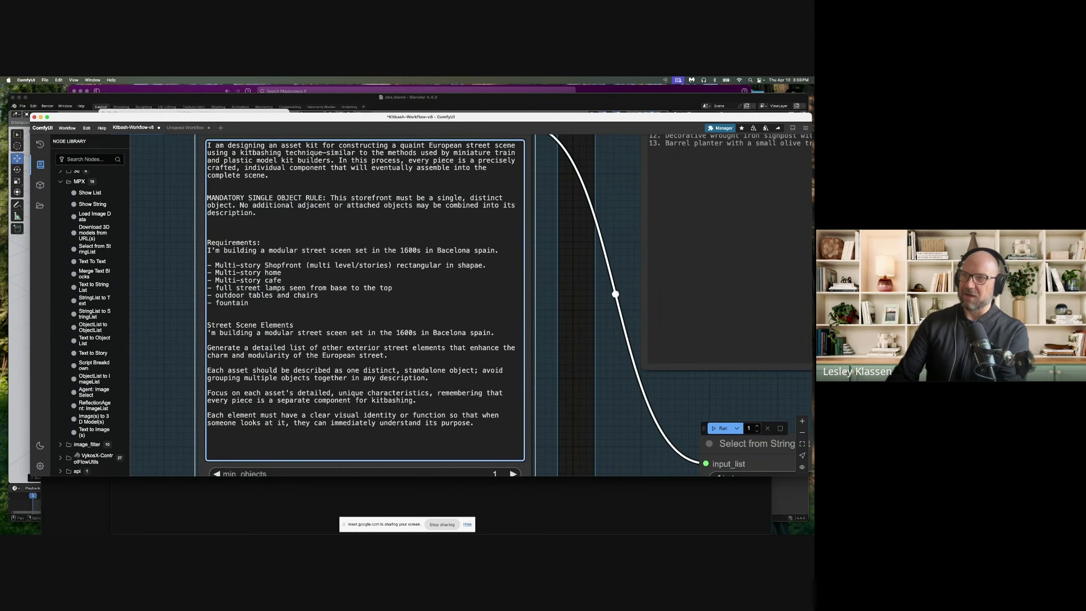
pyautogui.write('I')
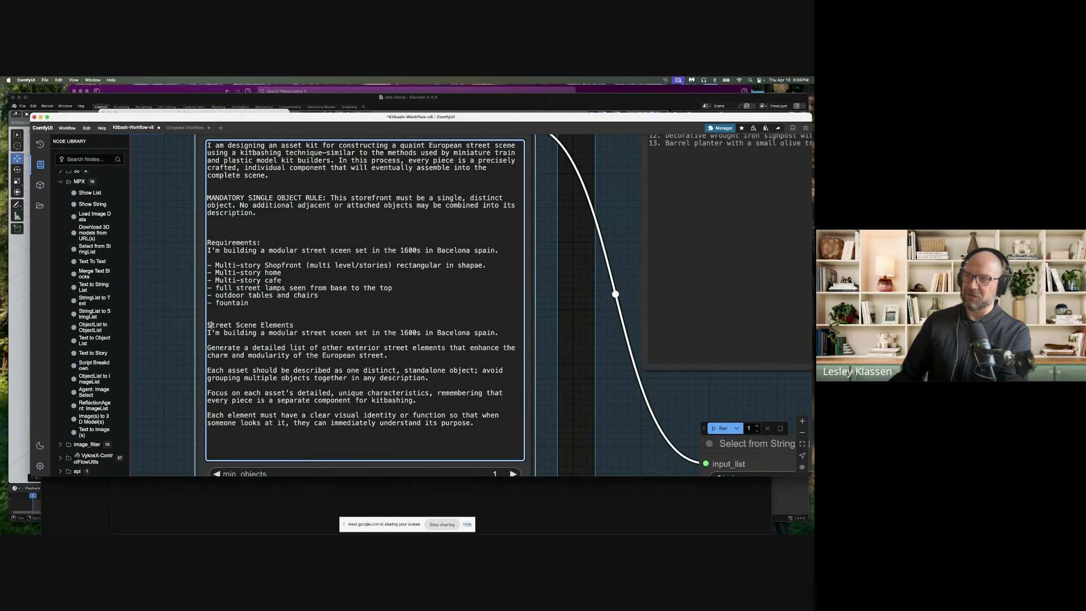
# Check the Street Scene Elements section of the prompt, run the workflow, and dismiss the resulting message
pyautogui.moveTo(208, 324); pyautogui.dragTo(291, 325)
pyautogui.click(306, 323)
pyautogui.moveTo(232, 349); pyautogui.dragTo(418, 358)
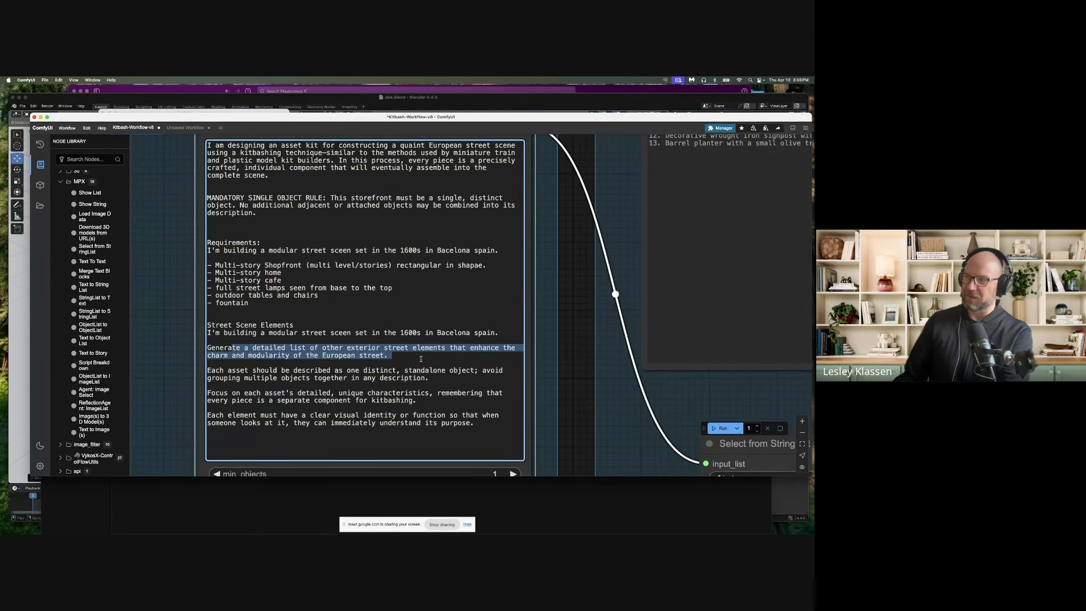
pyautogui.click(418, 358)
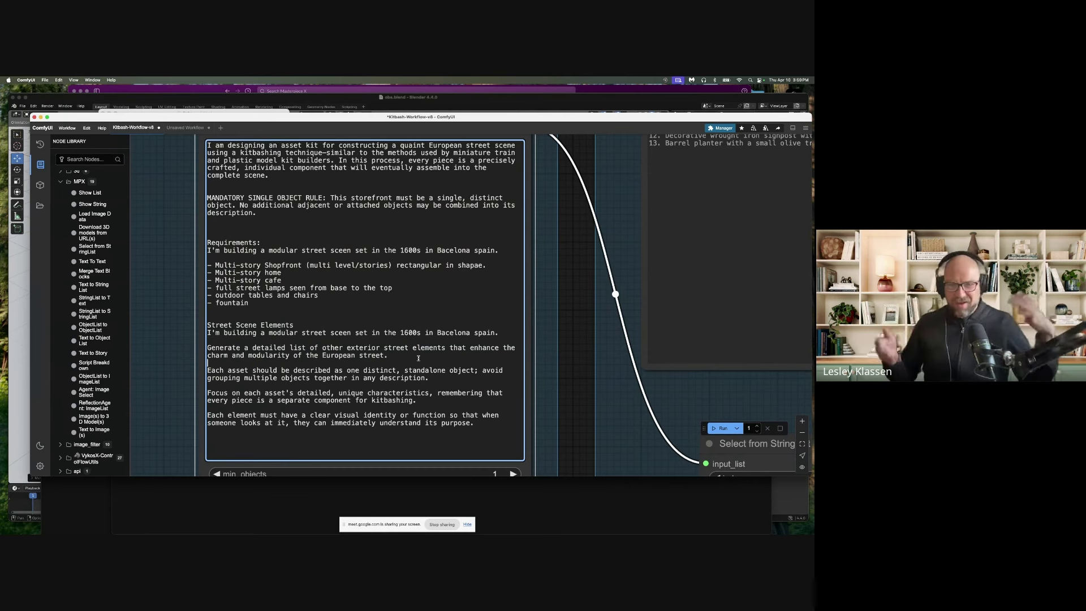
pyautogui.hscroll(10, 295, 255)
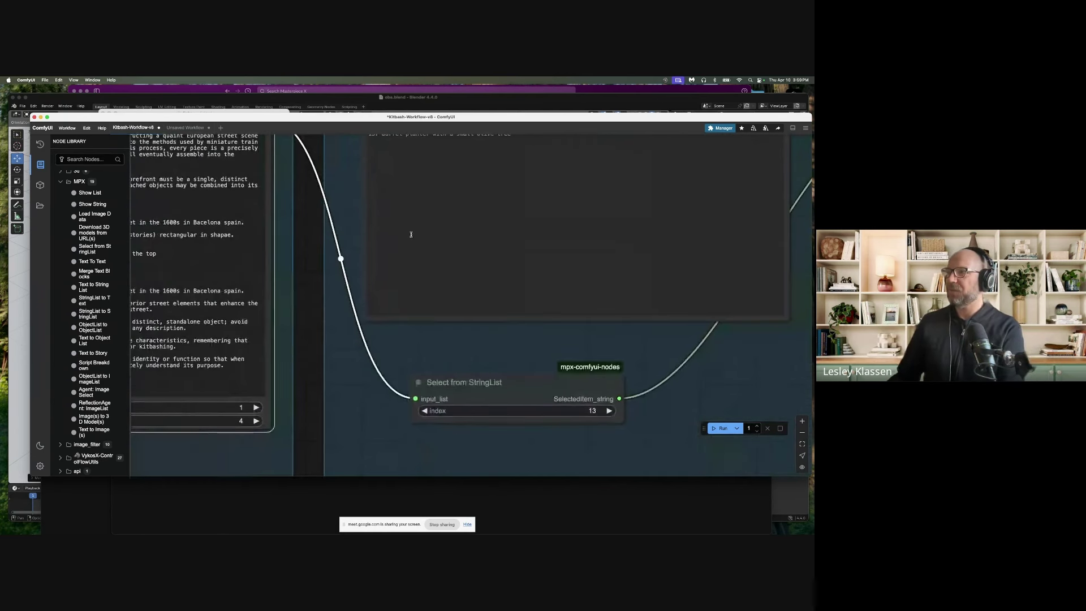
pyautogui.click(714, 428)
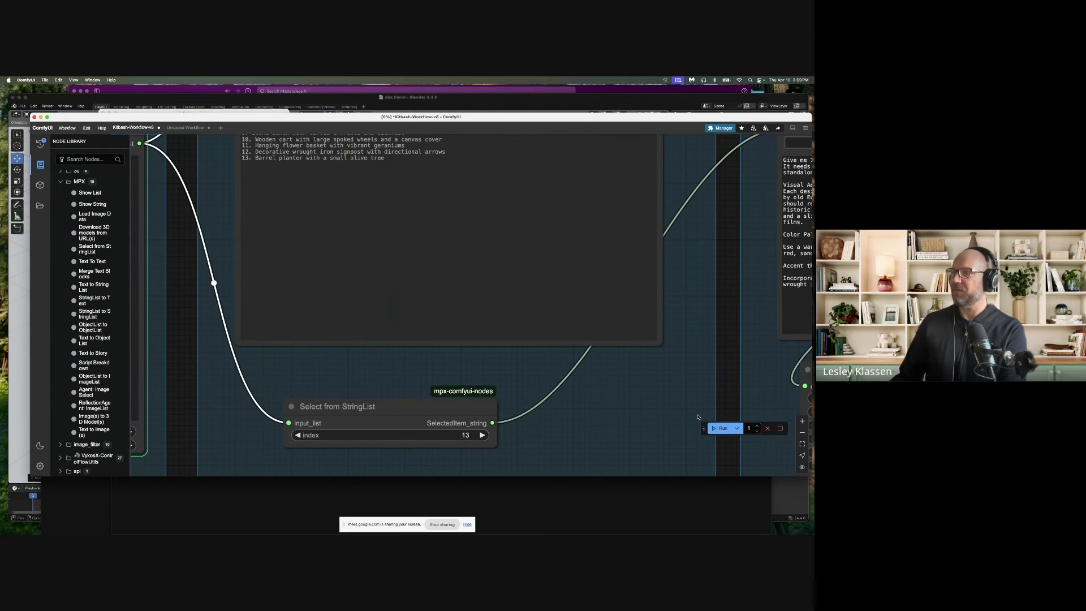
pyautogui.hscroll(-10, 402, 286)
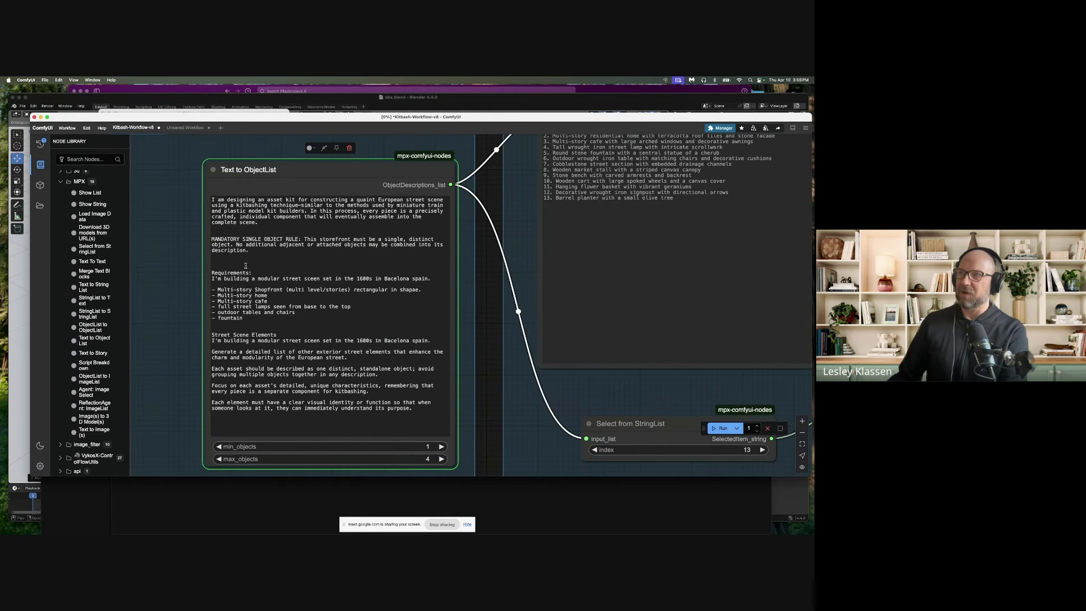
pyautogui.scroll(-3, 499, 264)
pyautogui.hscroll(3, 499, 265)
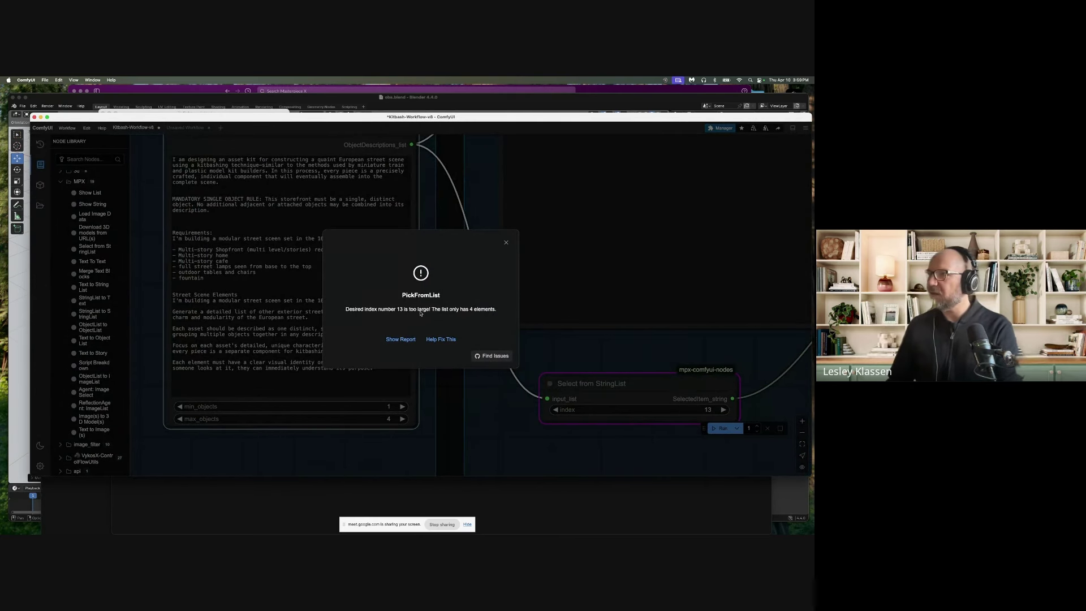
pyautogui.click(506, 242)
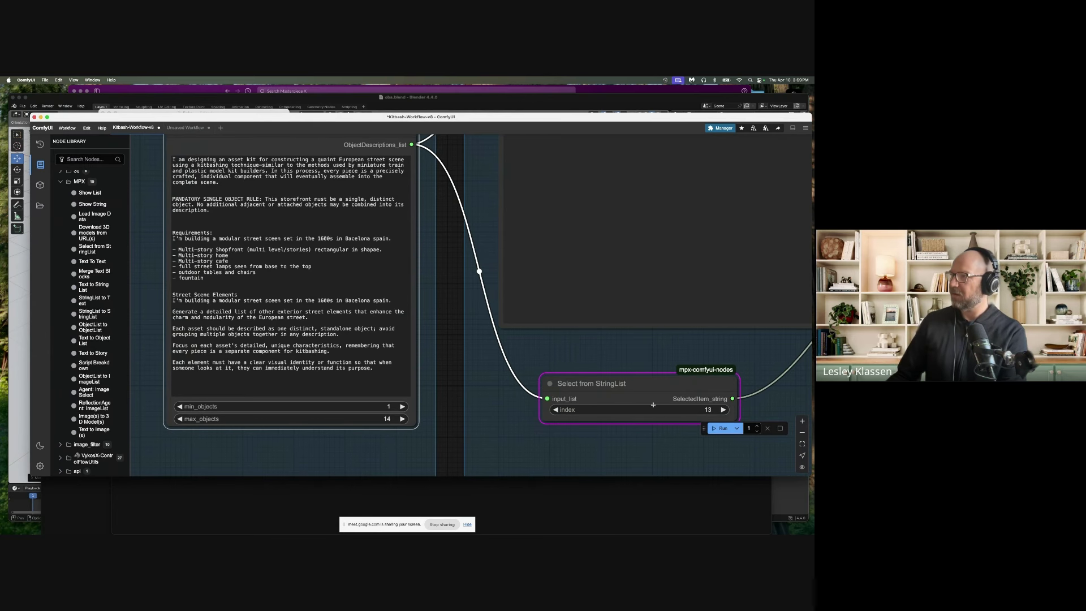
# Set the index of the Select from StringList node to 1
pyautogui.hscroll(5, 651, 408)
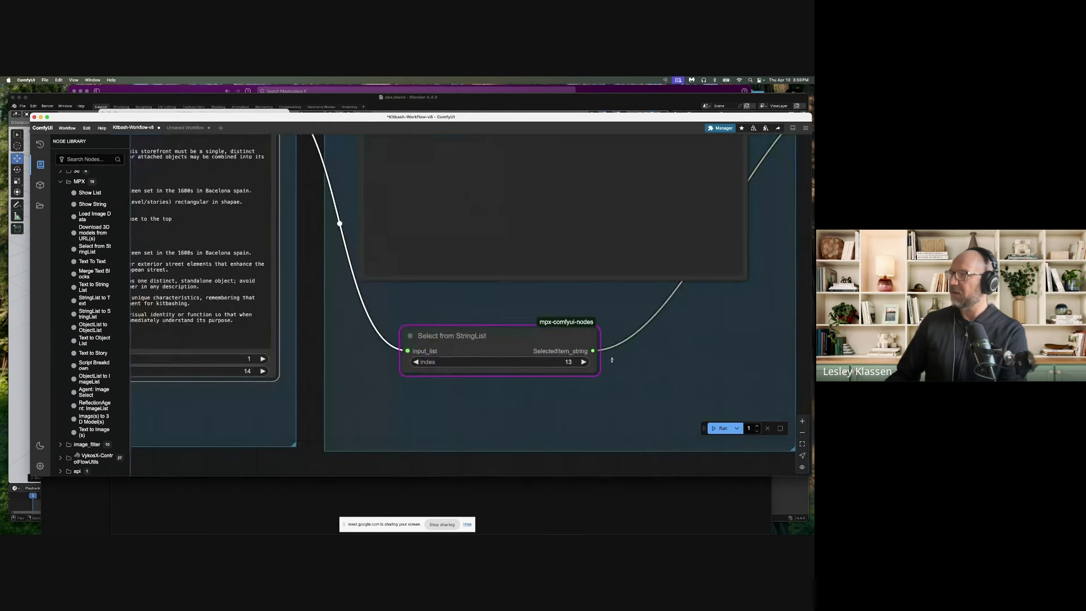
pyautogui.click(414, 362)
pyautogui.click(414, 362)
pyautogui.click(414, 362)
pyautogui.click(414, 362)
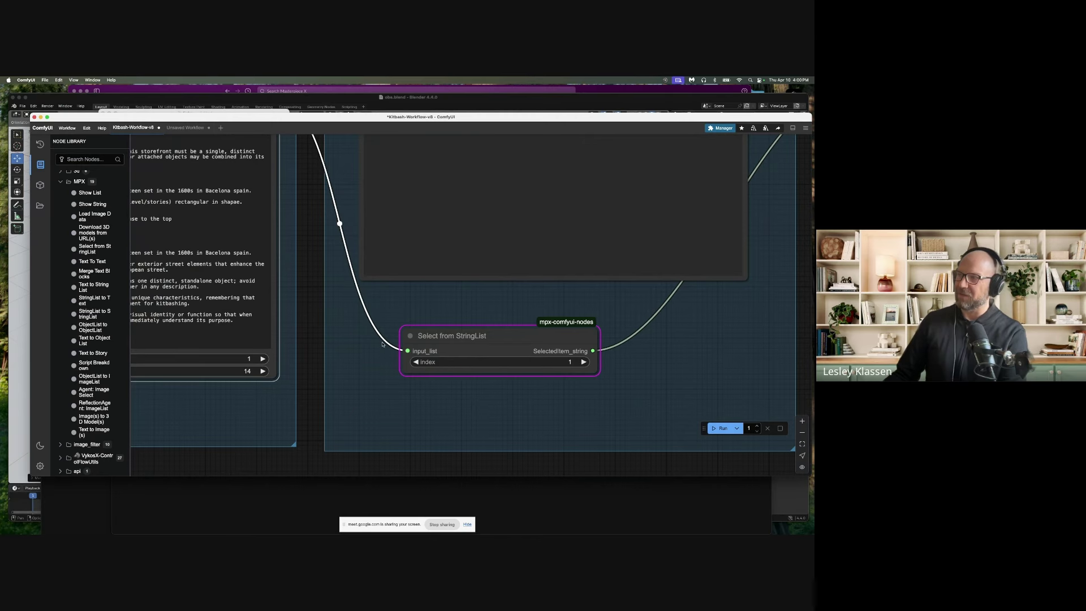
# Set max_objects on the Text to ObjectList node to 20
pyautogui.hscroll(-8, 560, 375)
pyautogui.scroll(1, 560, 374)
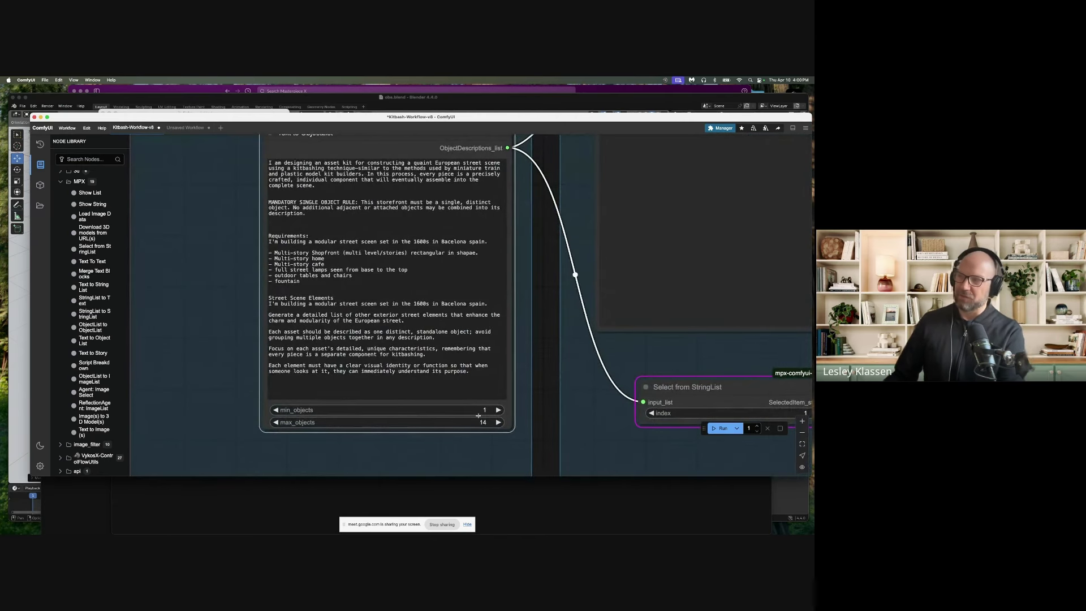
pyautogui.click(498, 422)
pyautogui.click(499, 423)
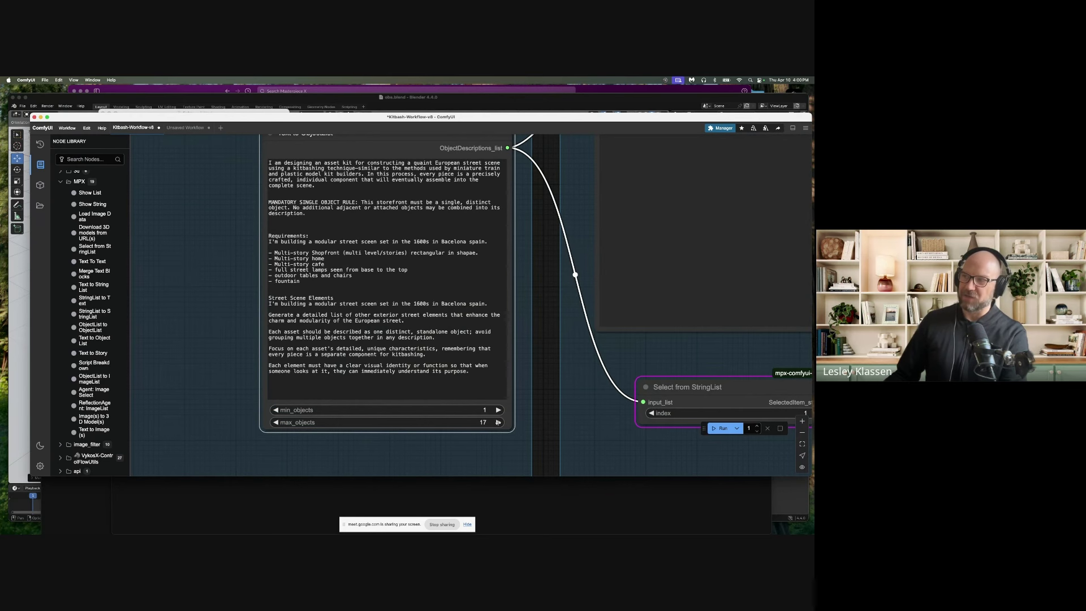
pyautogui.click(498, 422)
pyautogui.click(498, 423)
pyautogui.click(498, 422)
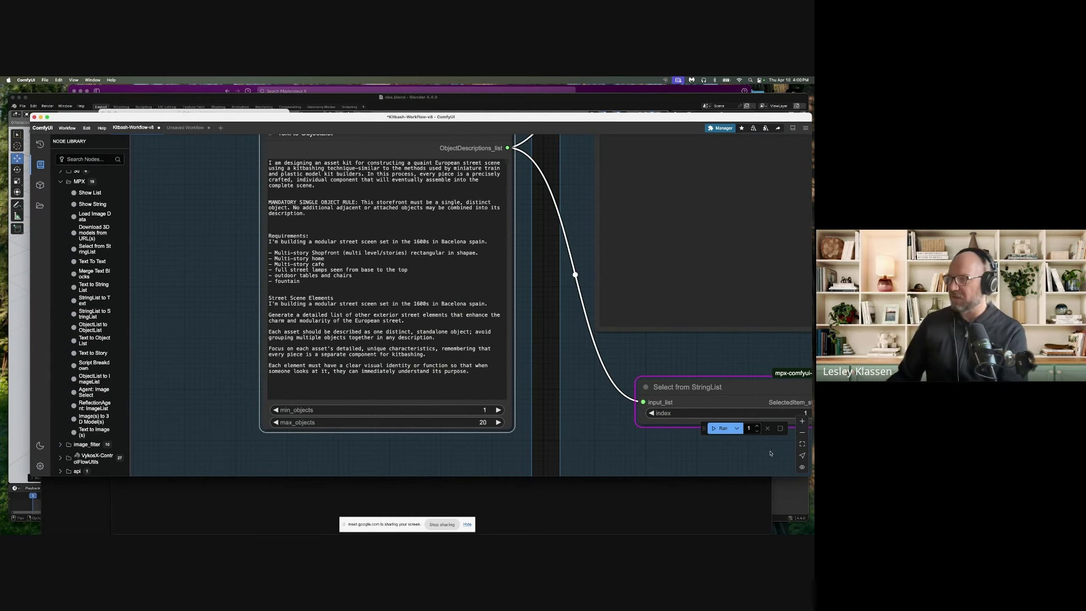
# Run the workflow again to regenerate the object list with the new limit
pyautogui.click(723, 428)
pyautogui.moveTo(556, 352); pyautogui.dragTo(462, 383)
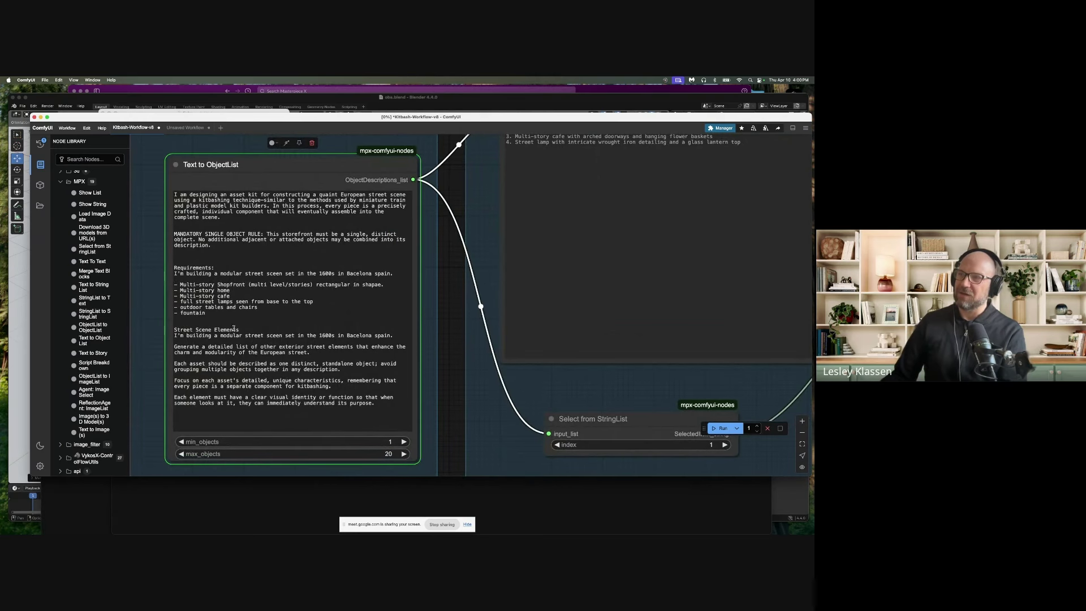
pyautogui.moveTo(527, 325); pyautogui.dragTo(357, 396)
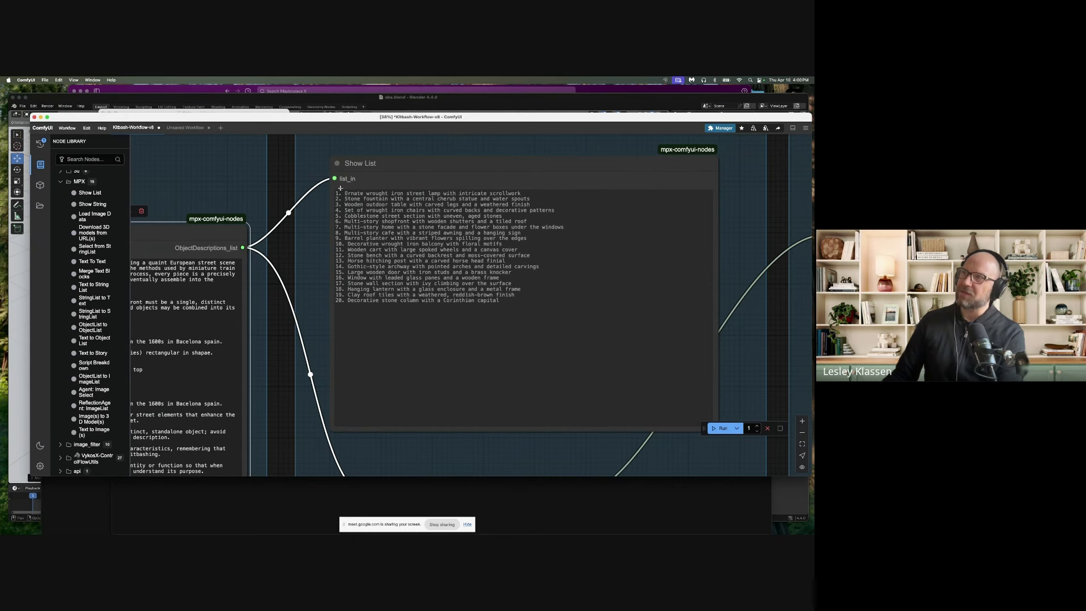
# Read through the generated asset descriptions in the Show List node
pyautogui.hscroll(3, 373, 204)
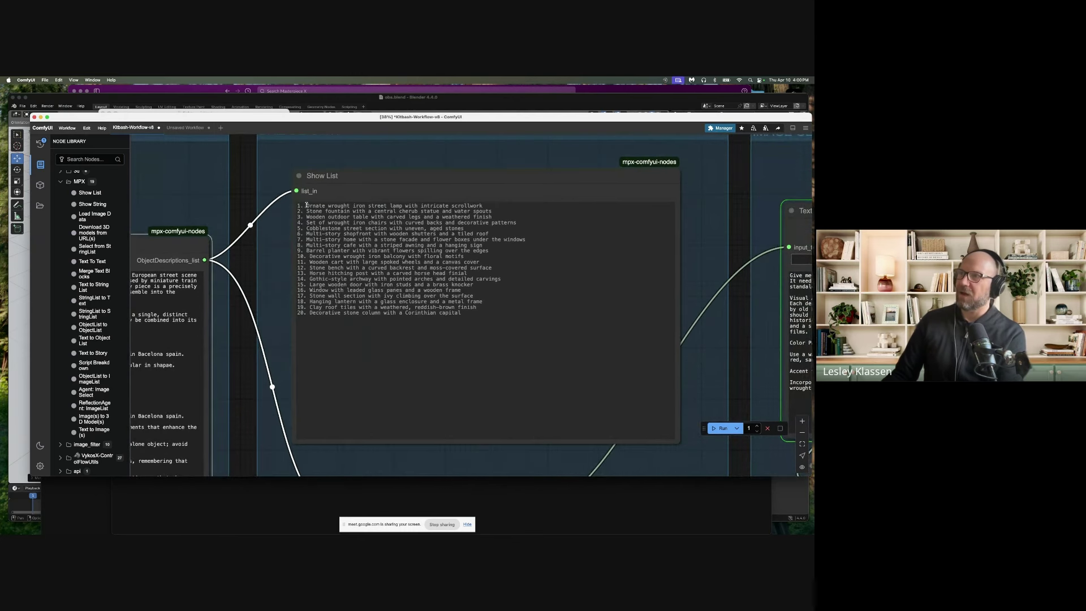
pyautogui.moveTo(306, 205); pyautogui.dragTo(450, 206)
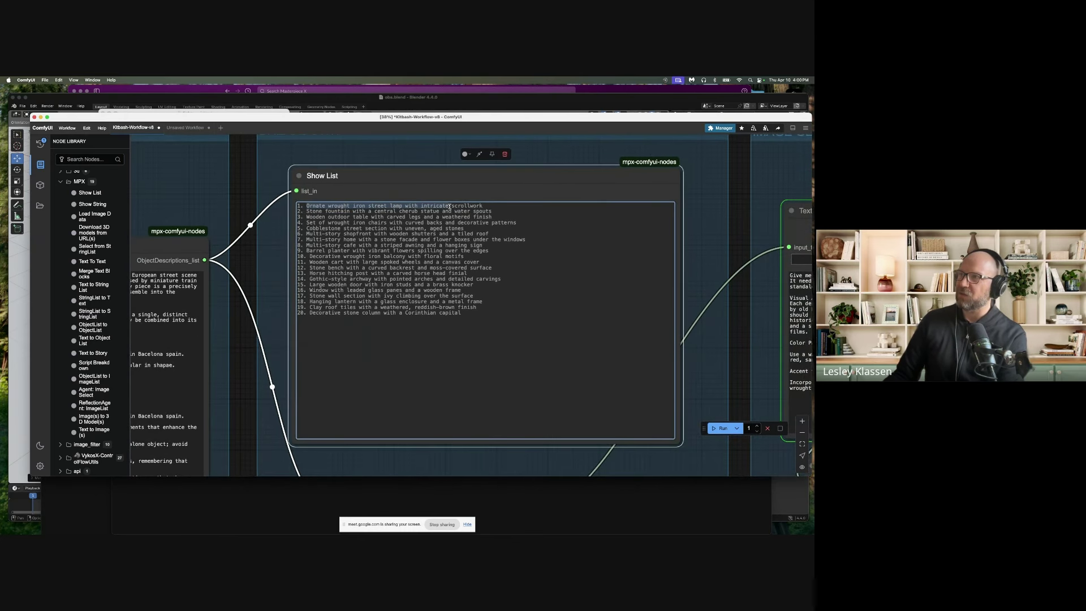
pyautogui.click(351, 212)
pyautogui.moveTo(312, 211); pyautogui.dragTo(424, 212)
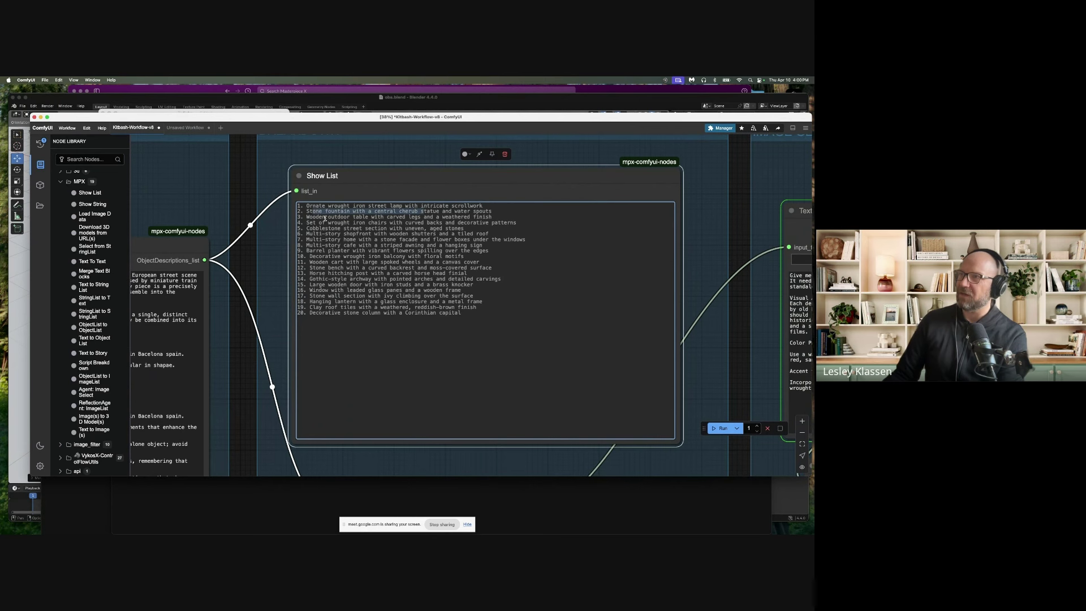
pyautogui.moveTo(307, 217); pyautogui.dragTo(412, 221)
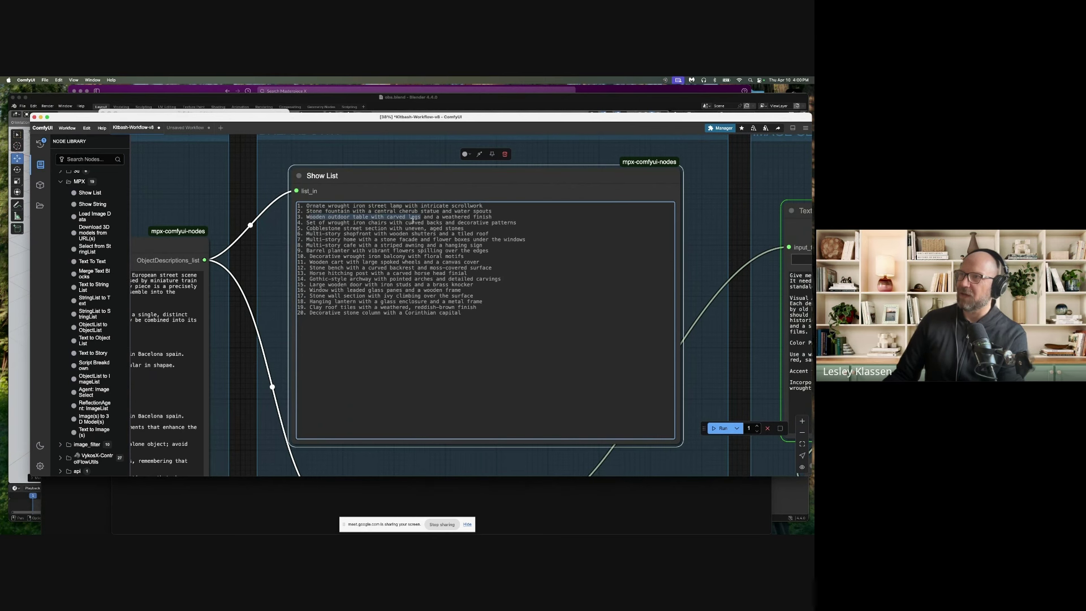
pyautogui.moveTo(306, 234); pyautogui.dragTo(449, 250)
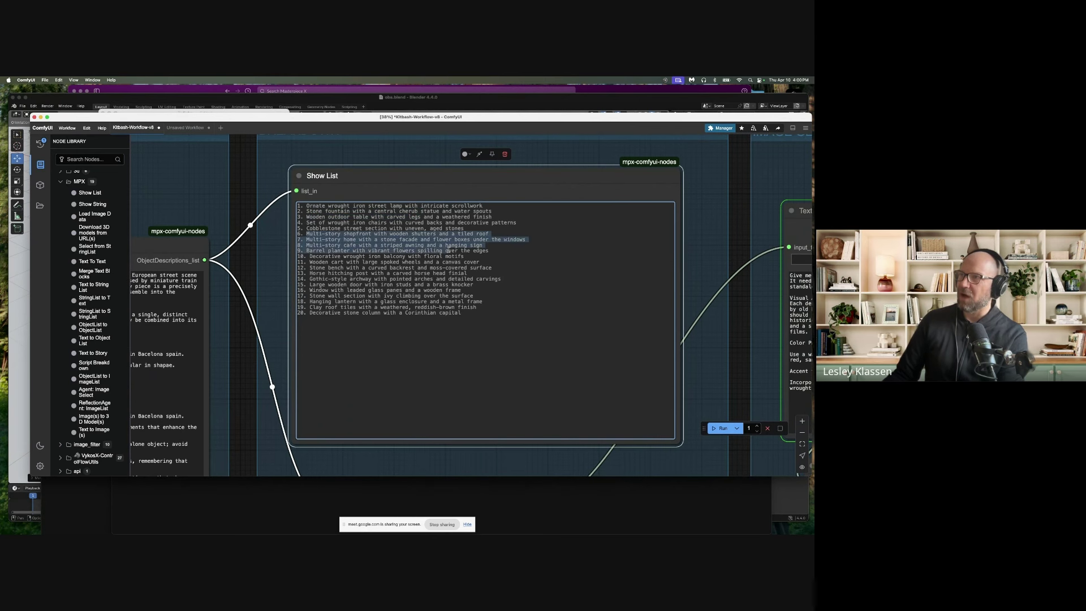
pyautogui.moveTo(344, 257); pyautogui.dragTo(345, 309)
pyautogui.click(345, 349)
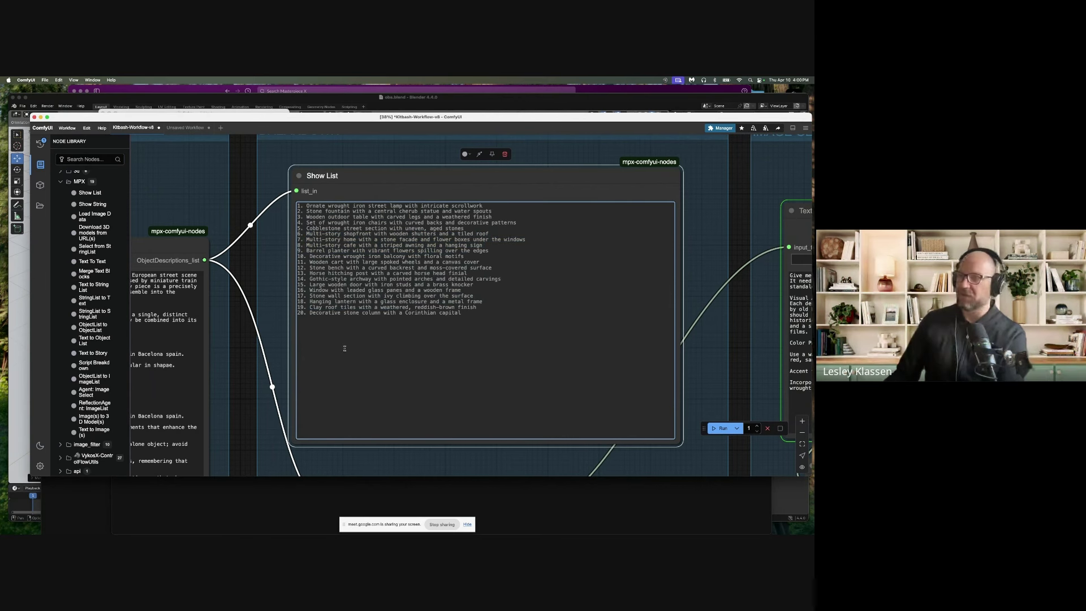
# Move the Select from StringList node up against the lower edge of the Show List node in the Breakdown group
pyautogui.scroll(-6, 277, 343)
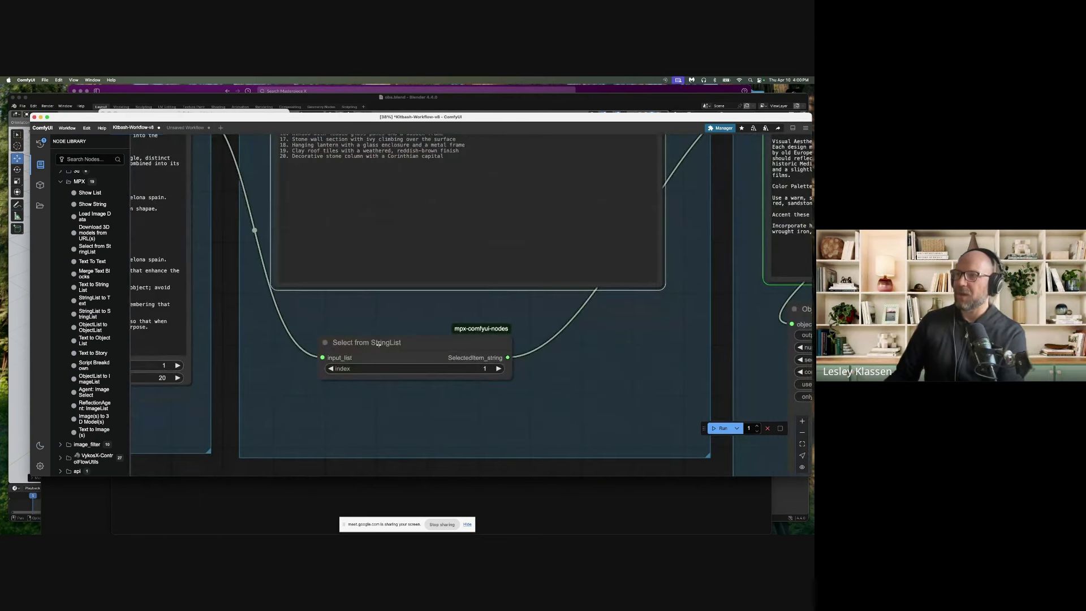
pyautogui.click(347, 319)
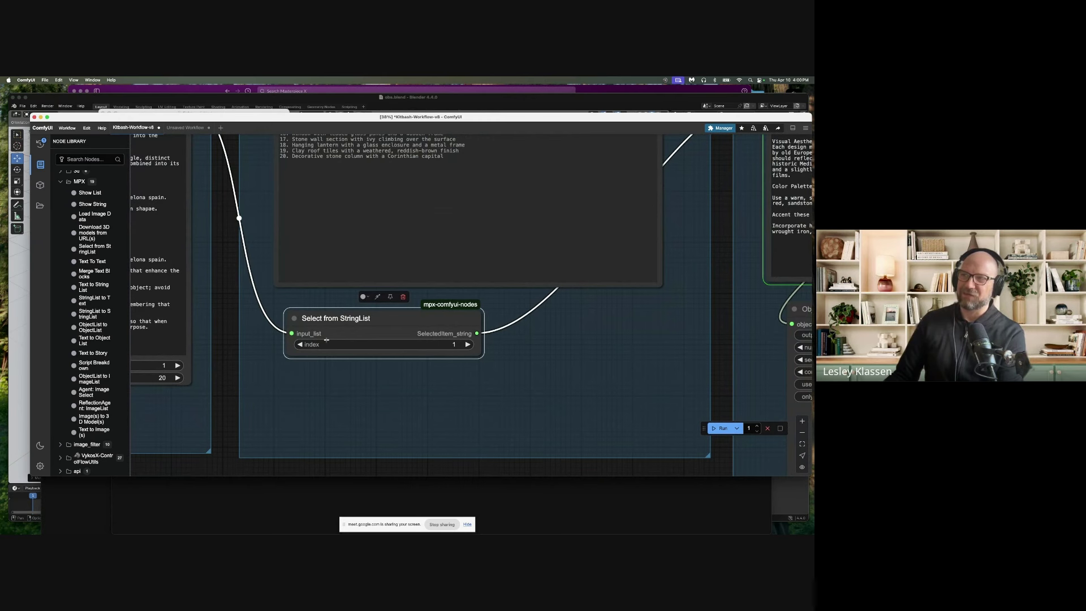
pyautogui.moveTo(343, 321); pyautogui.dragTo(353, 323)
pyautogui.moveTo(94, 252)
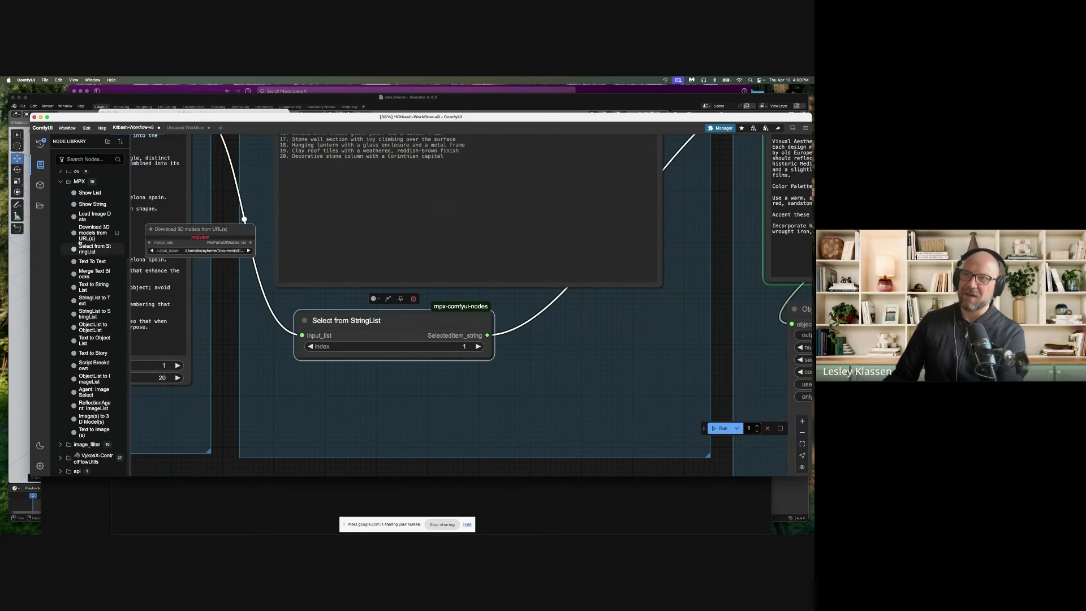
pyautogui.scroll(5, 279, 387)
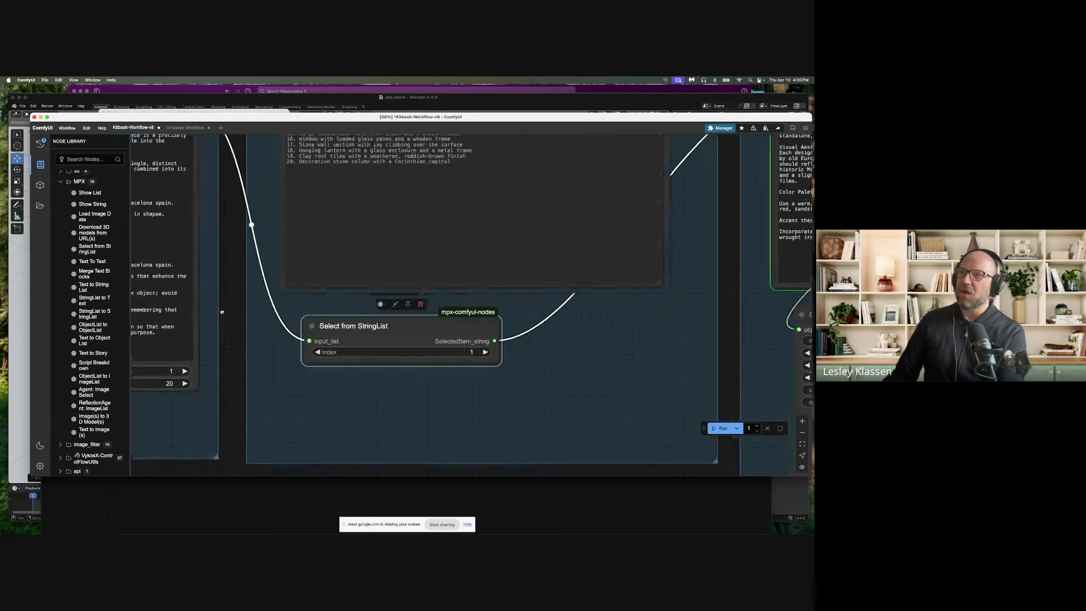
pyautogui.scroll(5, 277, 282)
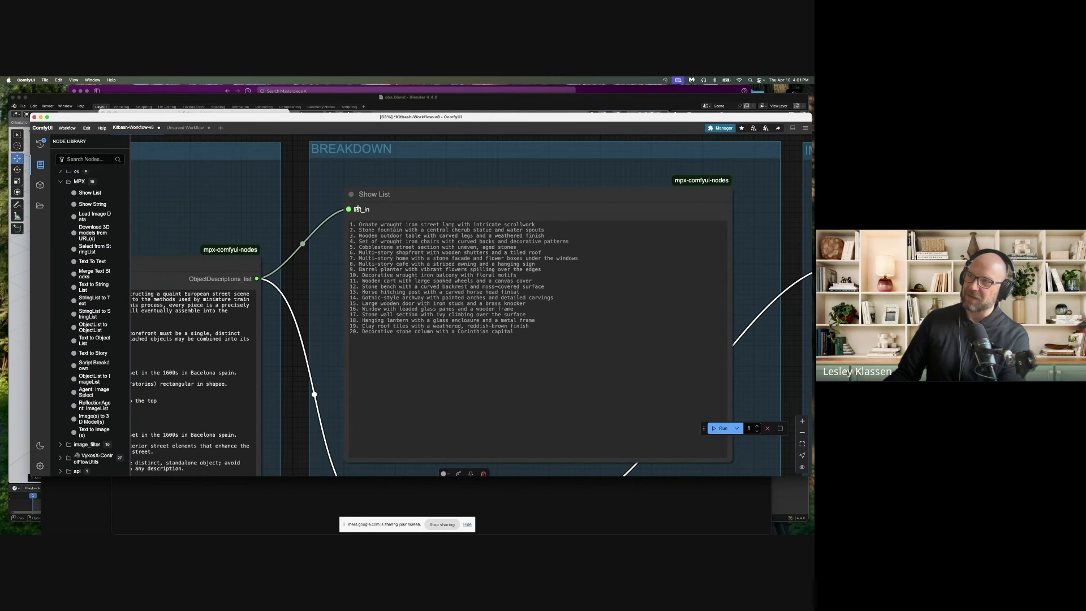
pyautogui.scroll(-3, 276, 219)
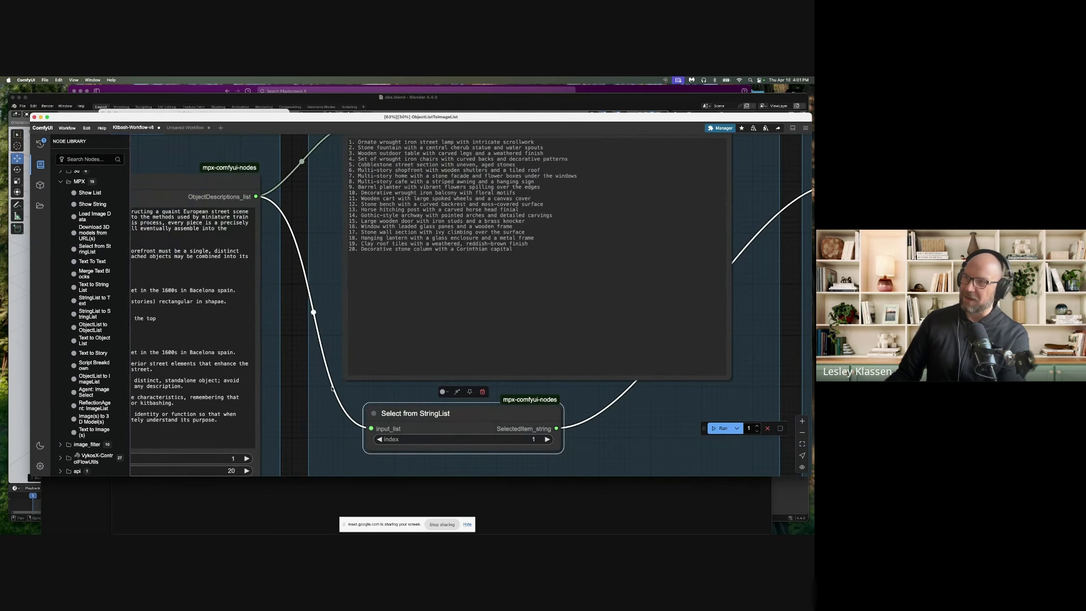
pyautogui.hscroll(3, 405, 413)
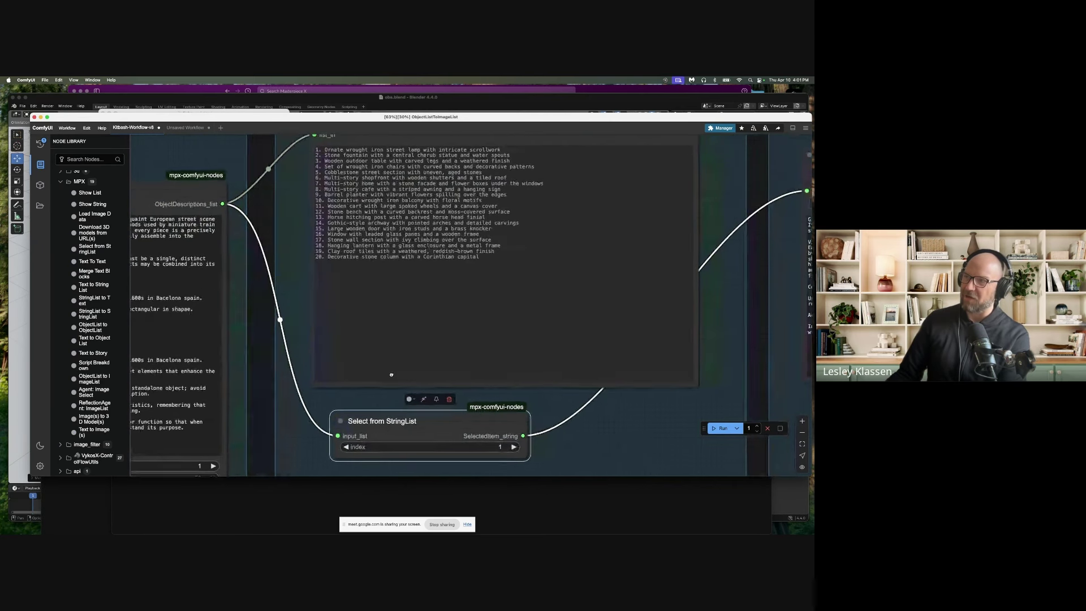
pyautogui.moveTo(405, 413); pyautogui.dragTo(398, 373)
pyautogui.scroll(3, 369, 328)
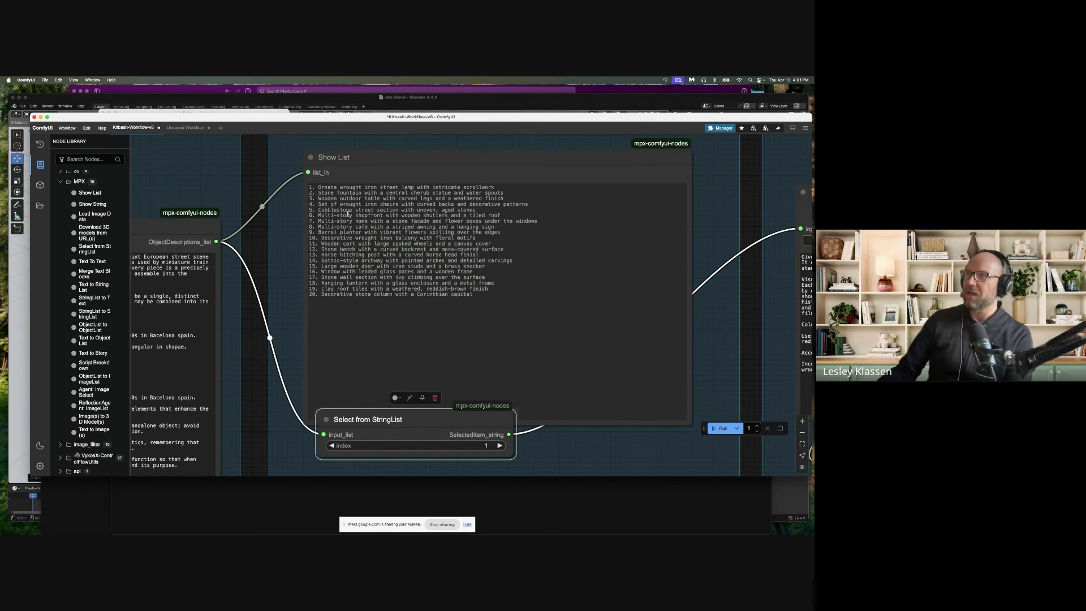
# Set the Select from StringList index to 8 to pick the multi-story cafe with a striped awning
pyautogui.moveTo(310, 228); pyautogui.dragTo(493, 227)
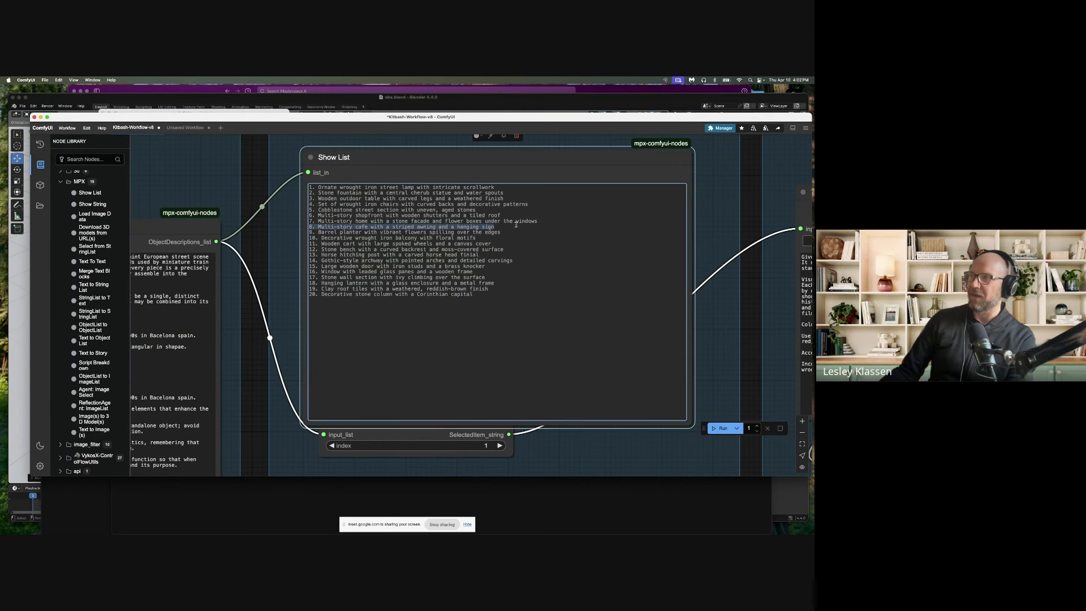
pyautogui.click(507, 243)
pyautogui.click(499, 445)
pyautogui.click(499, 445)
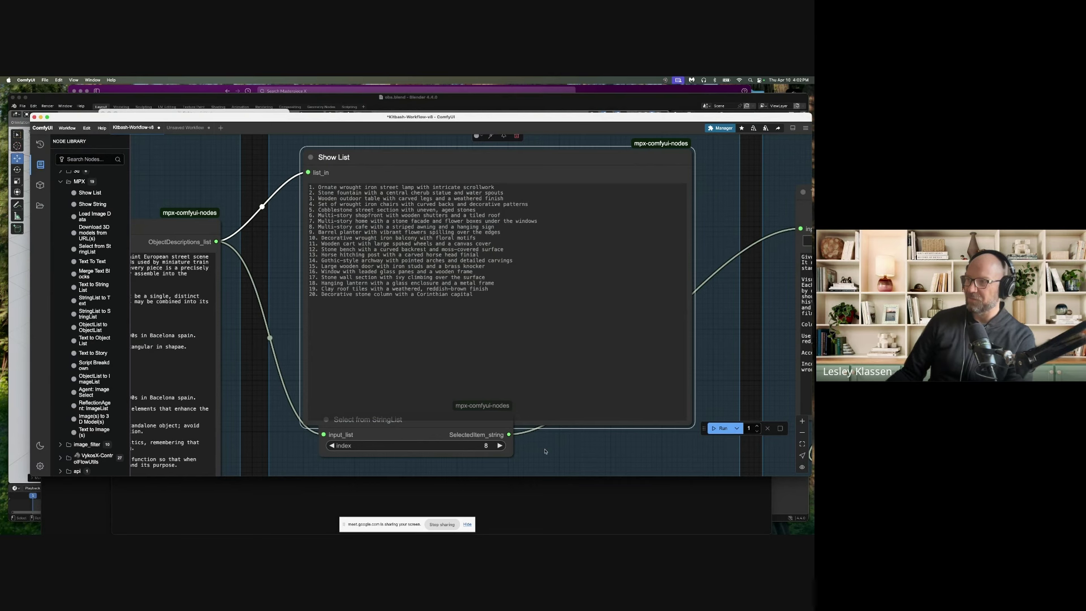
# Move the floating run controls aside and review the Text to StringList prompt against the multi-story cafe entry in the list
pyautogui.hscroll(5, 544, 451)
pyautogui.moveTo(705, 428); pyautogui.dragTo(602, 458)
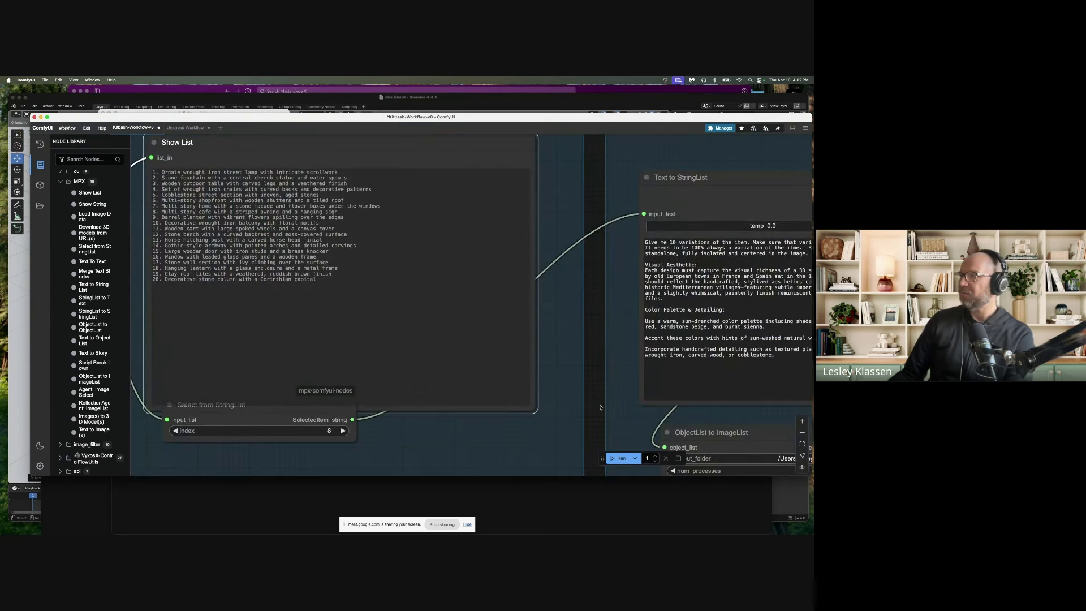
pyautogui.hscroll(6, 431, 357)
pyautogui.scroll(5, 432, 356)
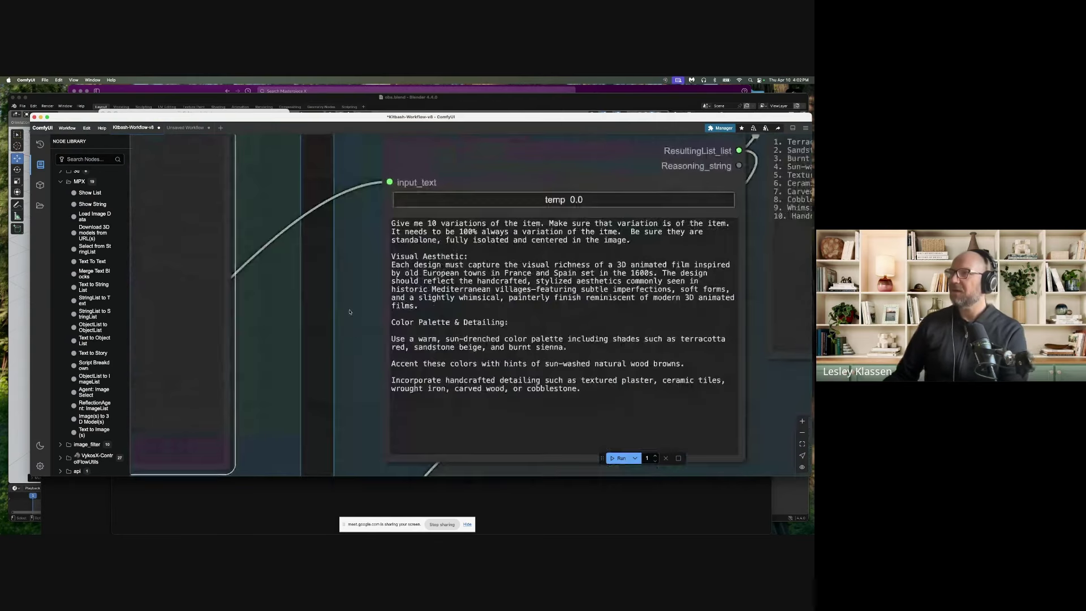
pyautogui.scroll(-3, 241, 284)
pyautogui.hscroll(-6, 282, 285)
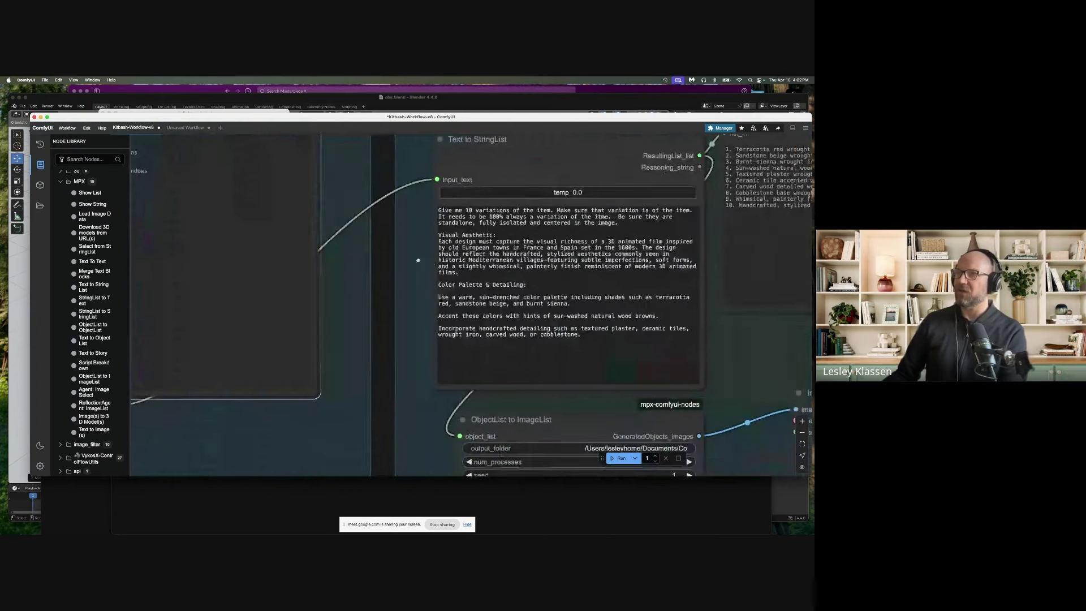
pyautogui.hscroll(-5, 314, 286)
pyautogui.scroll(2, 314, 286)
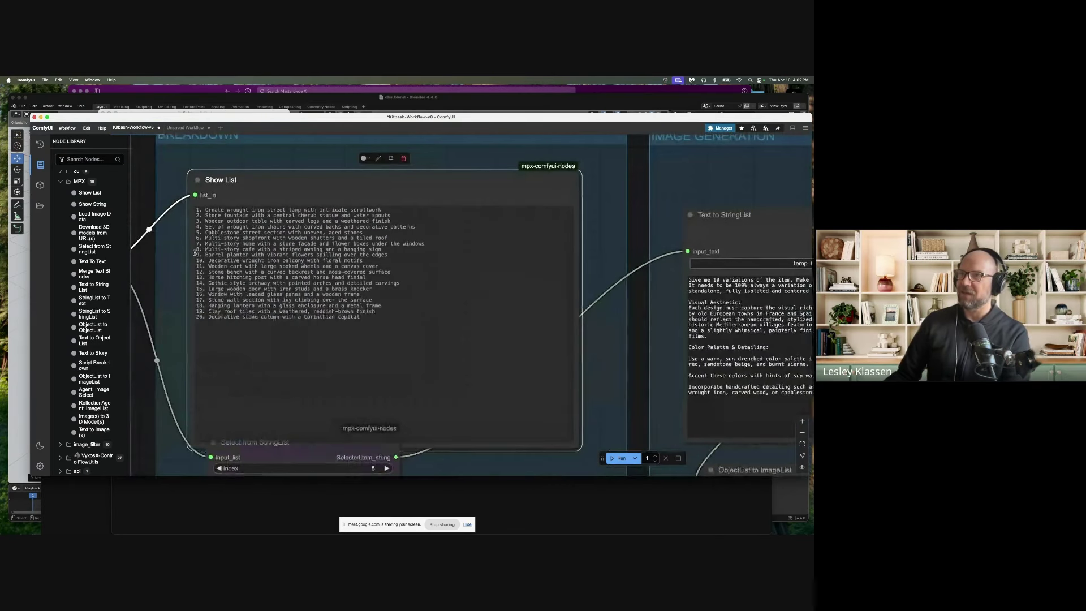
pyautogui.moveTo(202, 248); pyautogui.dragTo(392, 248)
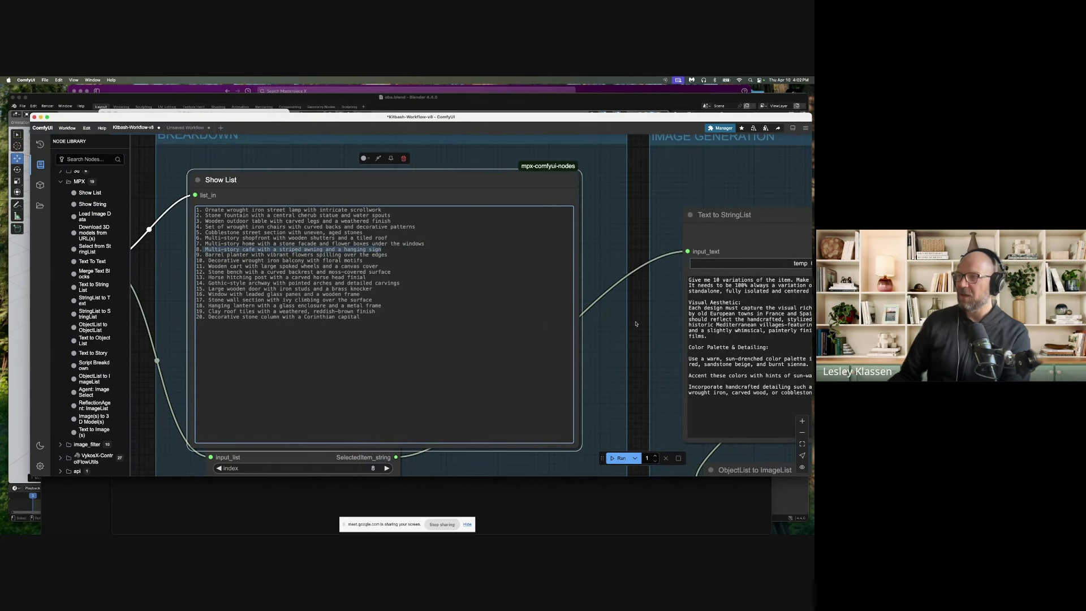
# Compare the Text to StringList request for 10 variations with the multi-story cafe entry in the Breakdown group's Show List
pyautogui.moveTo(636, 323); pyautogui.dragTo(275, 309)
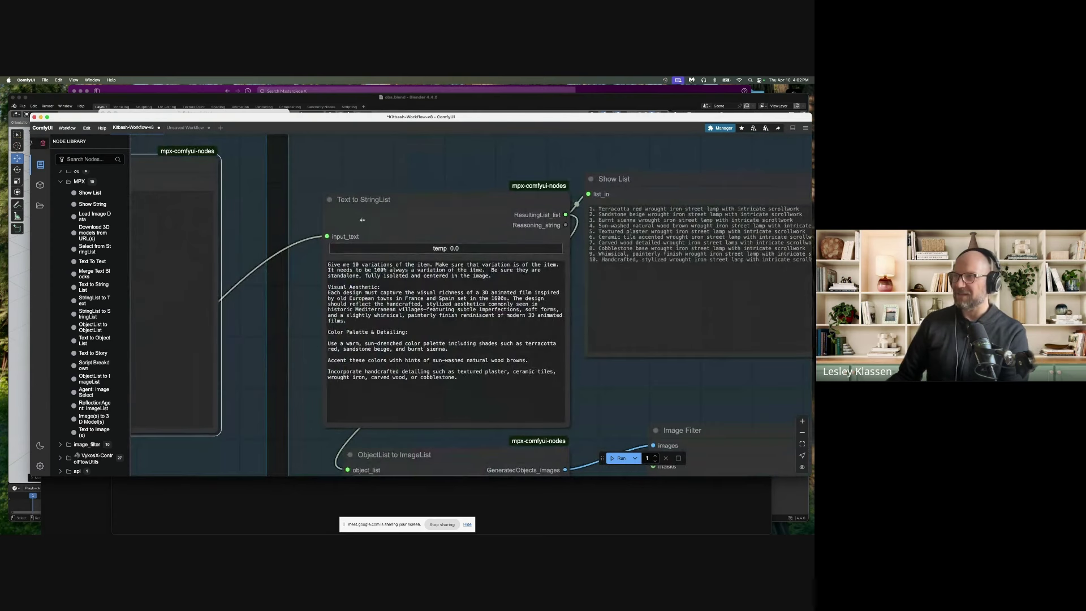
pyautogui.scroll(3, 362, 220)
pyautogui.hscroll(2, 317, 209)
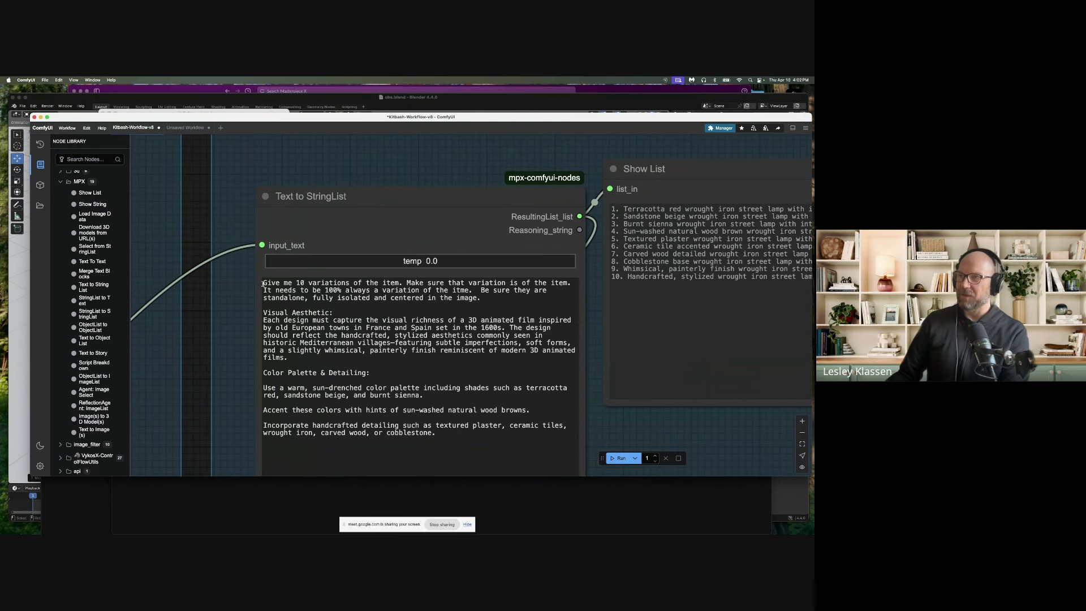
pyautogui.moveTo(263, 283); pyautogui.dragTo(404, 283)
pyautogui.hscroll(-15, 174, 277)
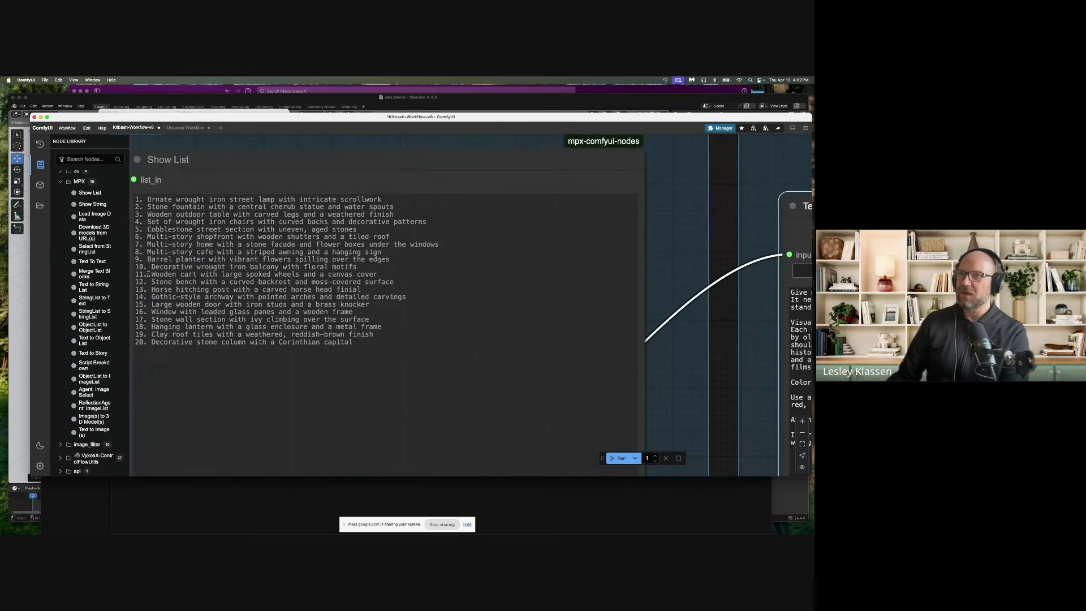
pyautogui.moveTo(147, 251); pyautogui.dragTo(400, 252)
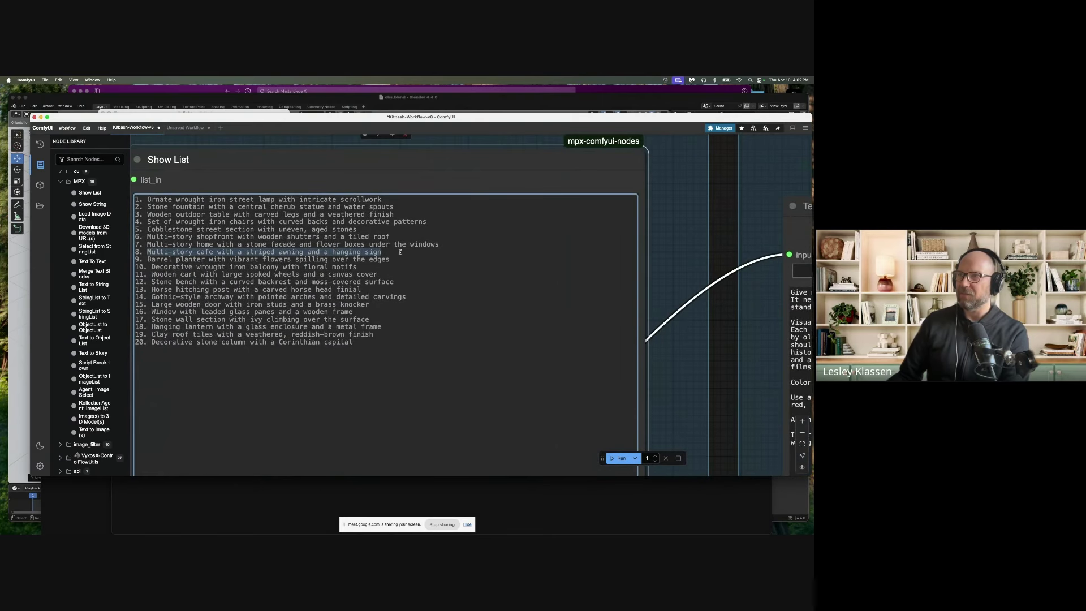
pyautogui.hscroll(15, 533, 259)
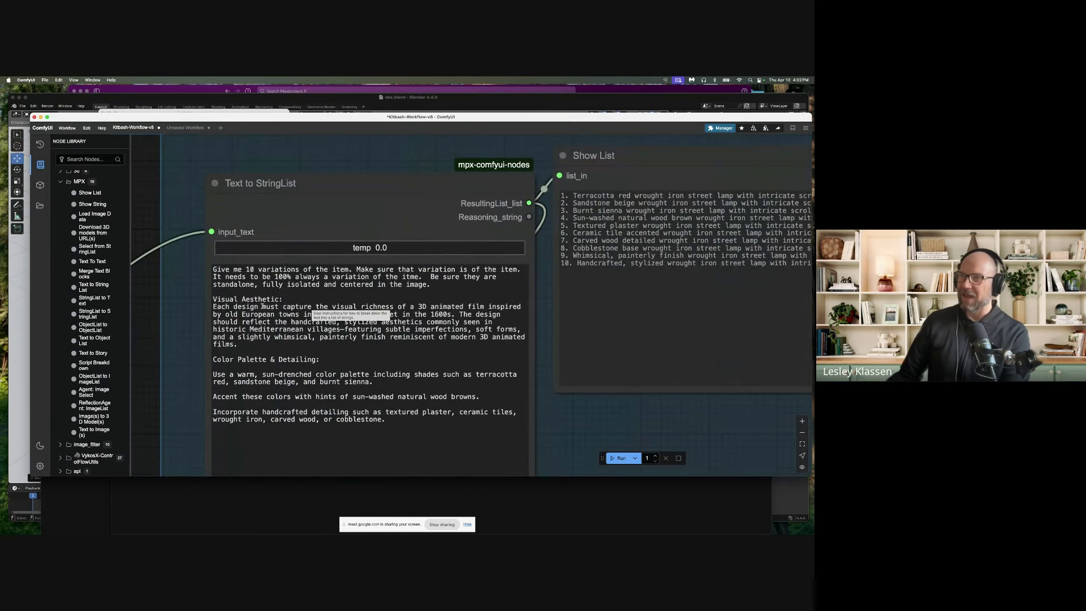
# Review the Visual Aesthetic and Color Palette & Detailing sections of the Text to StringList prompt, and run the workflow
pyautogui.moveTo(214, 297); pyautogui.dragTo(282, 299)
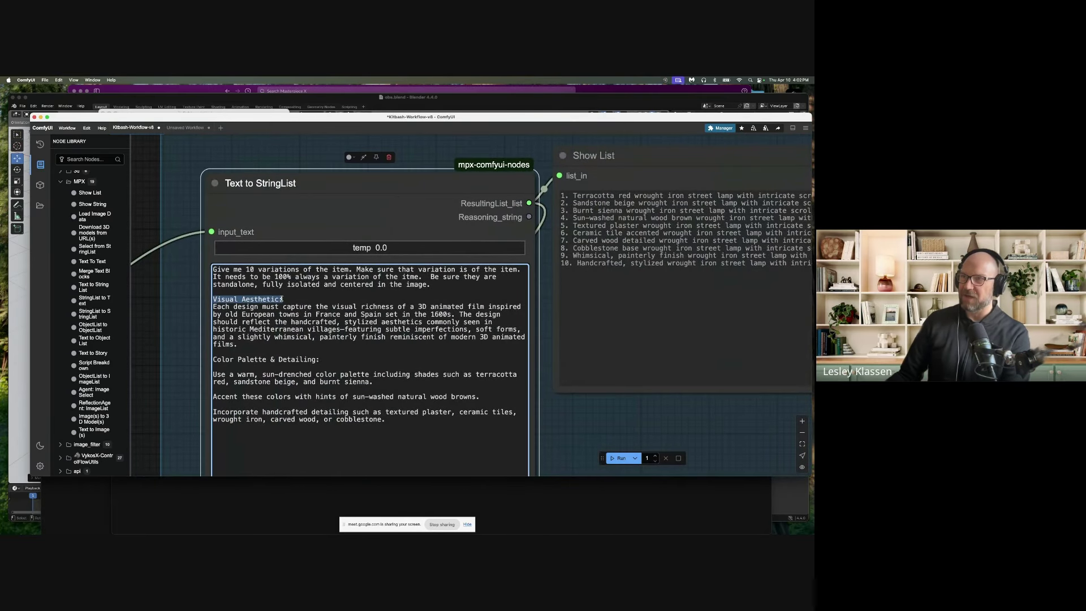
pyautogui.moveTo(214, 359); pyautogui.dragTo(319, 361)
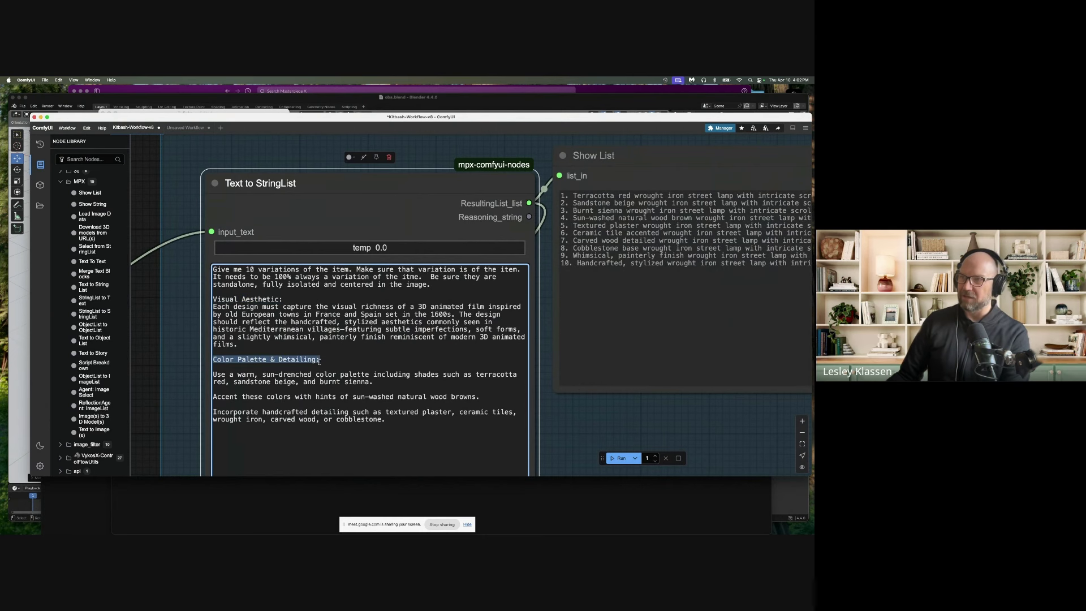
pyautogui.click(400, 423)
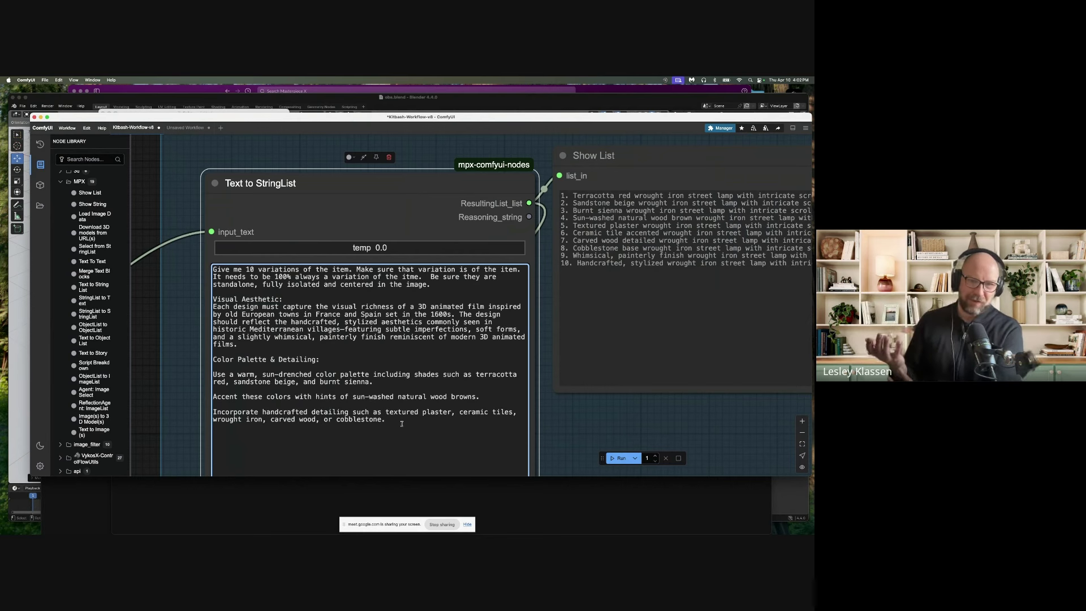
pyautogui.scroll(-2, 310, 226)
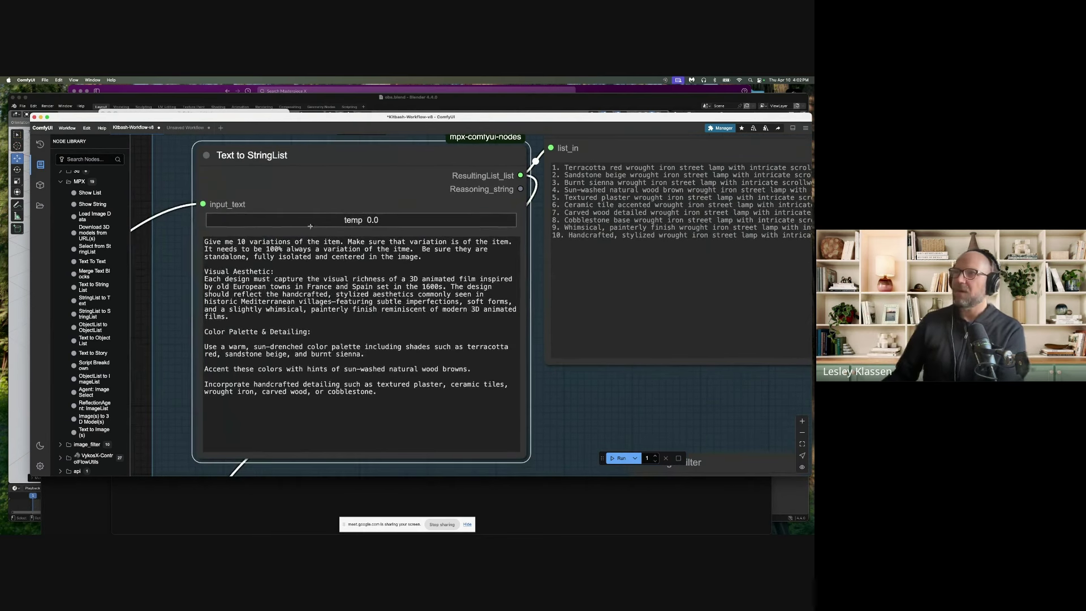
pyautogui.moveTo(216, 222)
pyautogui.mouseDown()
pyautogui.moveTo(521, 227)
pyautogui.moveTo(206, 221)
pyautogui.mouseUp()
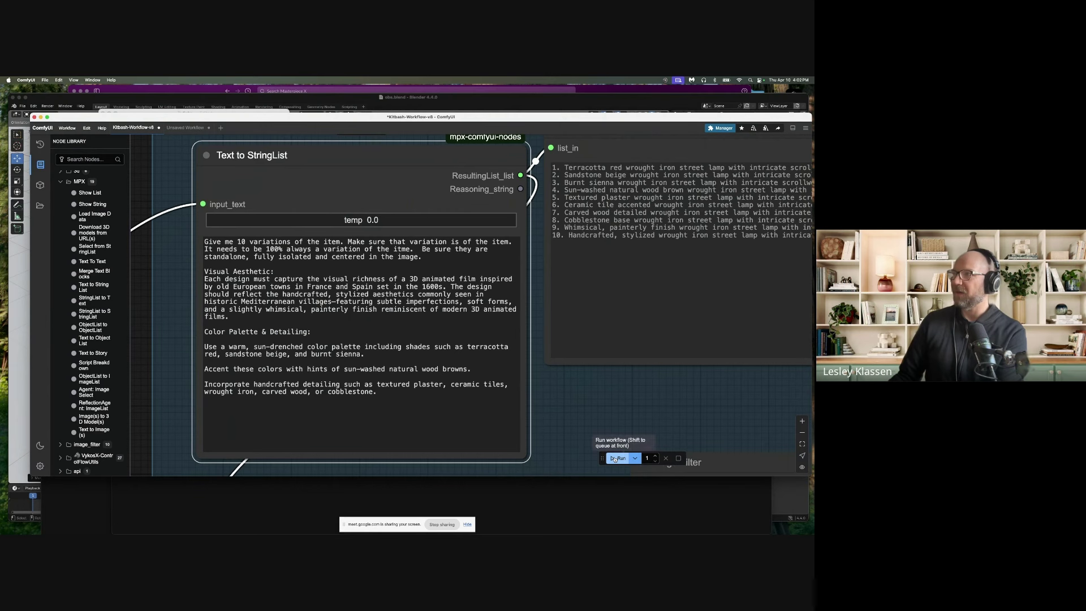
pyautogui.click(615, 459)
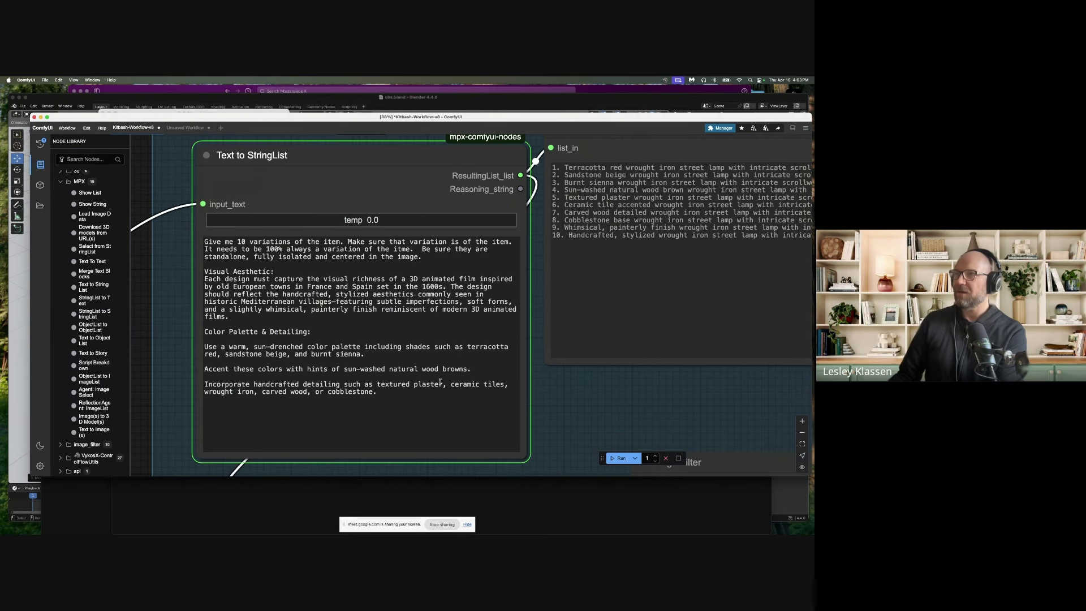
# Trace the multi-story cafe entry from the Breakdown list through the Select from StringList index to the Text to StringList node
pyautogui.hscroll(-10, 396, 331)
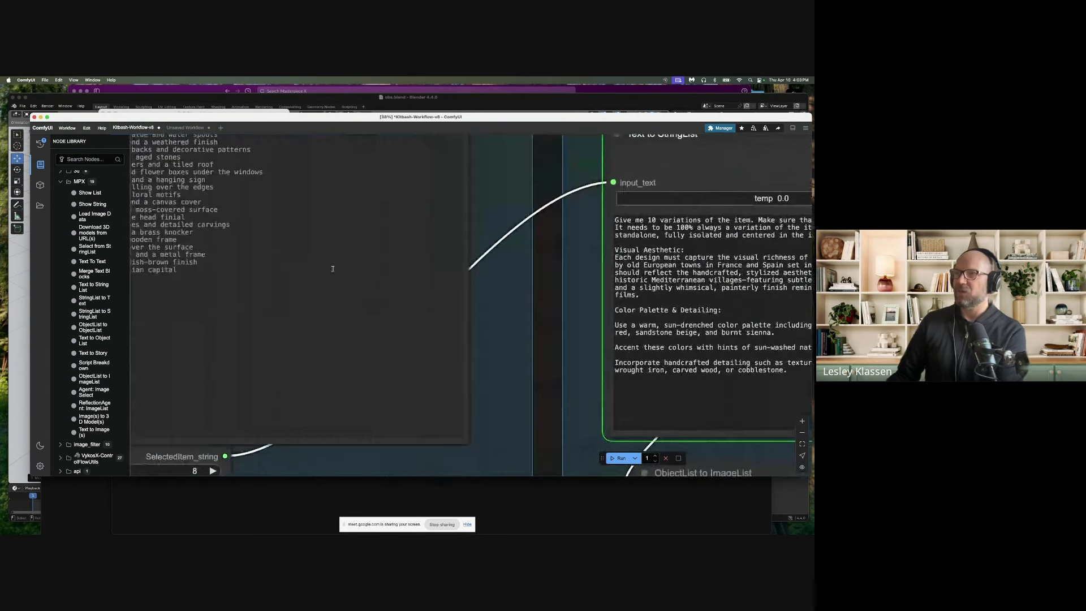
pyautogui.hscroll(-5, 437, 325)
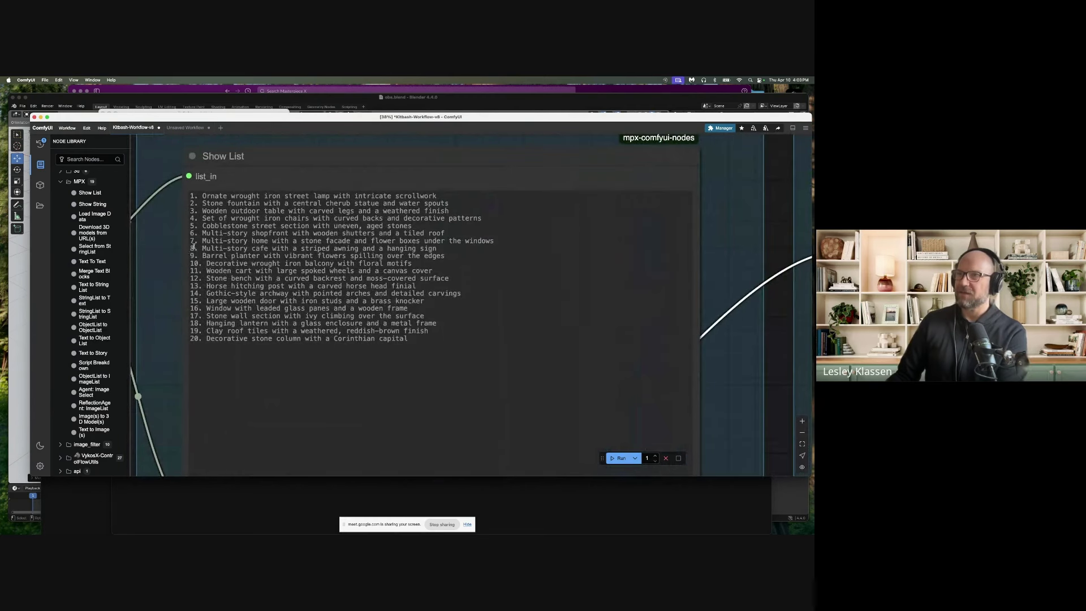
pyautogui.moveTo(197, 247); pyautogui.dragTo(436, 249)
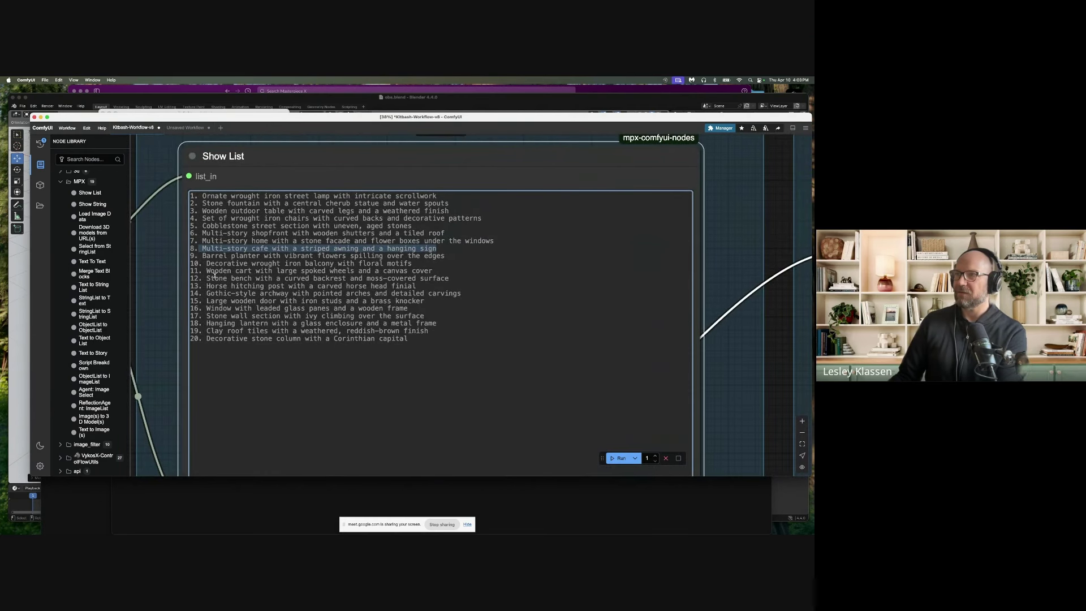
pyautogui.hscroll(-5, 436, 249)
pyautogui.hscroll(-2, 476, 270)
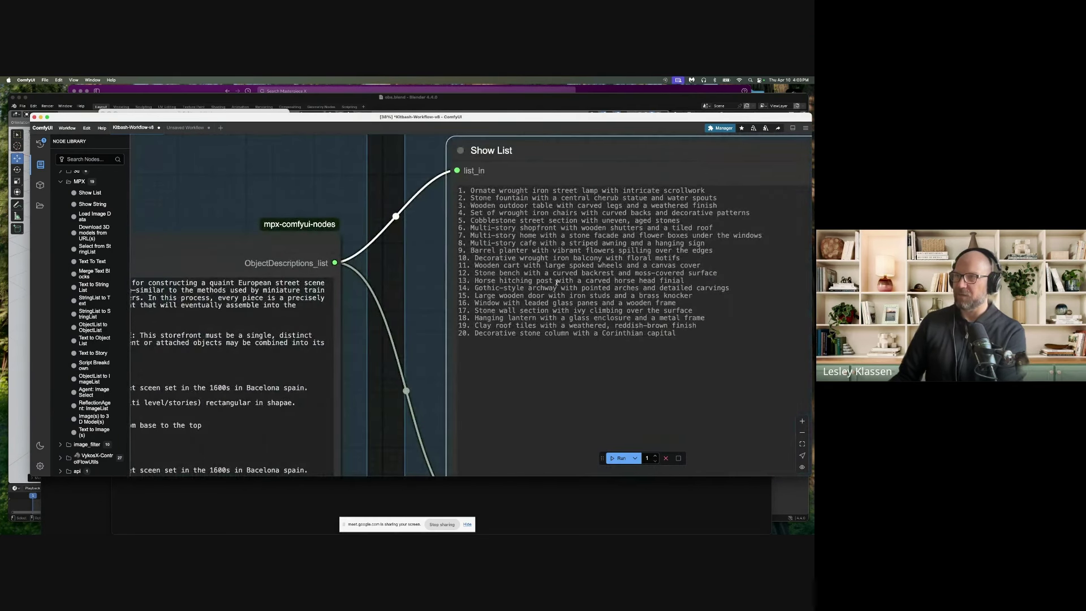
pyautogui.hscroll(10, 447, 296)
pyautogui.scroll(-5, 419, 328)
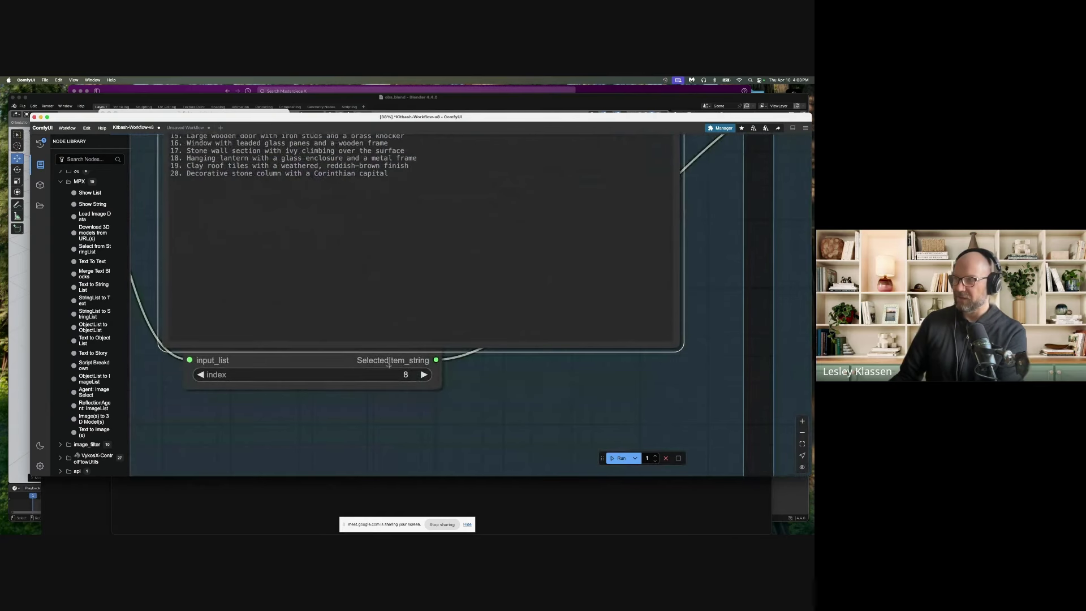
pyautogui.hscroll(15, 446, 247)
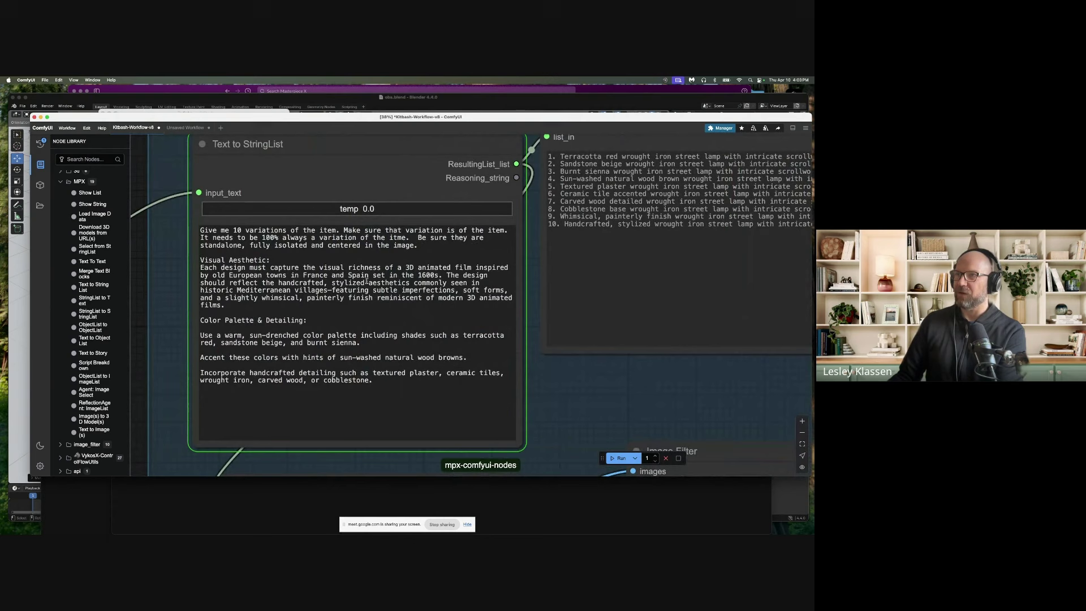
# Read the generated variation descriptions in the Show List node beside Text to StringList
pyautogui.hscroll(8, 374, 280)
pyautogui.scroll(2, 379, 278)
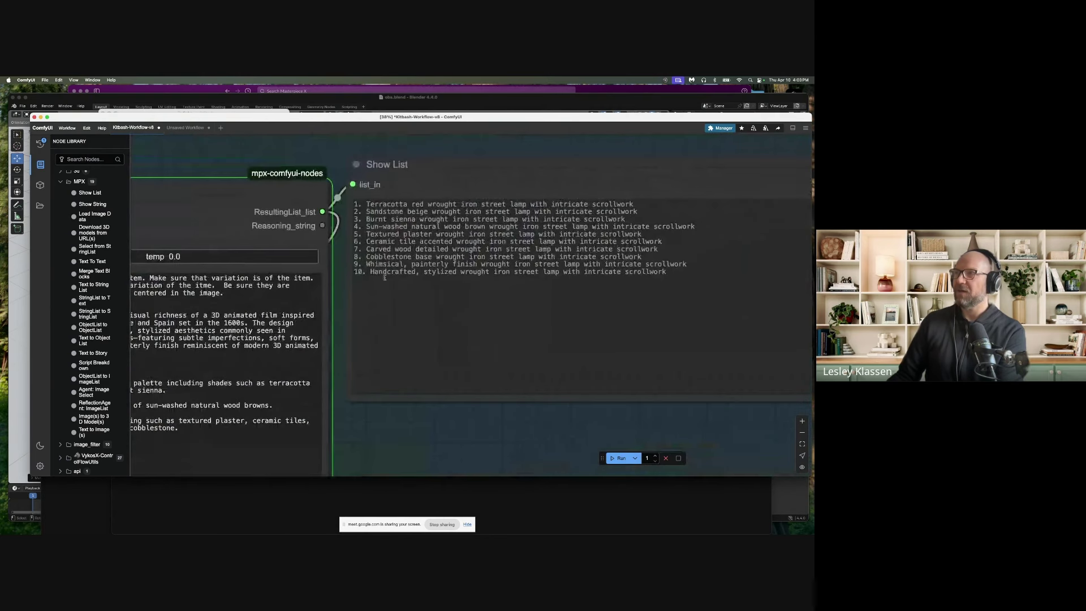
pyautogui.moveTo(354, 203); pyautogui.dragTo(711, 290)
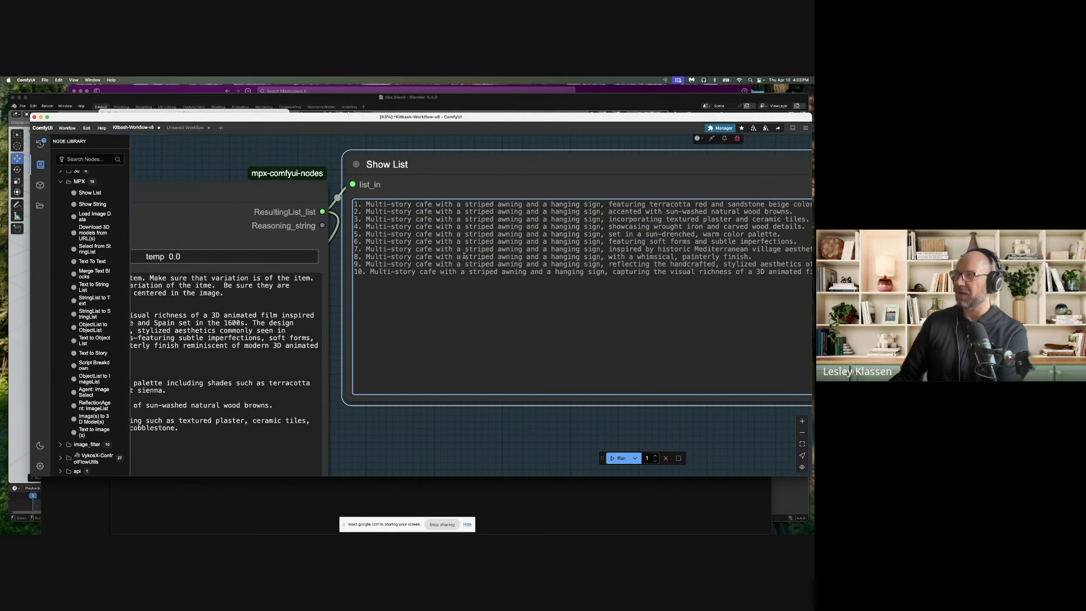
pyautogui.moveTo(356, 203); pyautogui.dragTo(528, 286)
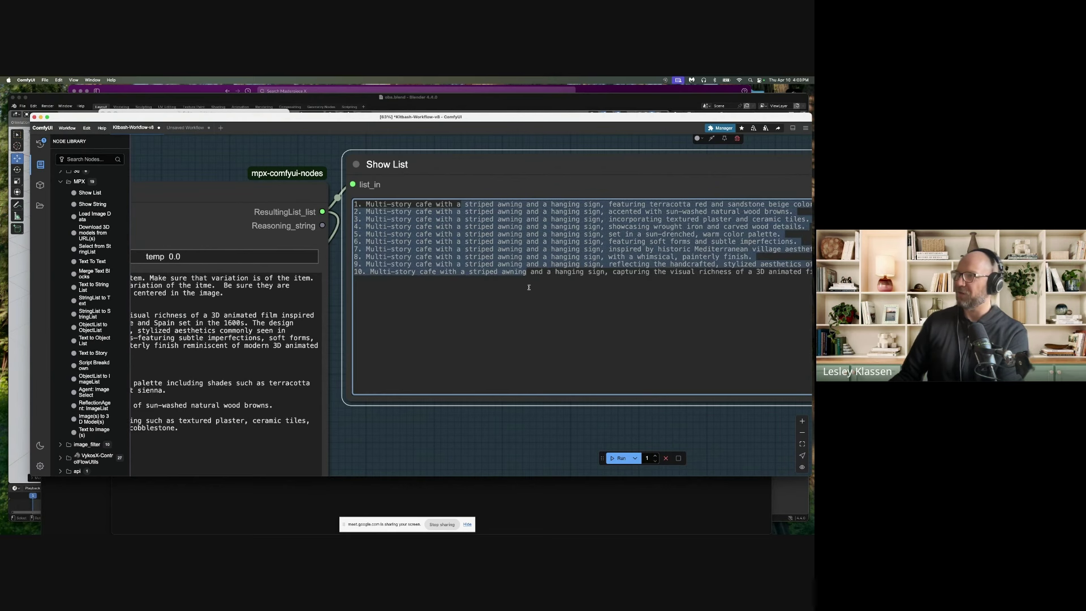
pyautogui.click(413, 397)
# Review the Text to StringList variation prompt and the original Text to ObjectList street scene prompt while the images generate
pyautogui.scroll(-5, 397, 417)
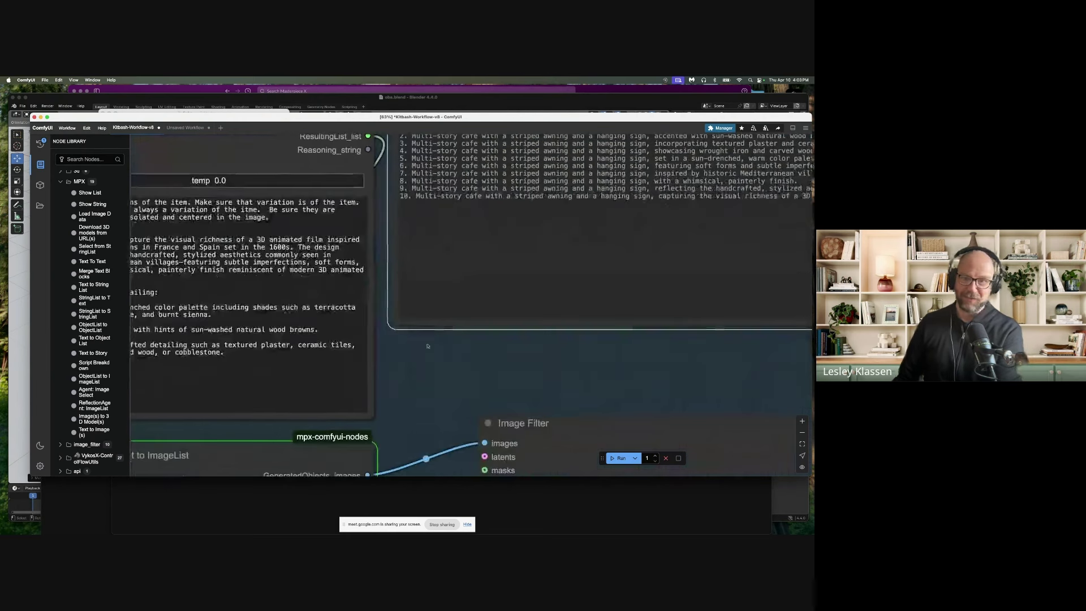
pyautogui.scroll(2, 457, 324)
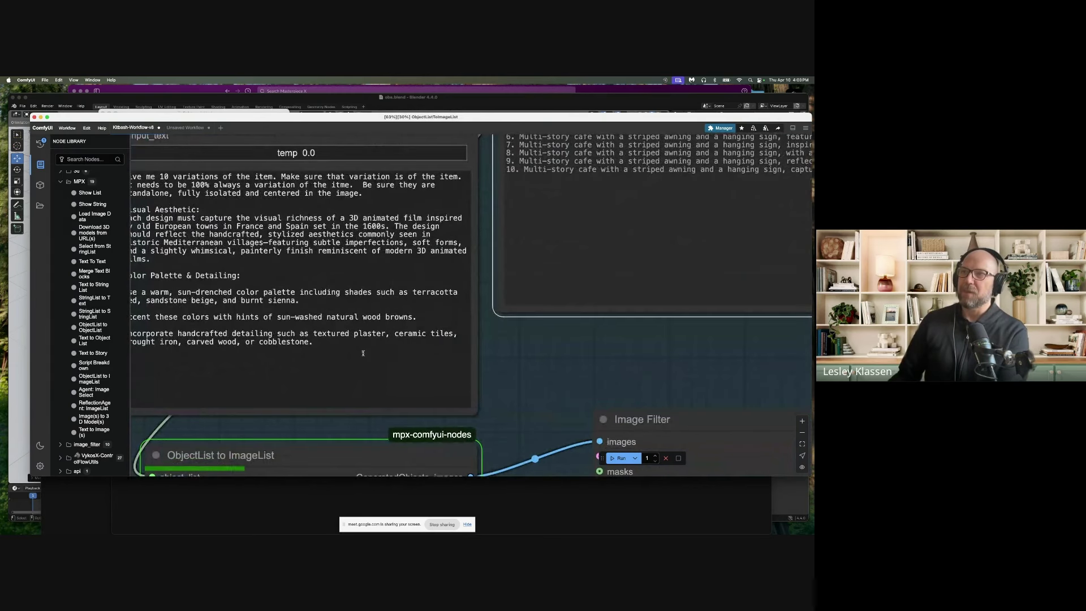
pyautogui.scroll(-2, 415, 303)
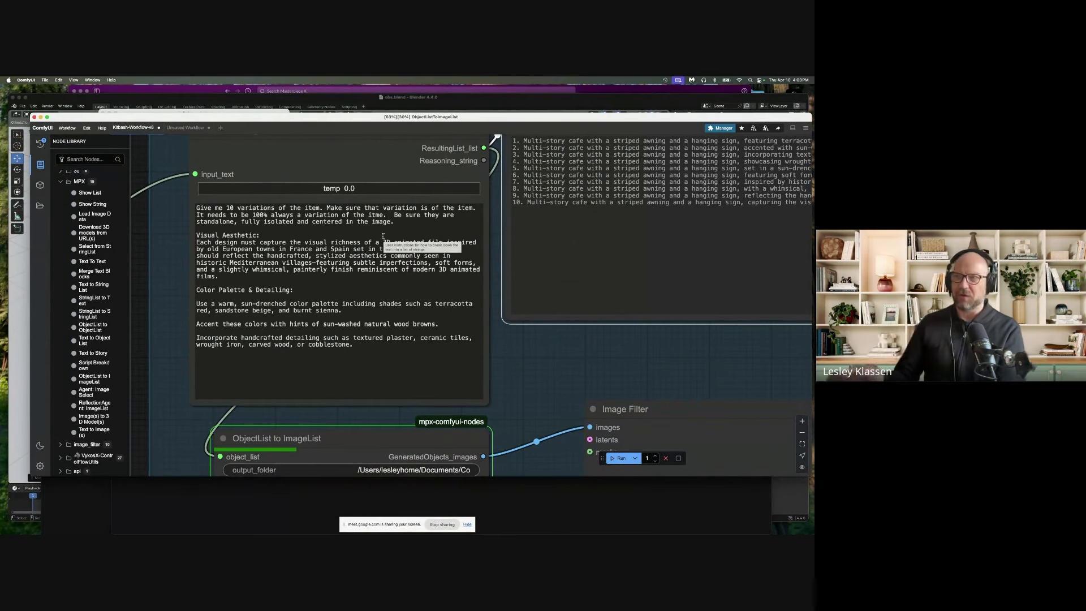
pyautogui.scroll(-2, 545, 376)
pyautogui.moveTo(545, 377); pyautogui.dragTo(601, 368)
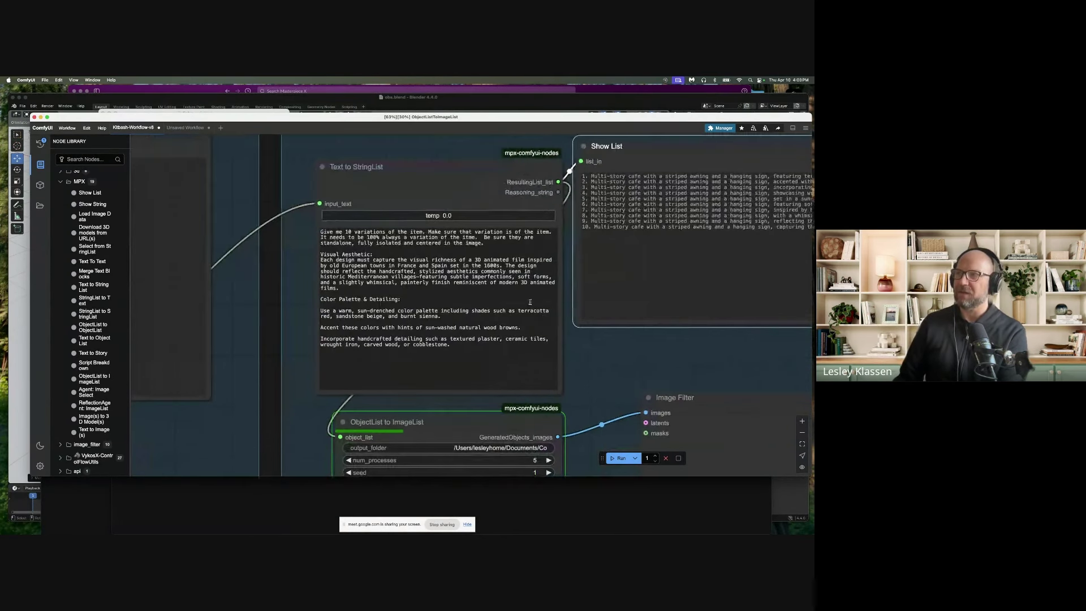
pyautogui.hscroll(-10, 265, 318)
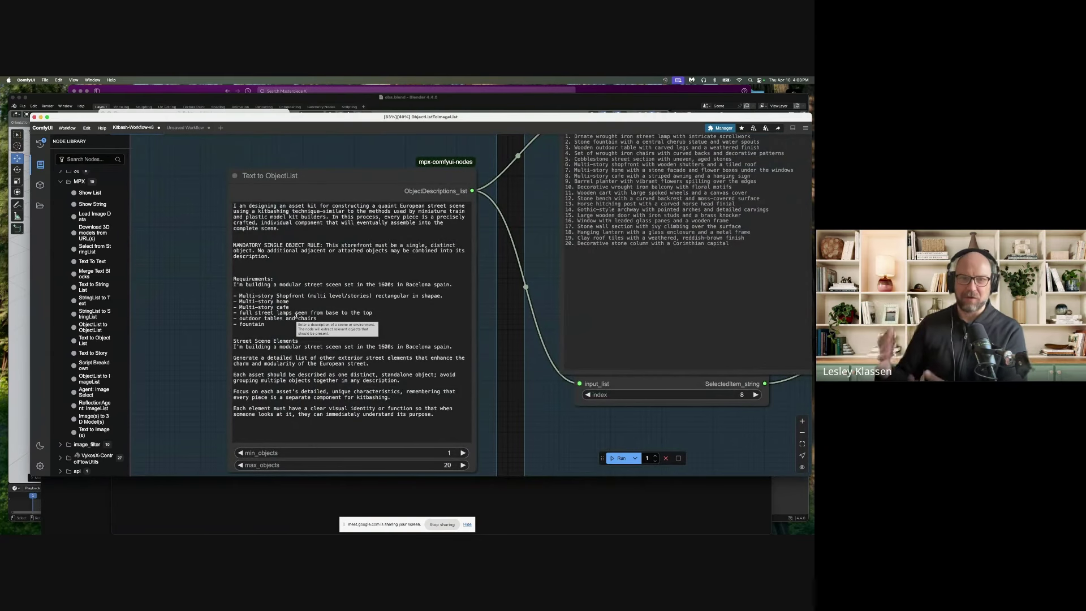
pyautogui.hscroll(15, 294, 320)
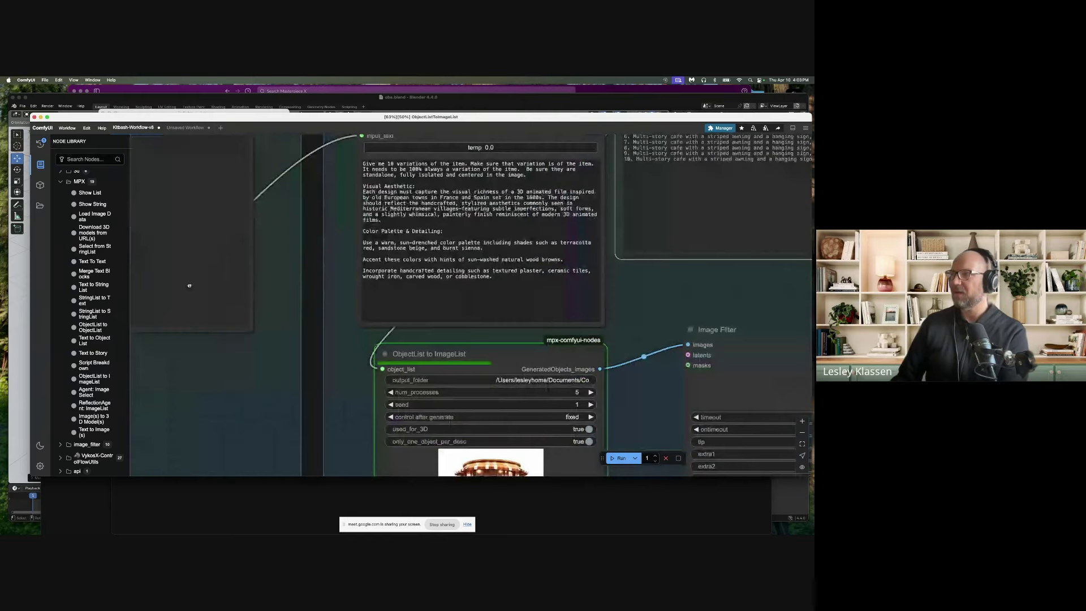
# Examine the cafe previews in the ObjectList to ImageList node and the connected Image Filter settings during generation
pyautogui.scroll(-5, 292, 325)
pyautogui.hscroll(5, 478, 367)
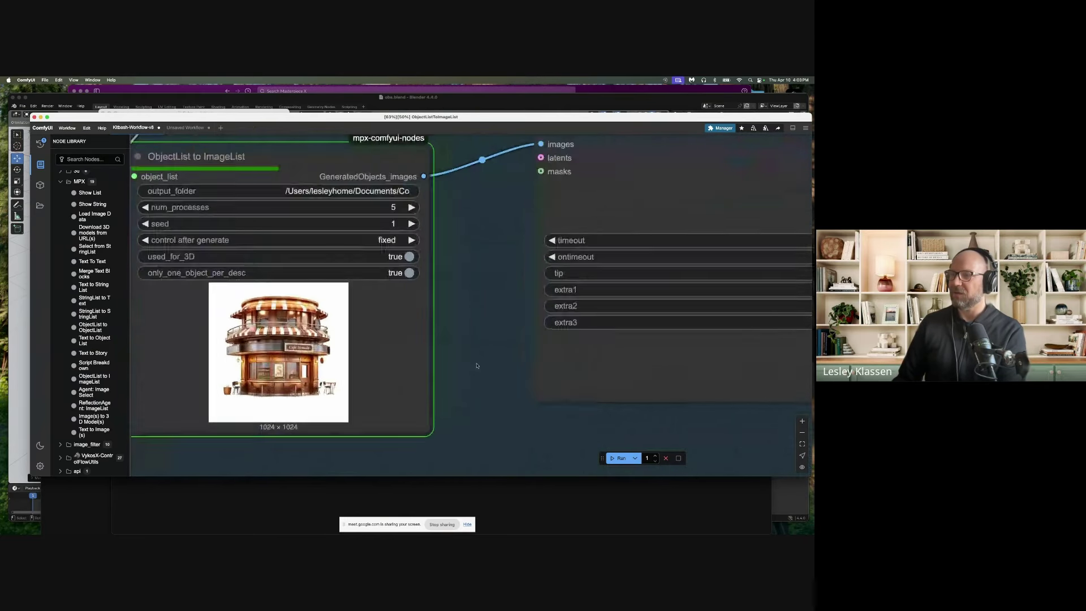
pyautogui.hscroll(-2, 479, 373)
pyautogui.scroll(1, 478, 374)
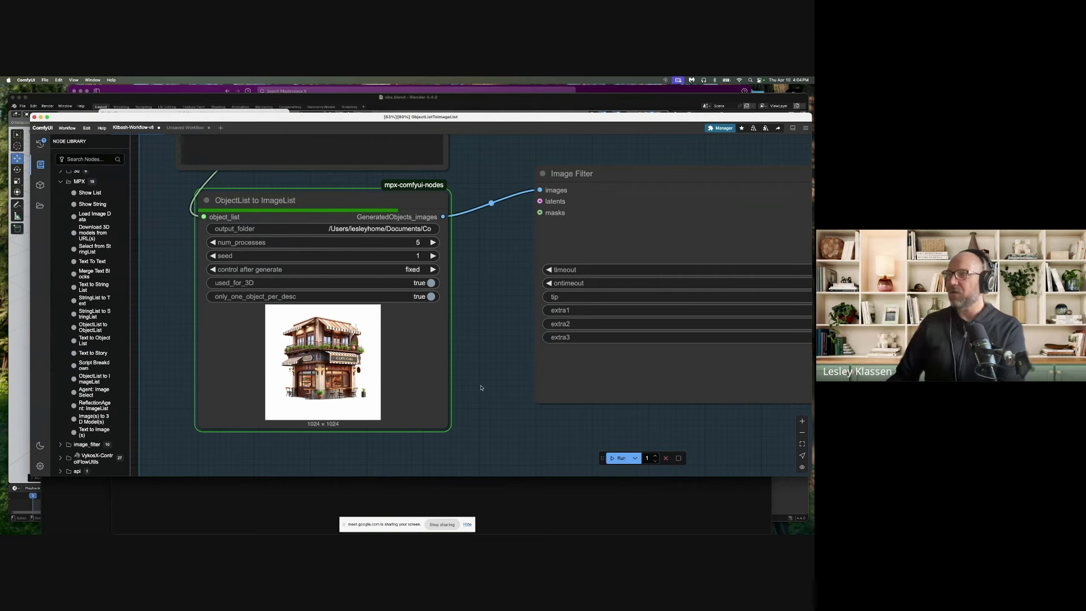
pyautogui.scroll(-3, 432, 400)
pyautogui.hscroll(3, 432, 400)
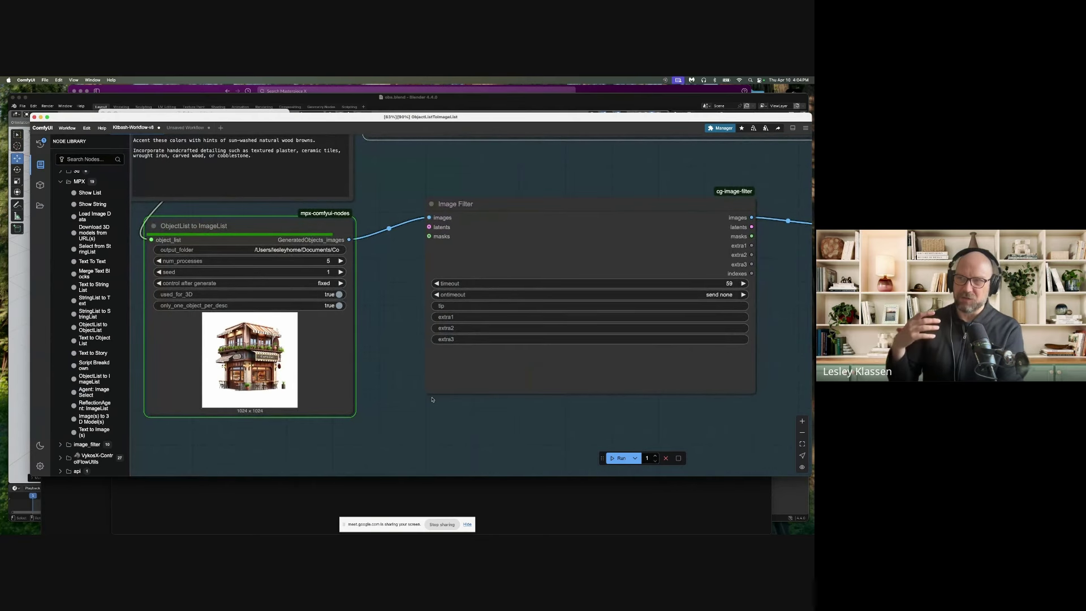
pyautogui.hscroll(3, 435, 421)
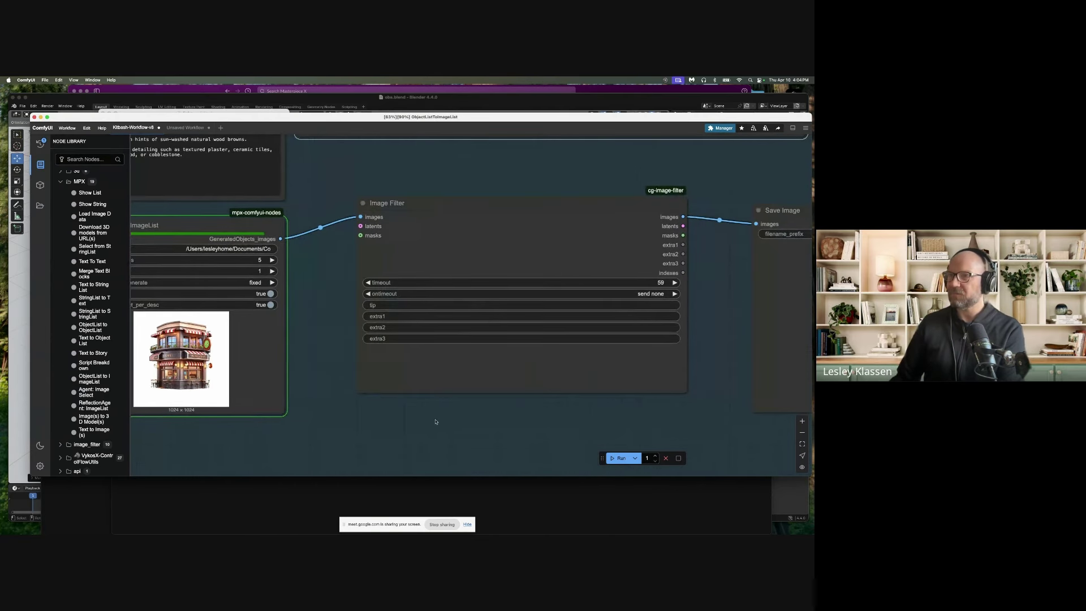
pyautogui.moveTo(477, 421); pyautogui.dragTo(426, 398)
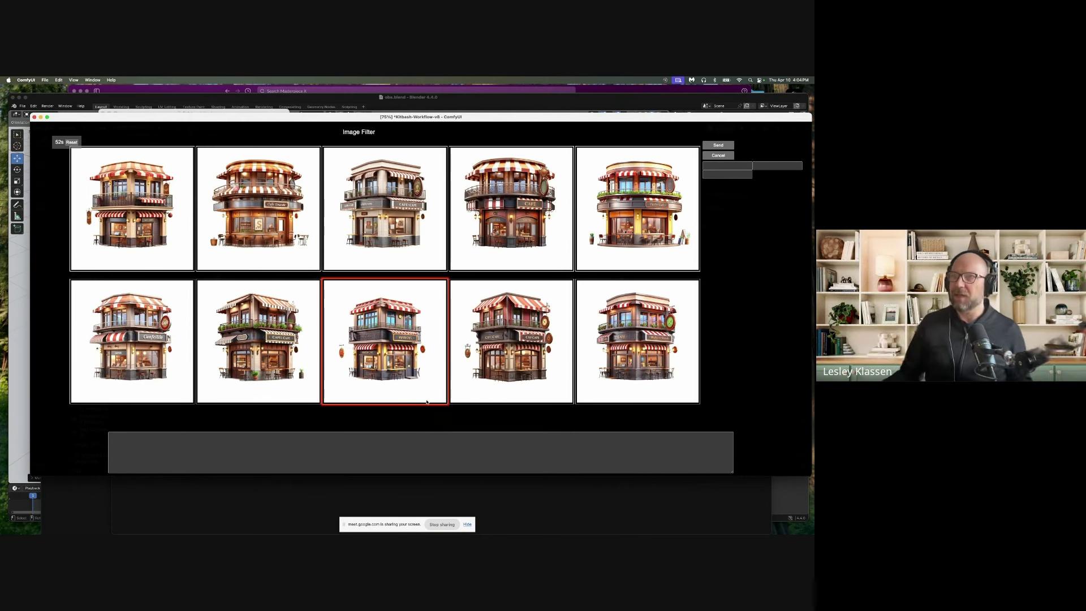
# Select the first, third and eighth cafe images in the Image Filter and send them to the Save Image node
pyautogui.click(131, 208)
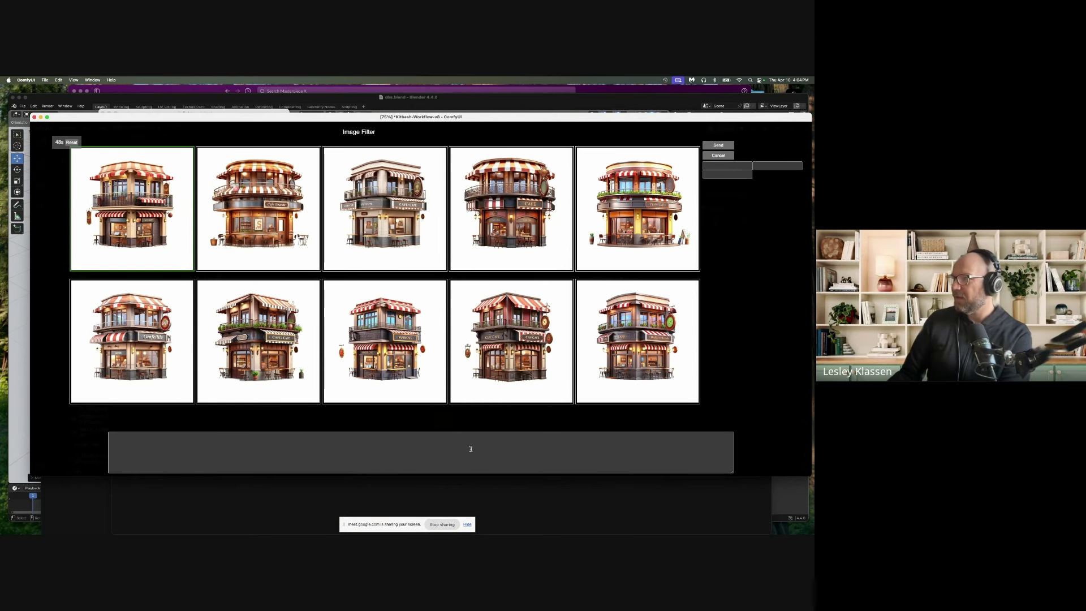
pyautogui.click(394, 351)
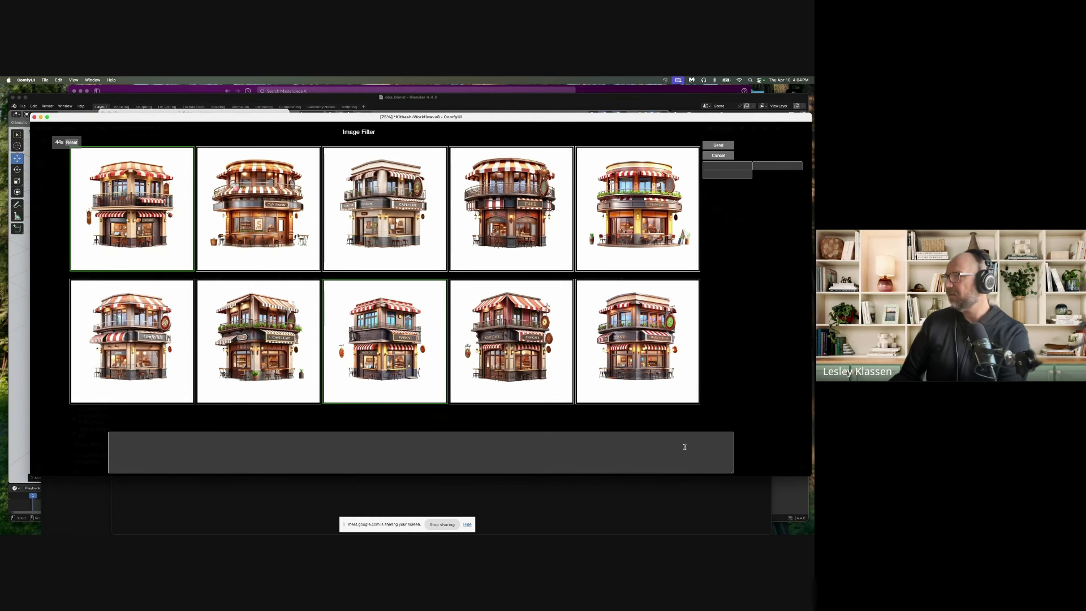
pyautogui.click(427, 249)
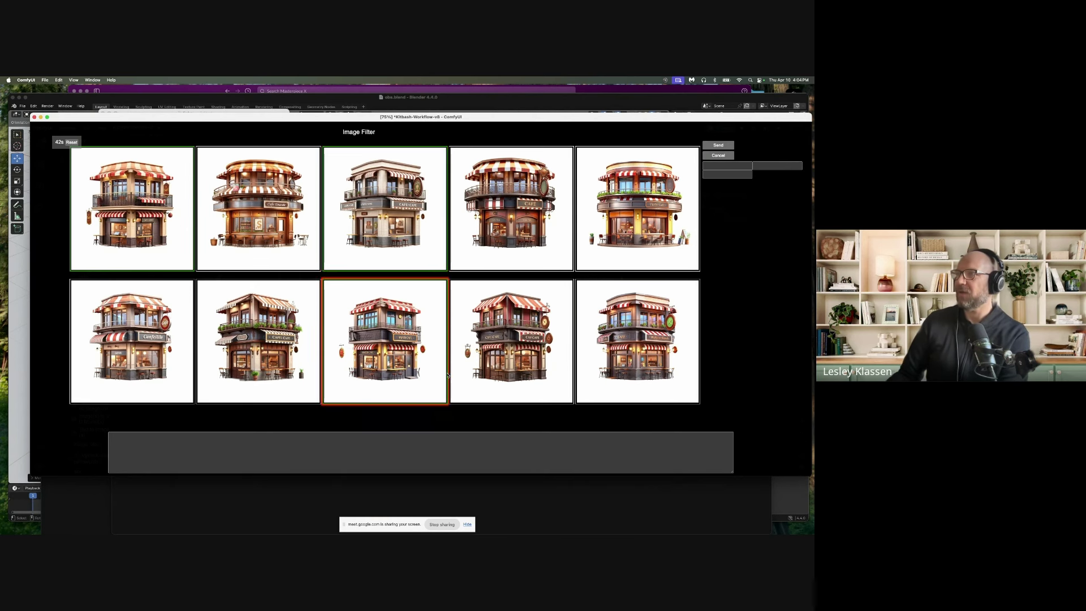
pyautogui.click(718, 145)
pyautogui.moveTo(686, 197); pyautogui.dragTo(449, 195)
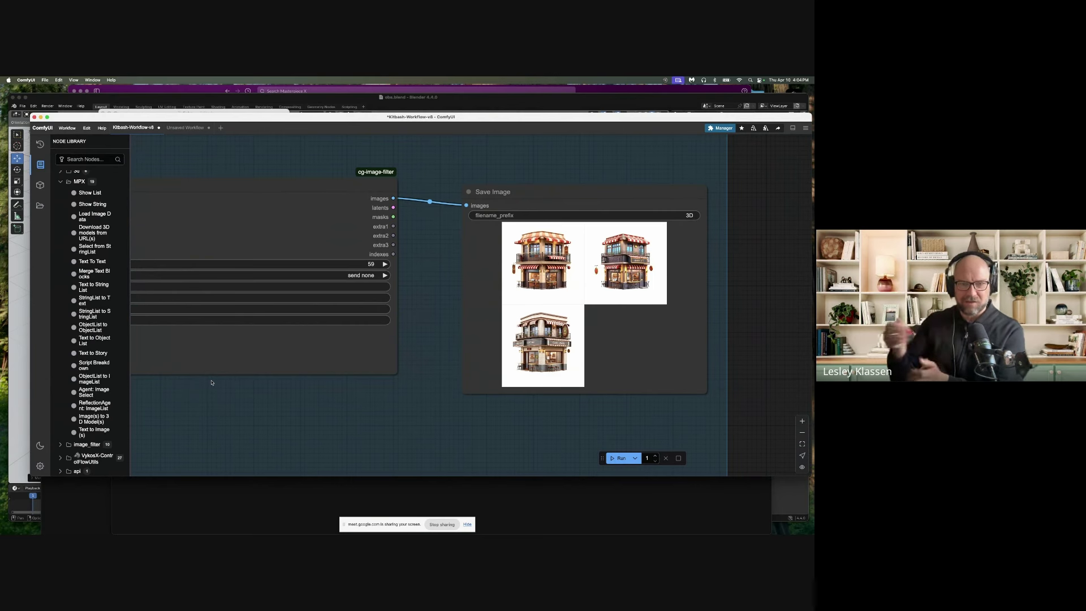
# Return to the Show List node of street scene assets and locate the multi-story cafe and multi-story shopfront entries
pyautogui.moveTo(177, 359); pyautogui.dragTo(555, 386)
pyautogui.scroll(2, 392, 333)
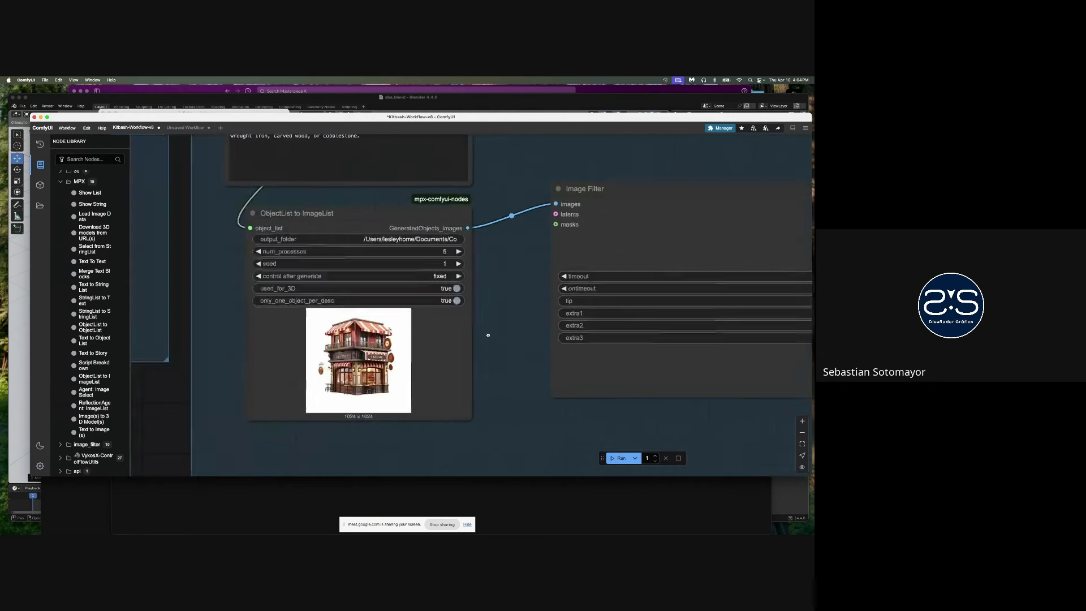
pyautogui.moveTo(391, 332); pyautogui.dragTo(688, 349)
pyautogui.moveTo(313, 257); pyautogui.dragTo(619, 342)
pyautogui.moveTo(242, 242); pyautogui.dragTo(585, 304)
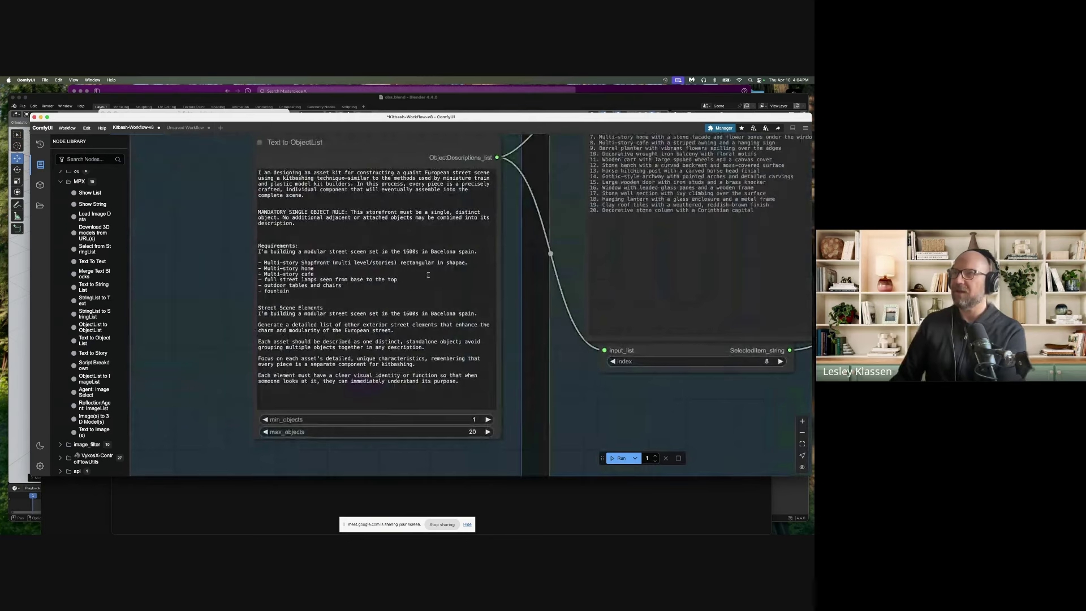
pyautogui.moveTo(428, 274); pyautogui.dragTo(153, 283)
pyautogui.scroll(3, 179, 339)
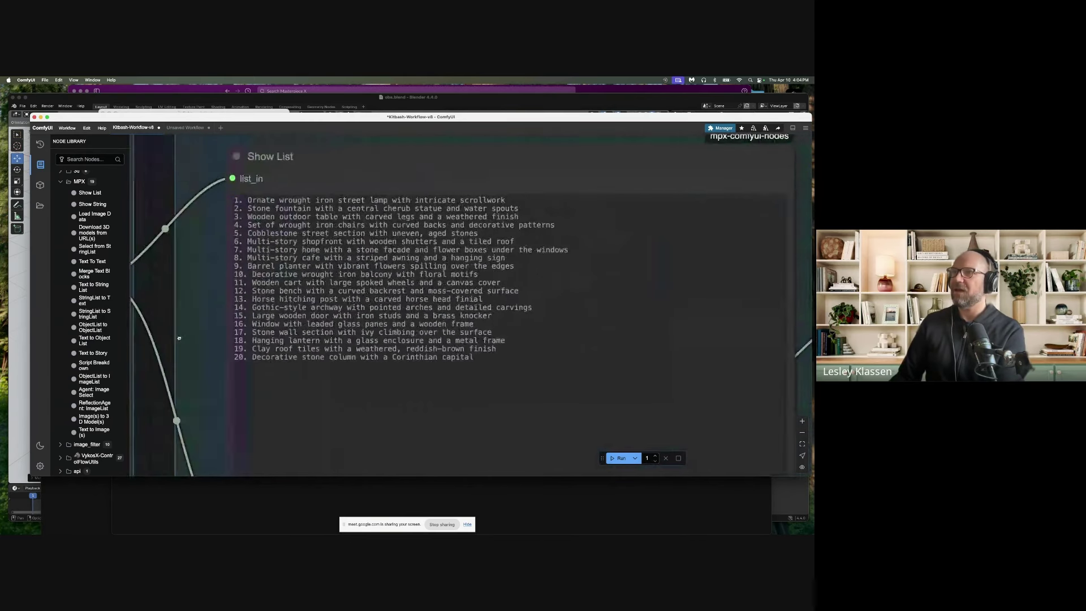
pyautogui.moveTo(240, 261); pyautogui.dragTo(514, 265)
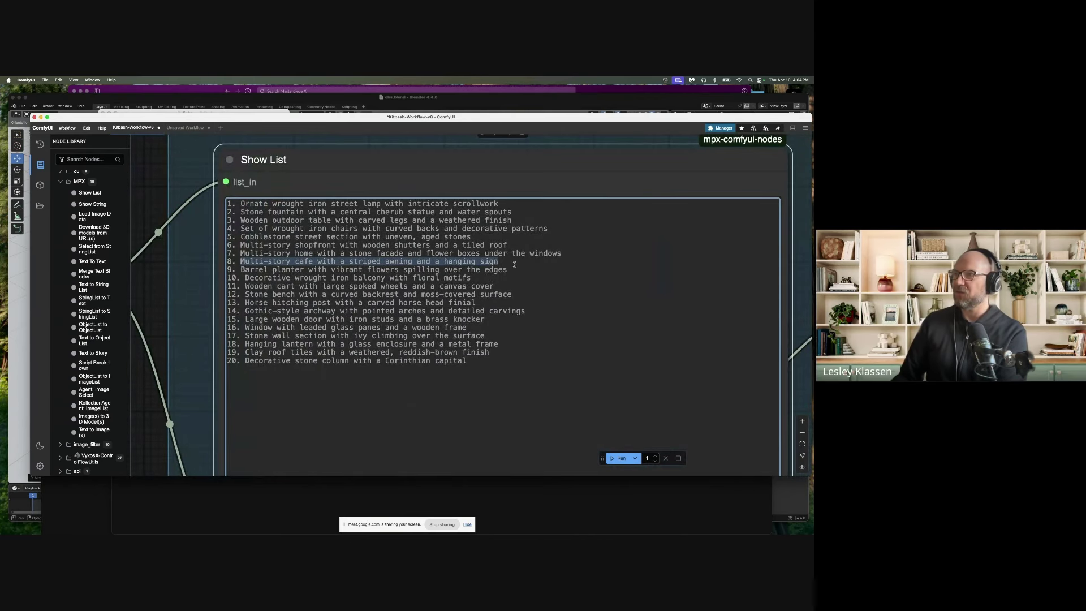
pyautogui.click(257, 249)
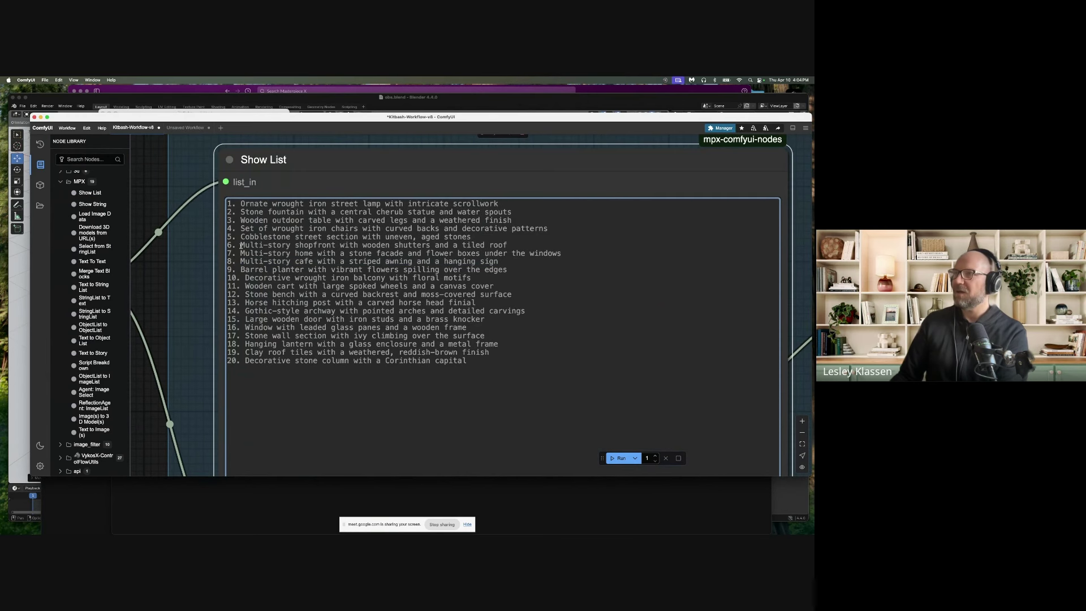
pyautogui.moveTo(240, 245); pyautogui.dragTo(523, 241)
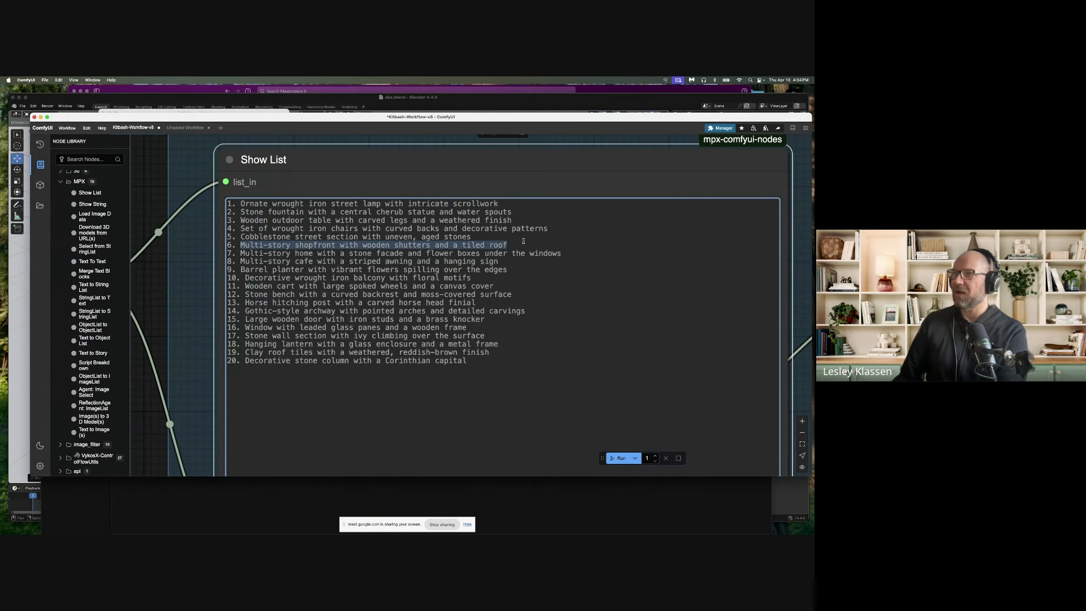
pyautogui.click(228, 243)
# Set the Select from StringList index to 6 for the multi-story shopfront and run the workflow
pyautogui.scroll(-5, 215, 226)
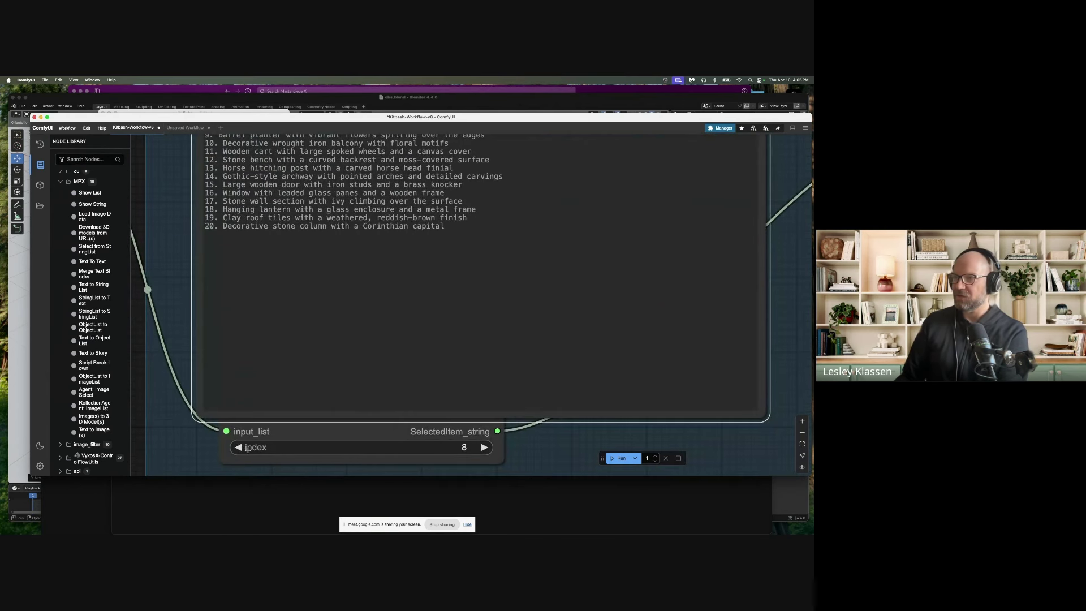
pyautogui.click(238, 448)
pyautogui.click(239, 448)
pyautogui.click(619, 459)
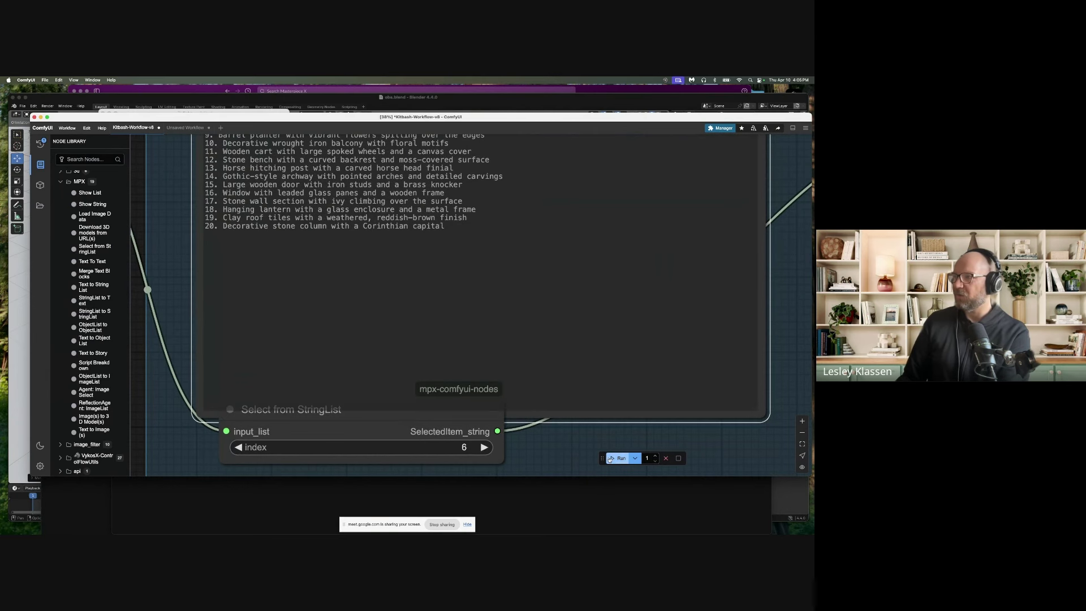
# Follow the run through the Text to StringList prompt, its Show List variations and the ObjectList to ImageList node
pyautogui.scroll(-10, 394, 267)
pyautogui.scroll(5, 395, 267)
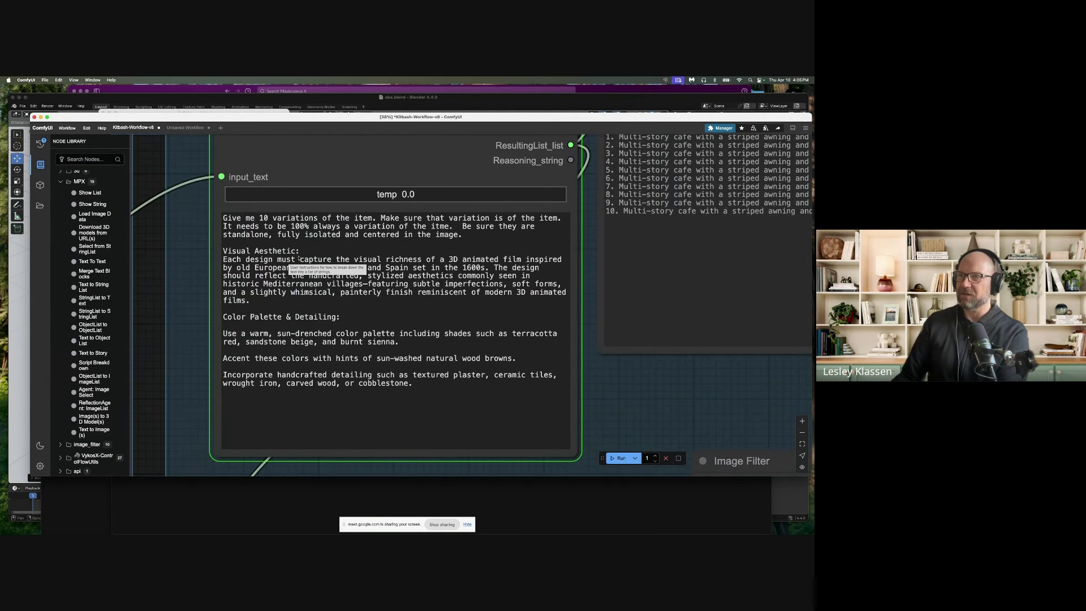
pyautogui.hscroll(5, 435, 403)
pyautogui.hscroll(3, 435, 403)
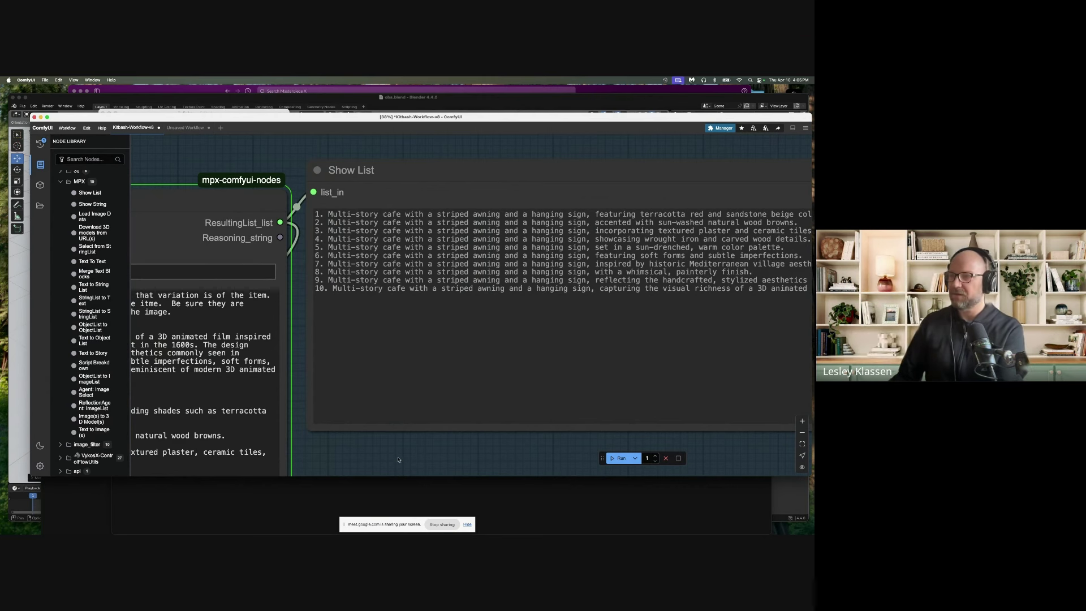
pyautogui.scroll(-5, 395, 457)
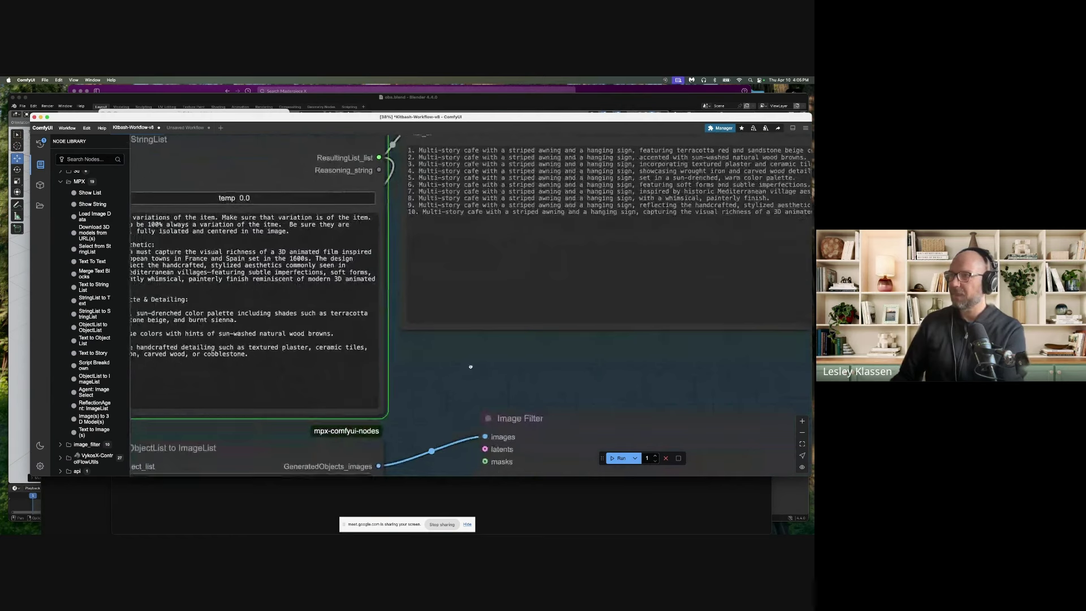
pyautogui.scroll(-3, 471, 366)
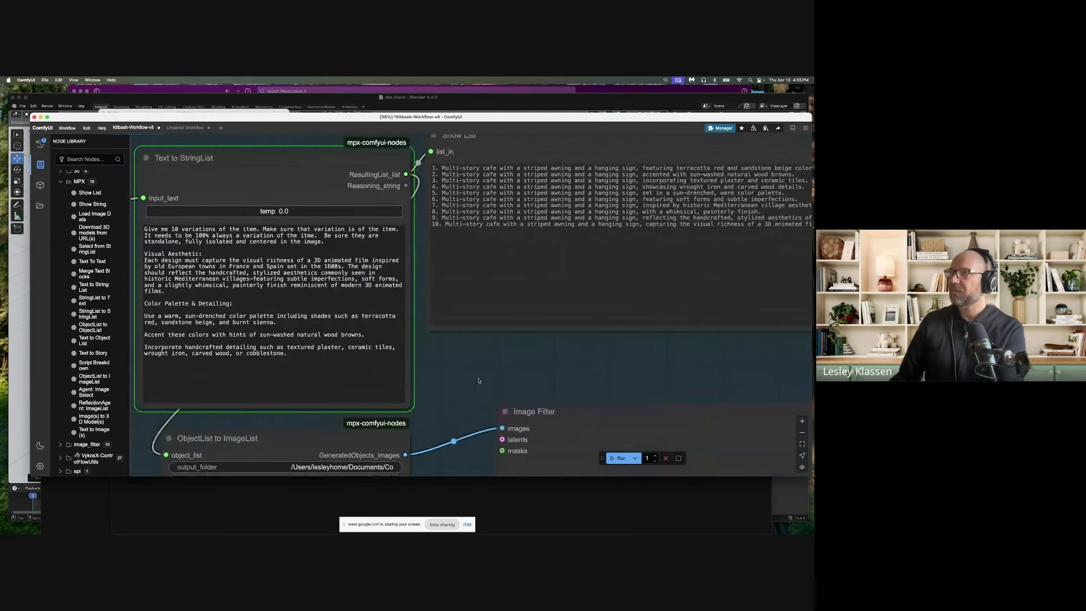
pyautogui.scroll(-3, 464, 383)
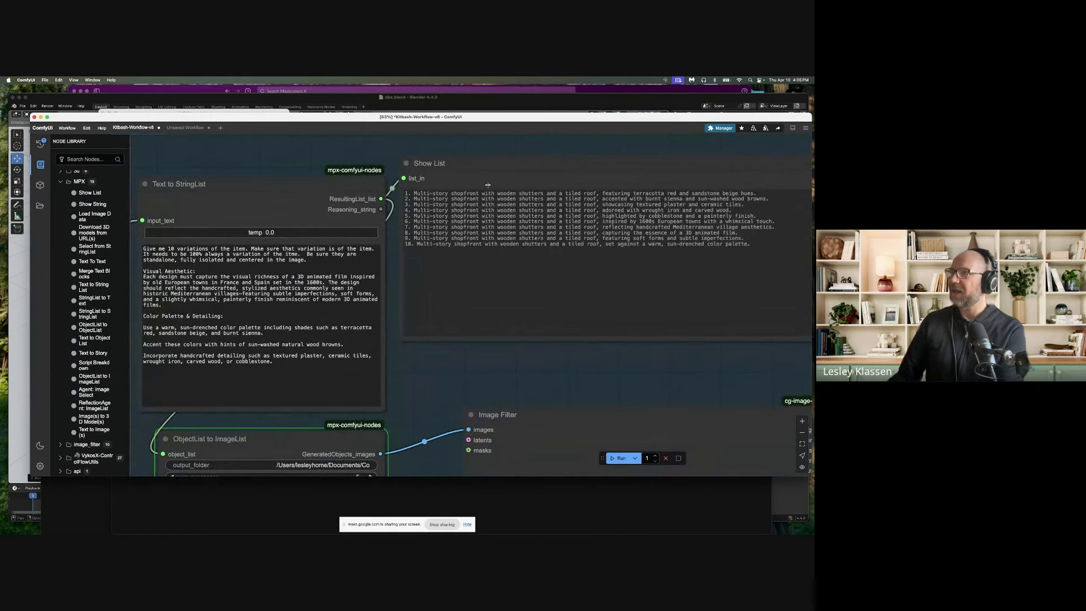
pyautogui.scroll(-5, 468, 310)
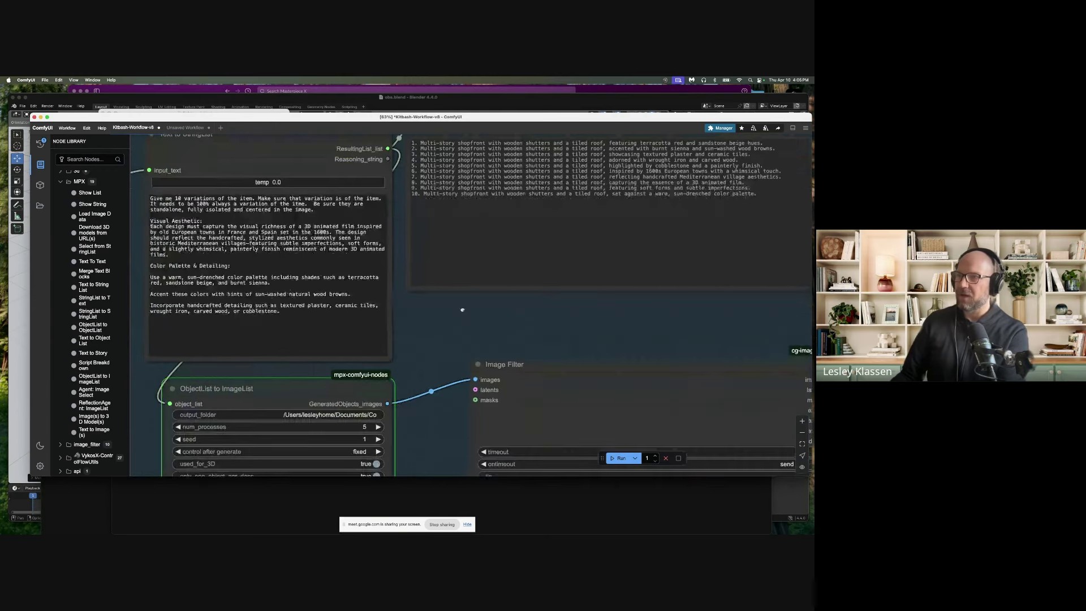
pyautogui.scroll(-3, 470, 232)
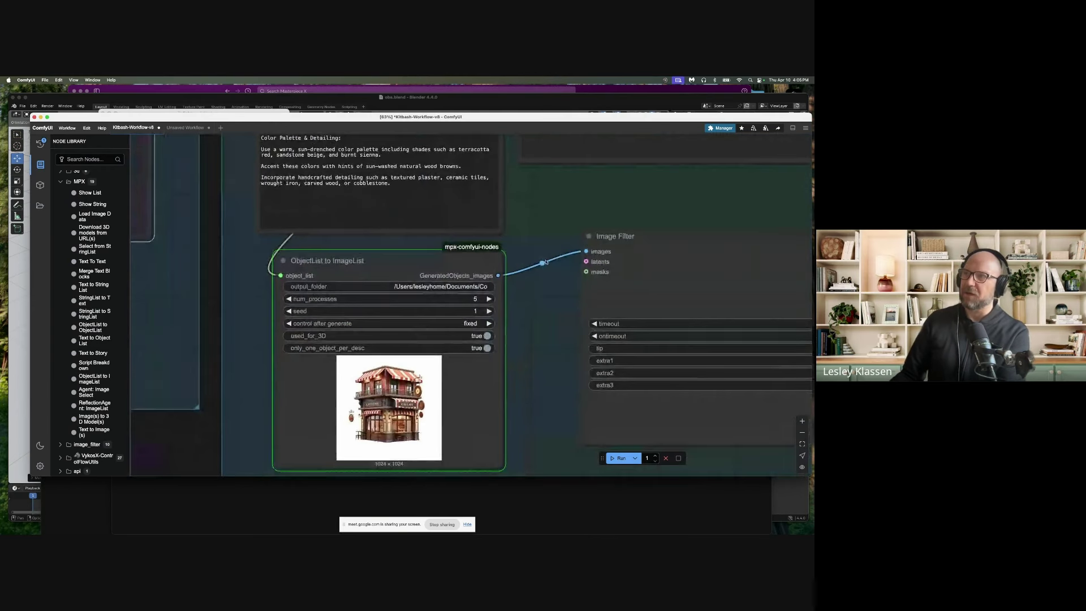
# Compare the shopfront preview in ObjectList to ImageList with the Show List descriptions, highlighting the second and third variations
pyautogui.scroll(3, 237, 242)
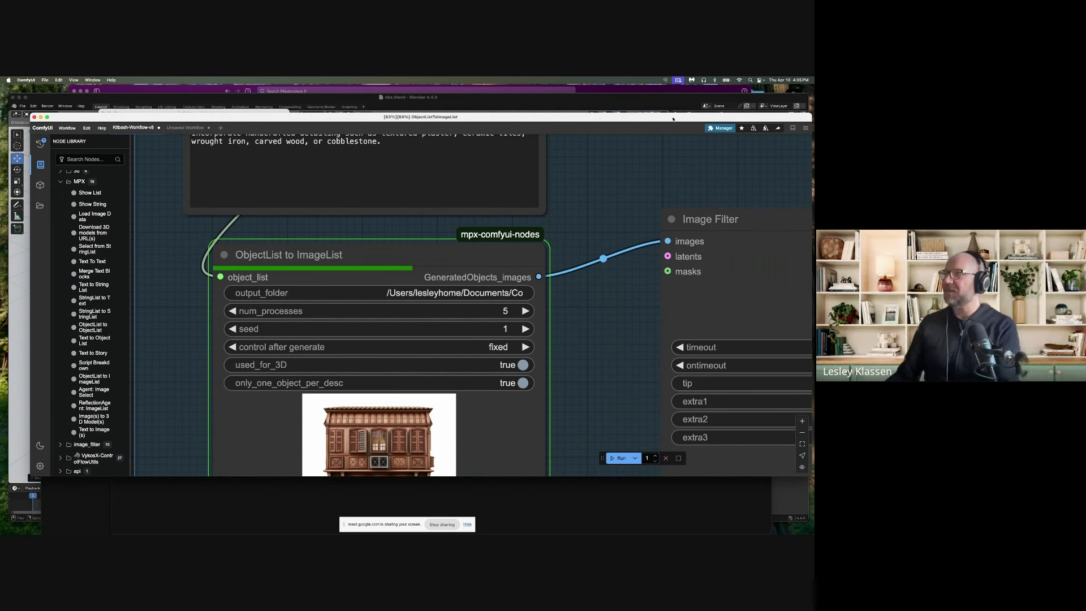
pyautogui.scroll(10, 511, 259)
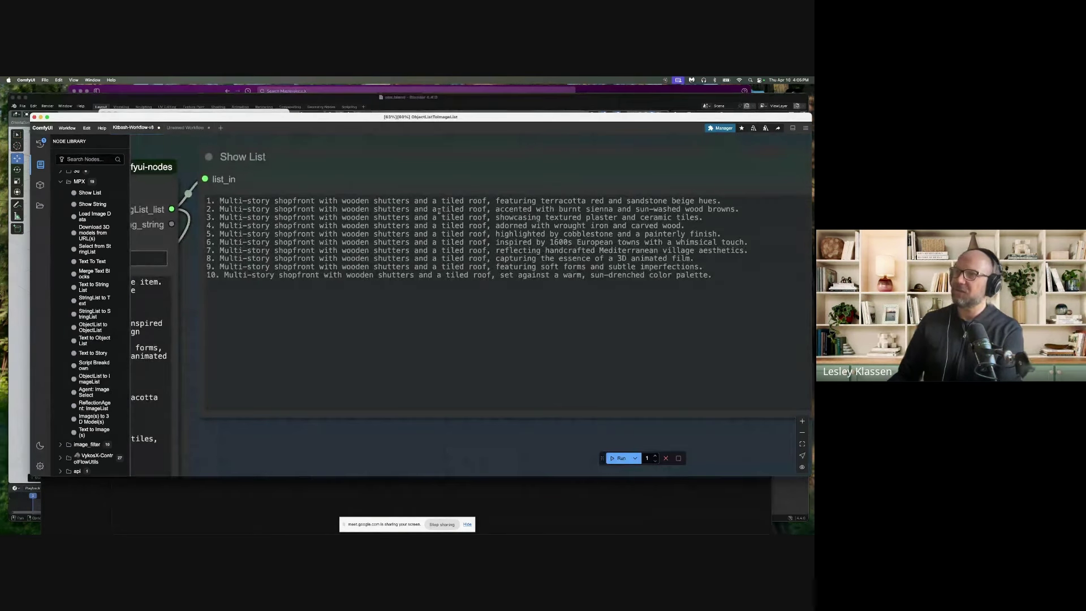
pyautogui.scroll(-10, 420, 276)
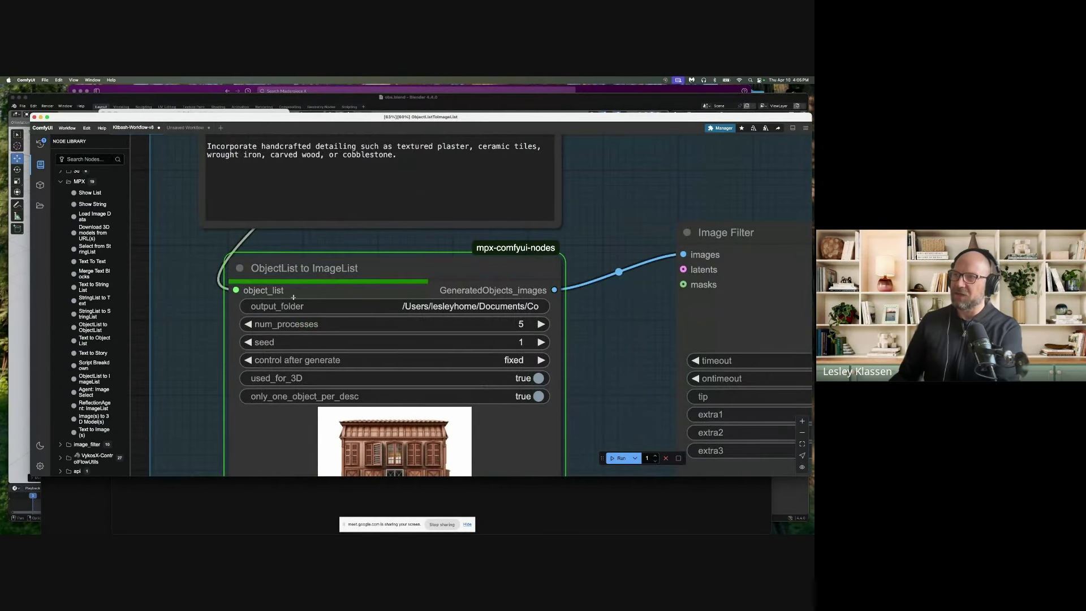
pyautogui.scroll(10, 612, 257)
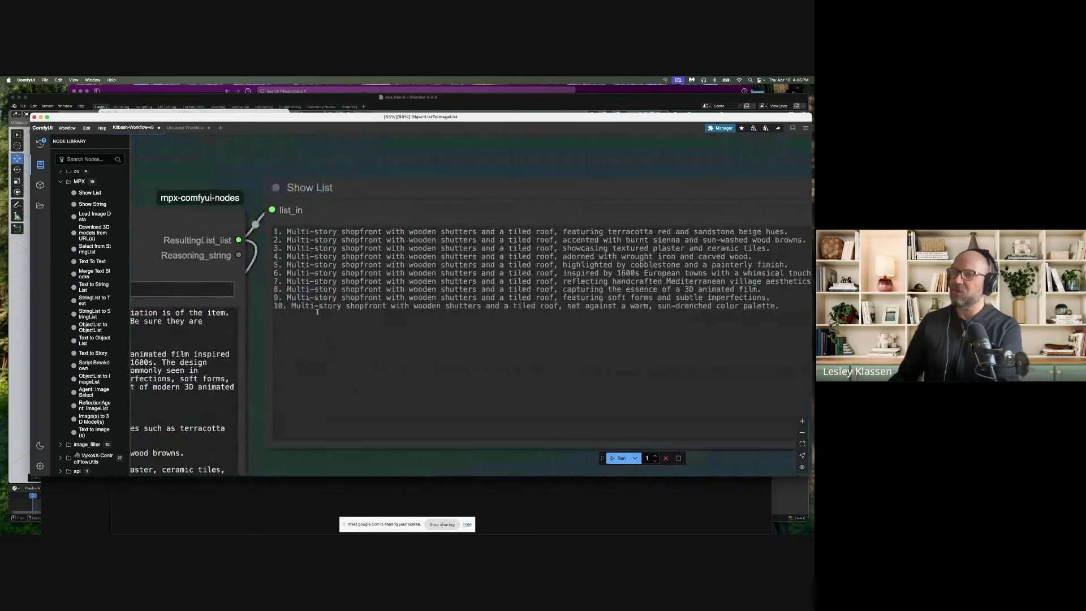
pyautogui.click(284, 230)
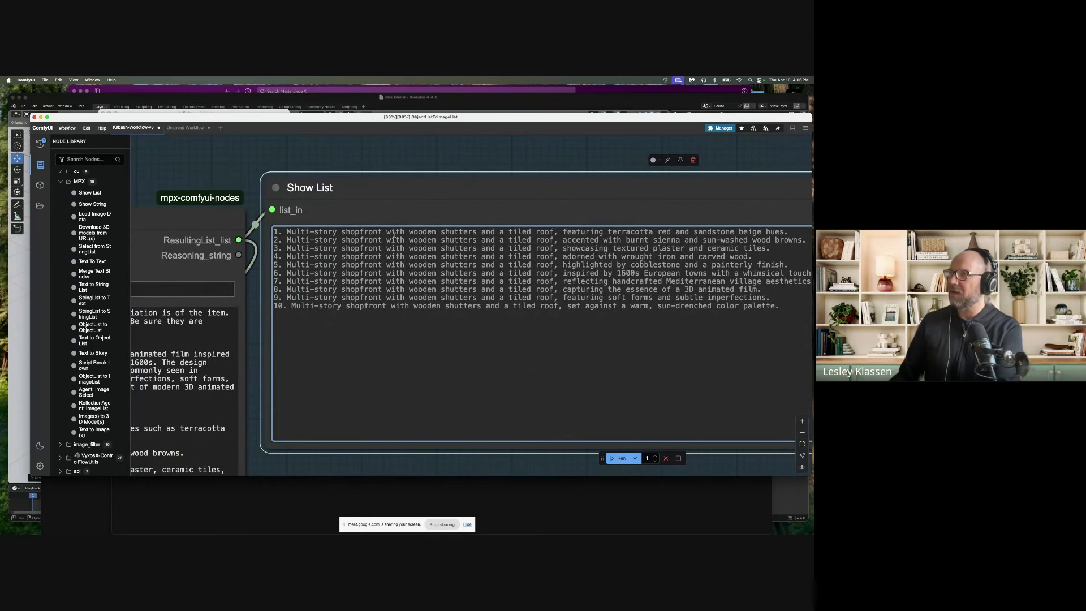
pyautogui.moveTo(285, 234); pyautogui.dragTo(656, 249)
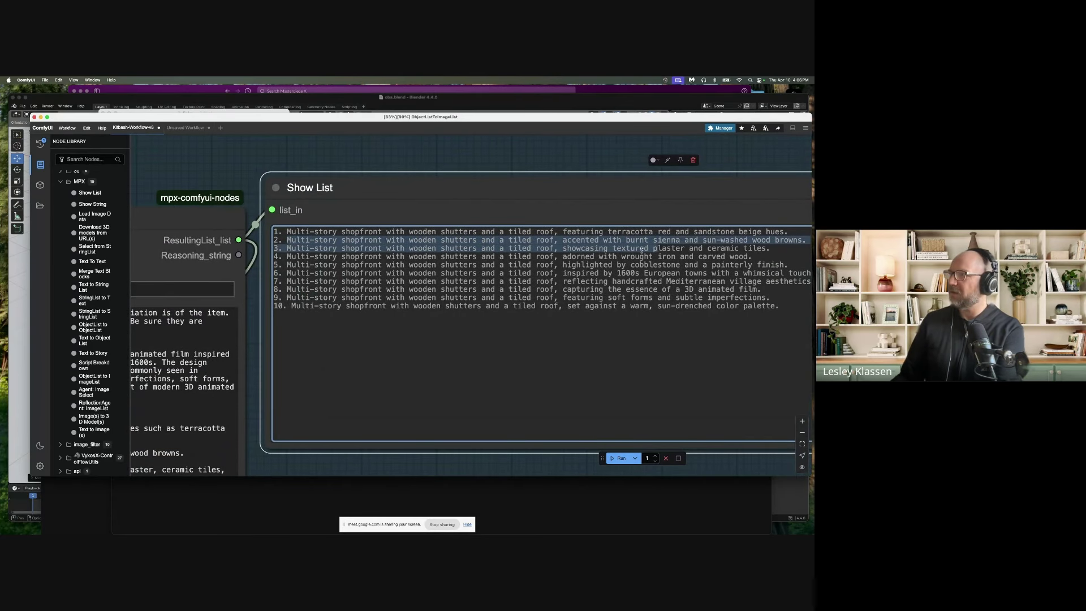
pyautogui.click(335, 256)
pyautogui.moveTo(285, 244); pyautogui.dragTo(697, 257)
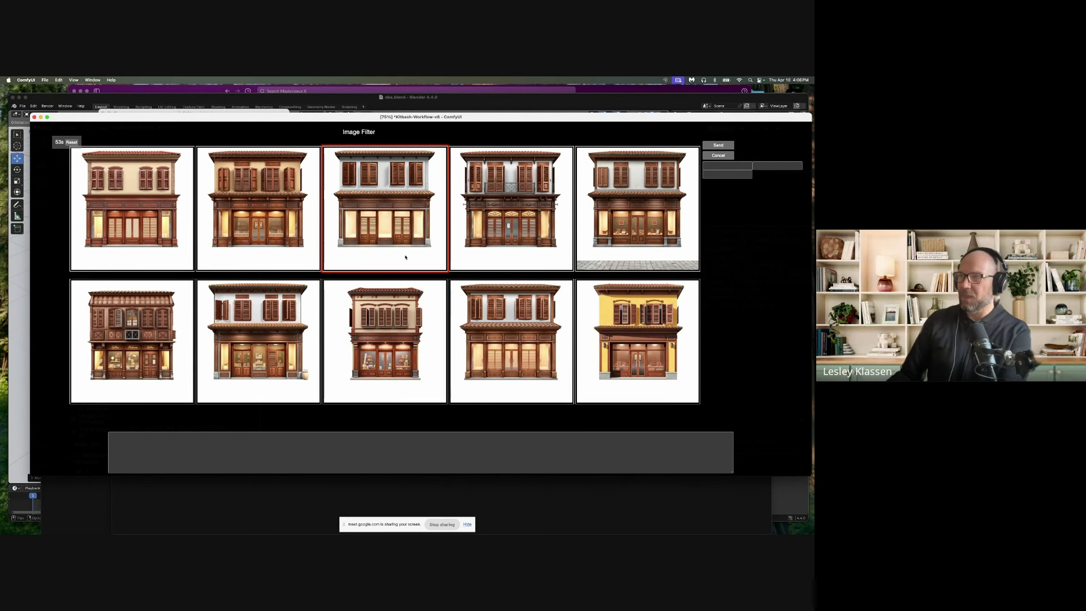
# Select the second, sixth, eighth and tenth shopfront images in the Image Filter and send them to the Save Image node
pyautogui.click(295, 255)
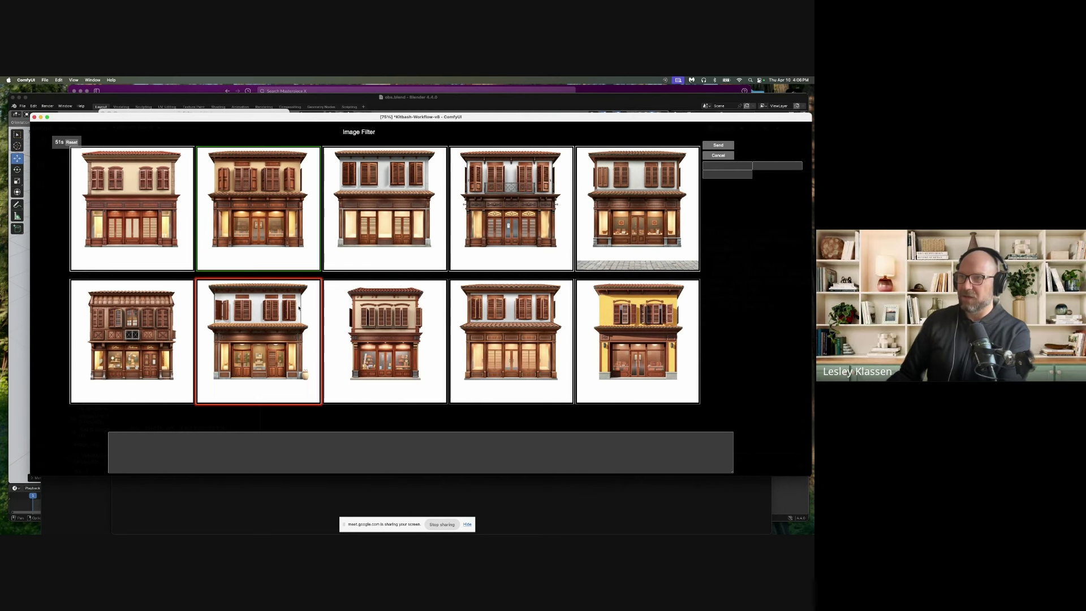
pyautogui.click(125, 338)
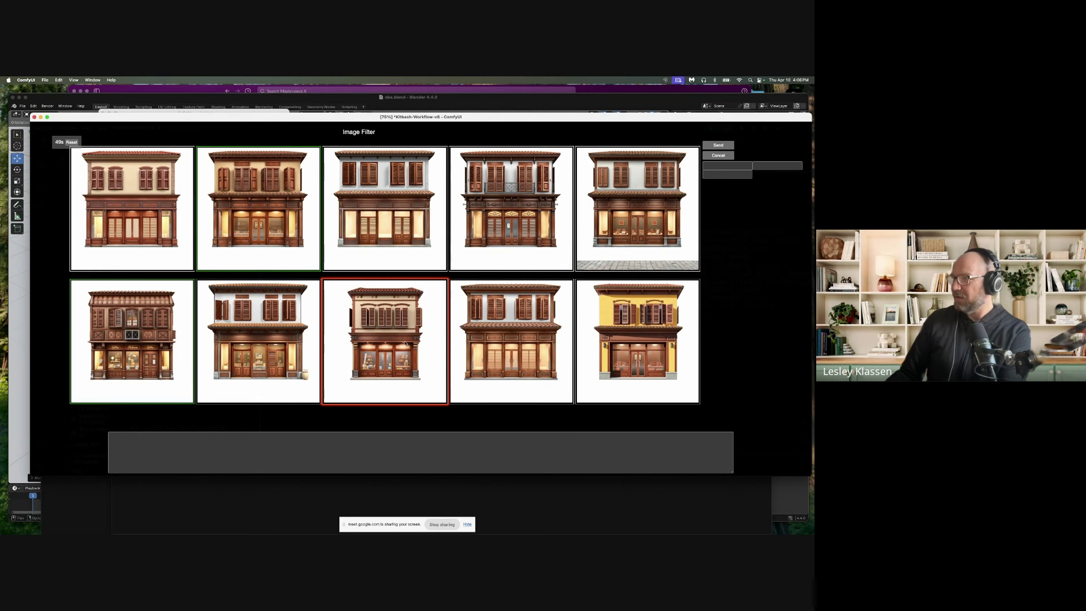
pyautogui.click(385, 357)
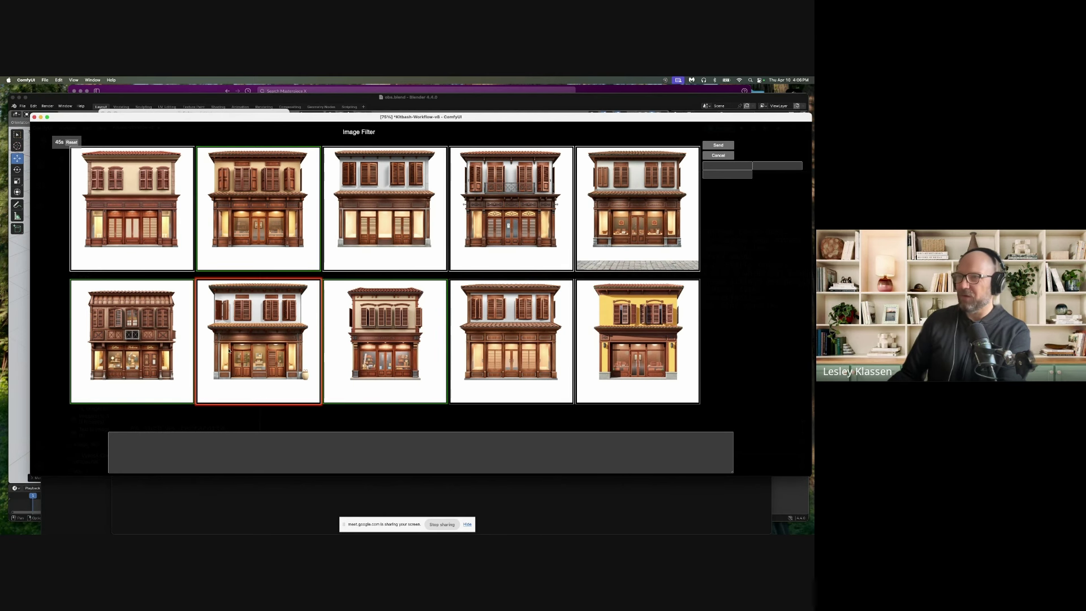
pyautogui.click(633, 331)
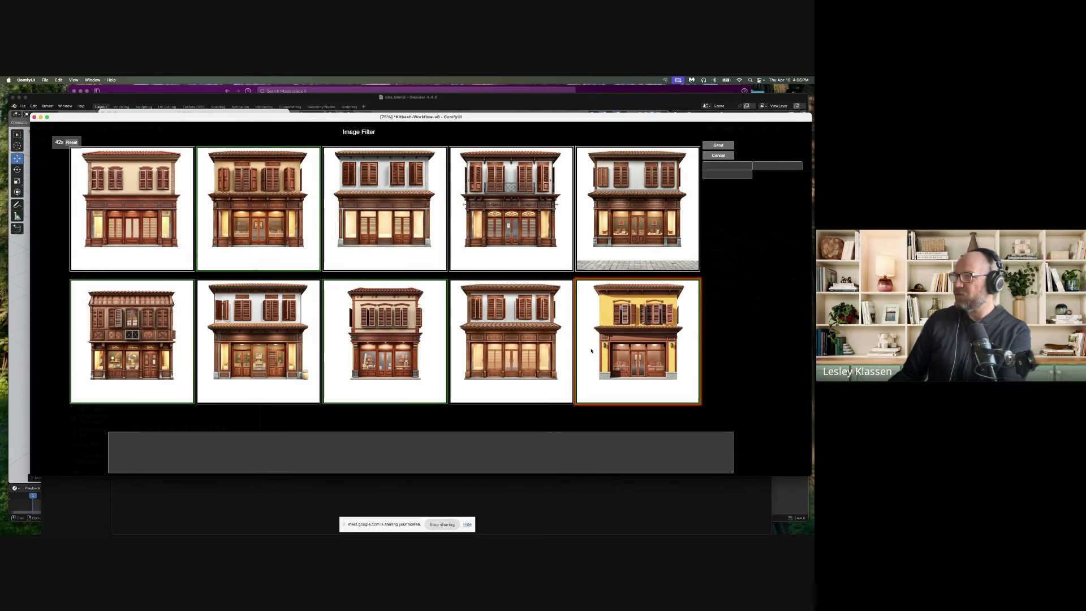
pyautogui.click(721, 145)
pyautogui.scroll(5, 564, 244)
pyautogui.scroll(-5, 564, 244)
pyautogui.scroll(-5, 613, 279)
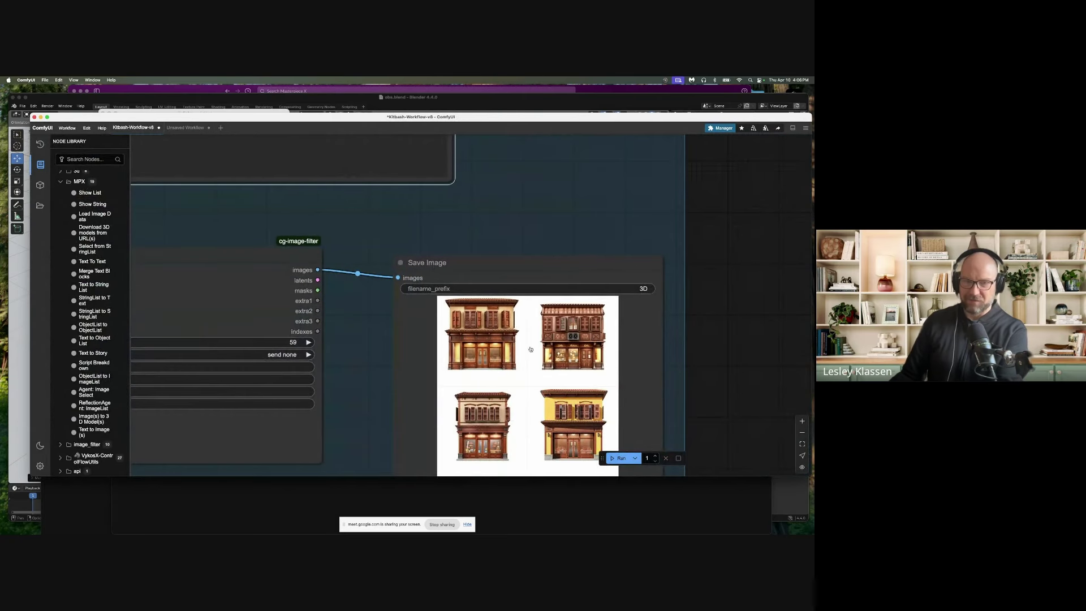
# Set the seed of the ObjectList to ImageList node to 500
pyautogui.hscroll(-10, 531, 350)
pyautogui.scroll(3, 495, 303)
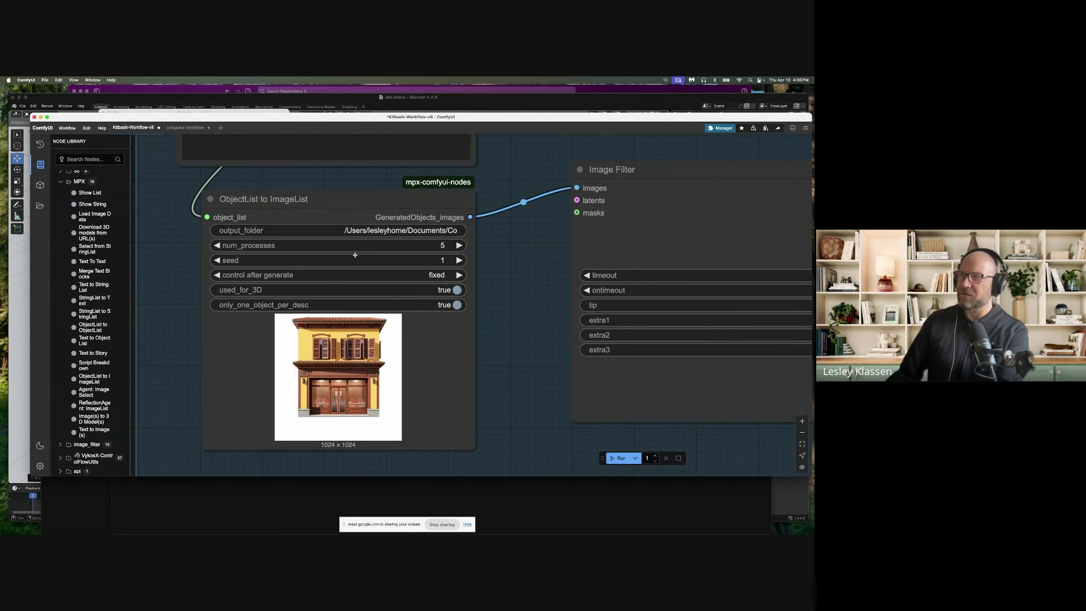
pyautogui.click(441, 261)
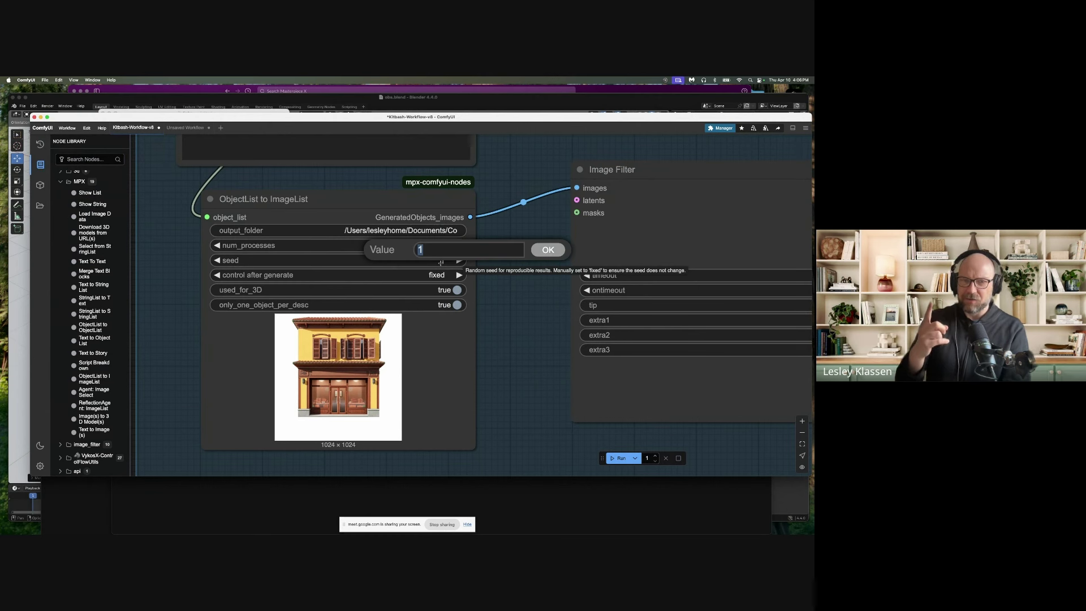
pyautogui.click(448, 251)
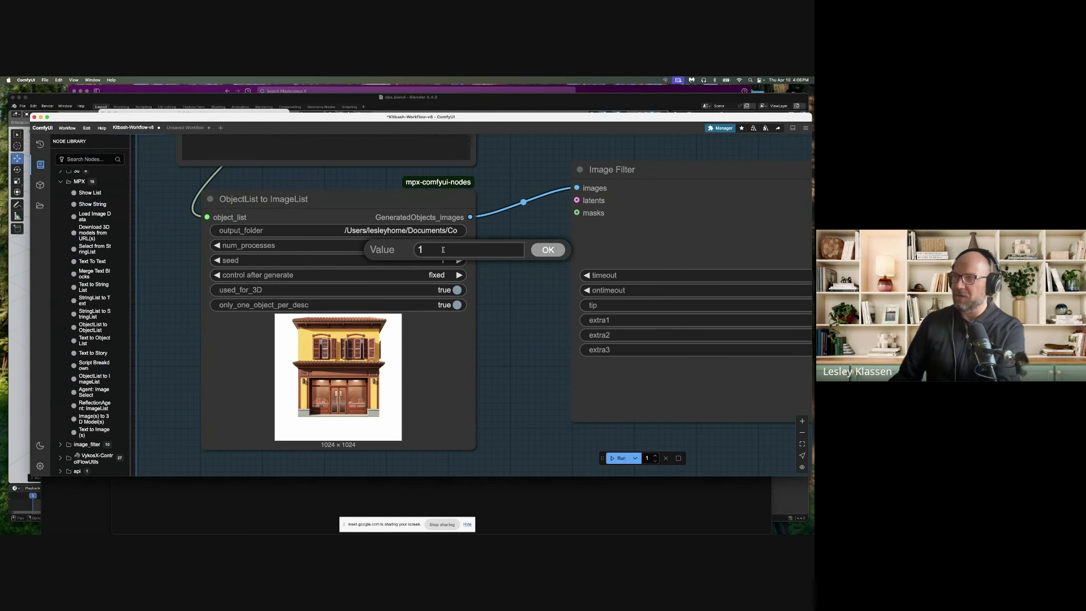
pyautogui.doubleClick(426, 250)
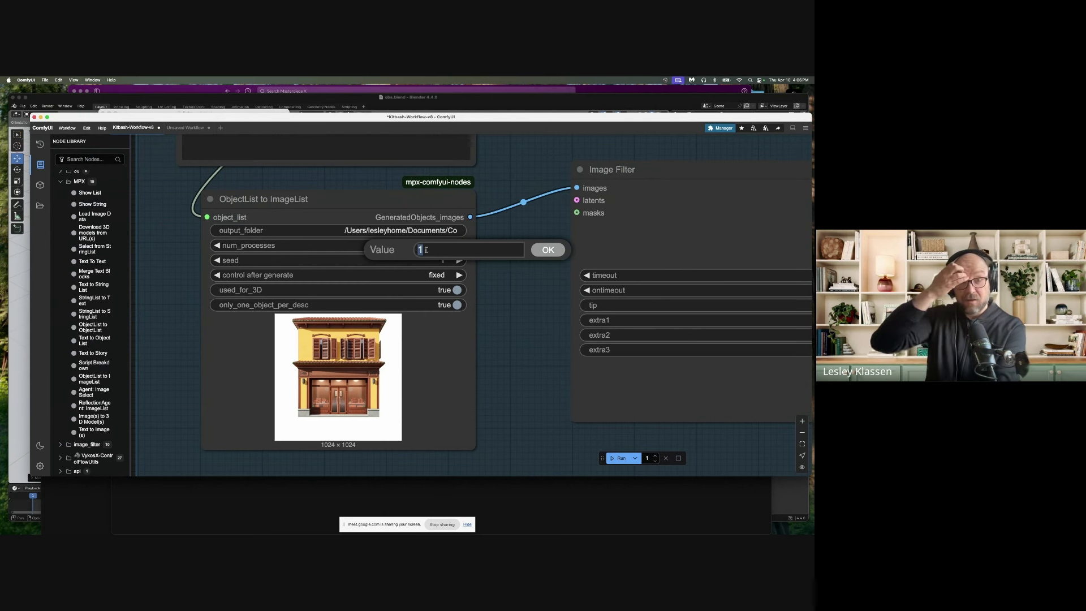
pyautogui.write('500')
pyautogui.press('Return')
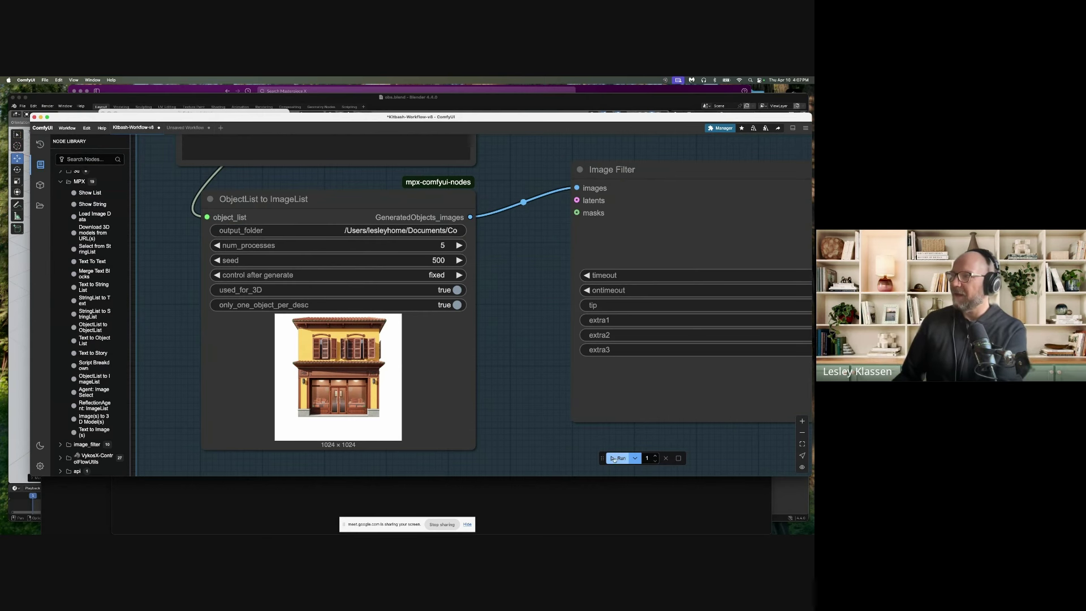
# Check the requested number of variations in the Text to StringList prompt and rerun the workflow with the new seed
pyautogui.scroll(5, 519, 414)
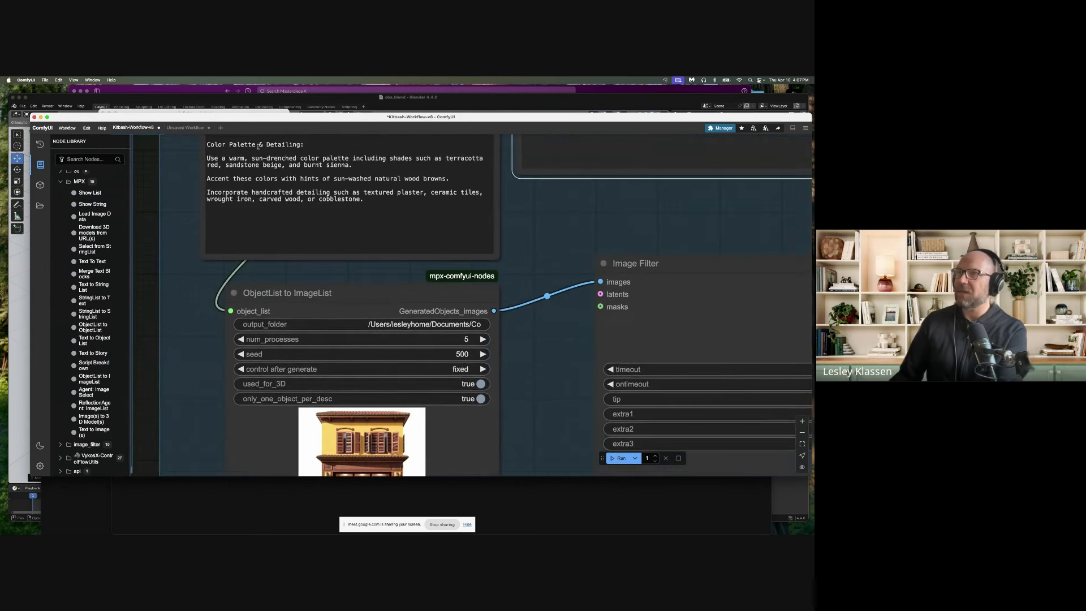
pyautogui.scroll(4, 298, 172)
pyautogui.click(287, 172)
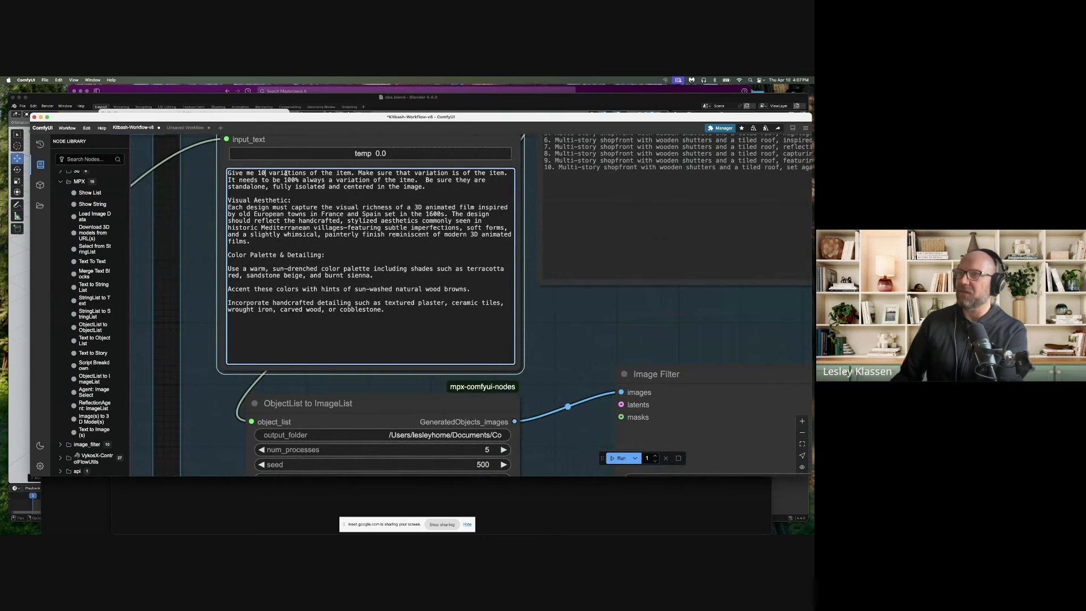
pyautogui.scroll(-6, 585, 336)
pyautogui.hotkey('ctrl', 'Return')
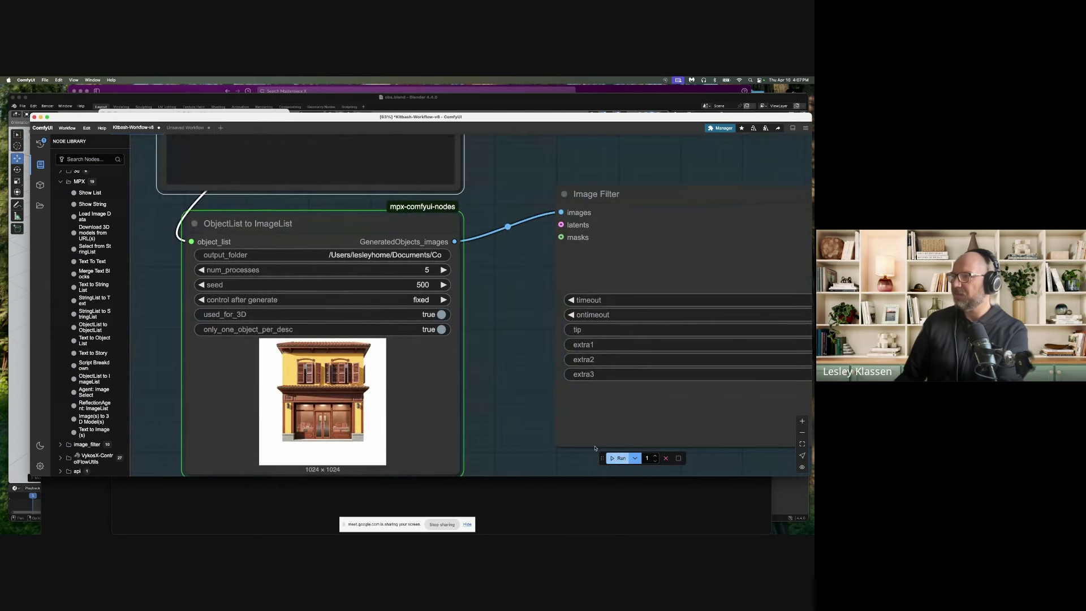
# Review the shopfront variation descriptions in Show List and follow the new images through the ObjectList to ImageList, Image Filter and Save Image nodes
pyautogui.moveTo(512, 338); pyautogui.dragTo(507, 283)
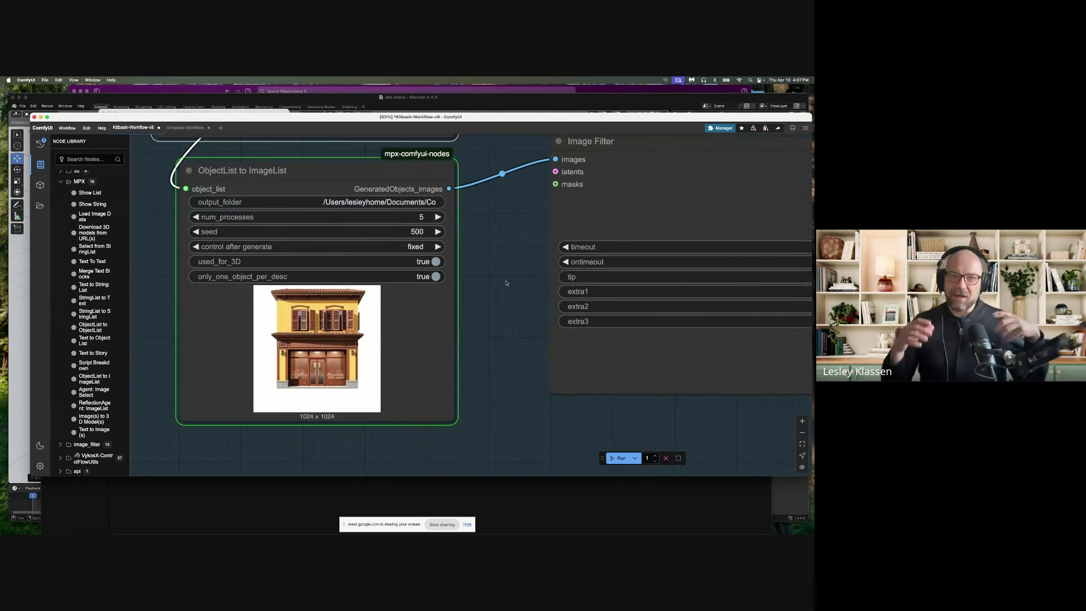
pyautogui.scroll(8, 526, 226)
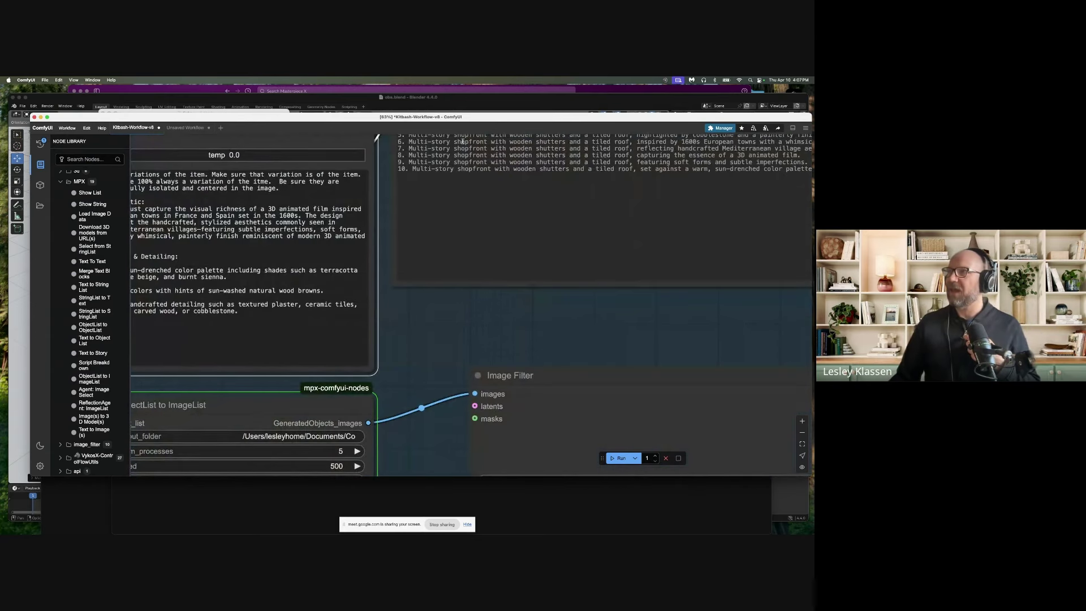
pyautogui.scroll(3, 441, 254)
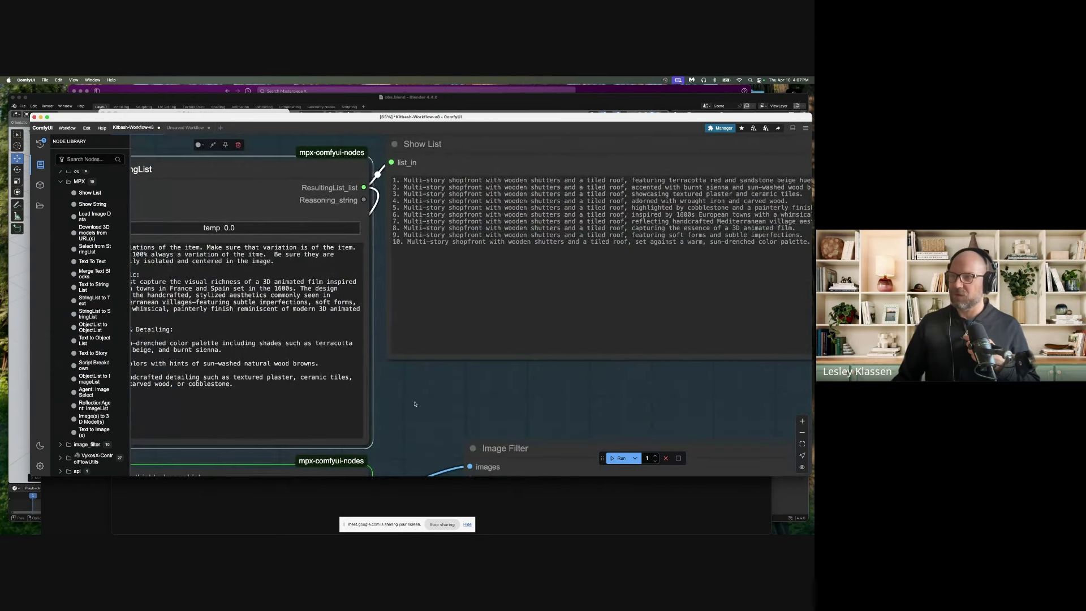
pyautogui.scroll(-10, 414, 404)
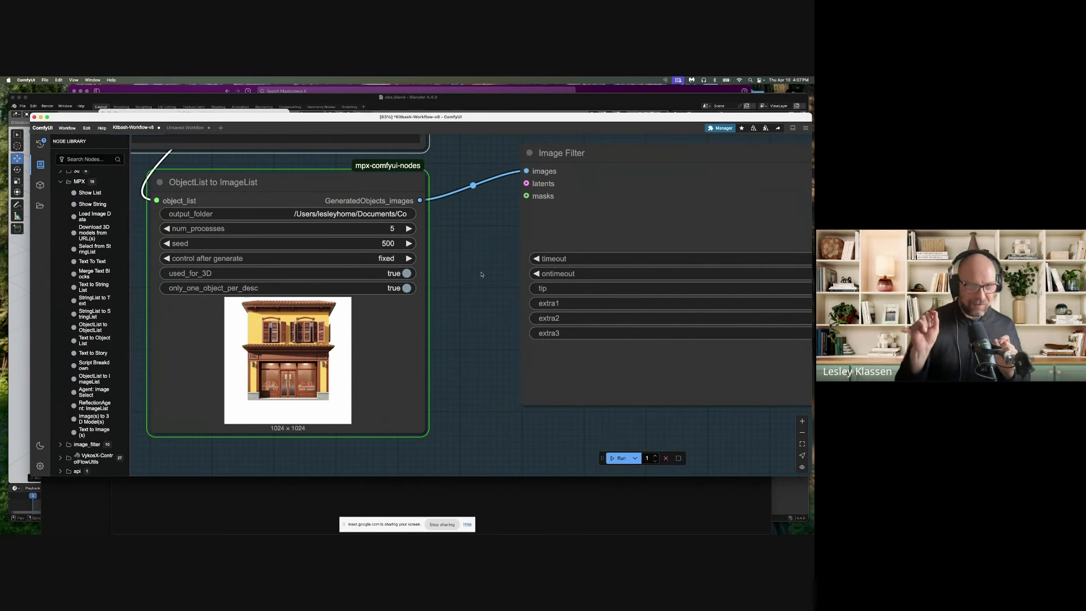
pyautogui.scroll(-2, 482, 274)
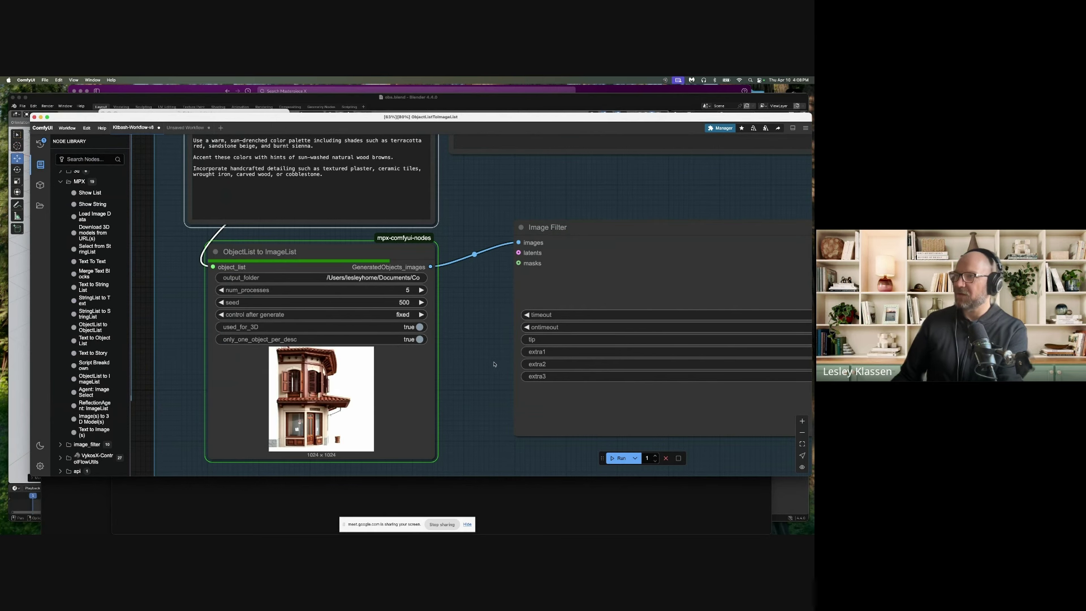
pyautogui.moveTo(486, 363); pyautogui.dragTo(283, 349)
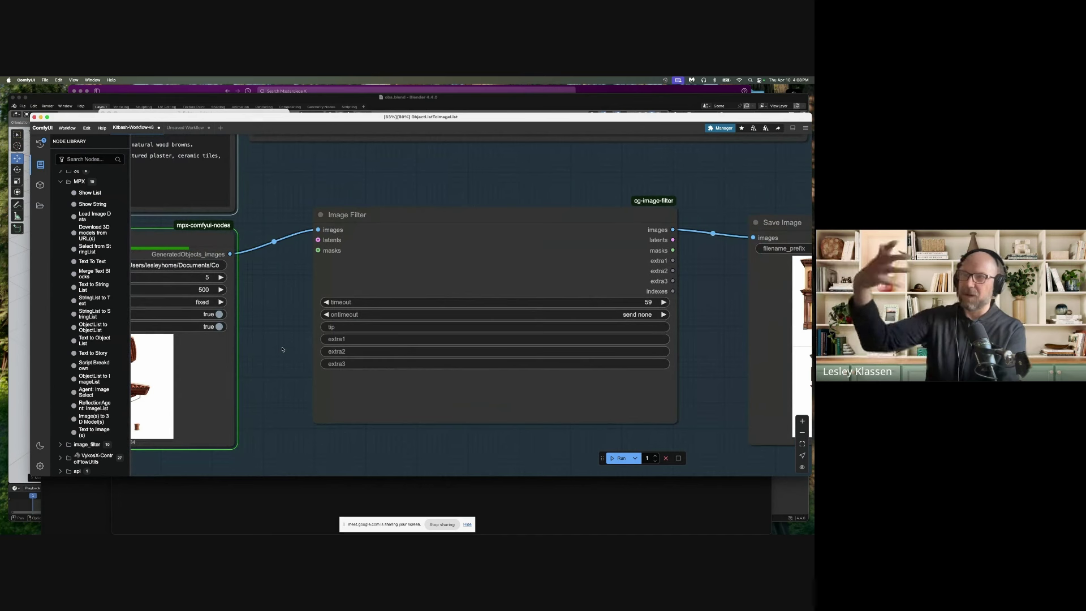
pyautogui.scroll(-1, 316, 301)
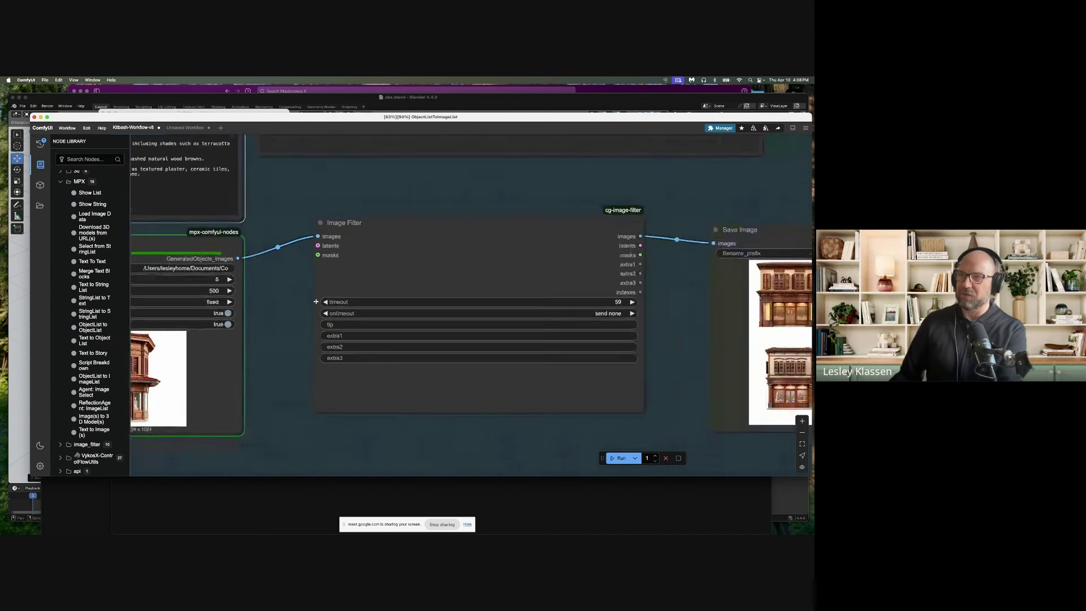
pyautogui.scroll(-1, 316, 302)
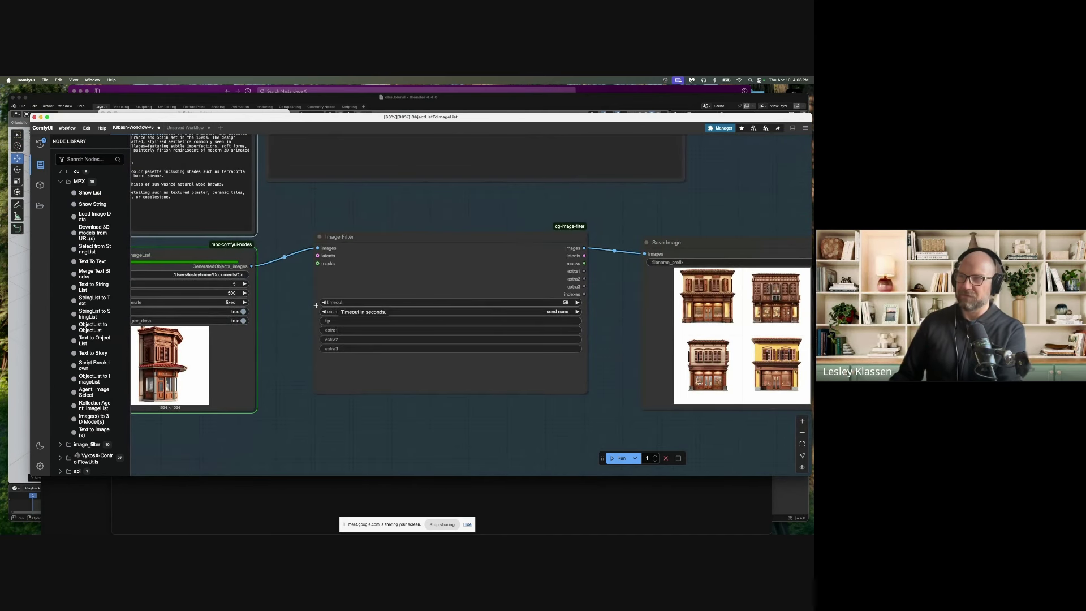
pyautogui.scroll(2, 316, 304)
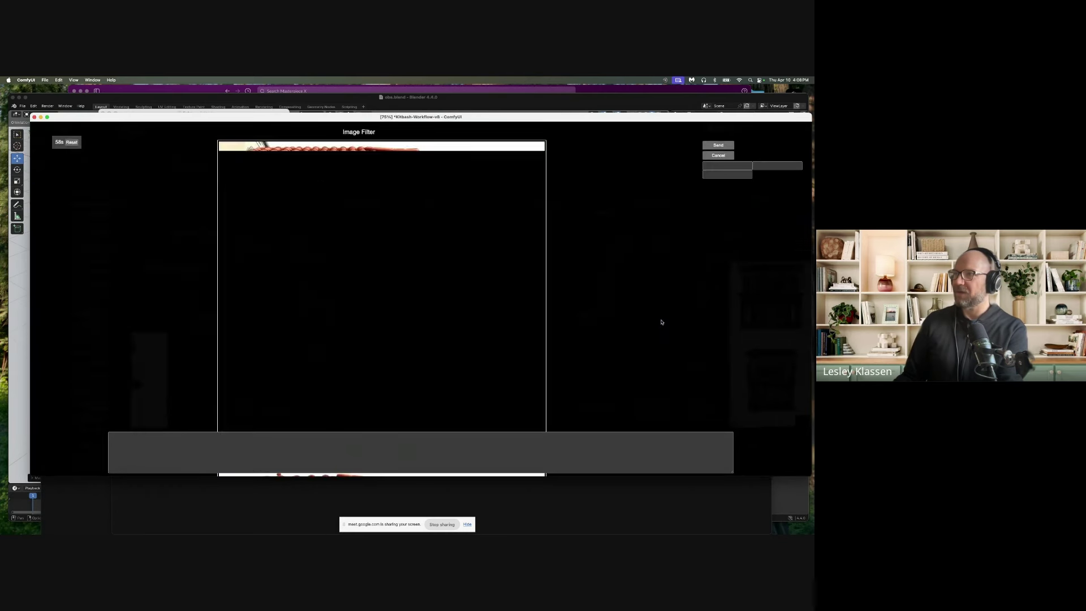
# Select the third and ninth shopfront images in the Image Filter and send them to the Save Image node
pyautogui.click(501, 333)
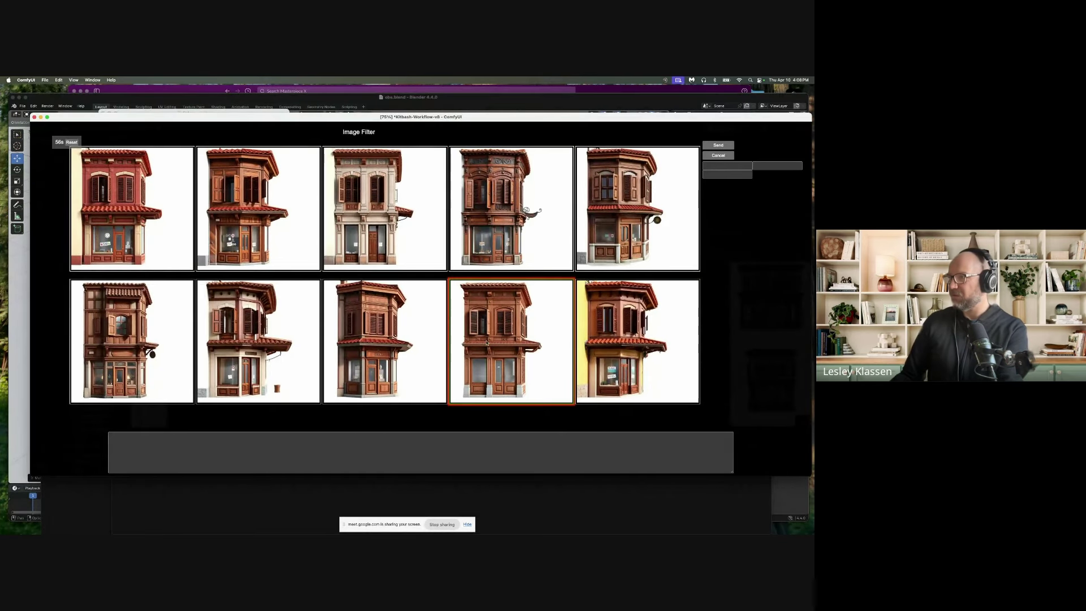
pyautogui.click(288, 215)
pyautogui.click(339, 215)
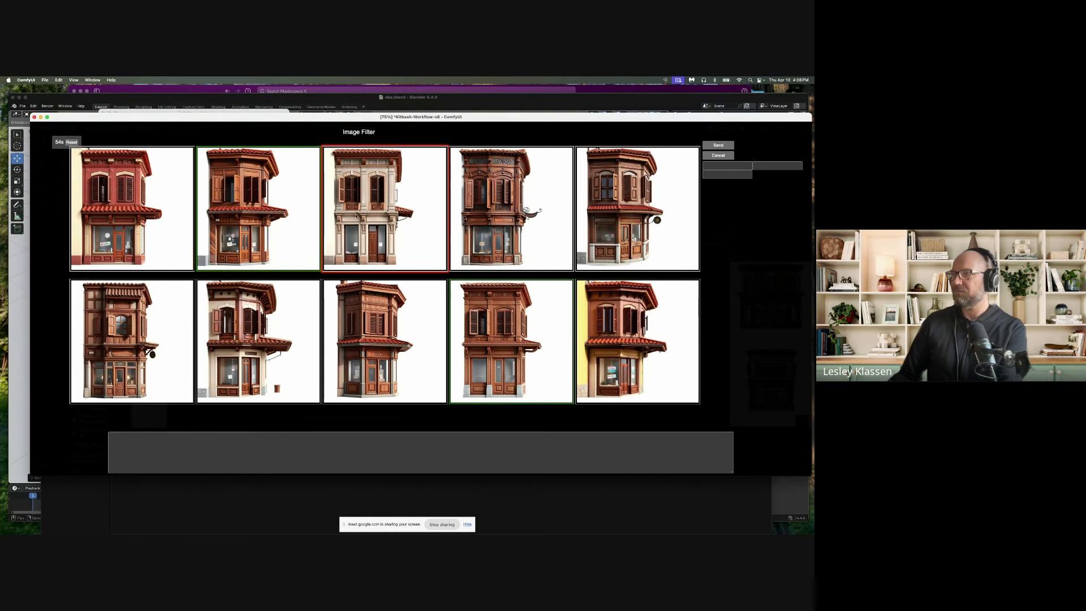
pyautogui.click(289, 214)
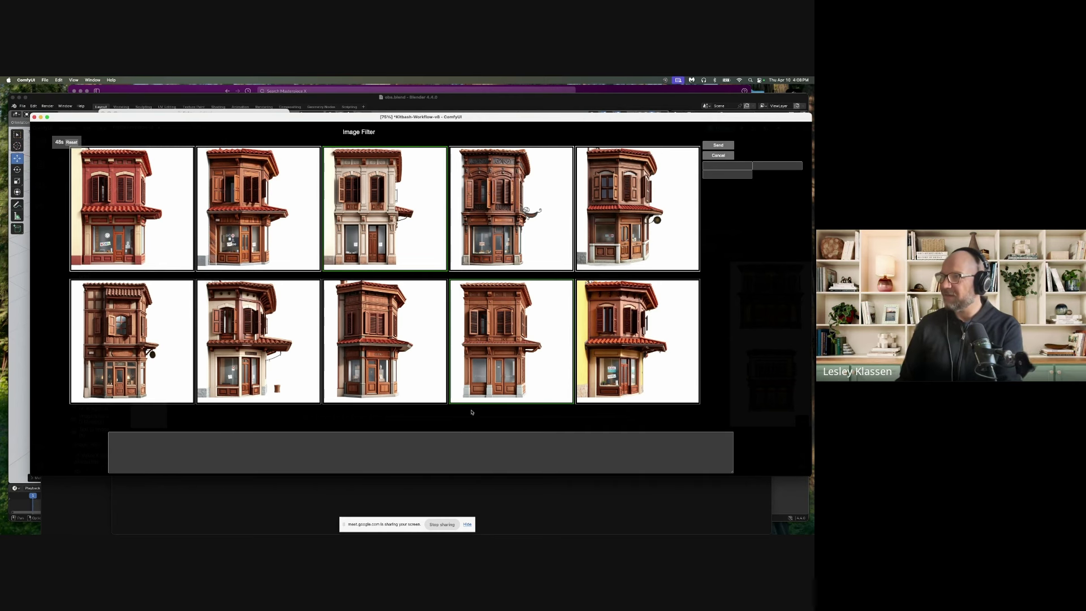
pyautogui.click(360, 241)
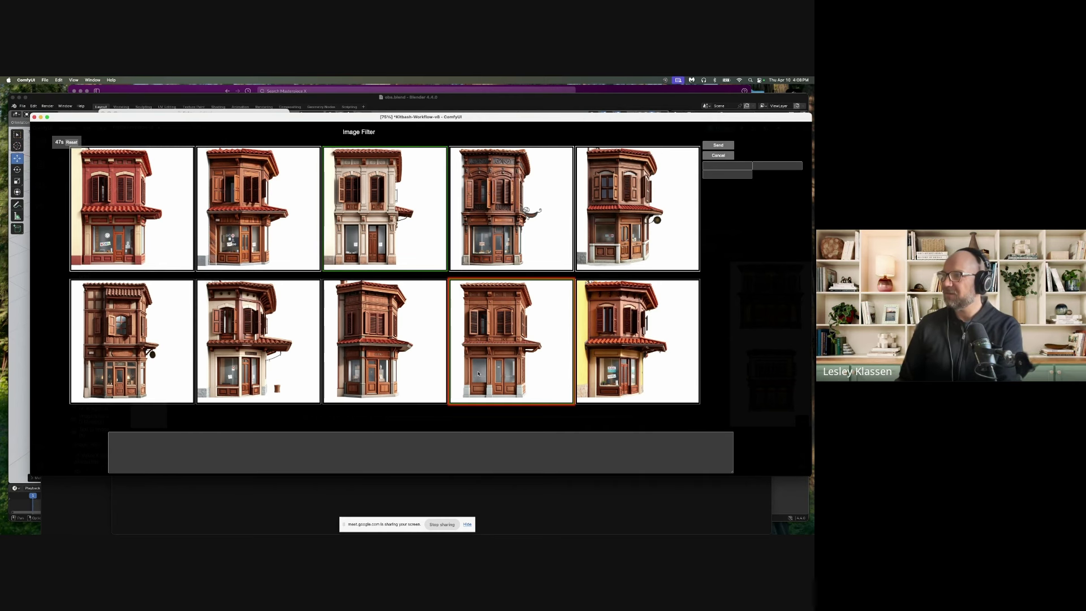
pyautogui.click(718, 146)
pyautogui.scroll(3, 469, 236)
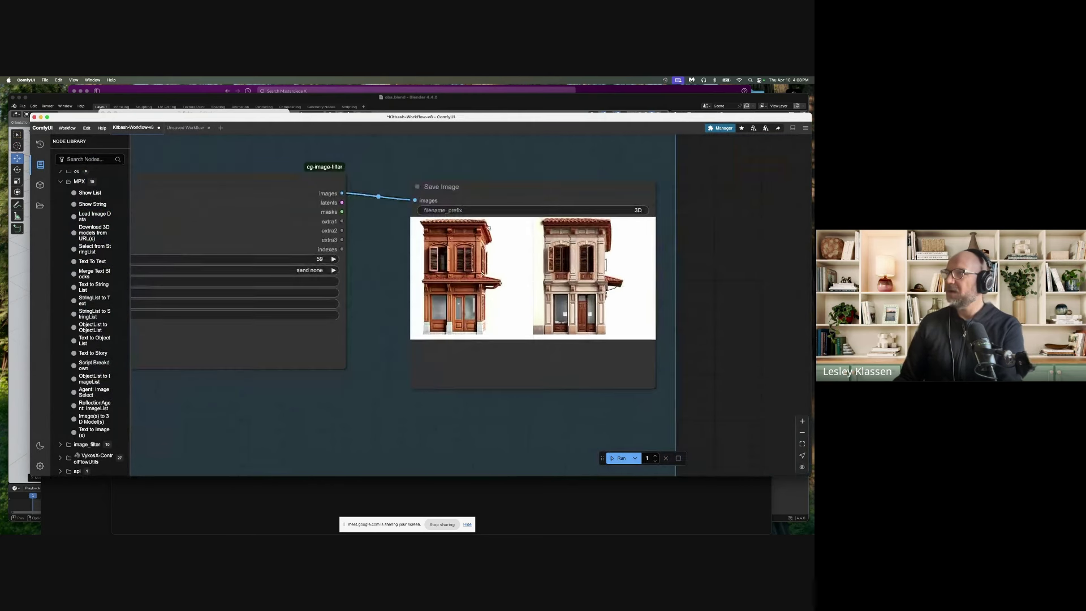
pyautogui.scroll(2, 498, 236)
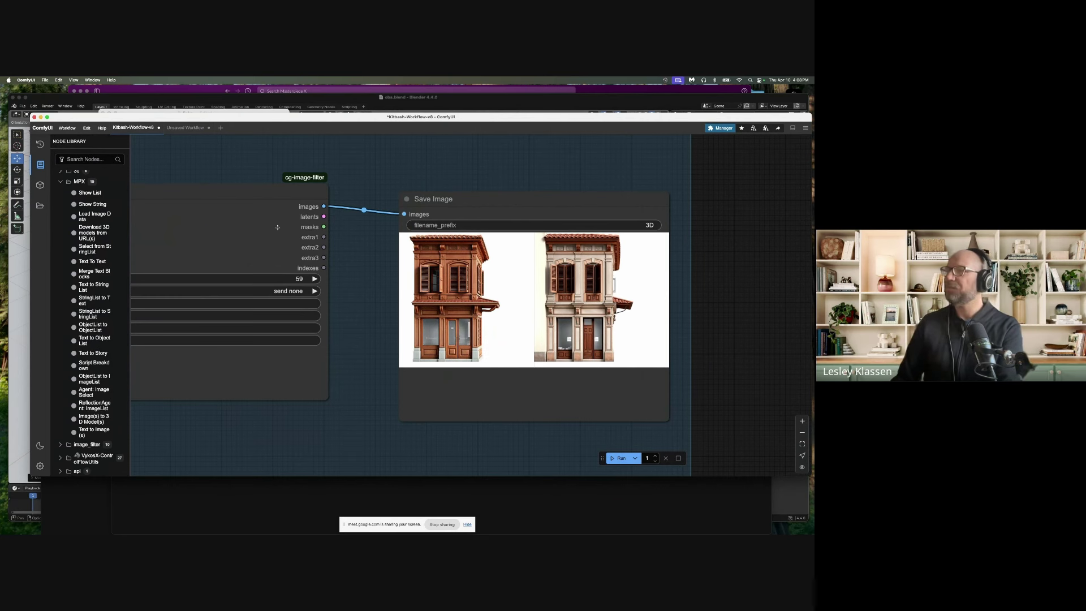
# Find and highlight the Gothic-style archway entry in the Show List of scene assets
pyautogui.hscroll(-15, 223, 162)
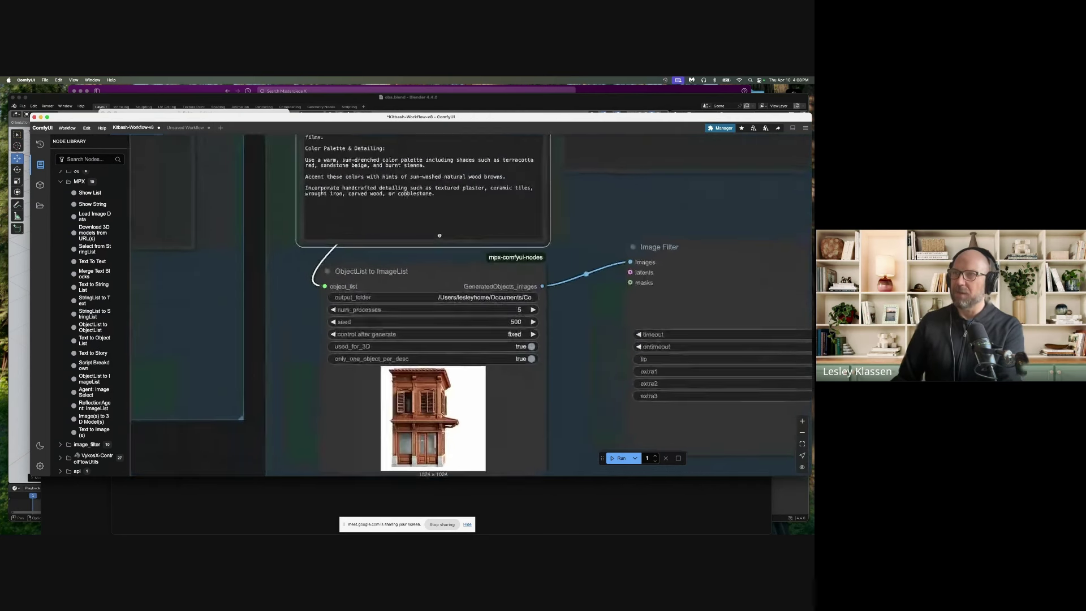
pyautogui.hscroll(-15, 360, 236)
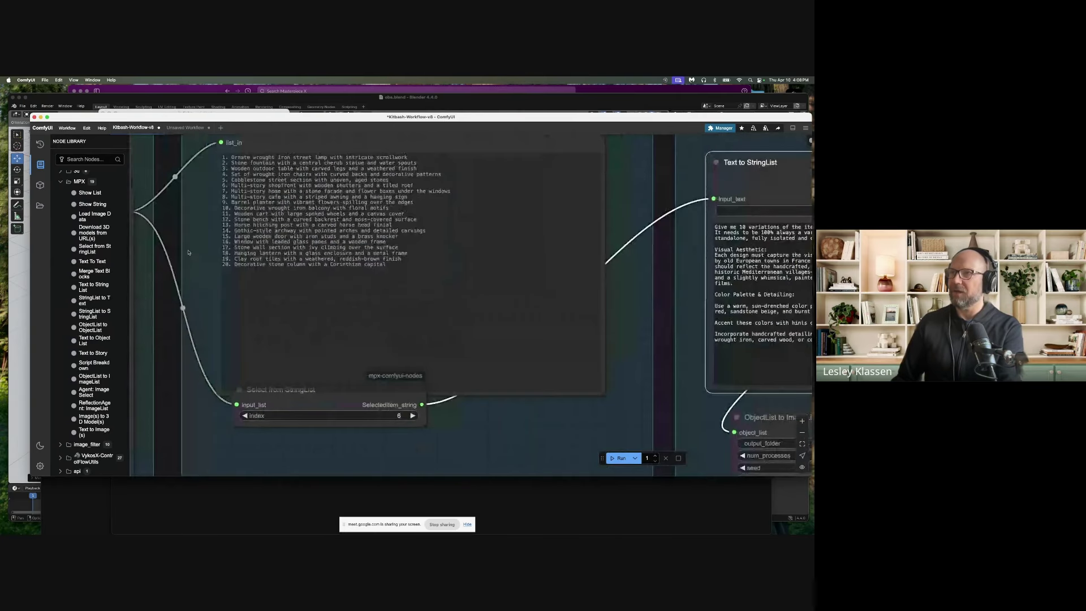
pyautogui.scroll(5, 185, 251)
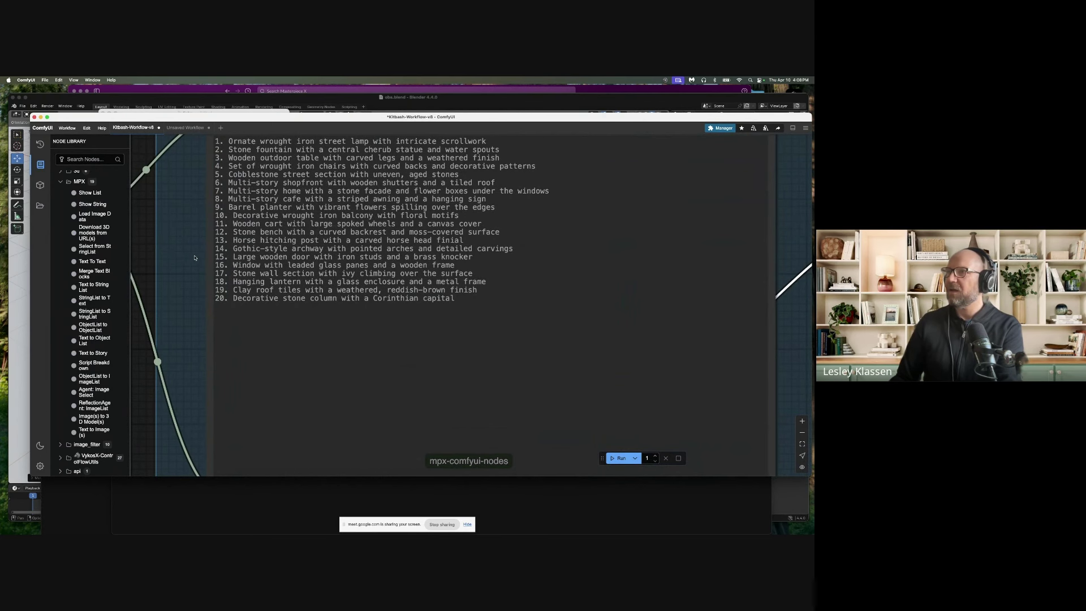
pyautogui.moveTo(231, 248); pyautogui.dragTo(521, 244)
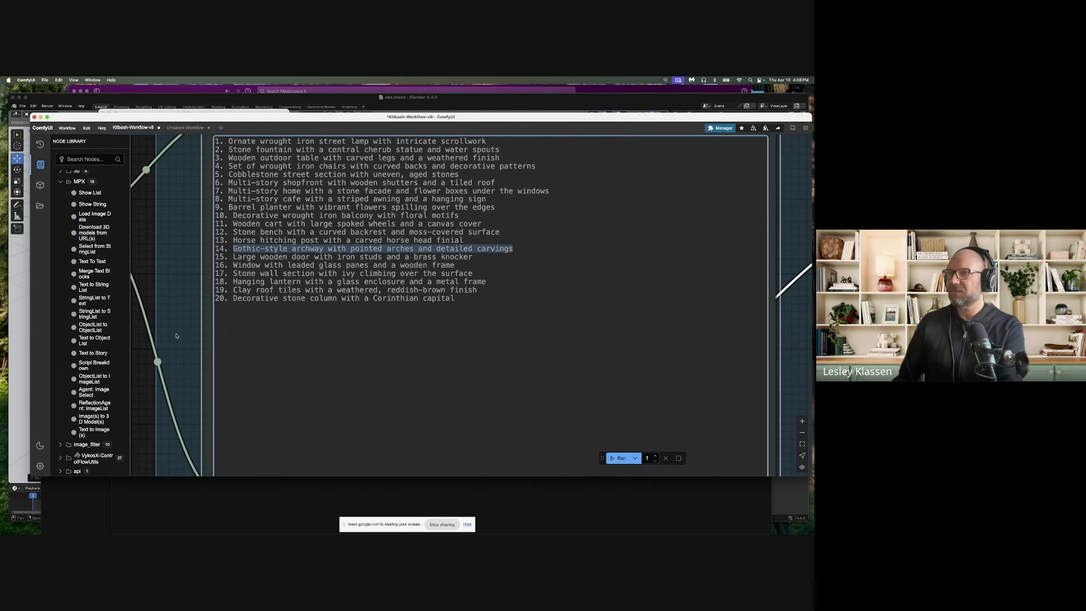
# Set the Select from StringList index to 14 for the Gothic-style archway and run the workflow
pyautogui.scroll(-5, 177, 336)
pyautogui.scroll(3, 338, 325)
pyautogui.click(475, 352)
pyautogui.click(475, 352)
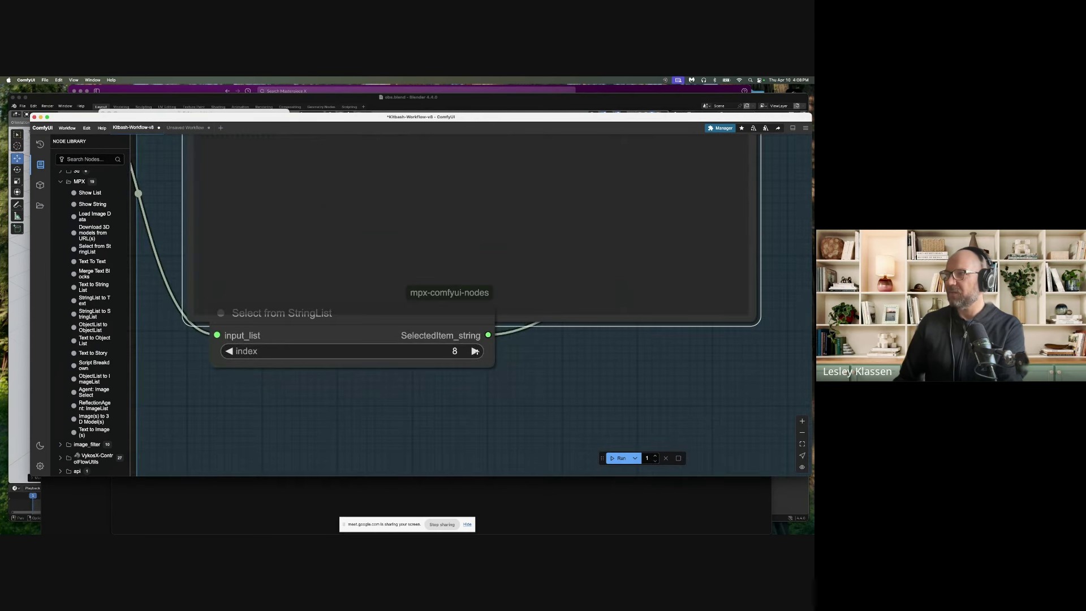
pyautogui.click(476, 351)
pyautogui.click(475, 351)
pyautogui.click(475, 351)
pyautogui.click(475, 351)
pyautogui.click(611, 459)
# Check the variation prompt in Text to StringList and follow the archway previews and seed setting in ObjectList to ImageList
pyautogui.scroll(5, 230, 420)
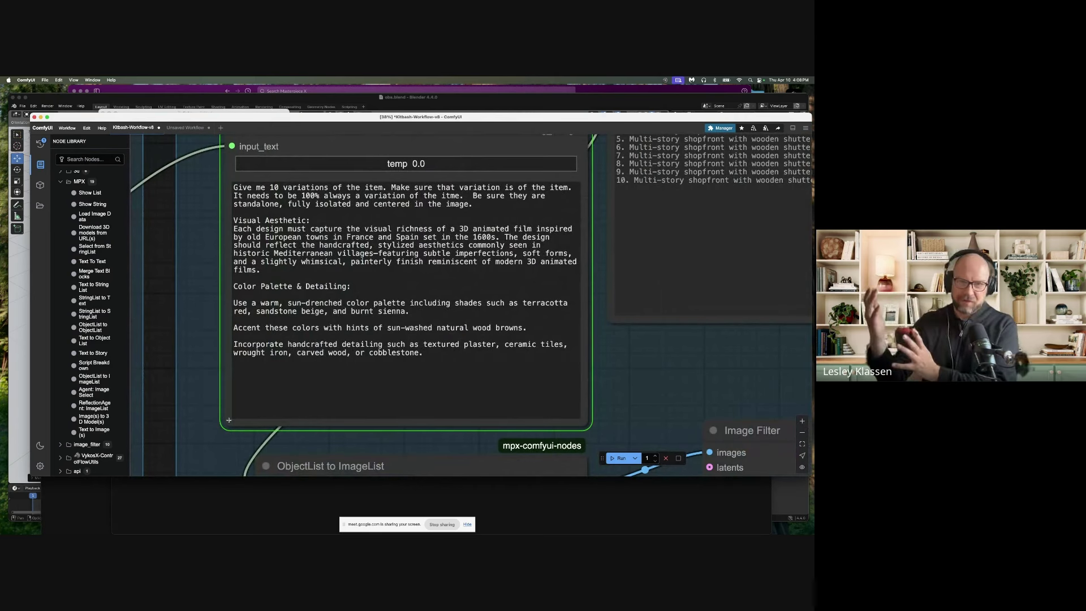
pyautogui.hscroll(3, 561, 290)
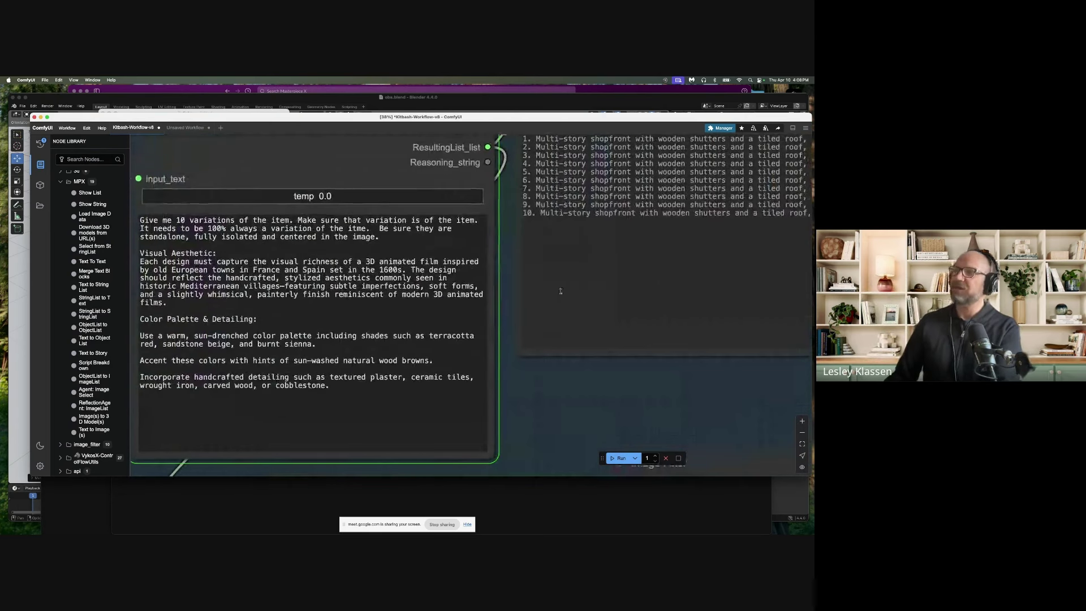
pyautogui.scroll(-5, 574, 328)
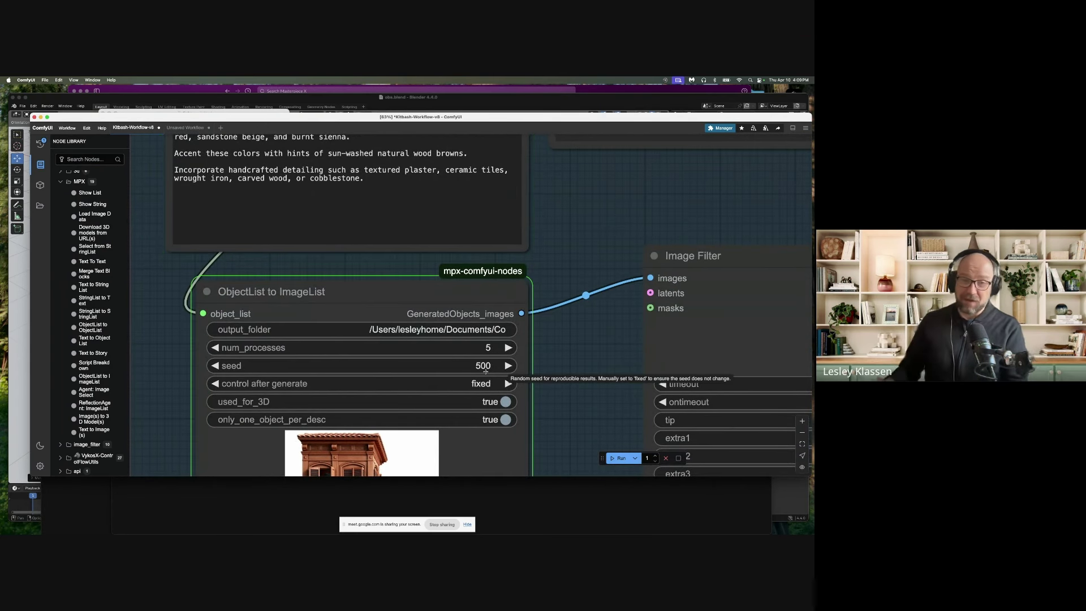
pyautogui.scroll(-2, 484, 368)
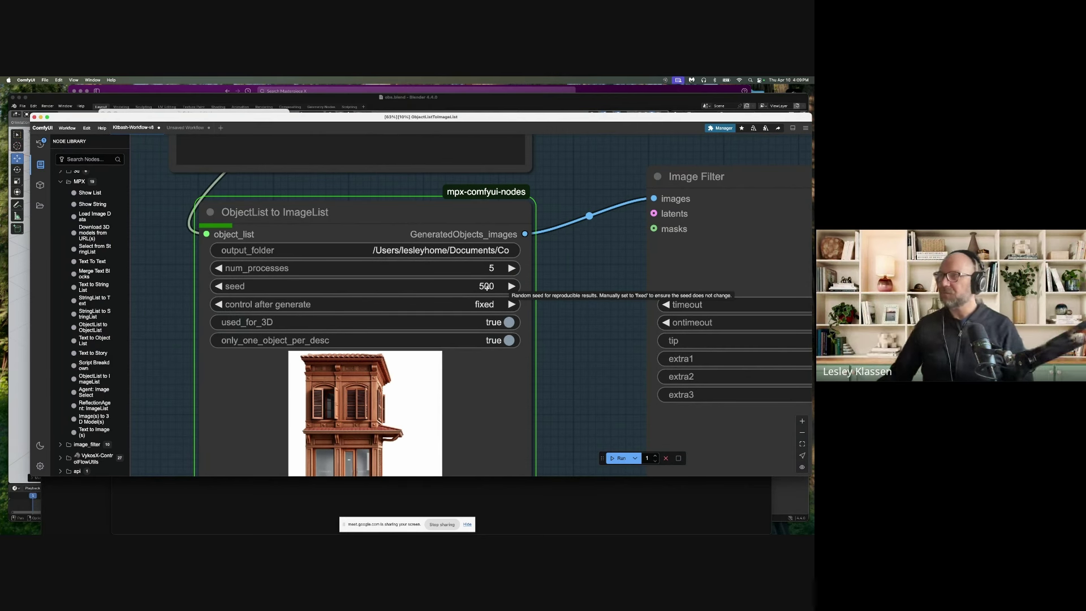
pyautogui.scroll(-2, 609, 269)
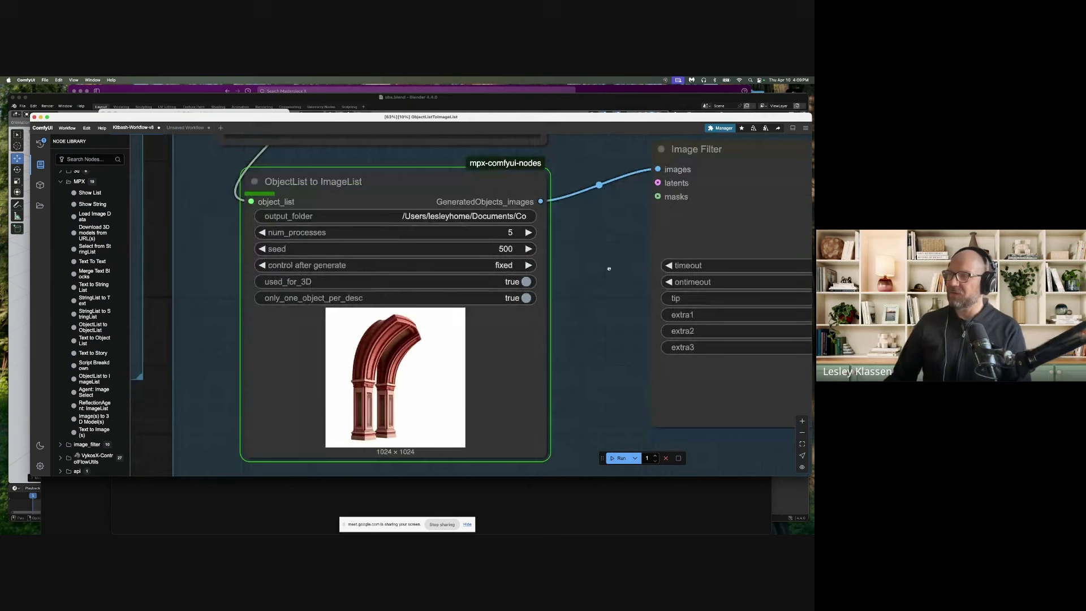
pyautogui.scroll(-1, 609, 269)
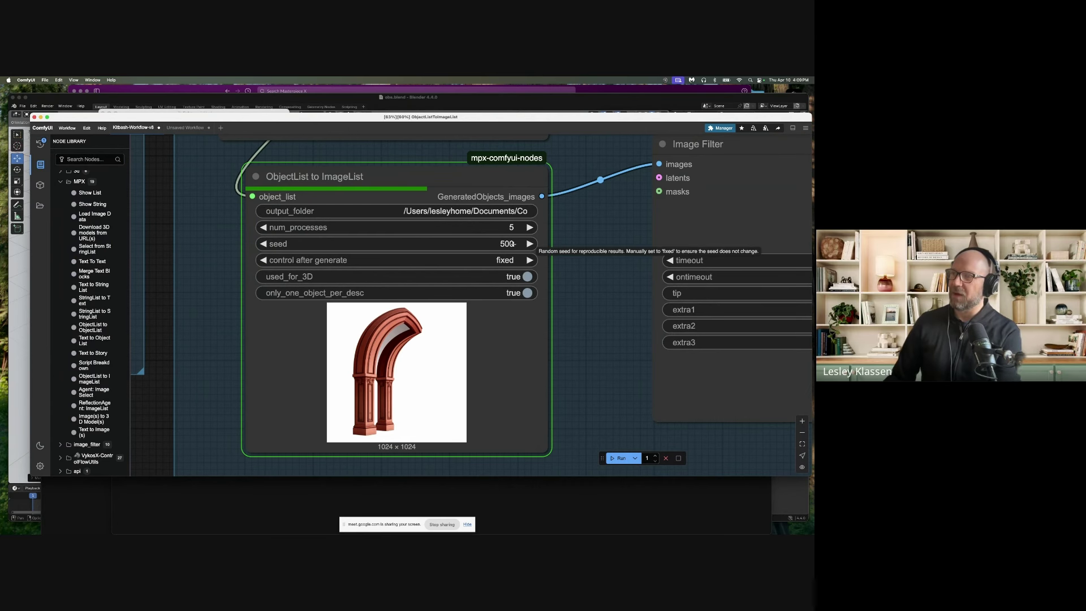
pyautogui.click(510, 244)
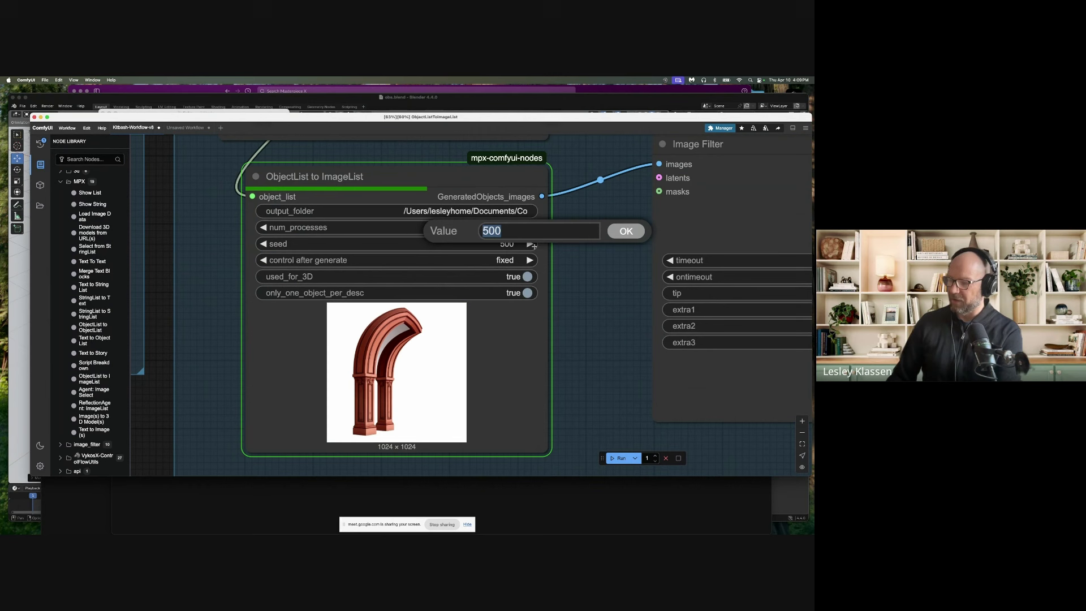
pyautogui.write('1')
pyautogui.press('Escape')
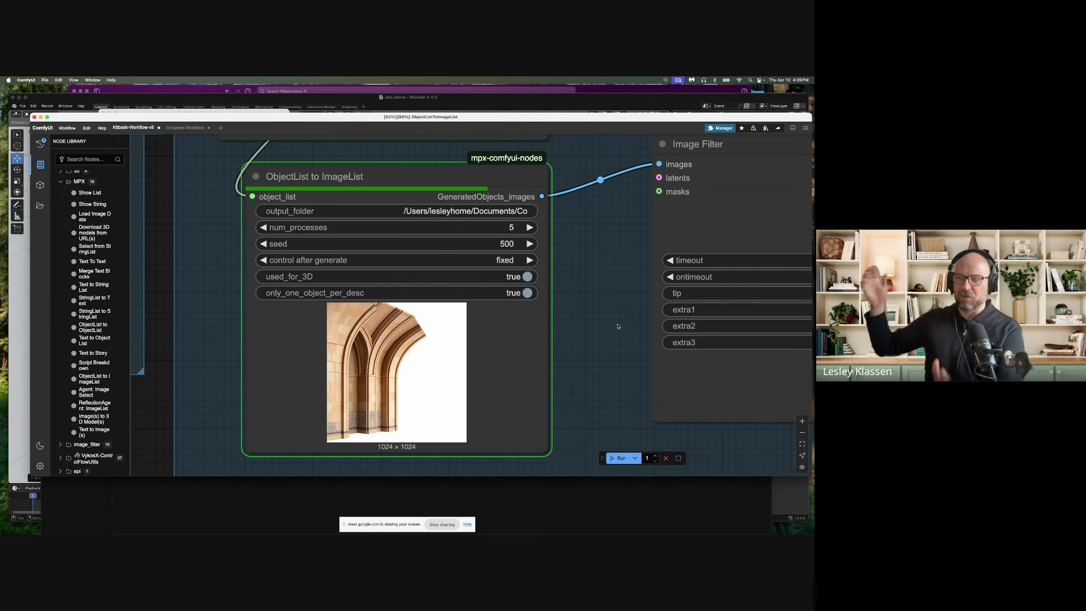
# Discard the current batch of archway images and rerun the workflow with the ObjectList to ImageList seed set to 1
pyautogui.click(506, 244)
pyautogui.write('1')
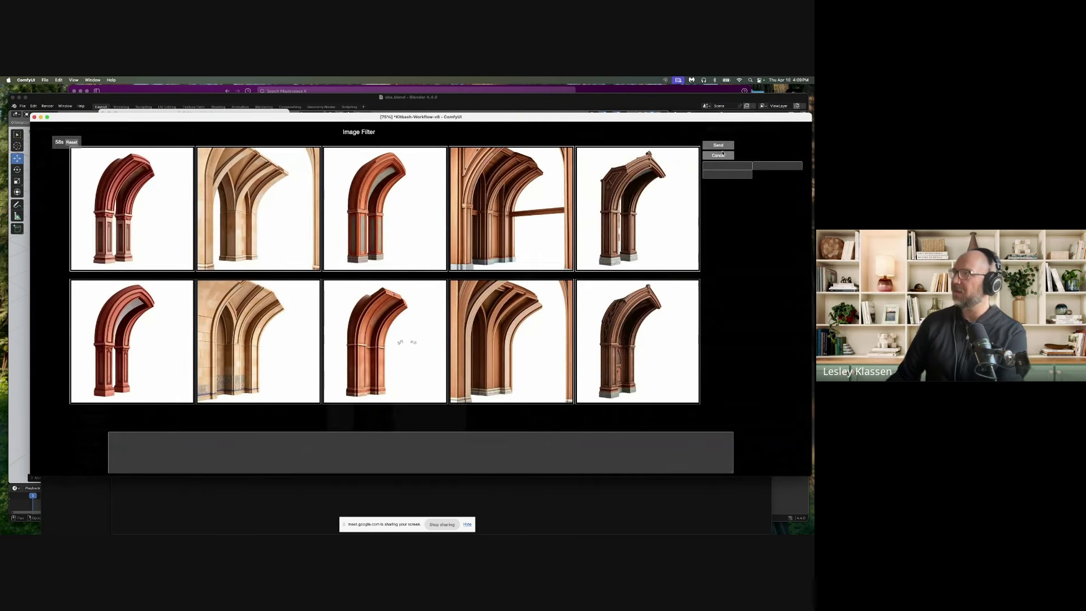
pyautogui.click(720, 154)
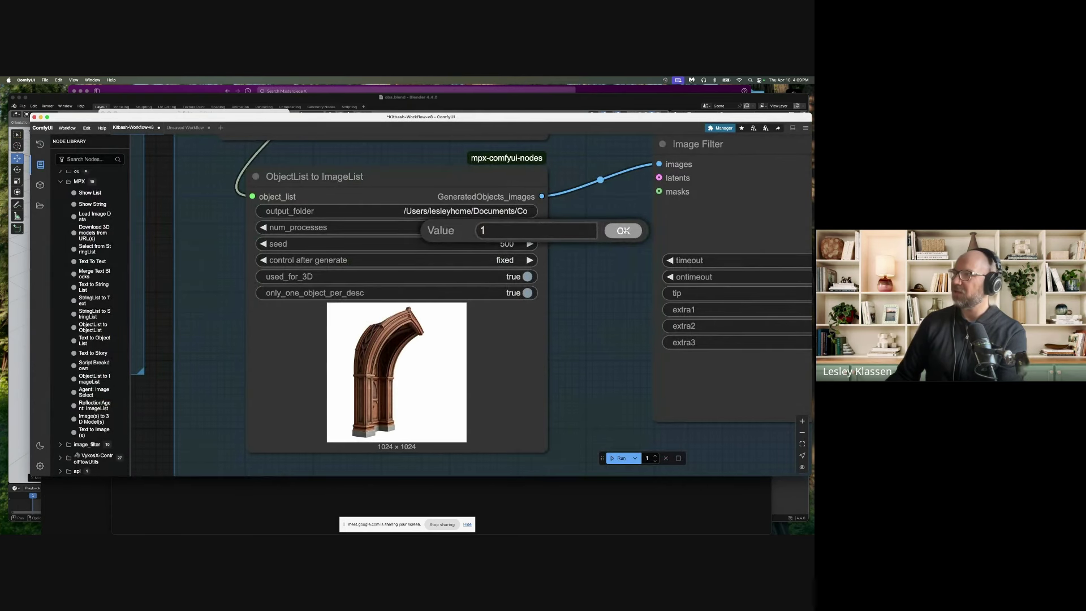
pyautogui.click(623, 231)
pyautogui.click(617, 458)
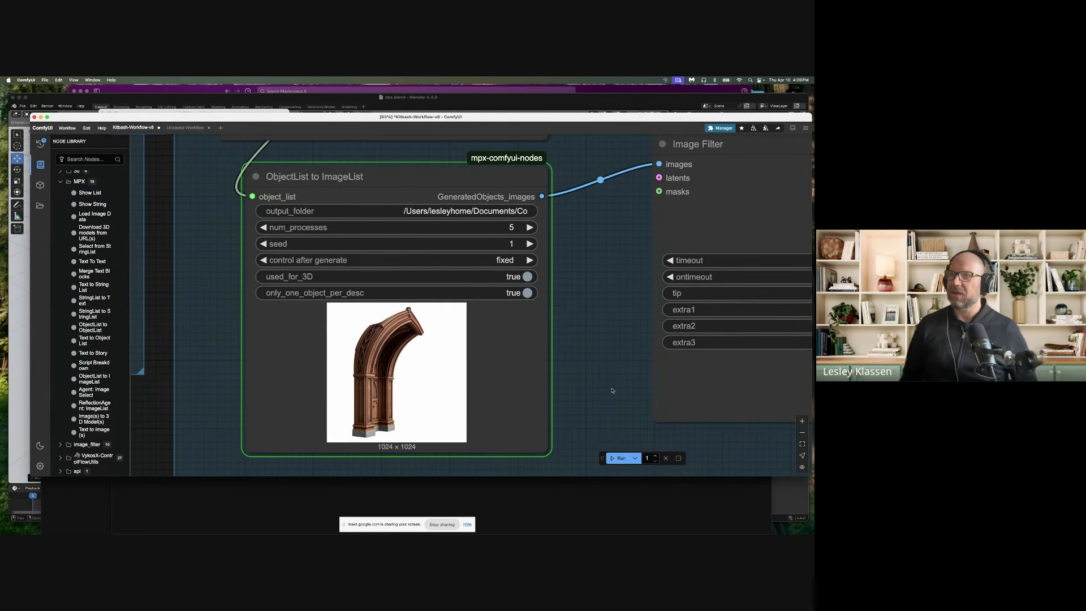
# Review the archway variations generated with the new seed in the Image Filter and cancel it without sending any image
pyautogui.scroll(10, 612, 390)
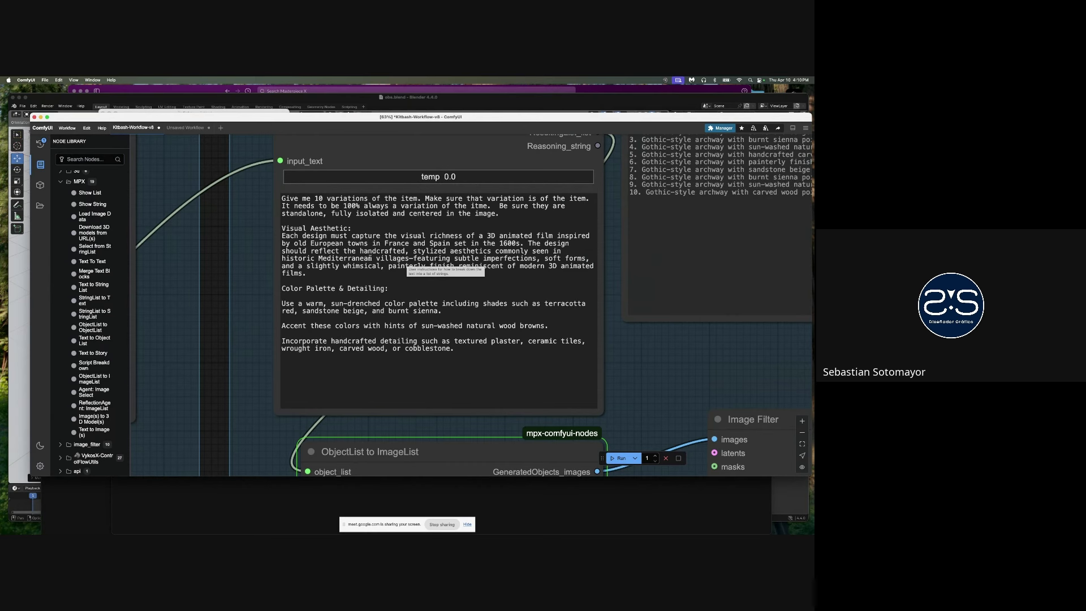
pyautogui.scroll(-5, 582, 340)
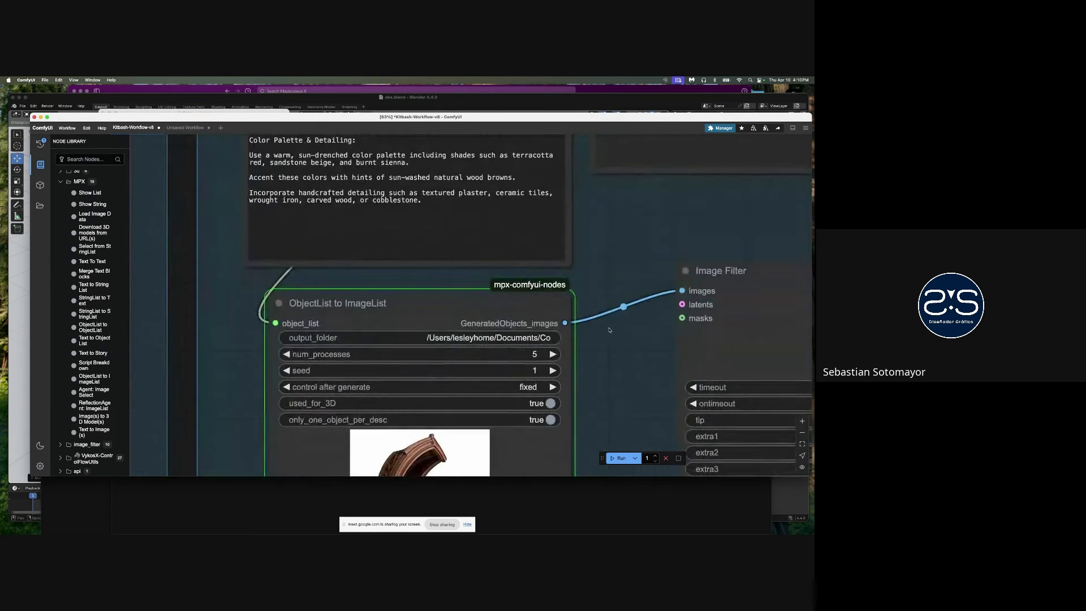
pyautogui.scroll(-3, 603, 308)
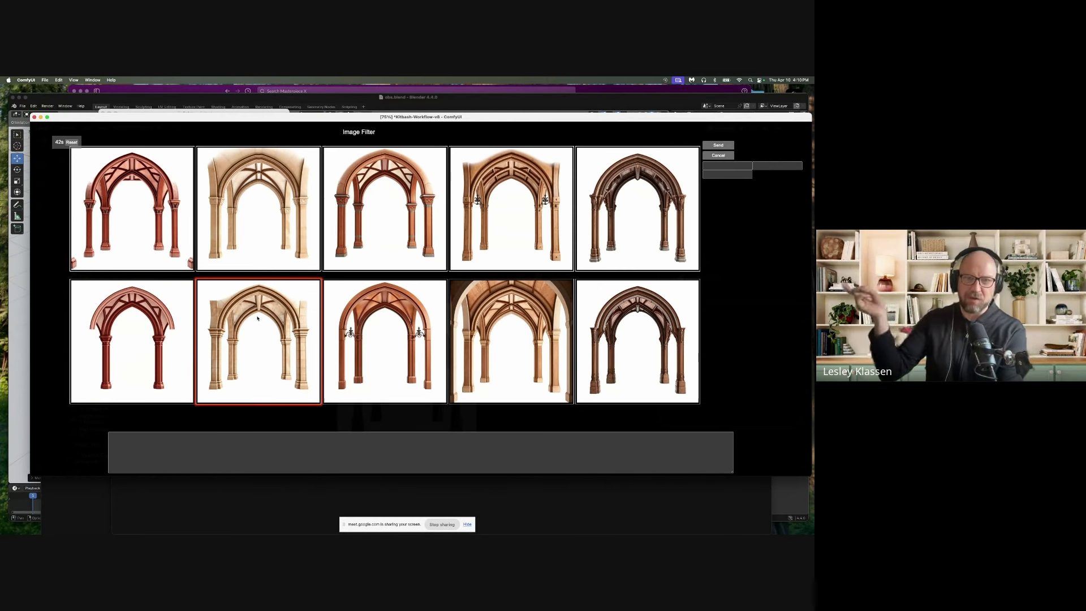
pyautogui.click(719, 155)
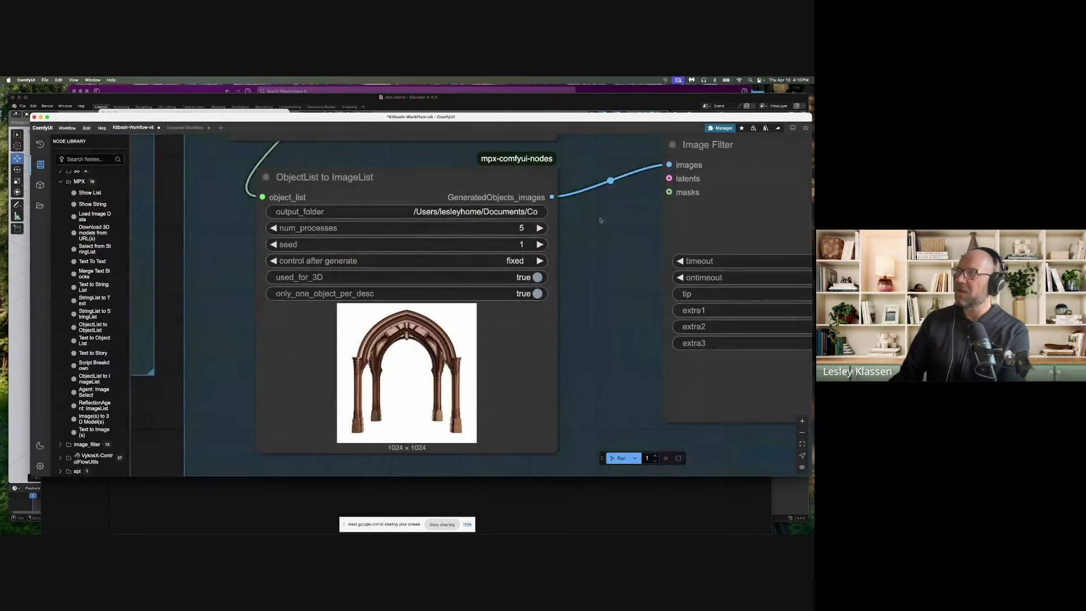
# Change the requested number of variations in the Text to StringList prompt to 2
pyautogui.scroll(2, 453, 302)
pyautogui.scroll(10, 412, 254)
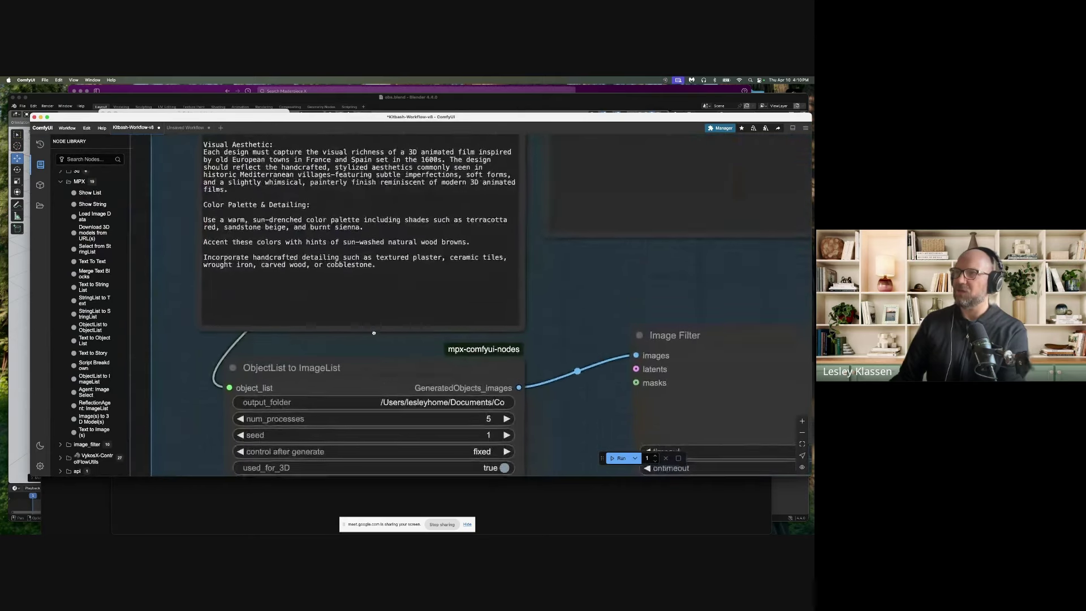
pyautogui.press('BackSpace')
pyautogui.press('BackSpace')
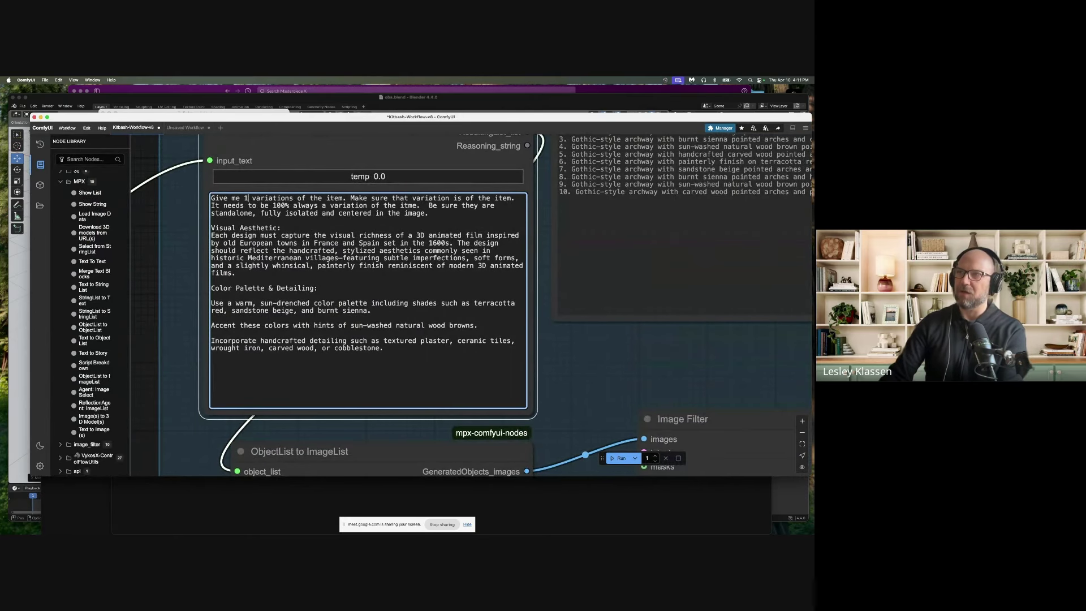
pyautogui.write('2')
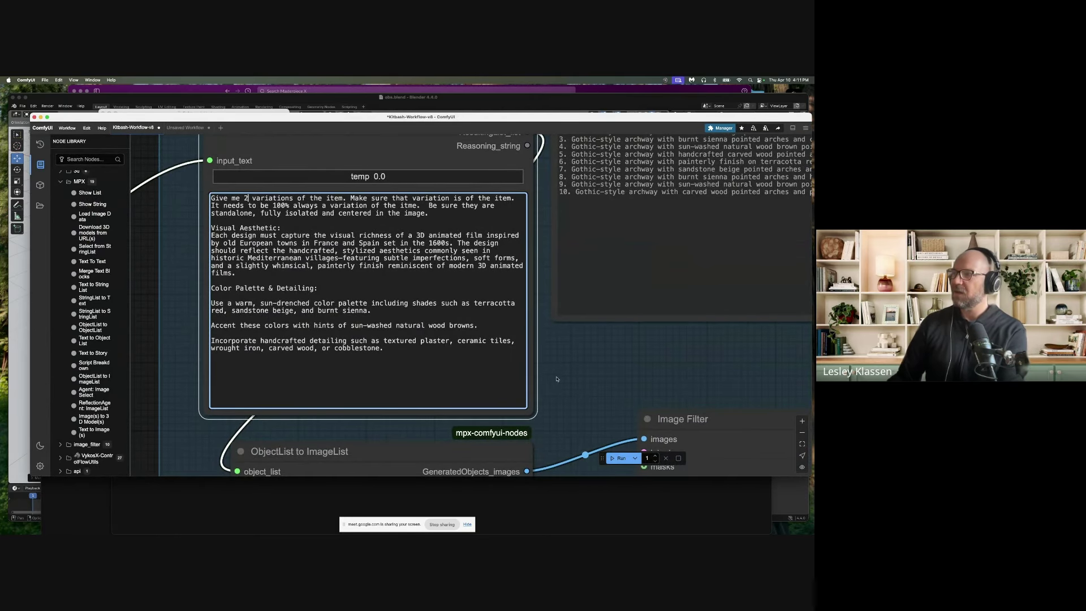
# Set the ObjectList to ImageList seed to 10000 and run the workflow
pyautogui.scroll(-5, 557, 379)
pyautogui.click(486, 358)
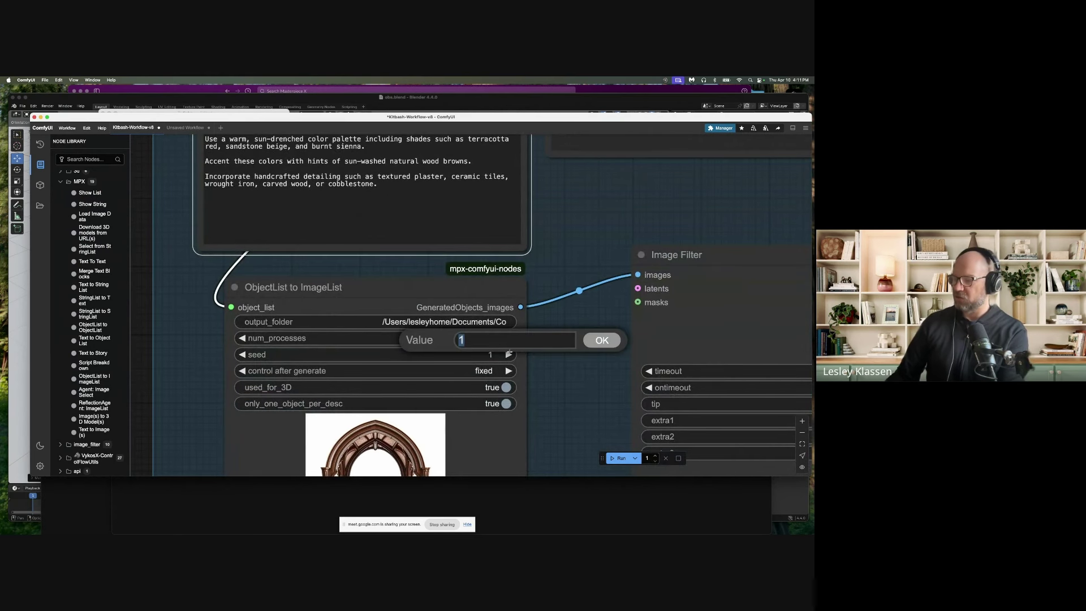
pyautogui.write('10000')
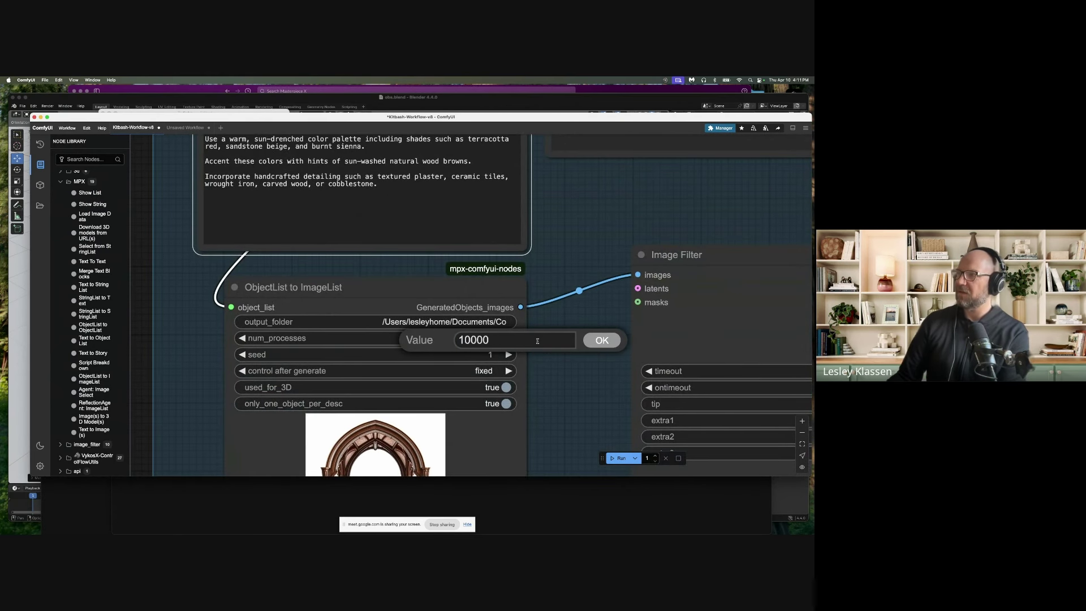
pyautogui.press('Return')
pyautogui.scroll(-3, 572, 437)
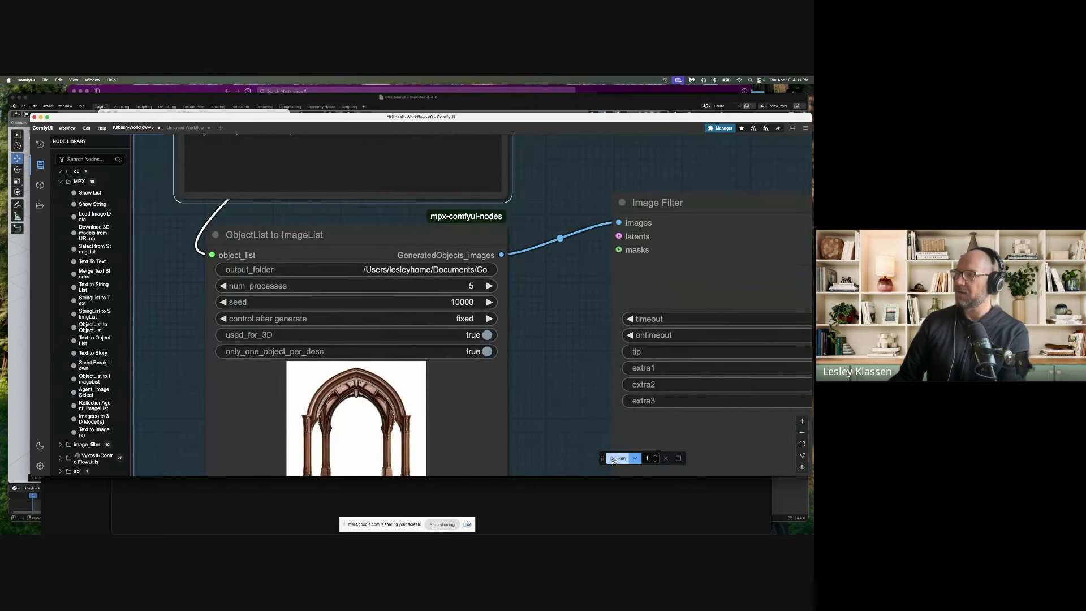
pyautogui.click(618, 458)
# Follow the run until the Image Filter opens, then select the first terracotta archway and send it
pyautogui.scroll(-5, 477, 384)
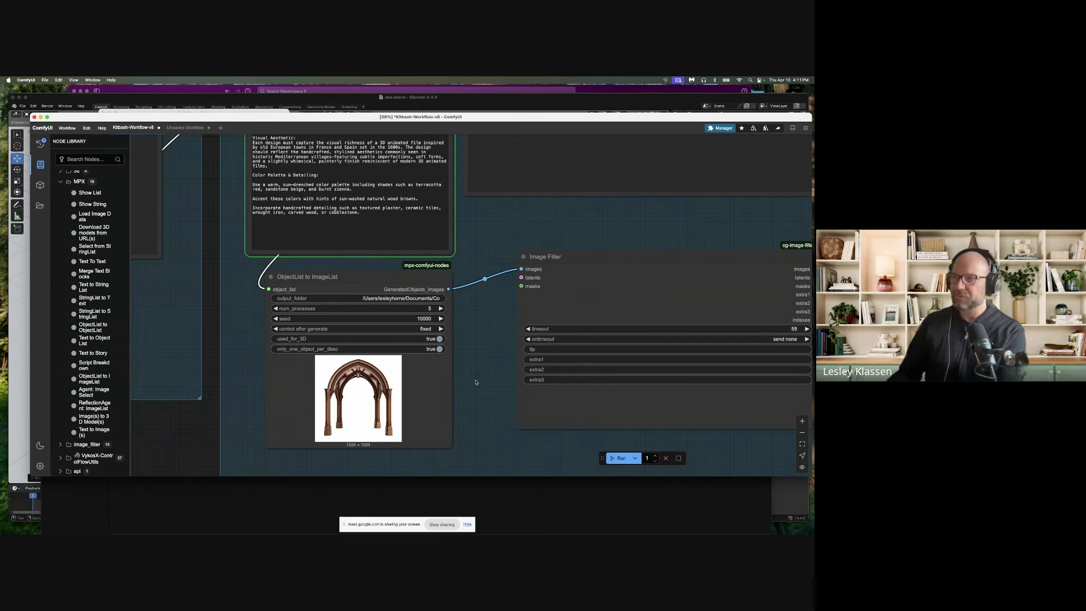
pyautogui.moveTo(469, 360); pyautogui.dragTo(455, 409)
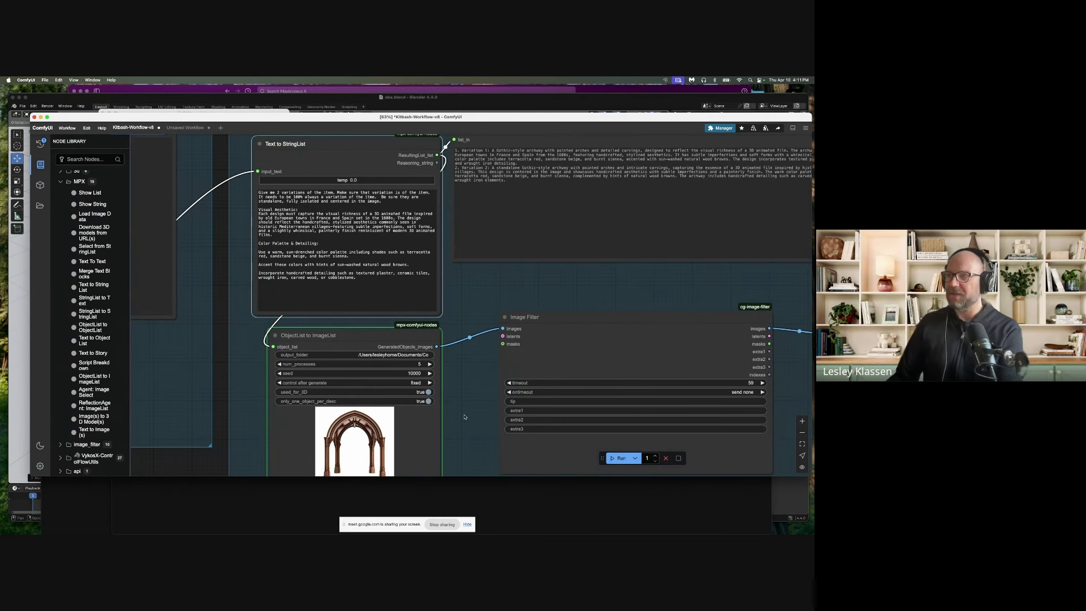
pyautogui.moveTo(466, 403); pyautogui.dragTo(465, 368)
pyautogui.scroll(1, 468, 376)
pyautogui.scroll(3, 469, 378)
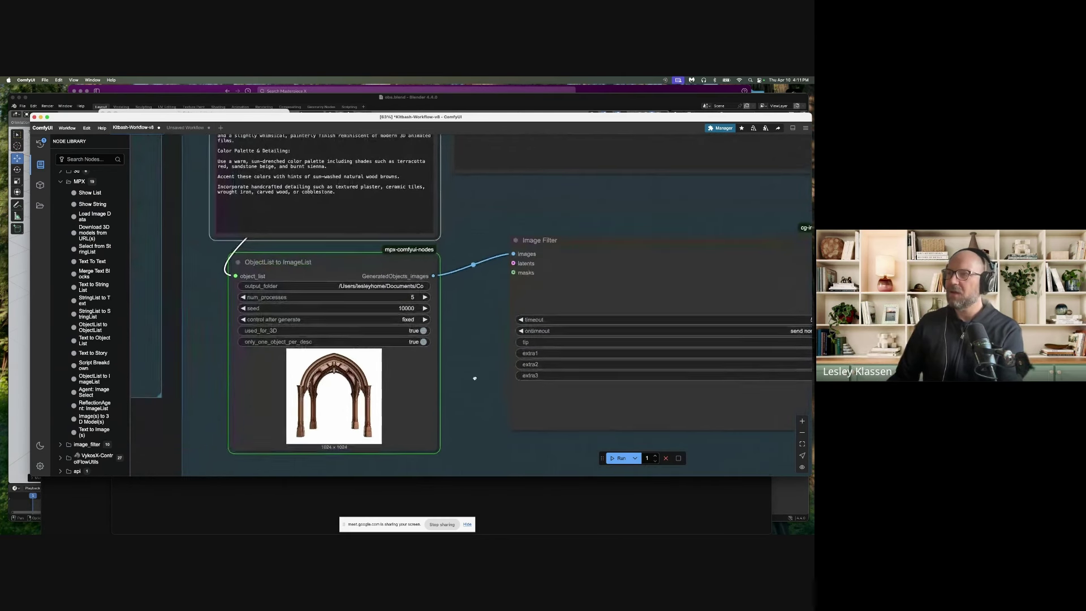
pyautogui.moveTo(484, 375); pyautogui.dragTo(494, 369)
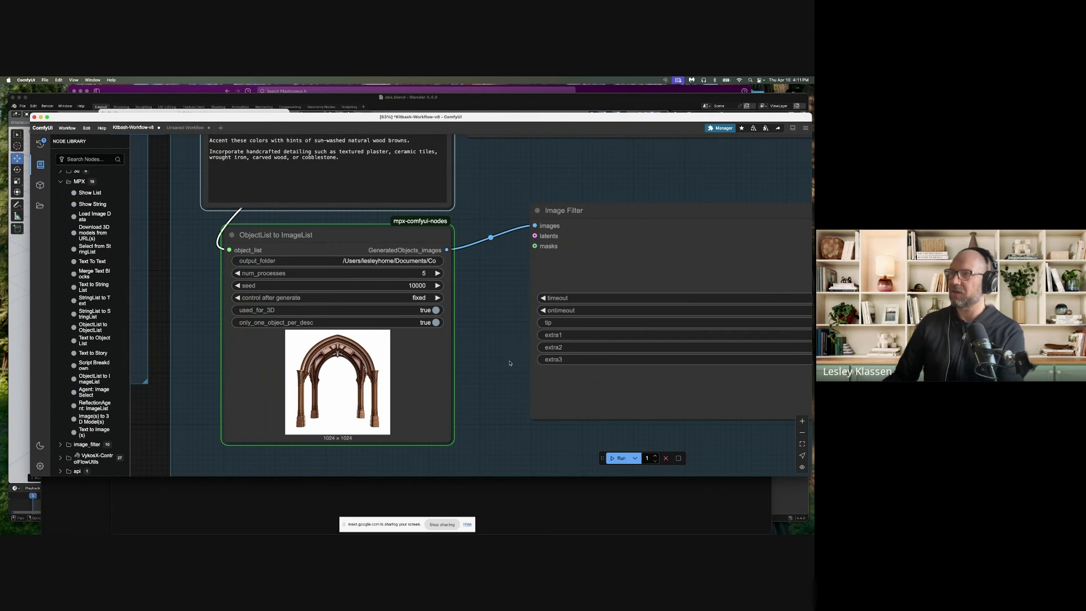
pyautogui.scroll(-1, 500, 374)
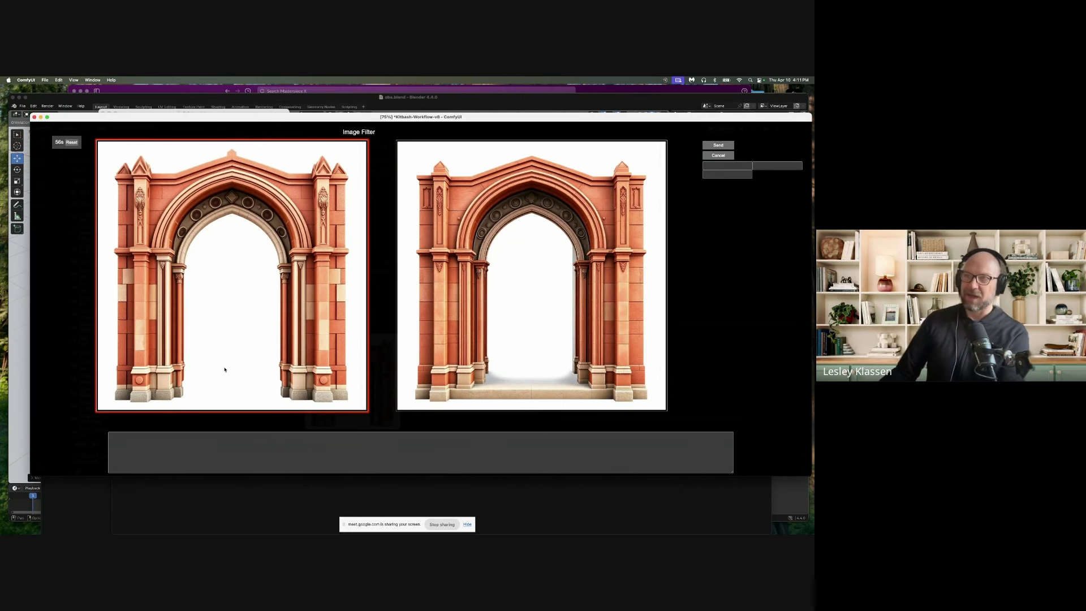
pyautogui.click(256, 286)
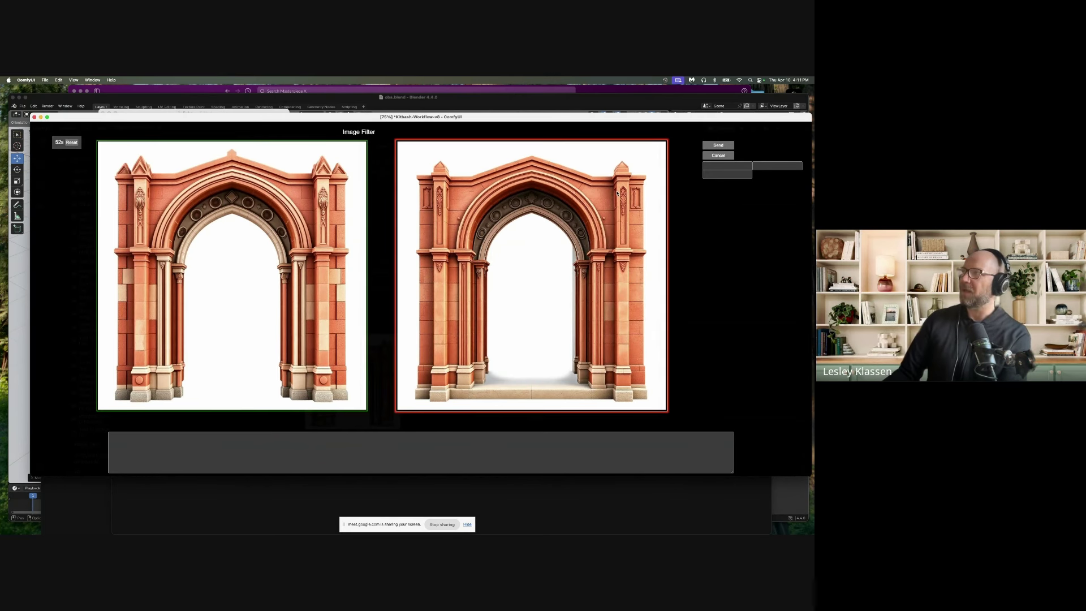
pyautogui.click(719, 145)
# Change the Text to StringList prompt to request 10 variations and run the workflow again
pyautogui.scroll(3, 508, 276)
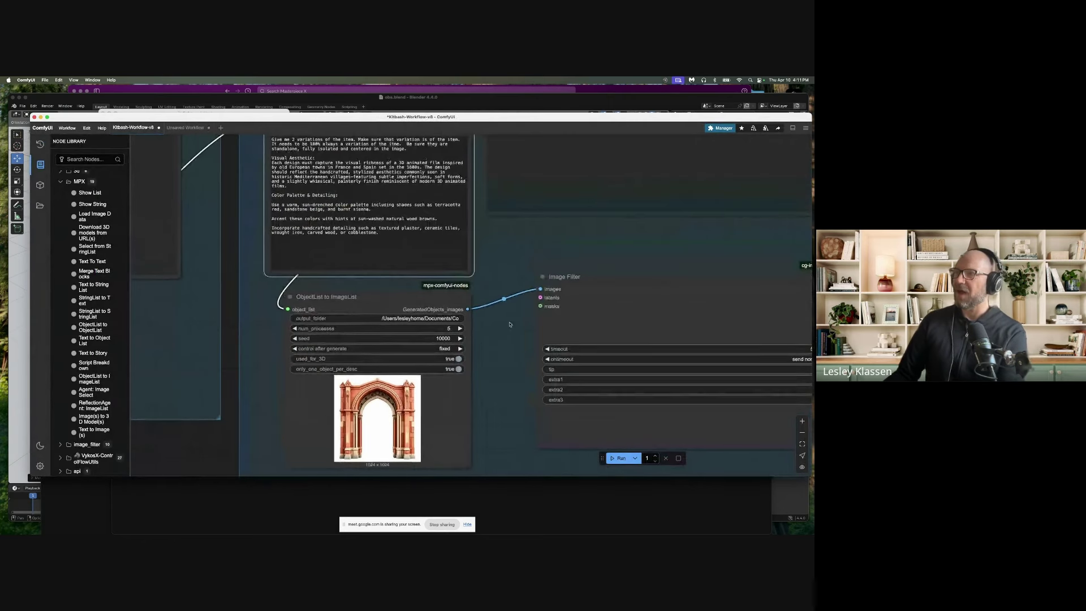
pyautogui.scroll(3, 462, 340)
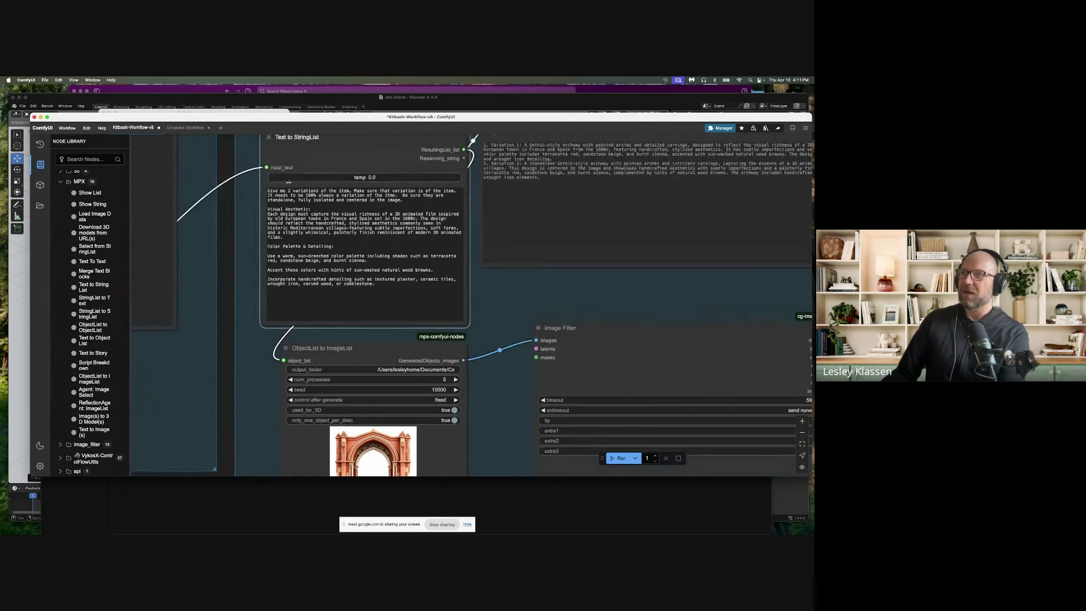
pyautogui.doubleClick(292, 191)
pyautogui.write('10')
pyautogui.scroll(-3, 418, 385)
pyautogui.click(620, 458)
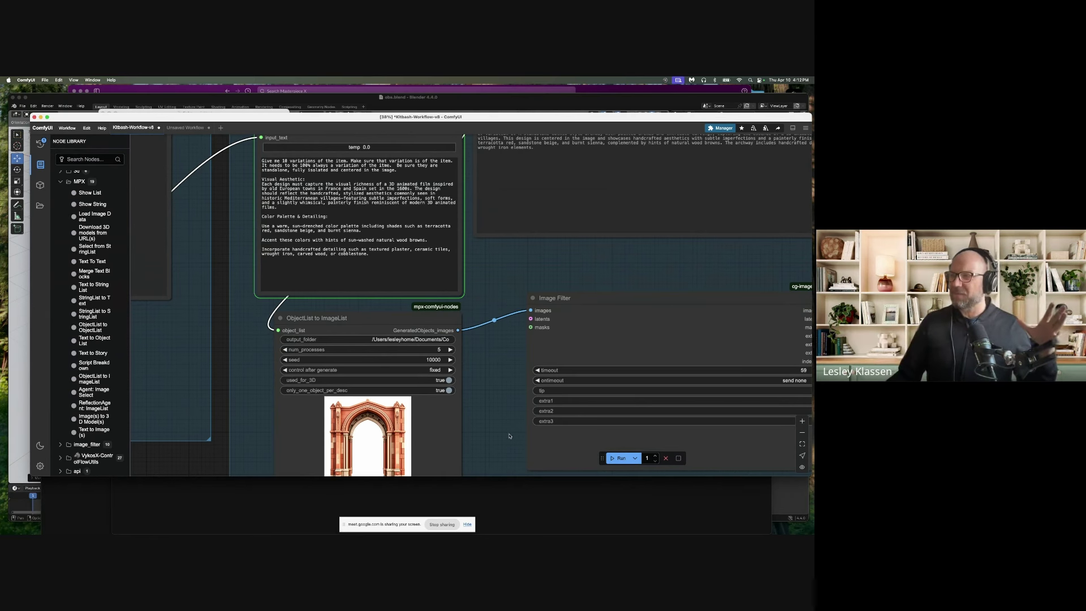
# Send the dark carved archway and the grey stone block archway from the Image Filter, and check them in the Save Image node
pyautogui.moveTo(516, 439); pyautogui.dragTo(509, 371)
pyautogui.scroll(2, 509, 373)
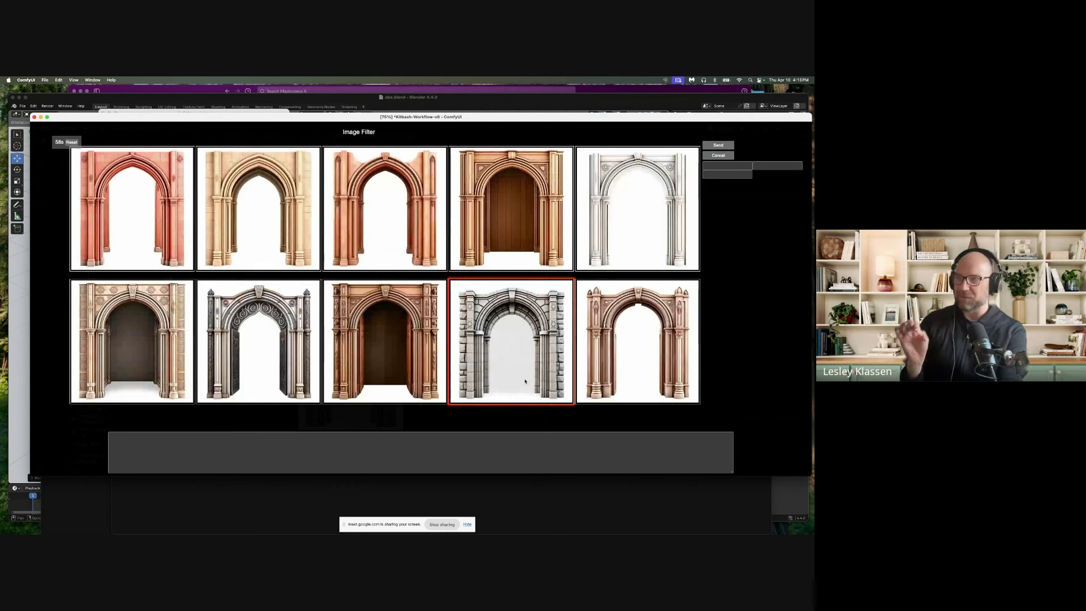
pyautogui.click(257, 362)
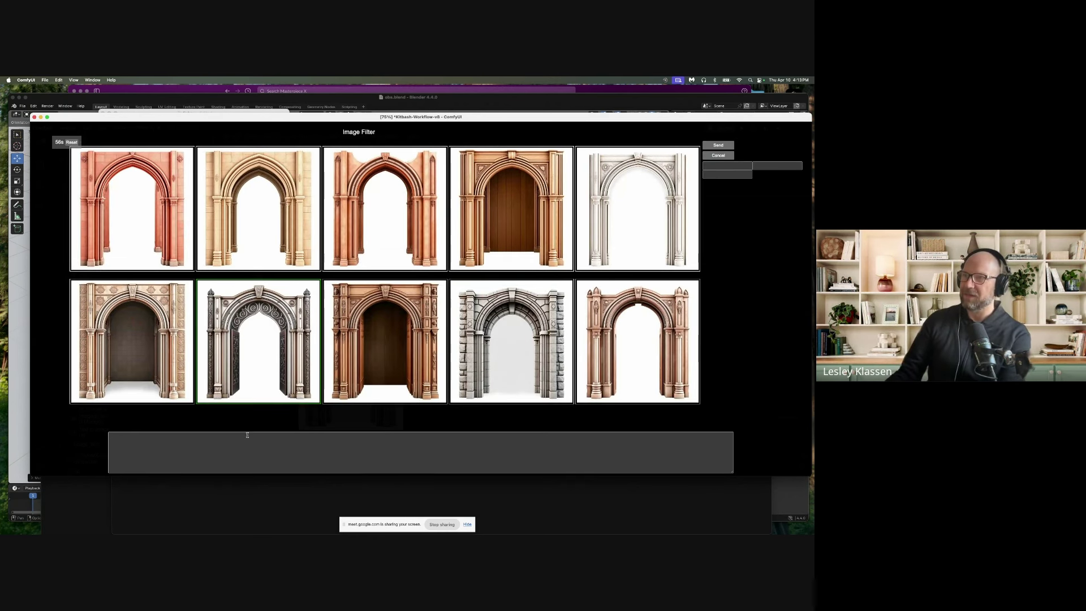
pyautogui.click(514, 309)
pyautogui.click(718, 145)
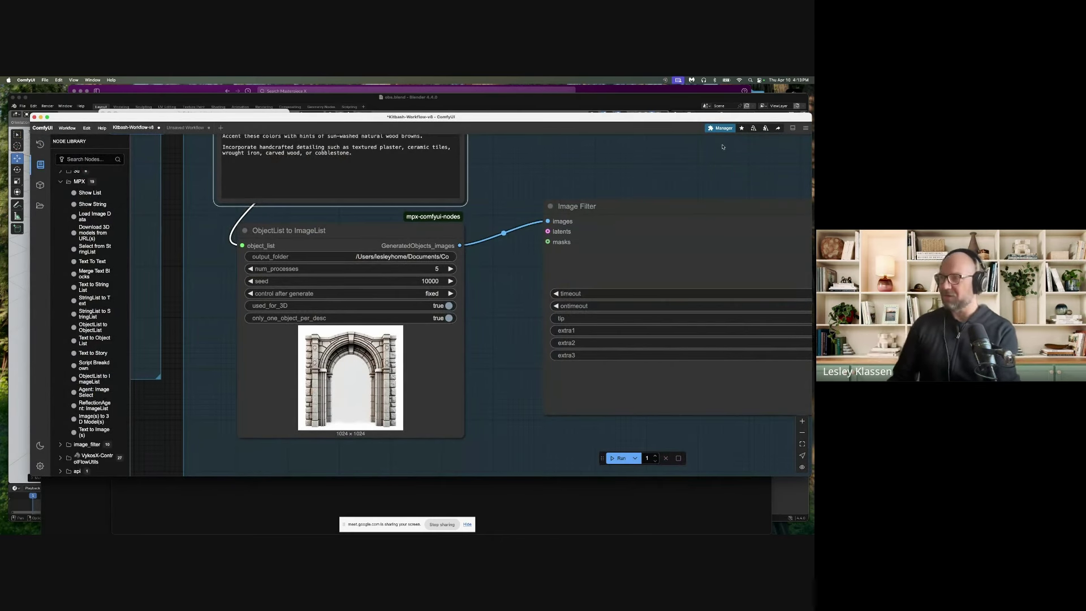
pyautogui.hscroll(15, 694, 189)
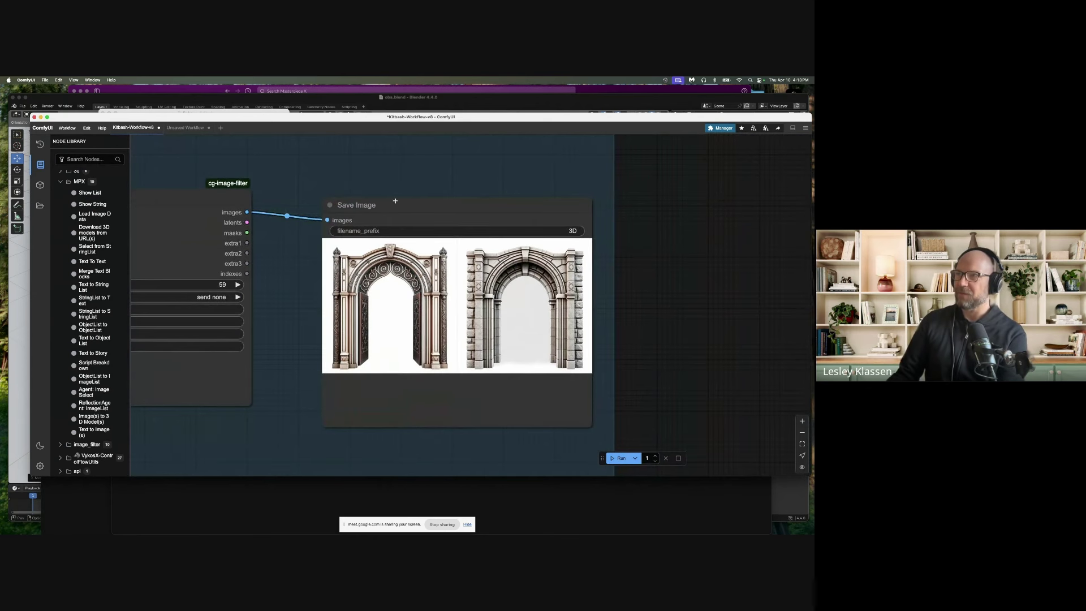
pyautogui.hscroll(1, 337, 217)
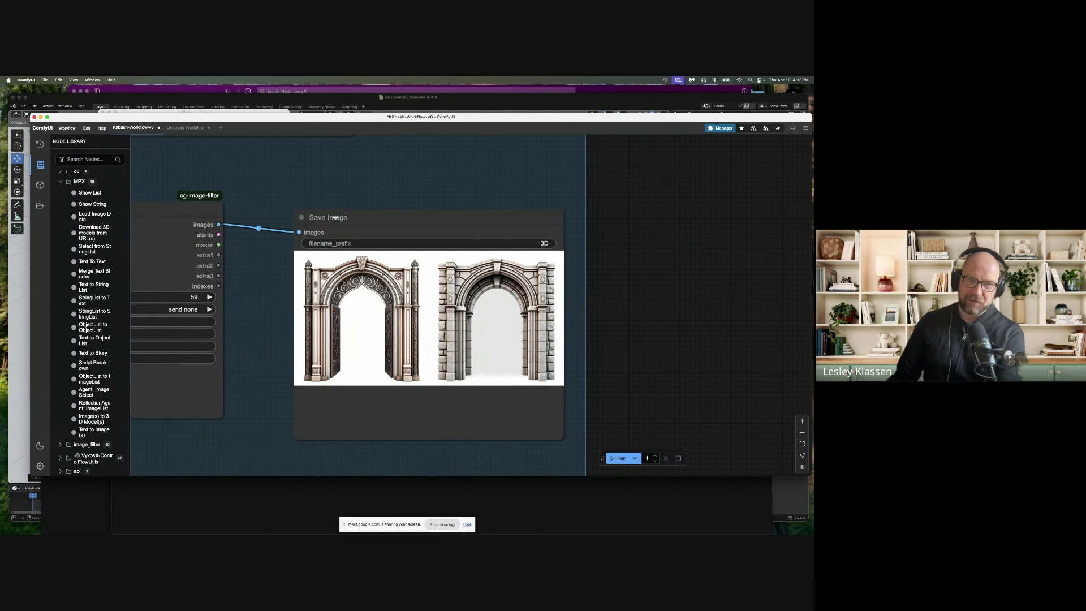
# Search the node library for "save image", place a Save Image node above the existing one and delete it again
pyautogui.click(85, 160)
pyautogui.write('save ')
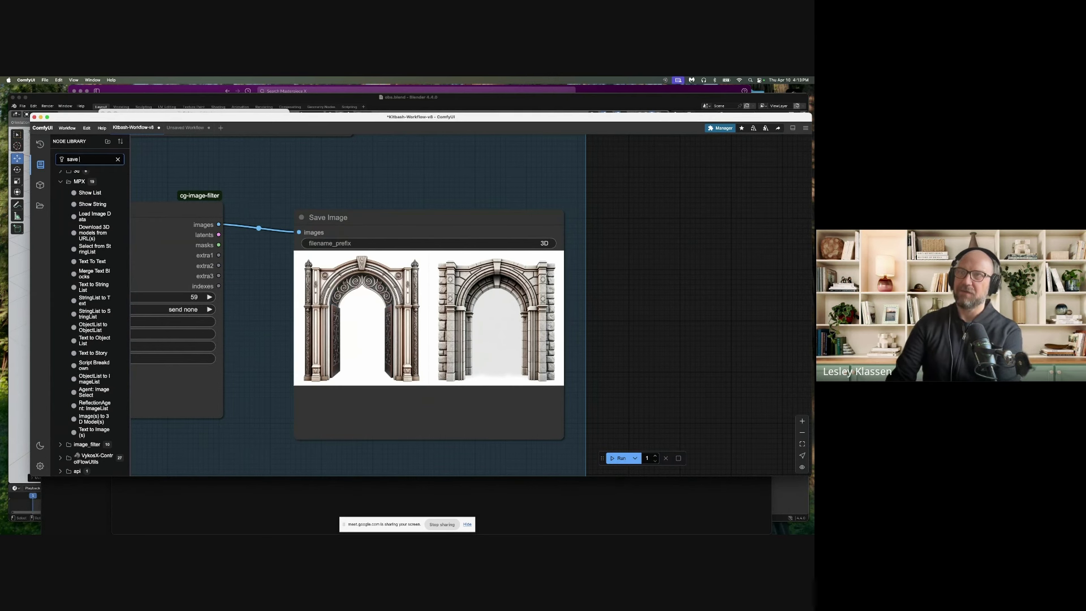
pyautogui.write('image')
pyautogui.moveTo(99, 191)
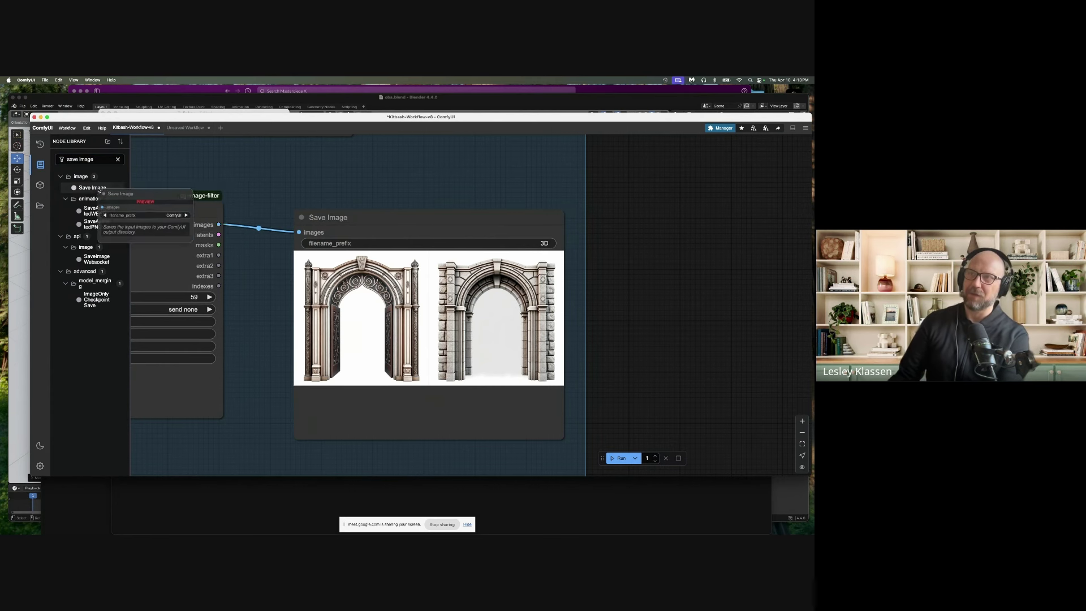
pyautogui.moveTo(99, 190); pyautogui.dragTo(335, 163)
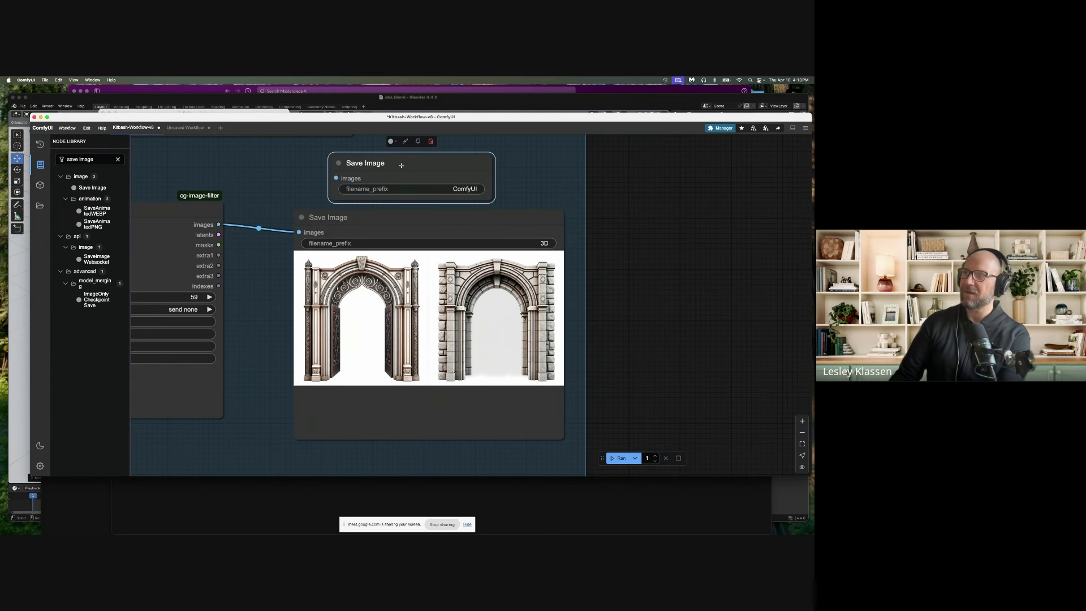
pyautogui.press('Delete')
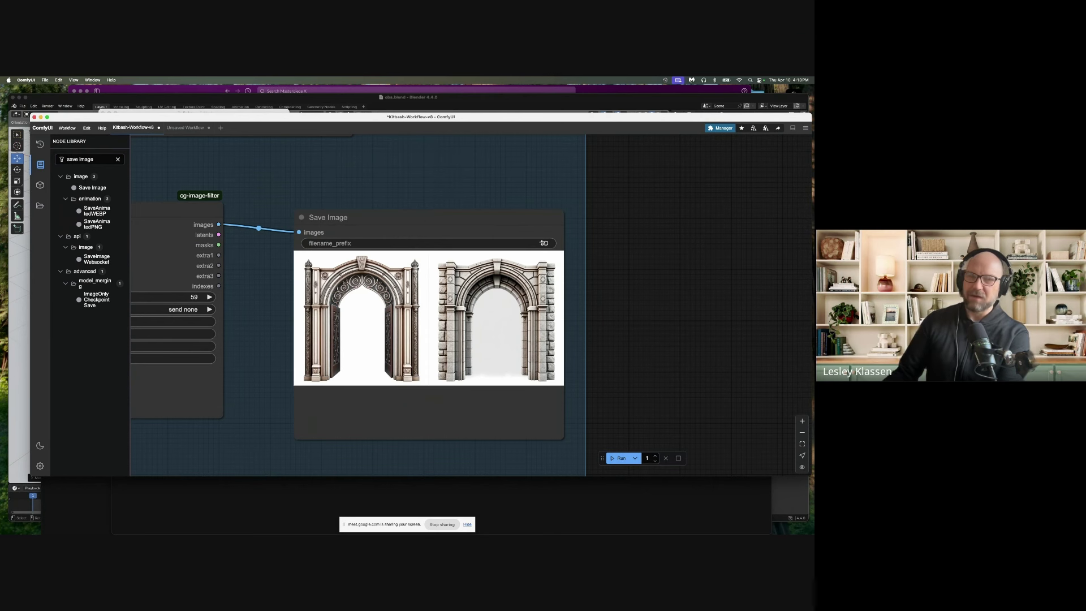
# Check the Save Image filename_prefix, then switch to Finder and open the output folder inside the ComfyUI folder
pyautogui.moveTo(543, 243)
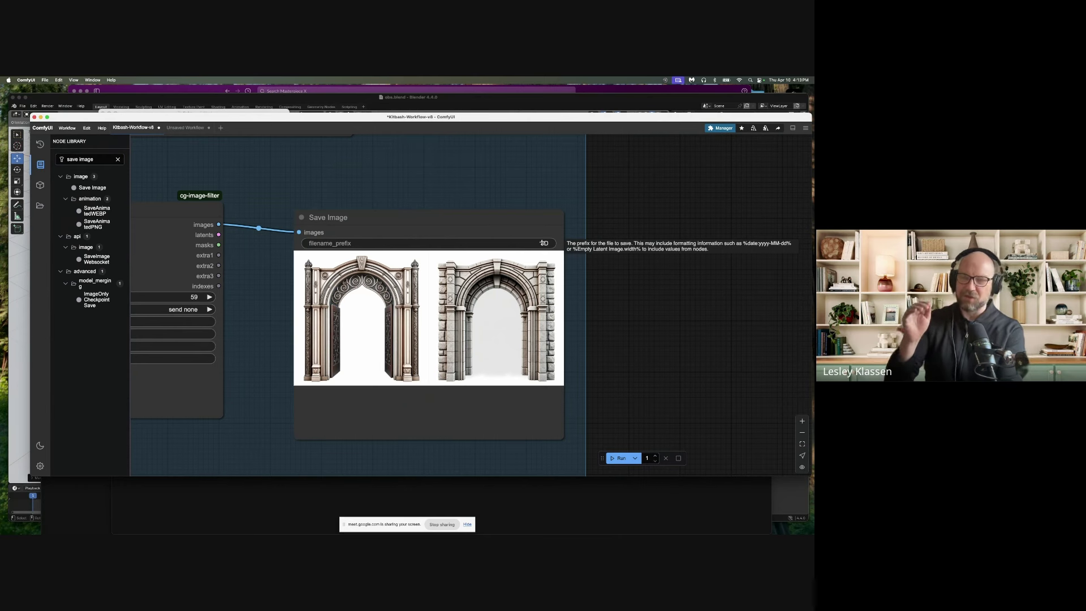
pyautogui.press('super+Tab')
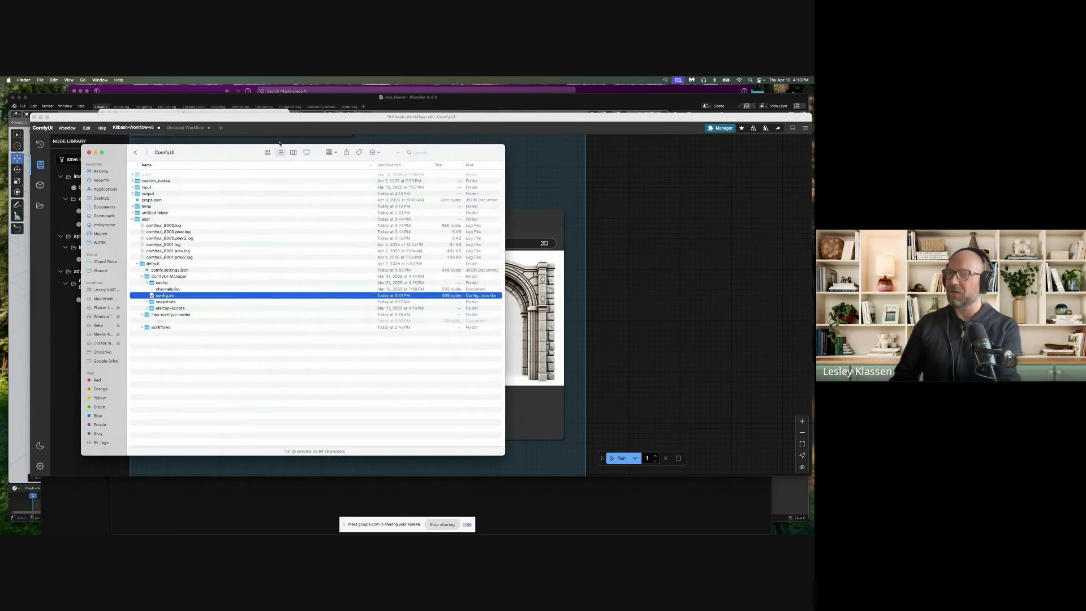
pyautogui.moveTo(230, 158); pyautogui.dragTo(256, 163)
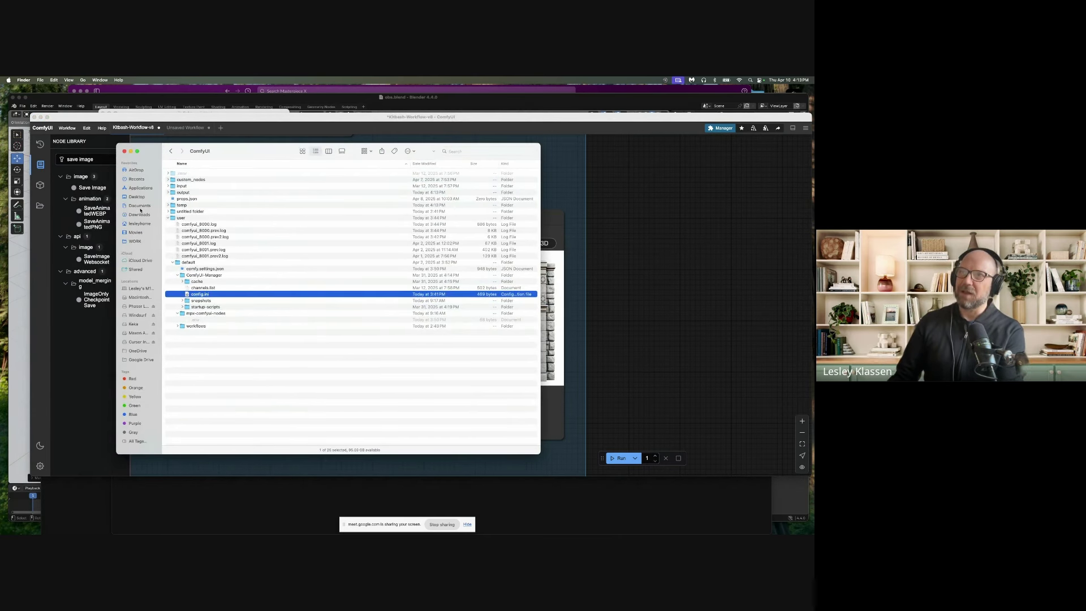
pyautogui.click(139, 205)
pyautogui.doubleClick(184, 174)
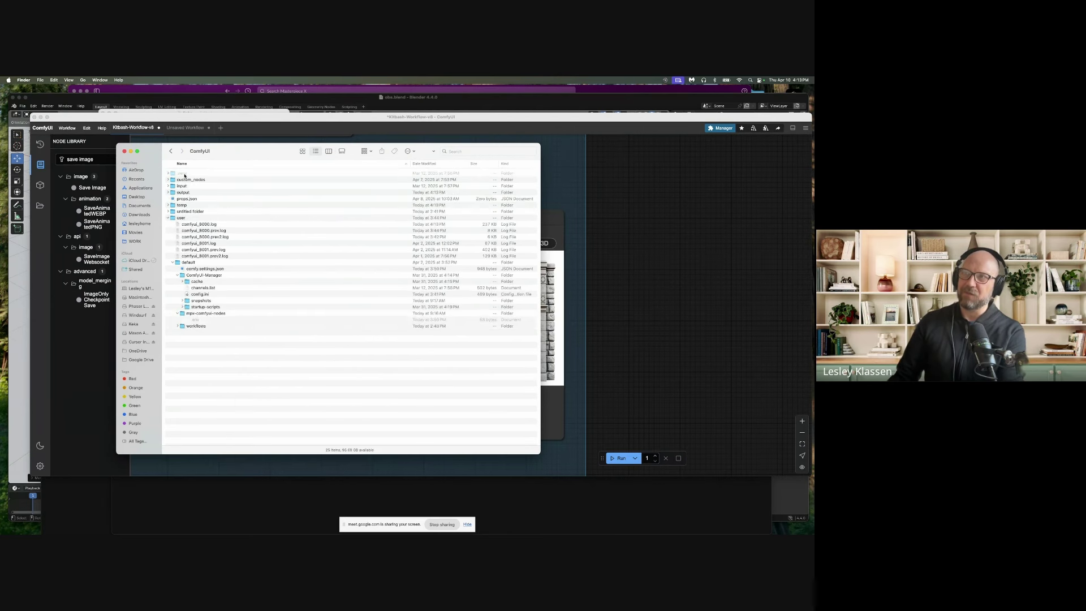
pyautogui.click(168, 219)
pyautogui.click(174, 193)
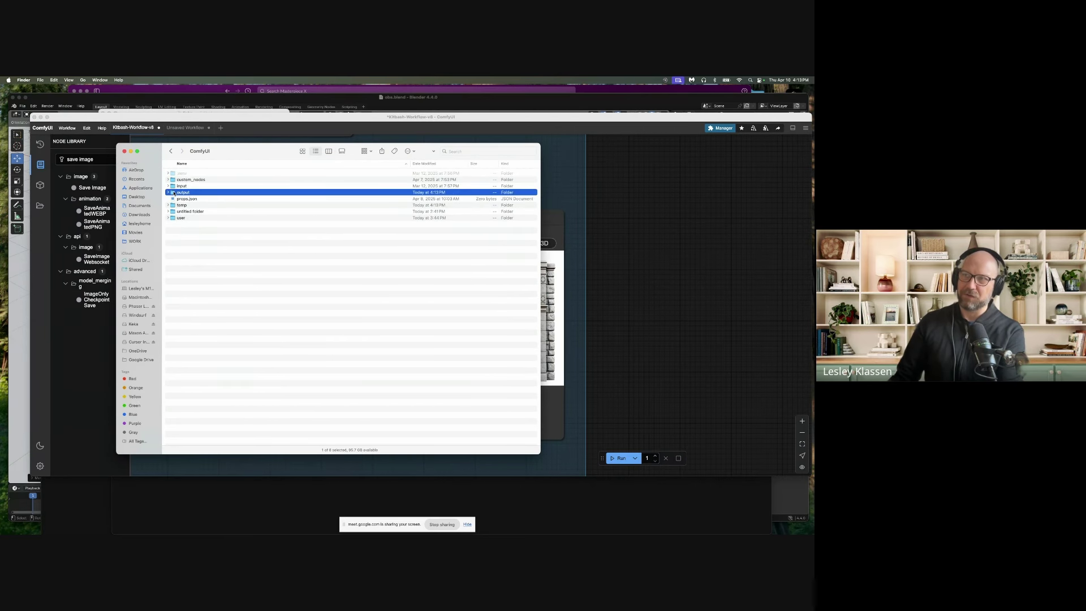
pyautogui.doubleClick(174, 192)
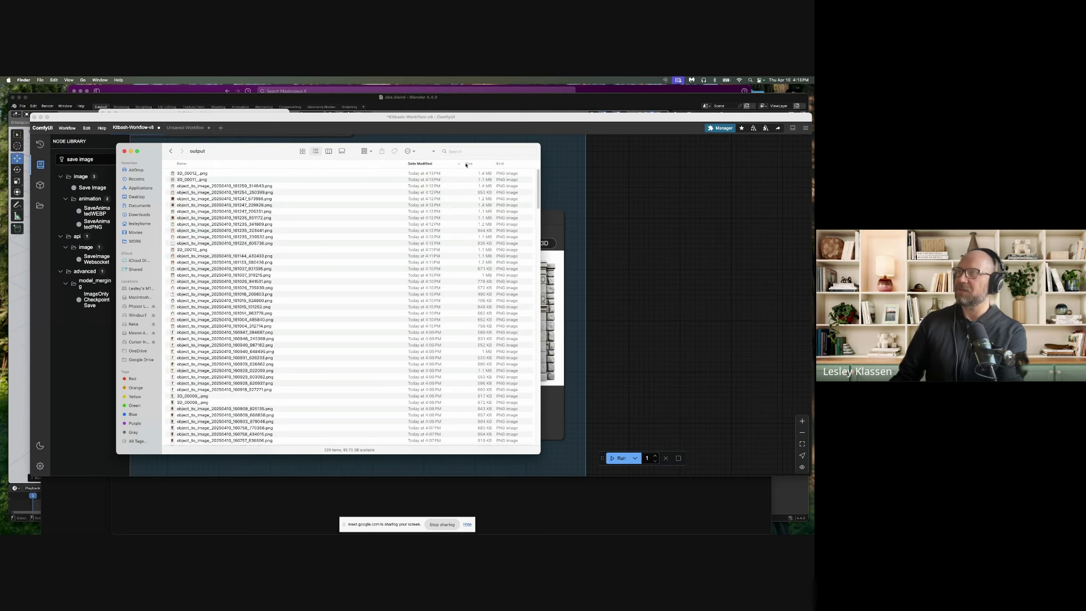
# Sort the output folder by name to group the files with the 3D prefix, comparing with the date modified order
pyautogui.click(232, 165)
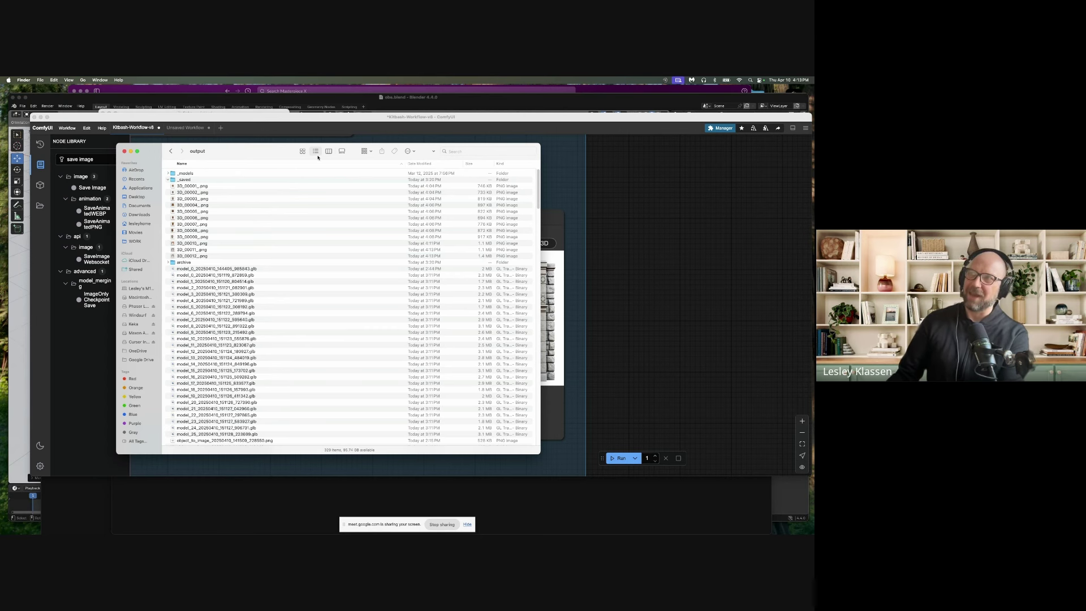
pyautogui.click(432, 164)
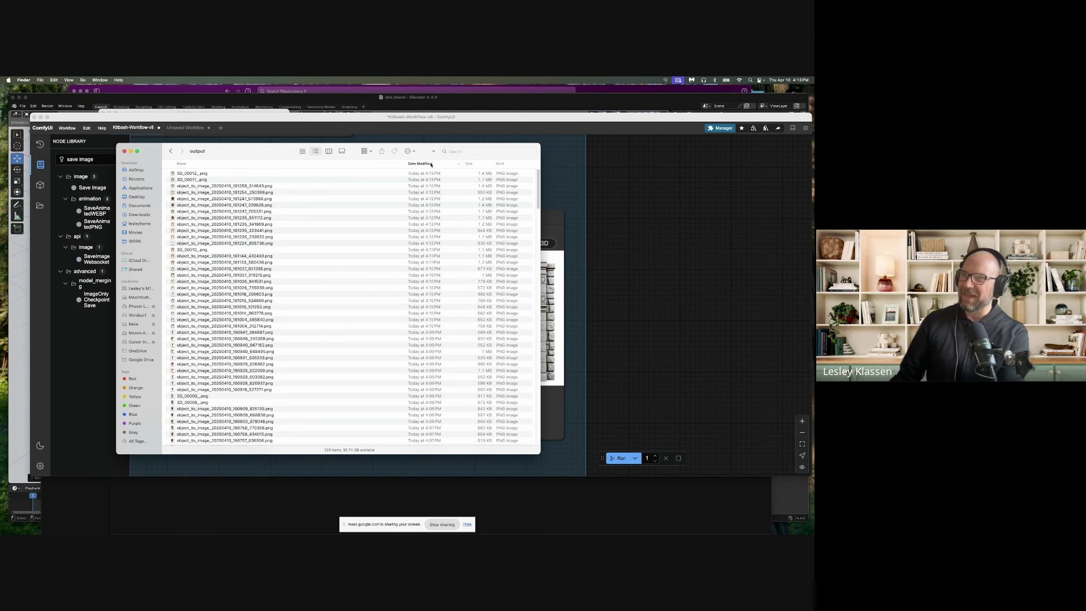
pyautogui.click(190, 164)
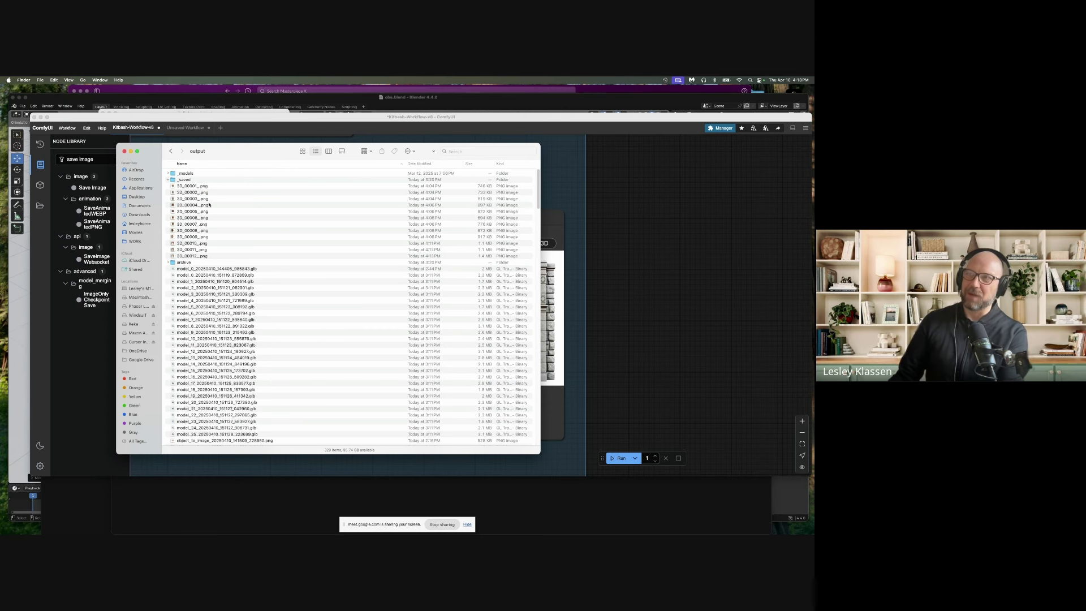
# Preview the saved images from 3D_00001_.png through 3D_00012_.png one after another in the output folder
pyautogui.click(196, 191)
pyautogui.press('space')
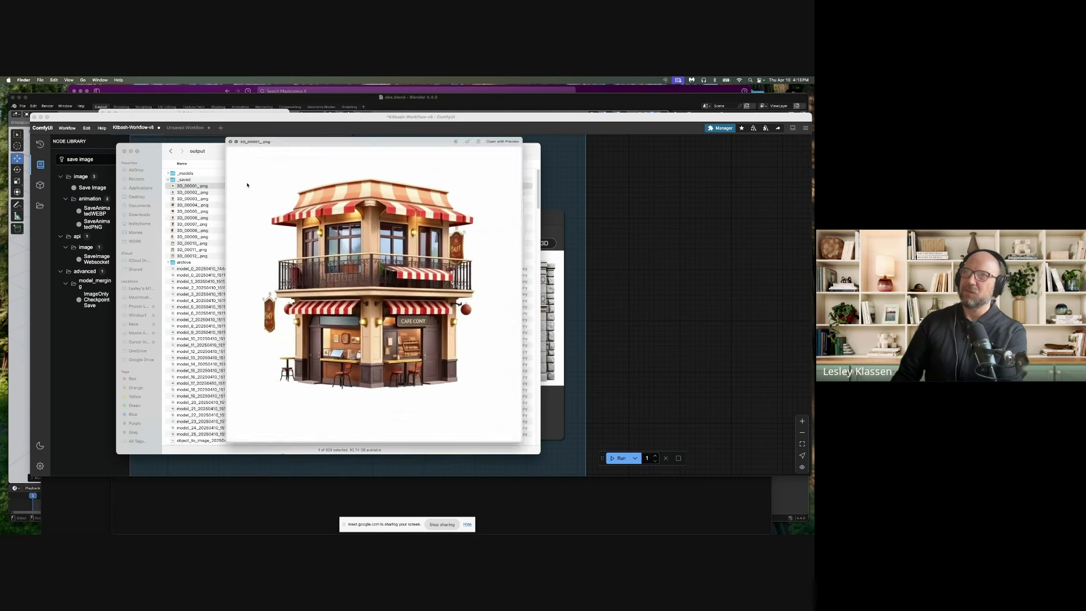
pyautogui.press('Down')
pyautogui.press('Down')
pyautogui.press('Down')
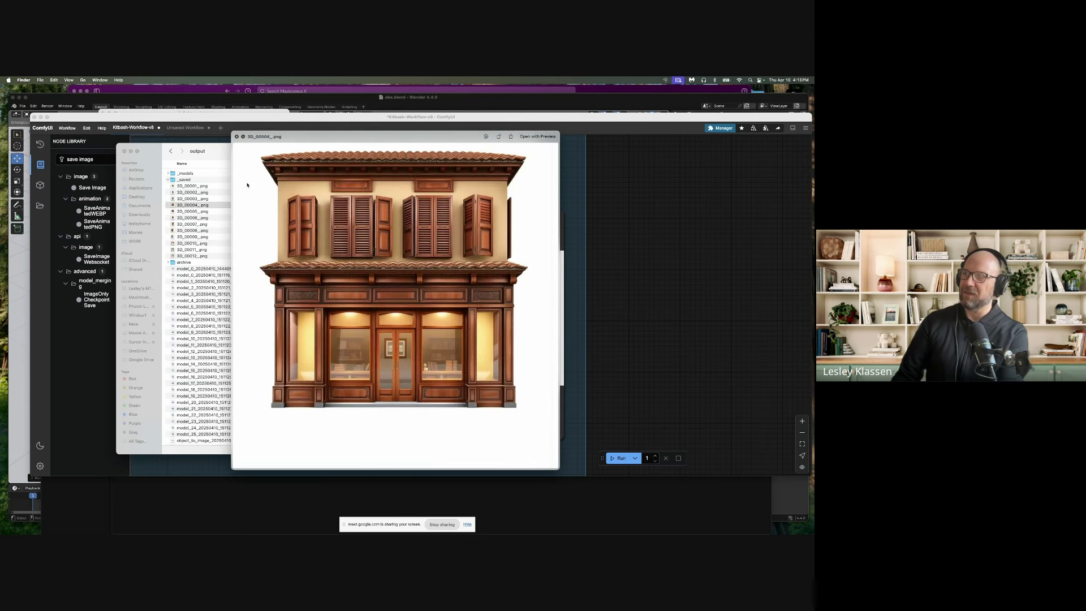
pyautogui.press('Down')
pyautogui.press('Down')
pyautogui.press('Down')
pyautogui.press('Down')
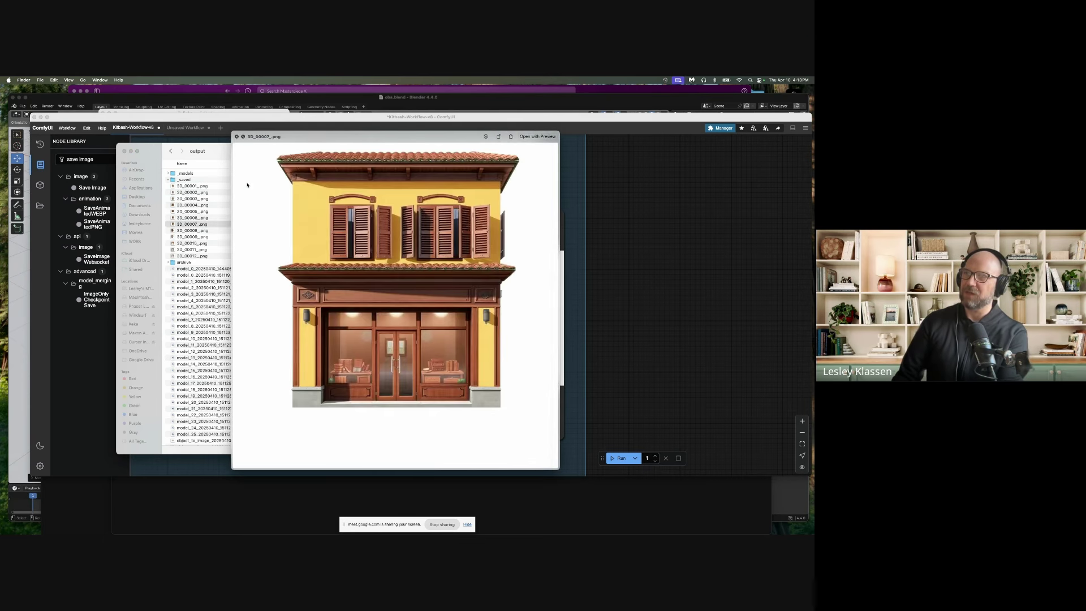
pyautogui.press('Down')
pyautogui.press('Down')
pyautogui.press('Down')
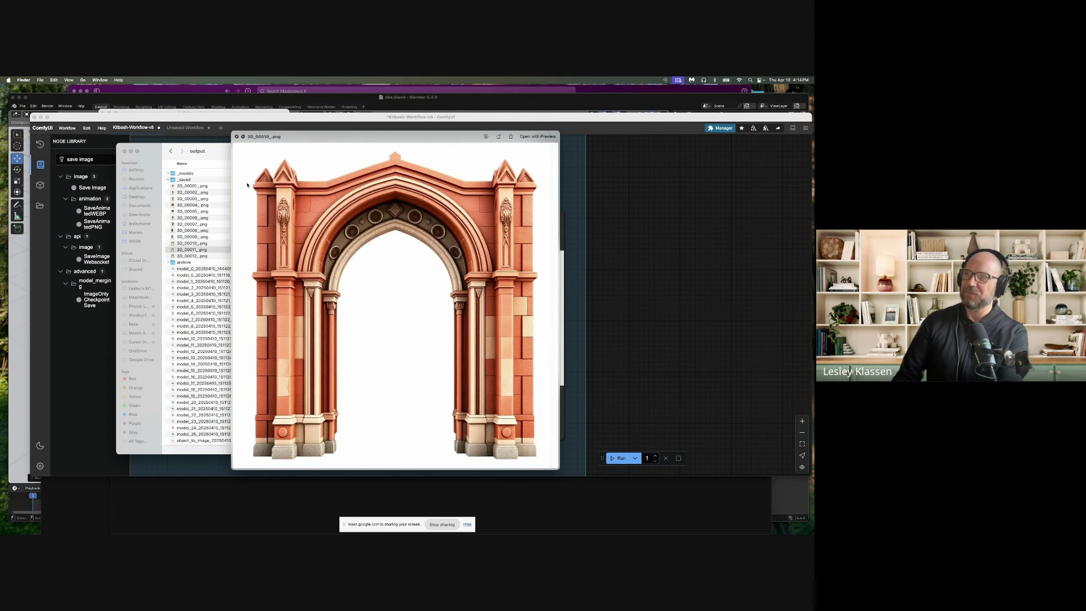
pyautogui.press('space')
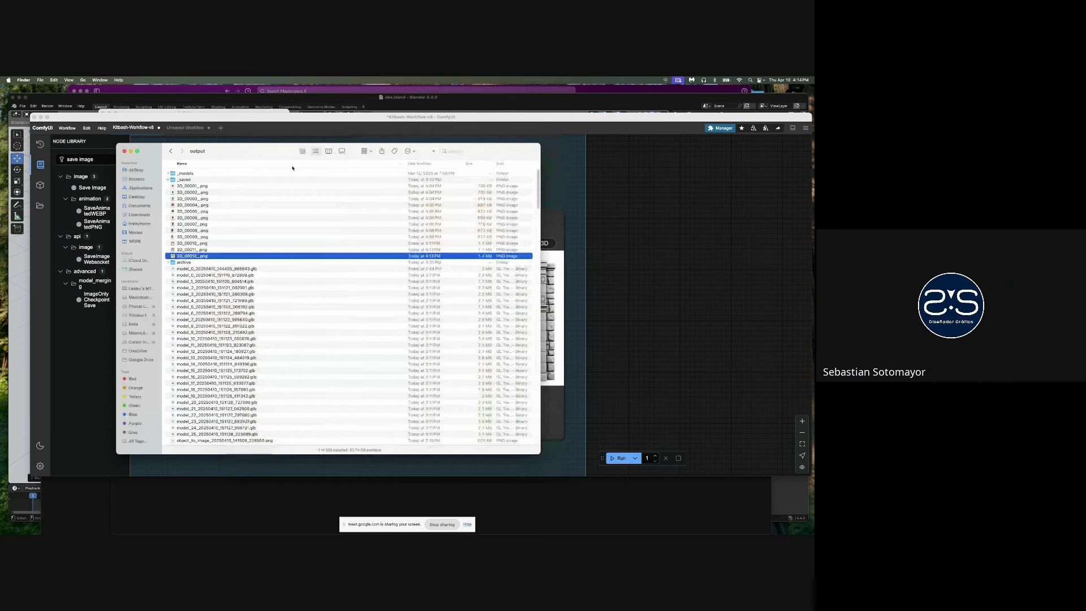
# Select the twelve 3D-prefixed PNG files, then look inside the _saved folder and return to the output folder
pyautogui.click(189, 186)
pyautogui.keyDown('shift'); pyautogui.click(191, 256); pyautogui.keyUp('shift')
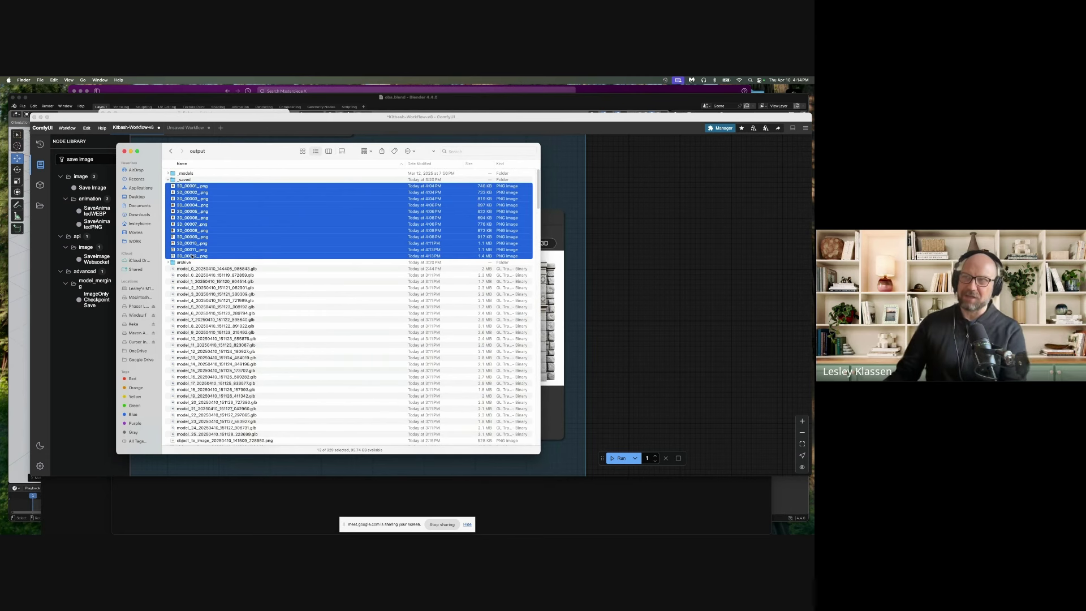
pyautogui.click(182, 180)
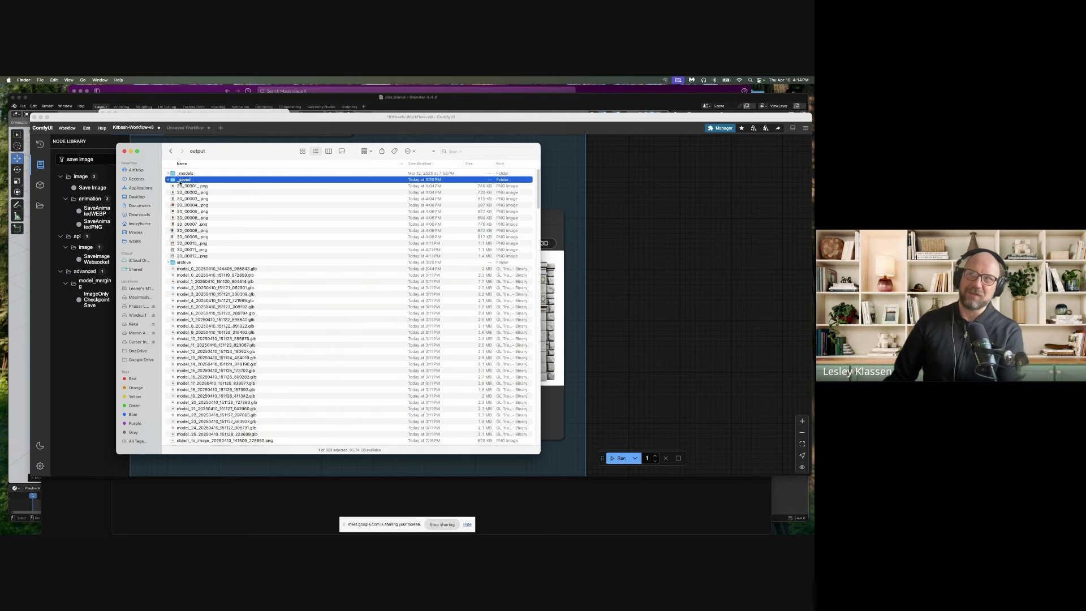
pyautogui.doubleClick(180, 181)
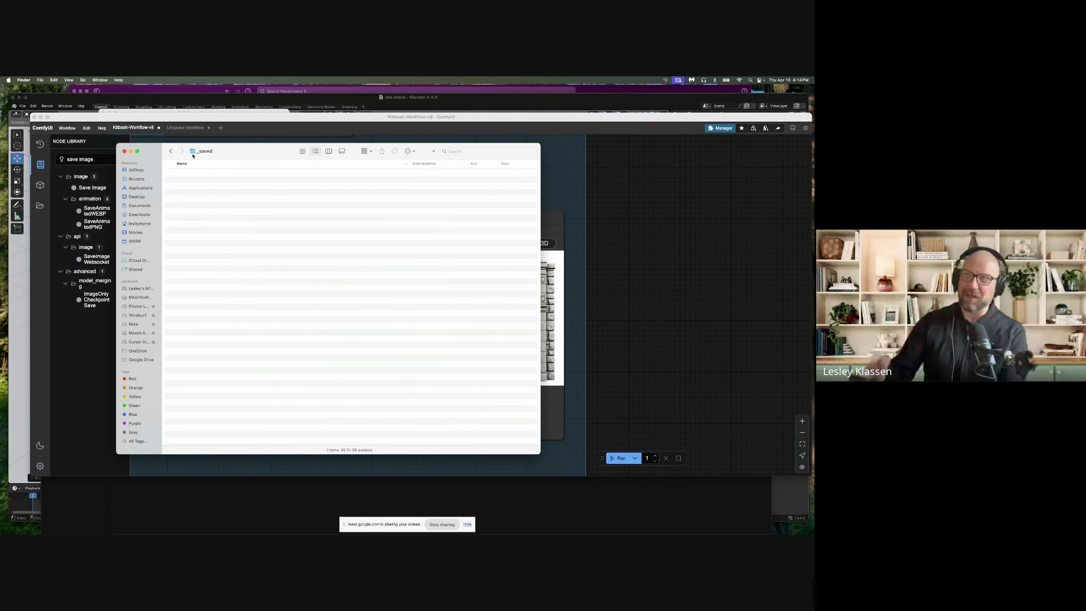
pyautogui.click(171, 151)
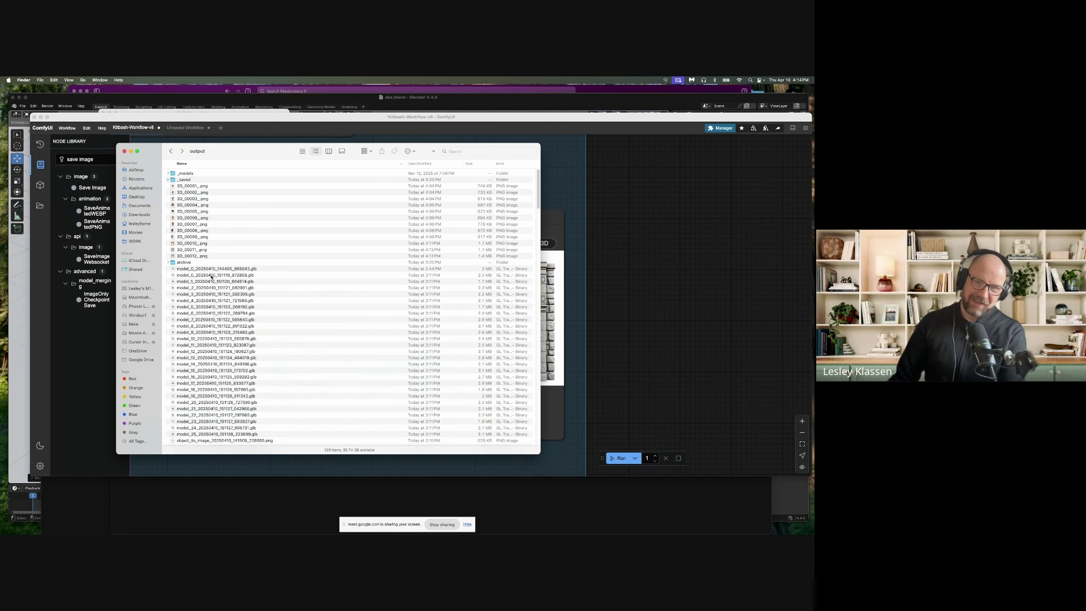
# Move the files 3D_00001_.png through 3D_00012_.png into the _saved folder
pyautogui.click(181, 186)
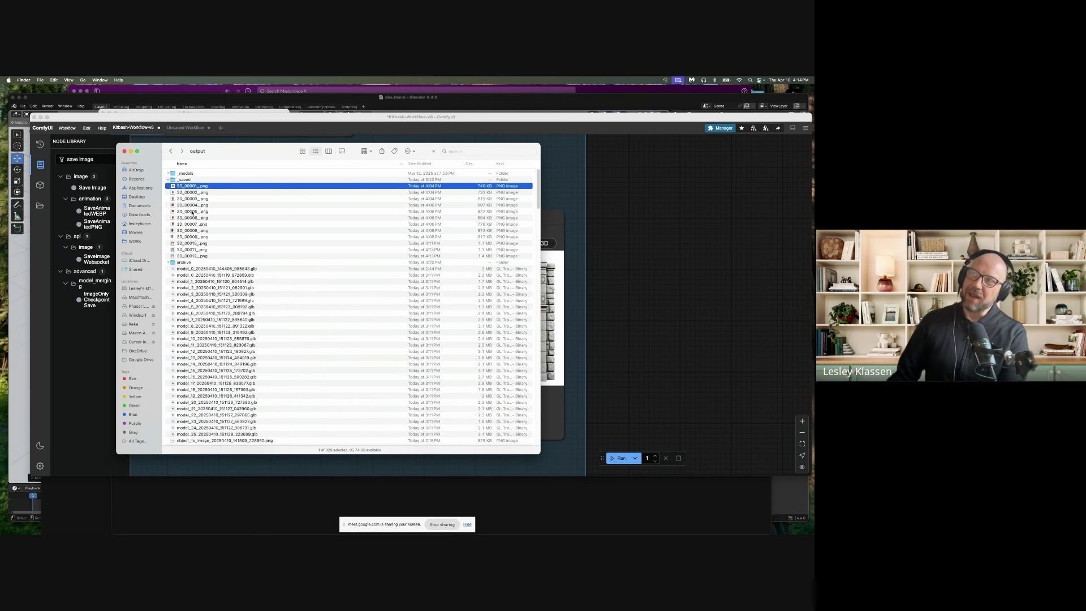
pyautogui.keyDown('shift'); pyautogui.click(191, 256); pyautogui.keyUp('shift')
pyautogui.moveTo(191, 256); pyautogui.dragTo(186, 181)
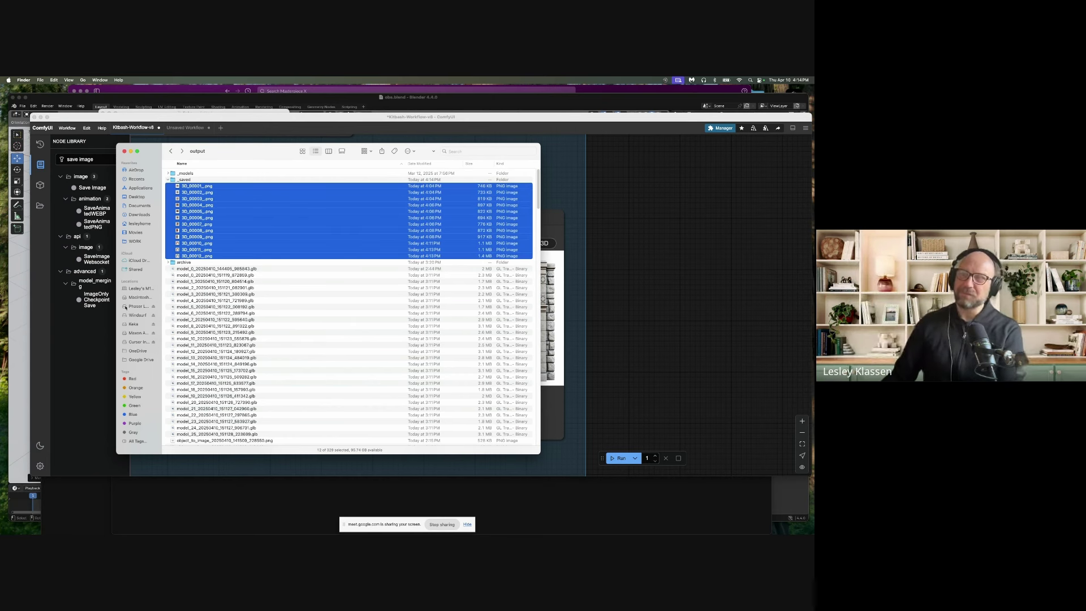
# Switch back to ComfyUI and open the saved workflow ImageFolderTo3D.json
pyautogui.click(95, 324)
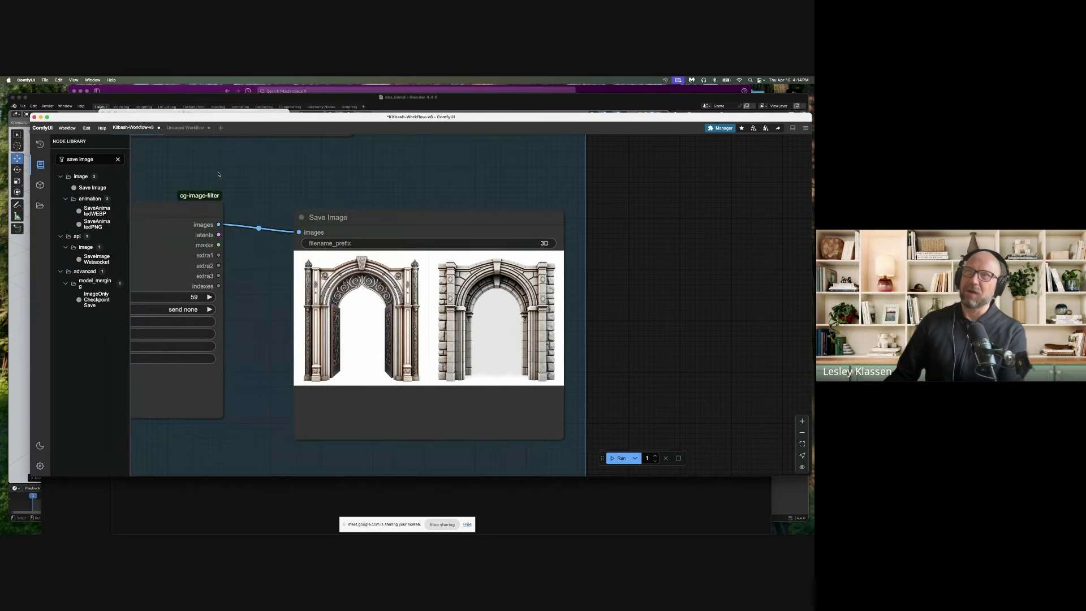
pyautogui.hscroll(-2, 218, 174)
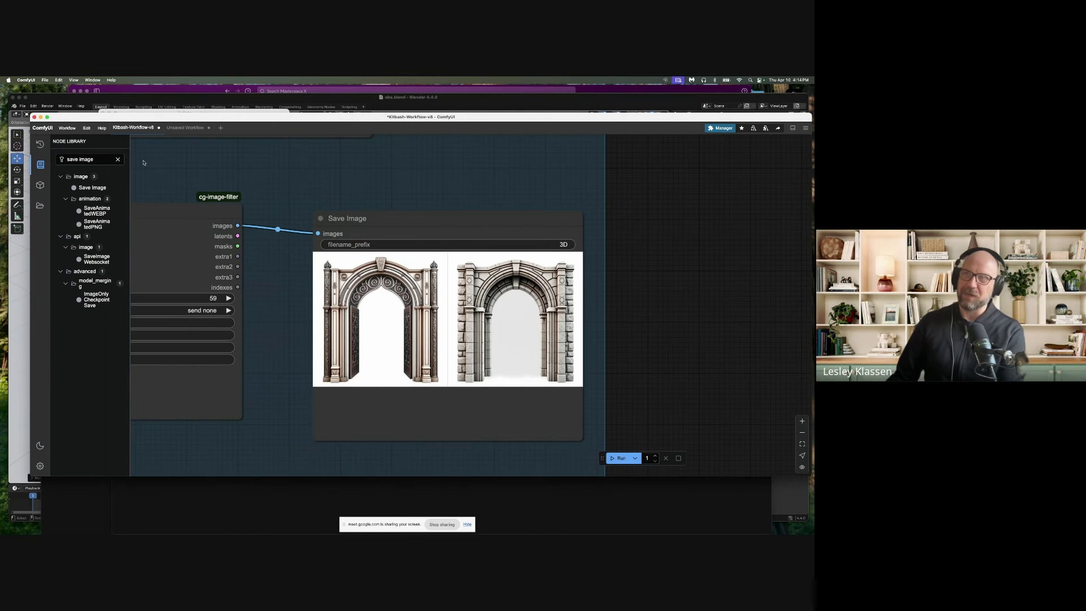
pyautogui.hscroll(-1, 147, 191)
pyautogui.click(39, 207)
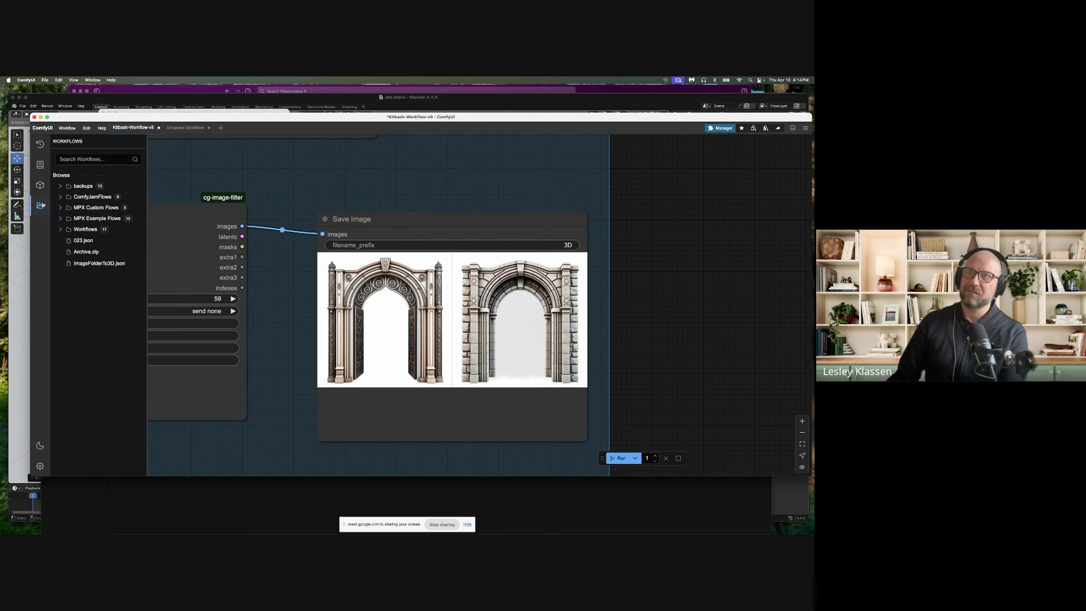
pyautogui.click(91, 264)
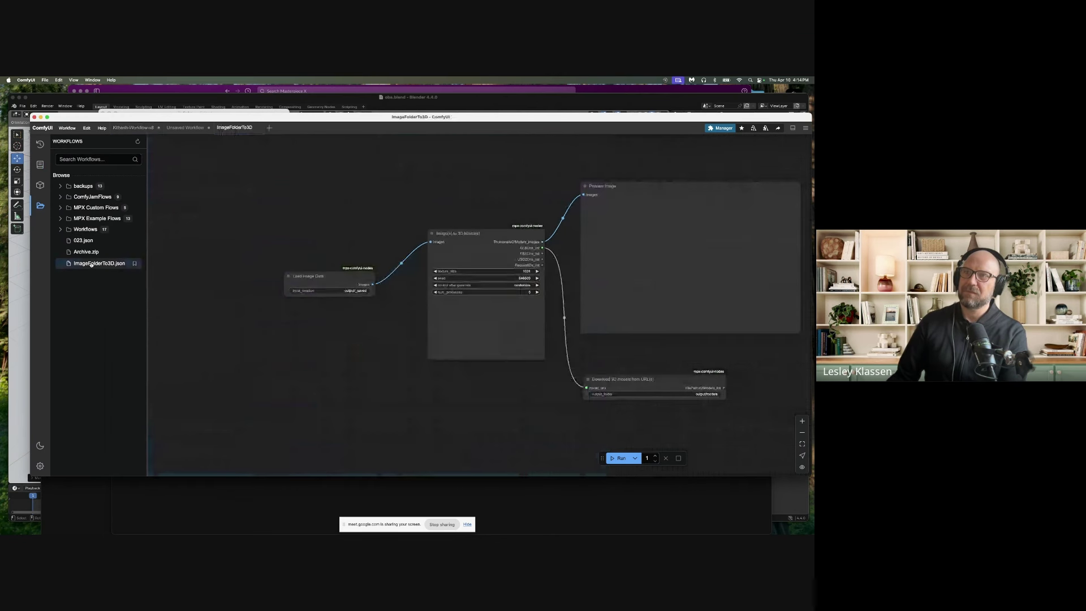
# Examine the workflow's chain from Load Image Data through Image(s) to 3D Model(s) to the preview and download nodes
pyautogui.moveTo(341, 233); pyautogui.dragTo(238, 235)
pyautogui.scroll(4, 251, 223)
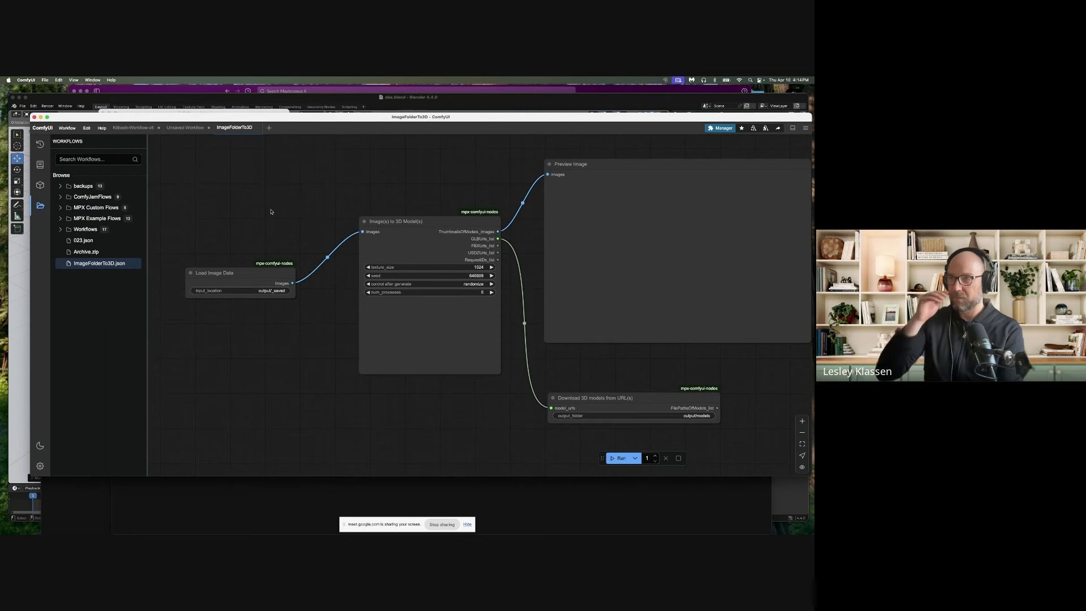
pyautogui.scroll(3, 274, 209)
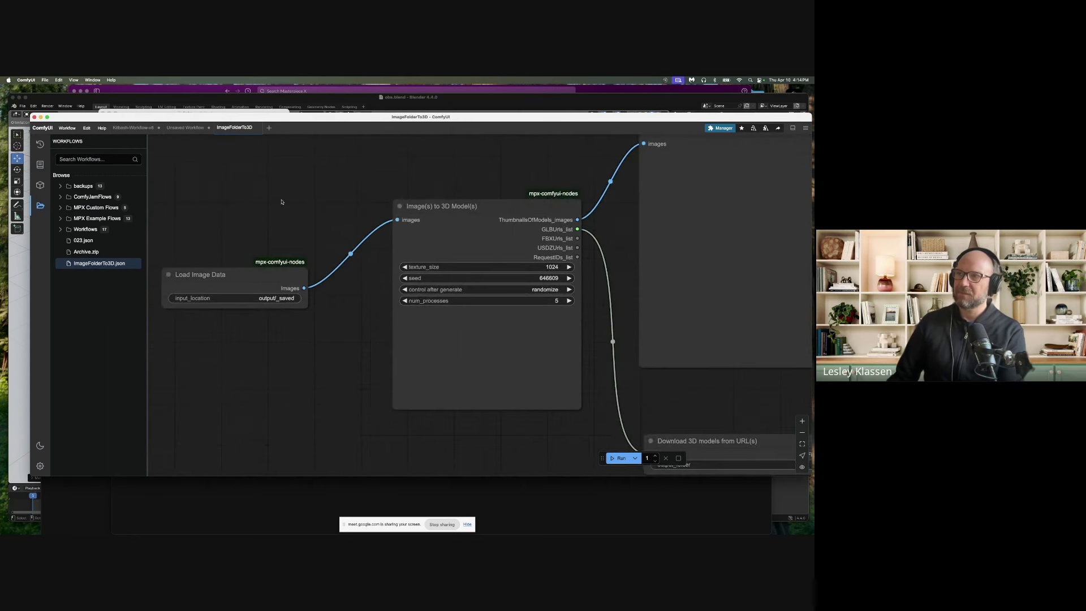
pyautogui.scroll(-3, 278, 206)
pyautogui.moveTo(275, 214); pyautogui.dragTo(276, 208)
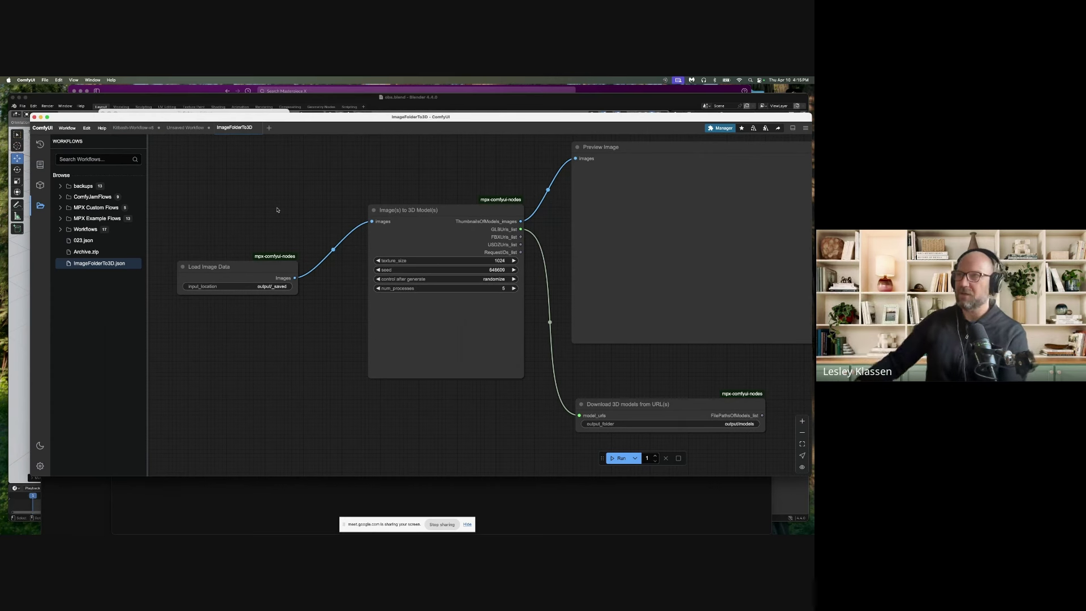
pyautogui.scroll(2, 267, 252)
pyautogui.scroll(2, 267, 251)
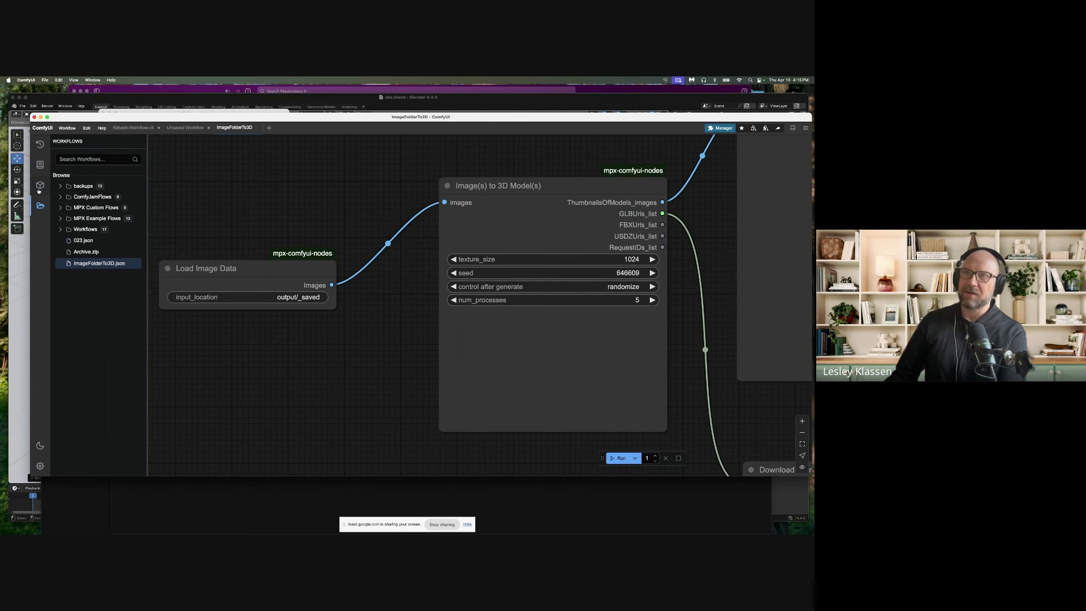
# Place a Load Image Data node from the MPX node category above the existing one and undo the addition
pyautogui.click(40, 165)
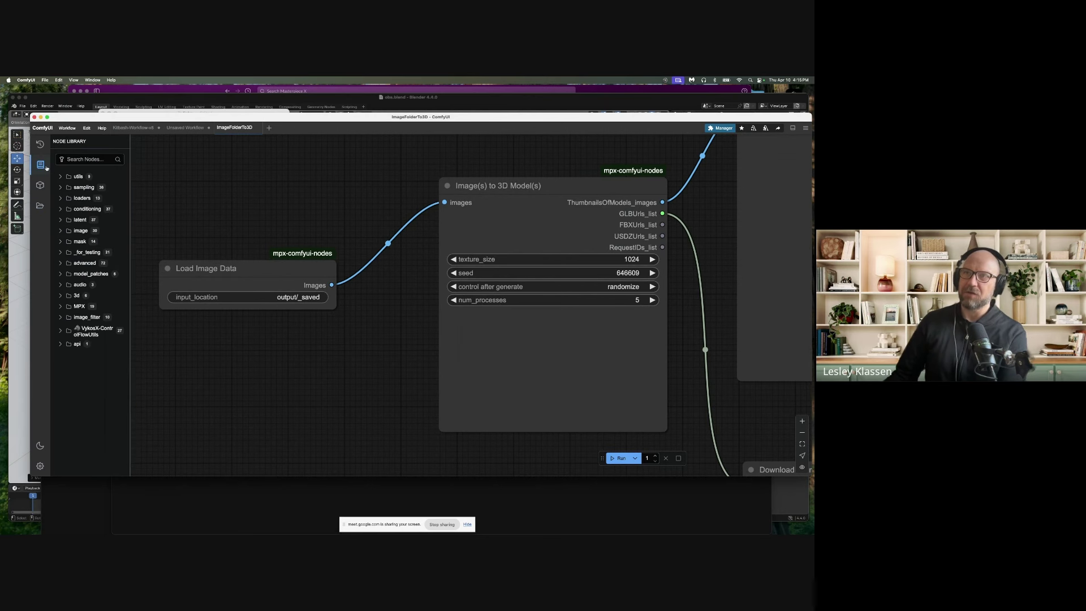
pyautogui.click(66, 308)
pyautogui.scroll(-5, 84, 316)
pyautogui.scroll(-1, 88, 321)
pyautogui.moveTo(91, 215)
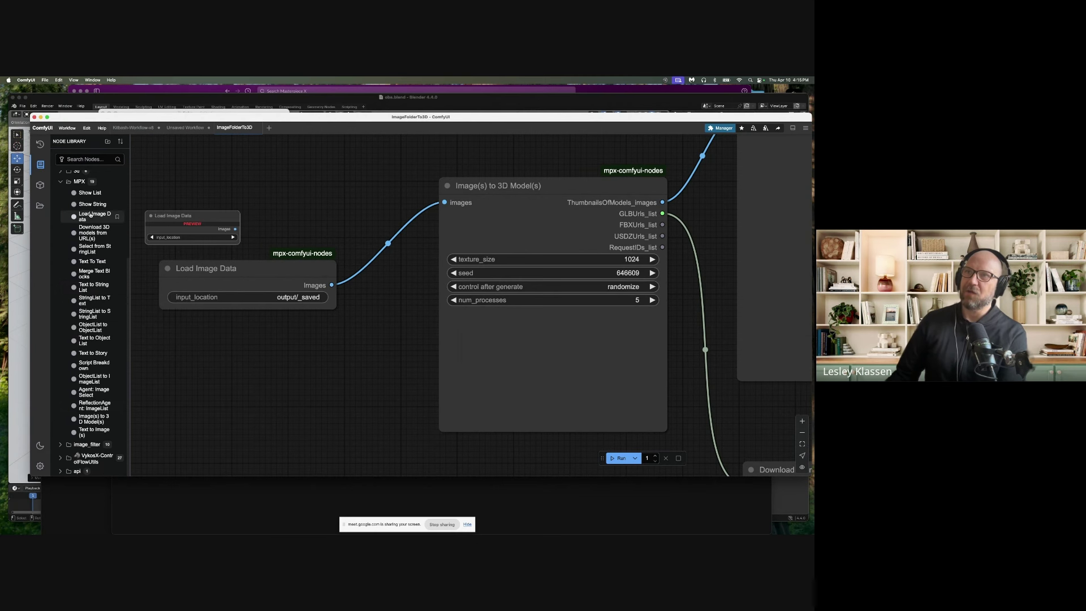
pyautogui.moveTo(91, 215); pyautogui.dragTo(243, 193)
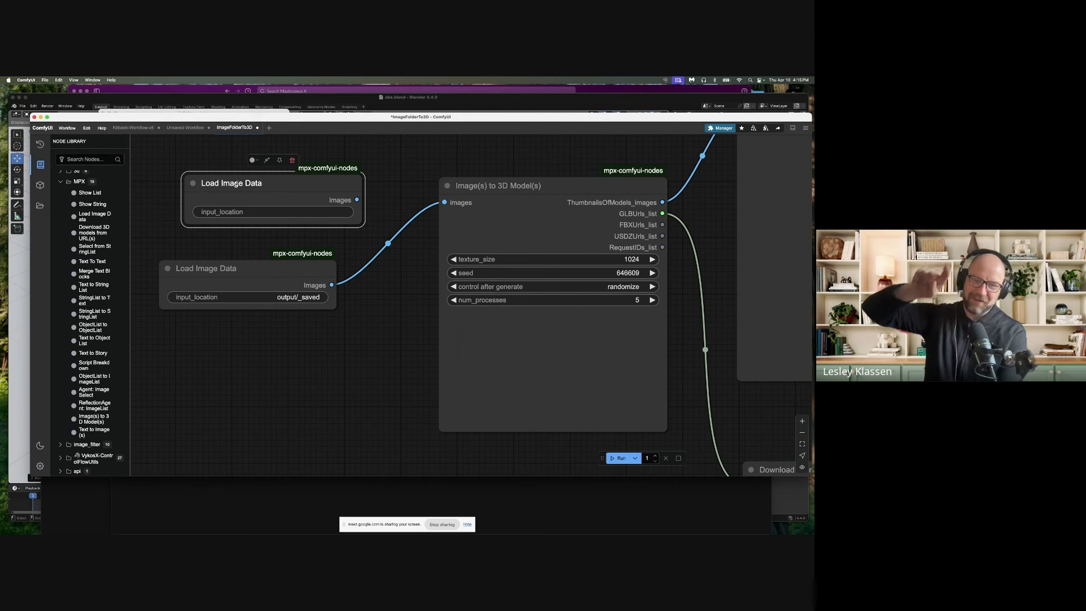
pyautogui.press('super+z')
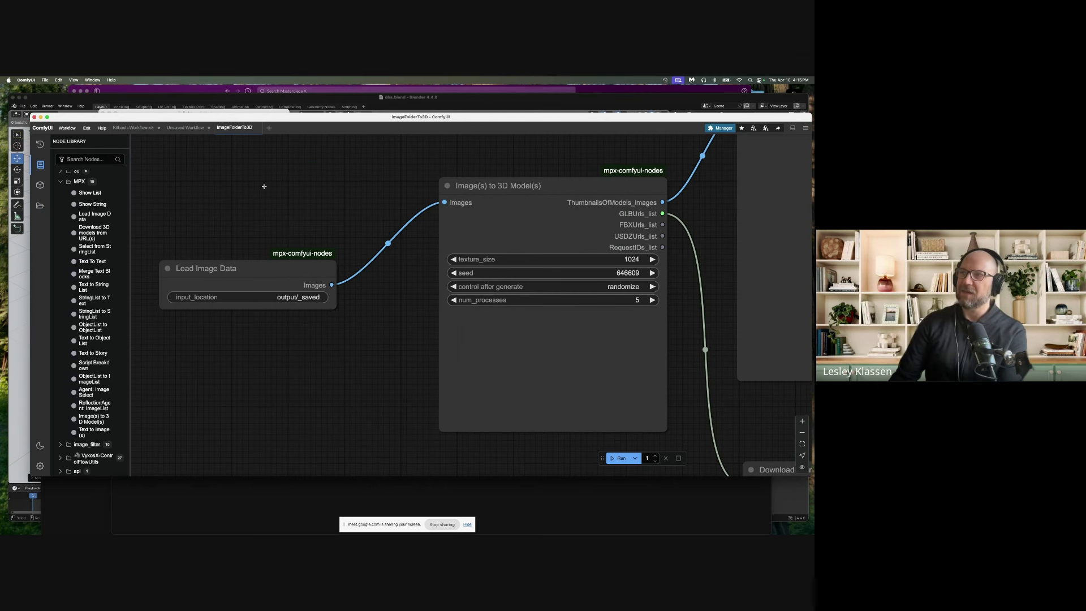
# Check the Load Image Data input_location, then place an extra Image(s) to 3D Model(s) node below it and undo the addition
pyautogui.click(289, 298)
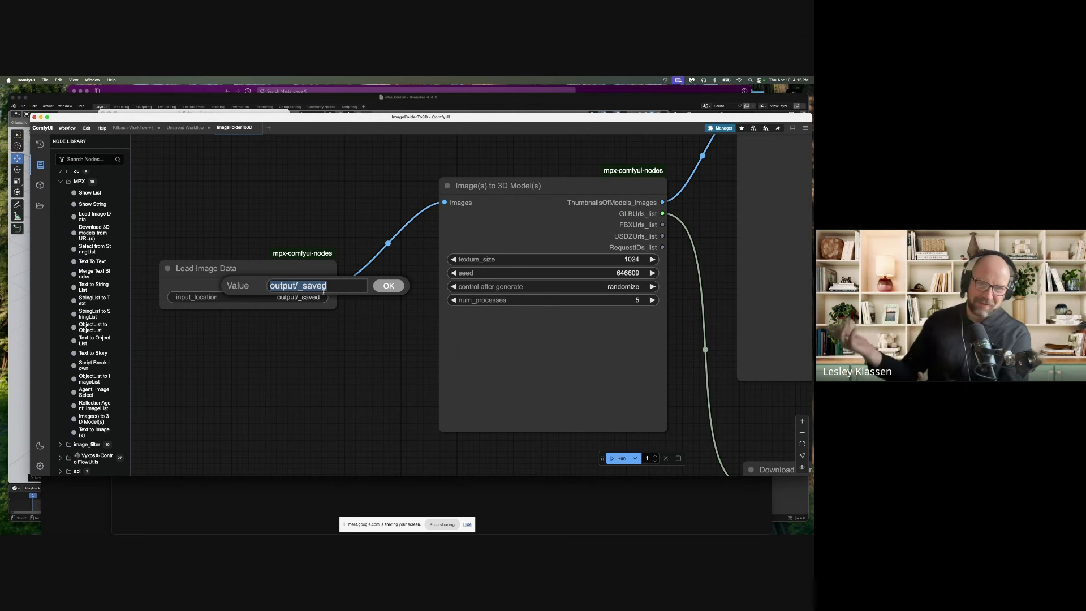
pyautogui.click(378, 287)
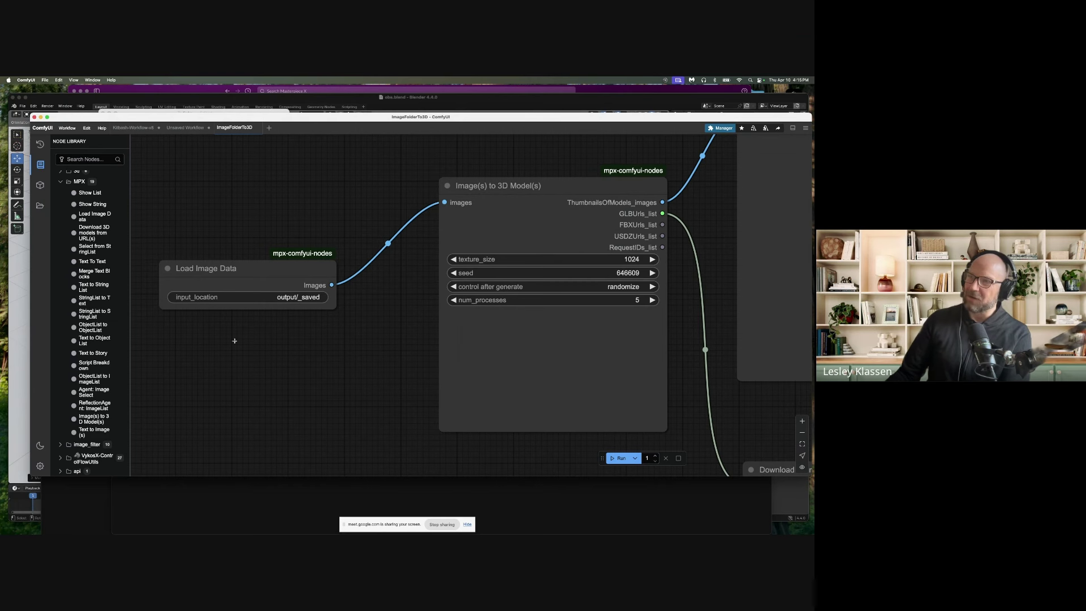
pyautogui.moveTo(79, 420); pyautogui.dragTo(226, 373)
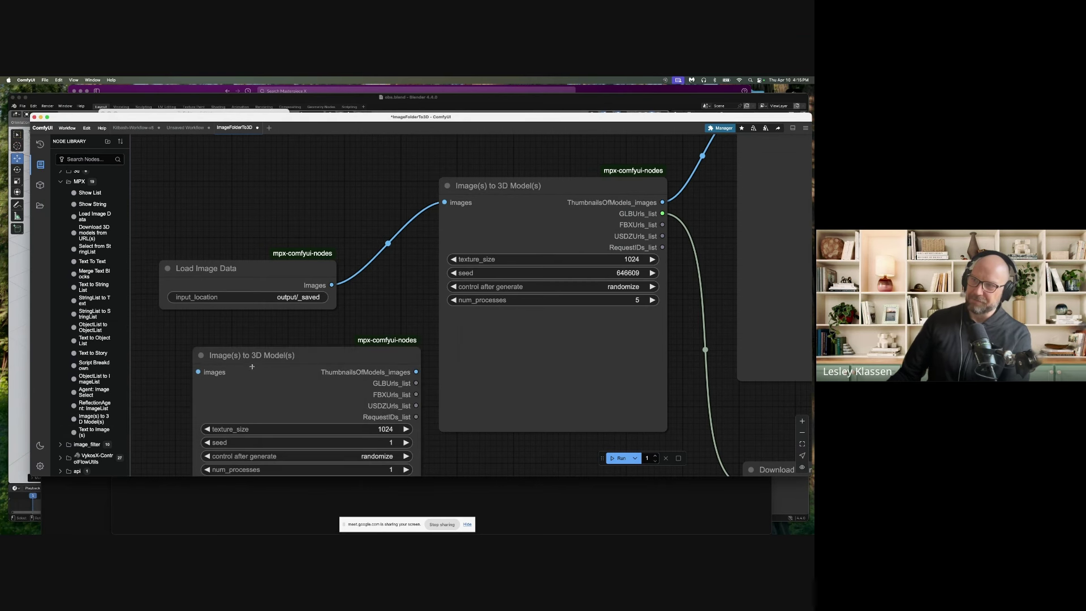
pyautogui.hotkey('ctrl', 'z')
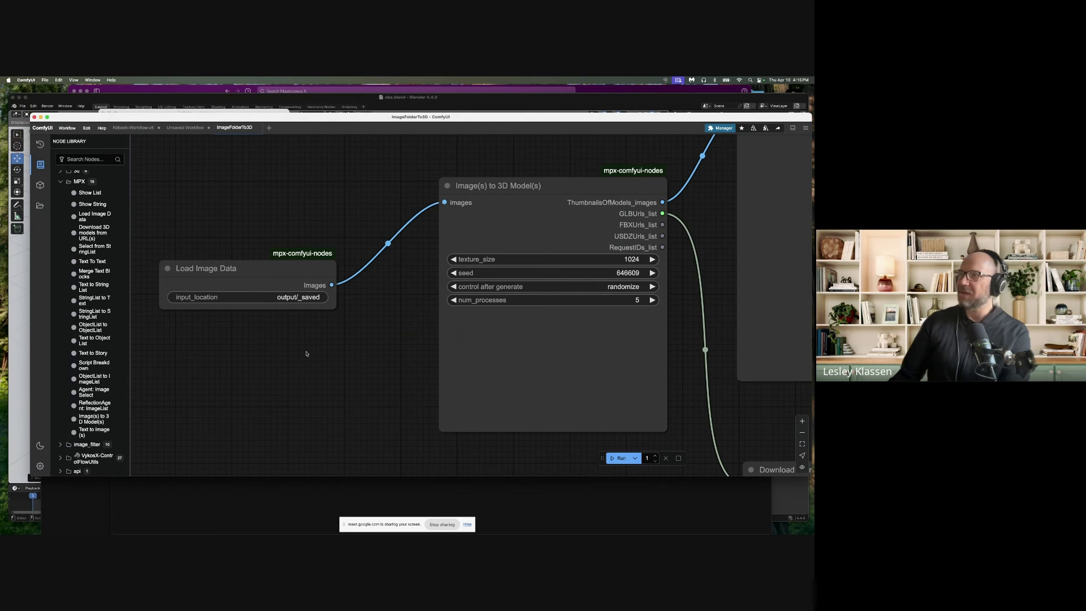
# Examine the texture_size, seed, num_processes and output lists of the Image(s) to 3D Model(s) node
pyautogui.hscroll(5, 304, 354)
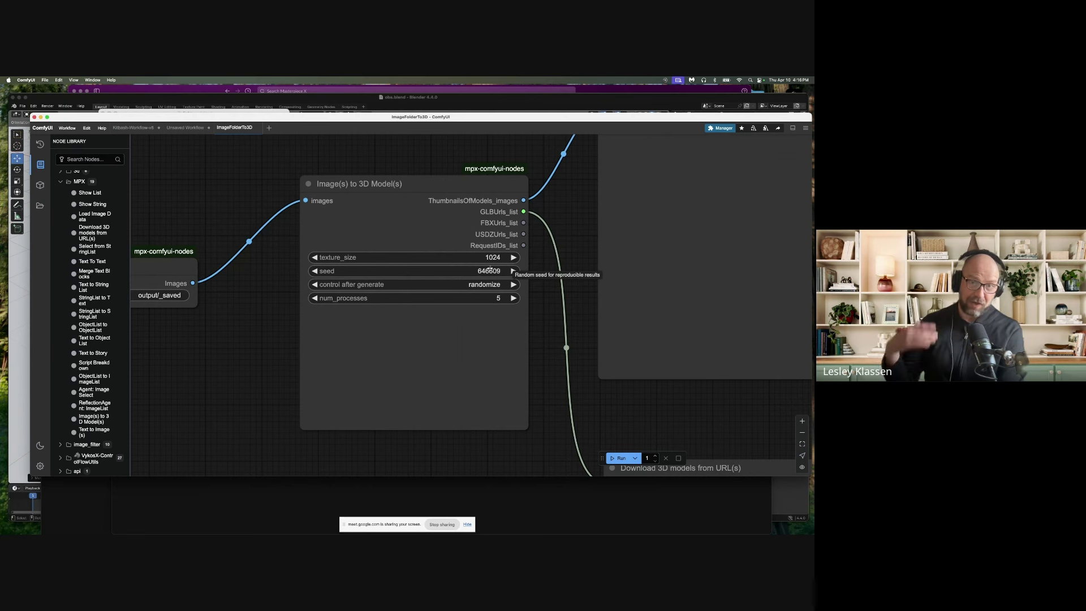
pyautogui.scroll(2, 545, 306)
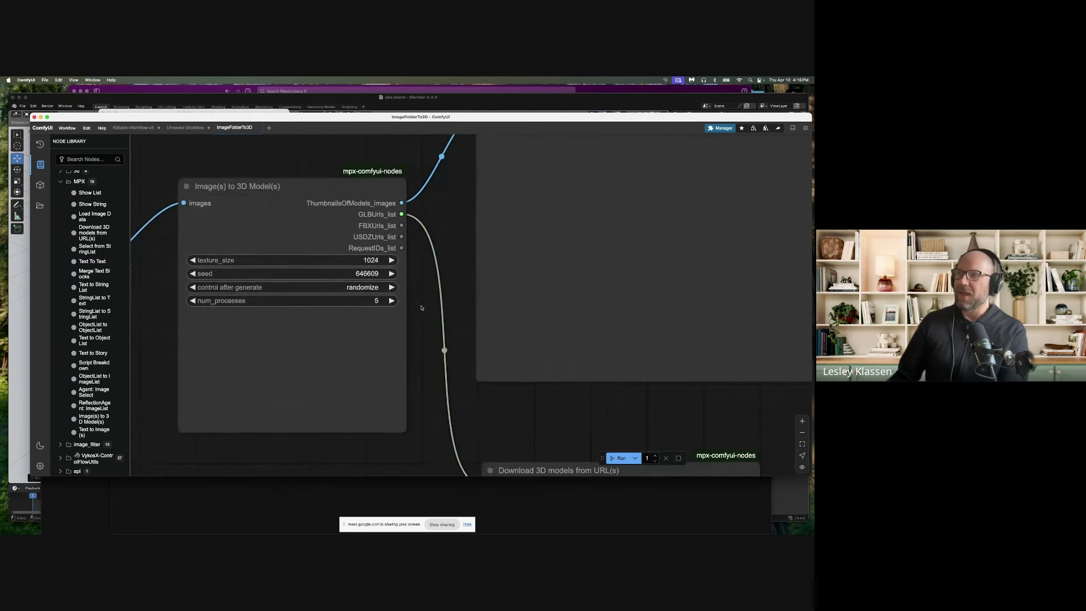
pyautogui.scroll(-4, 510, 300)
pyautogui.scroll(3, 462, 290)
pyautogui.scroll(2, 462, 291)
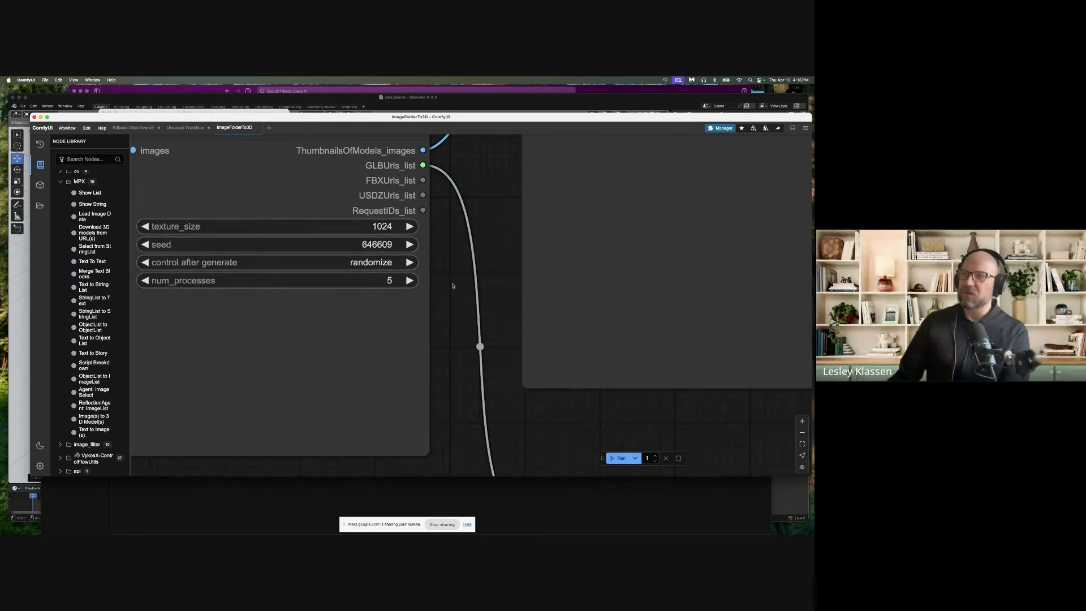
pyautogui.hscroll(-3, 497, 289)
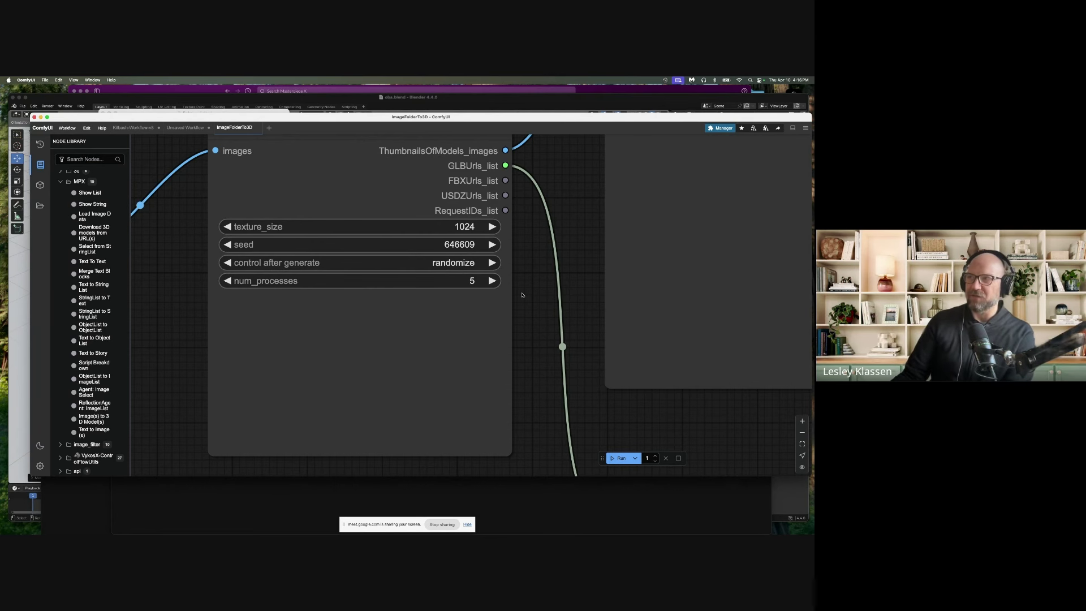
pyautogui.scroll(-5, 522, 294)
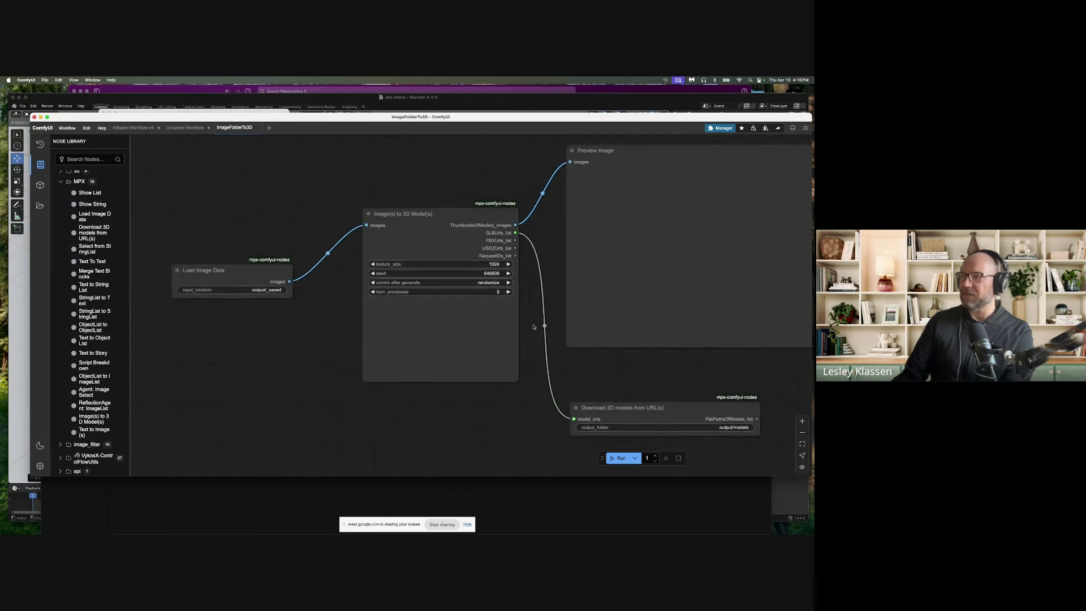
# Set the output_folder of the Download 3D models from URL(s) node to output
pyautogui.moveTo(533, 327); pyautogui.dragTo(525, 314)
pyautogui.moveTo(583, 446); pyautogui.dragTo(311, 345)
pyautogui.scroll(10, 328, 346)
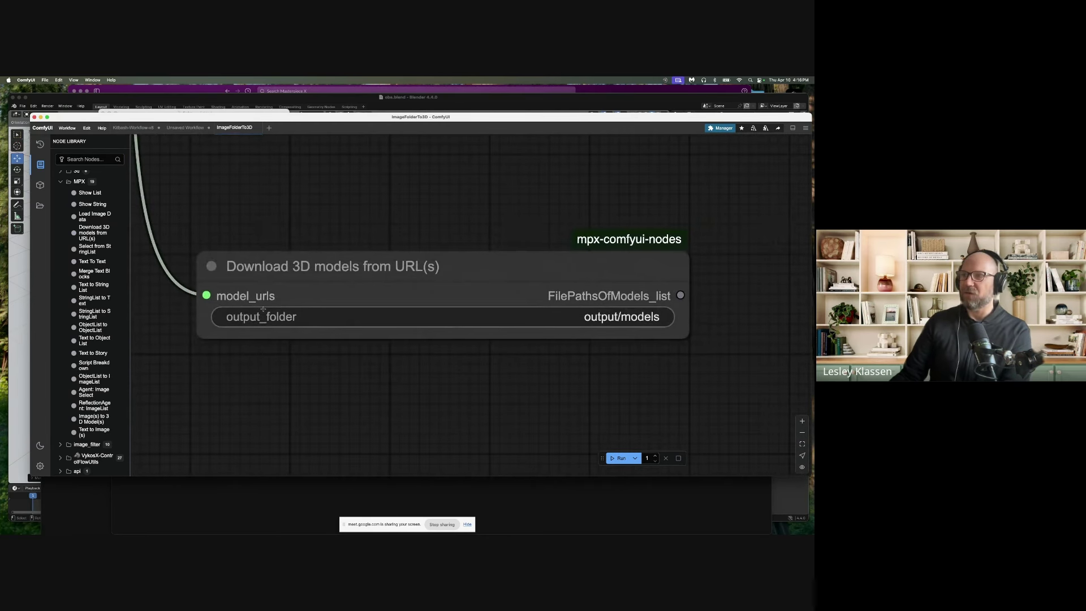
pyautogui.click(627, 316)
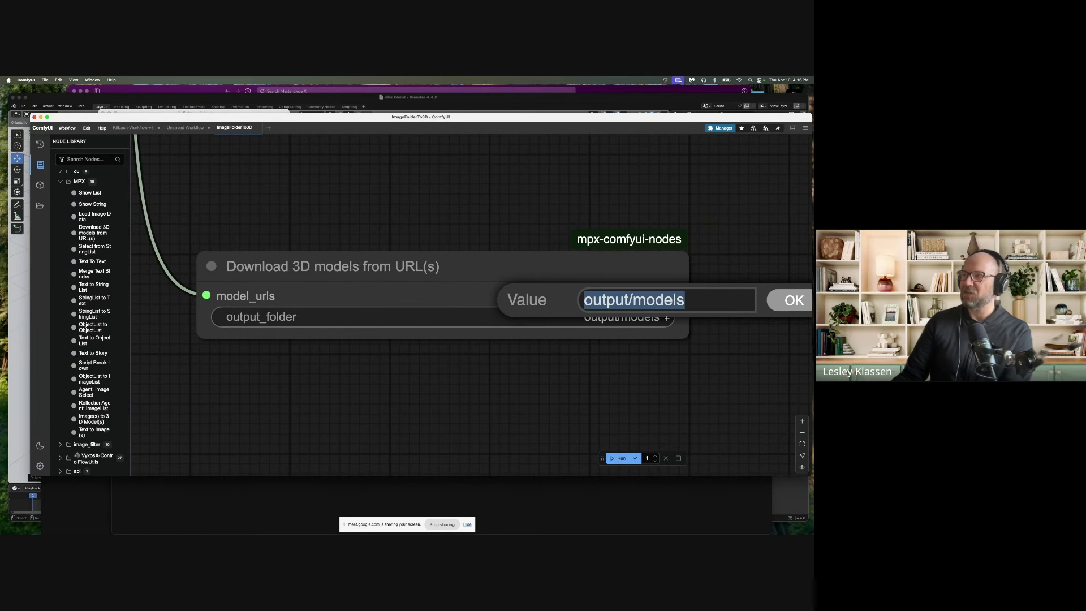
pyautogui.press('Right')
pyautogui.press('BackSpace')
pyautogui.press('BackSpace')
pyautogui.press('BackSpace')
pyautogui.press('BackSpace')
pyautogui.press('BackSpace')
pyautogui.press('BackSpace')
pyautogui.press('BackSpace')
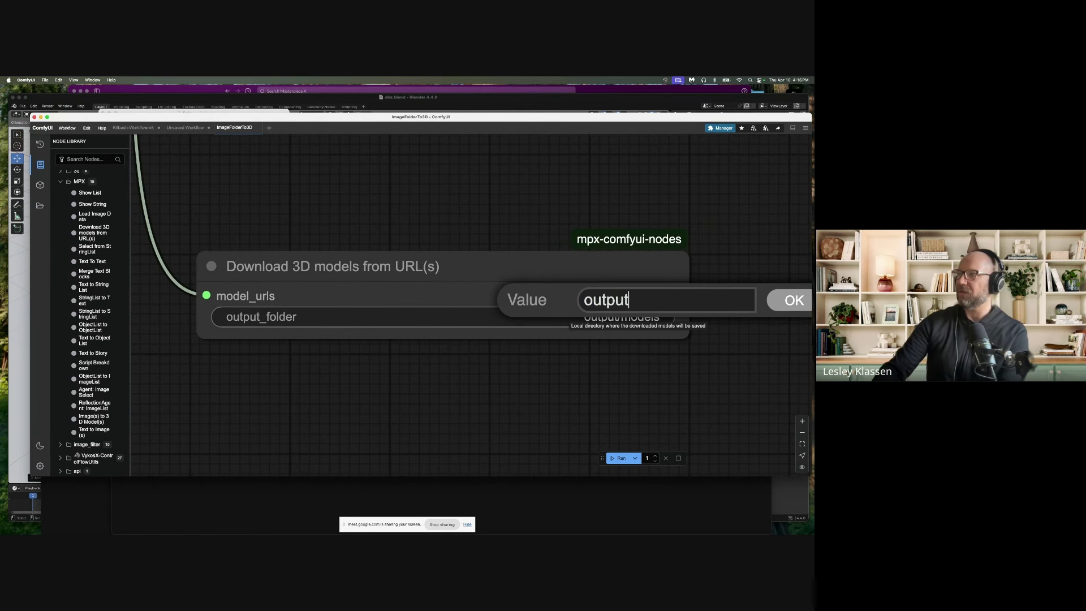
pyautogui.press('Return')
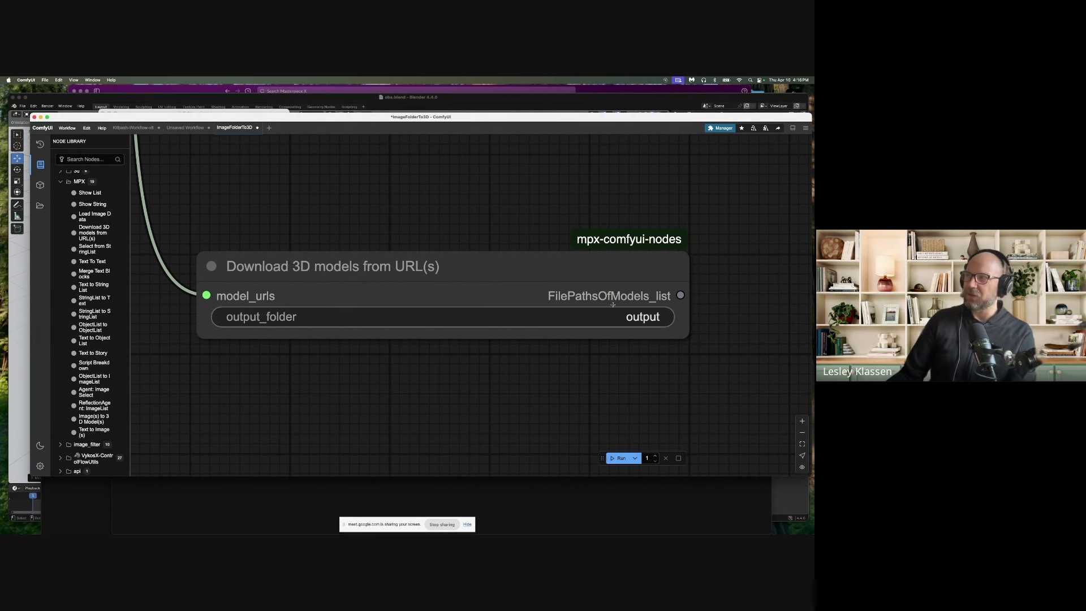
# Run the ImageFolderTo3D workflow and bring its Load Image Data, Image(s) to 3D Model(s) and download nodes into view
pyautogui.click(620, 459)
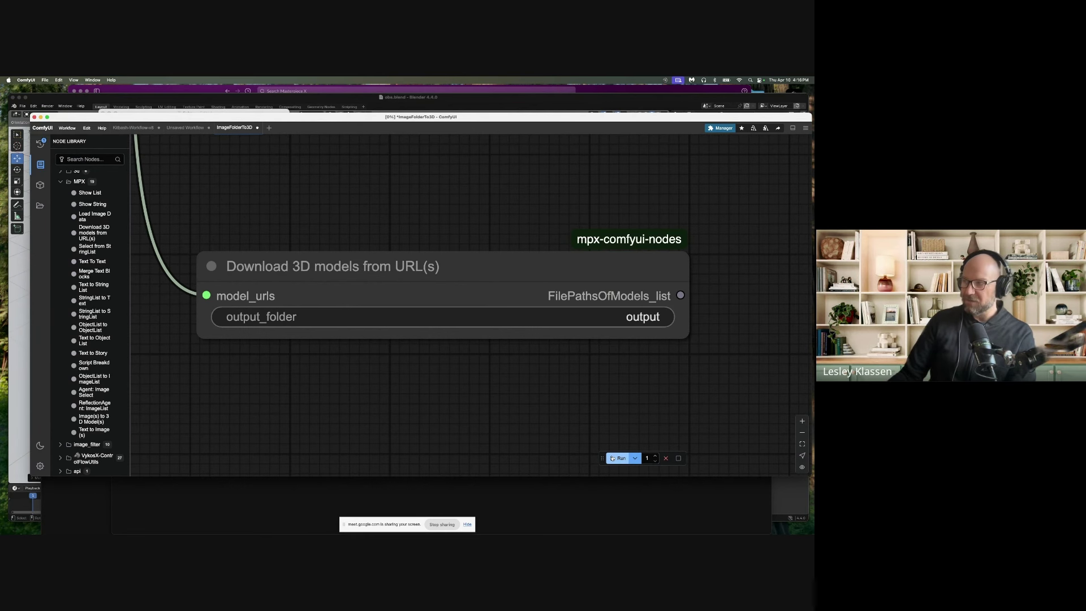
pyautogui.scroll(-5, 397, 407)
pyautogui.hscroll(-5, 475, 402)
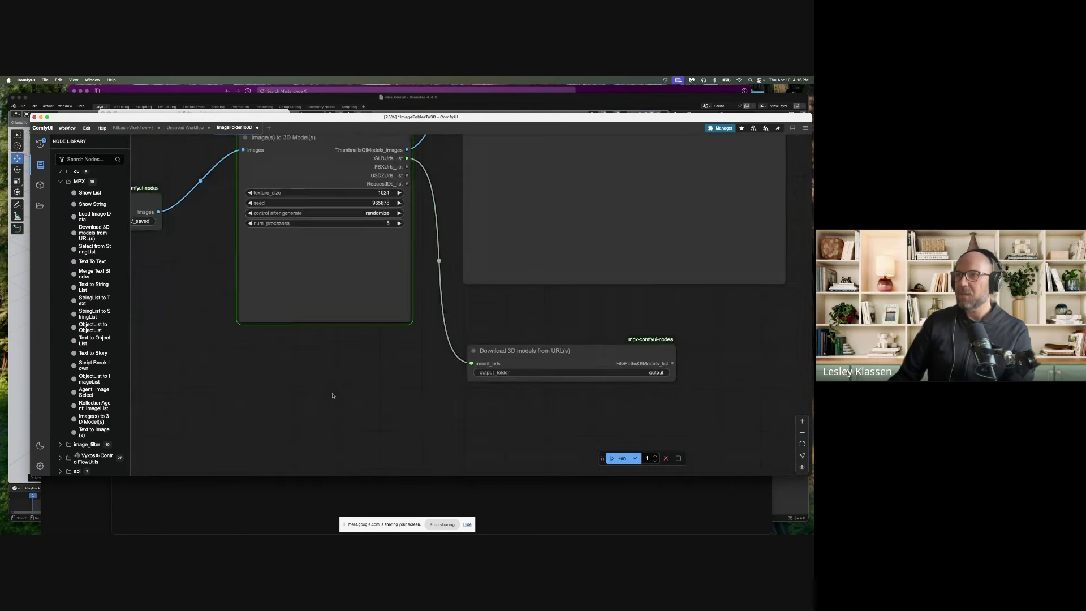
pyautogui.hscroll(-2, 422, 407)
pyautogui.scroll(1, 421, 403)
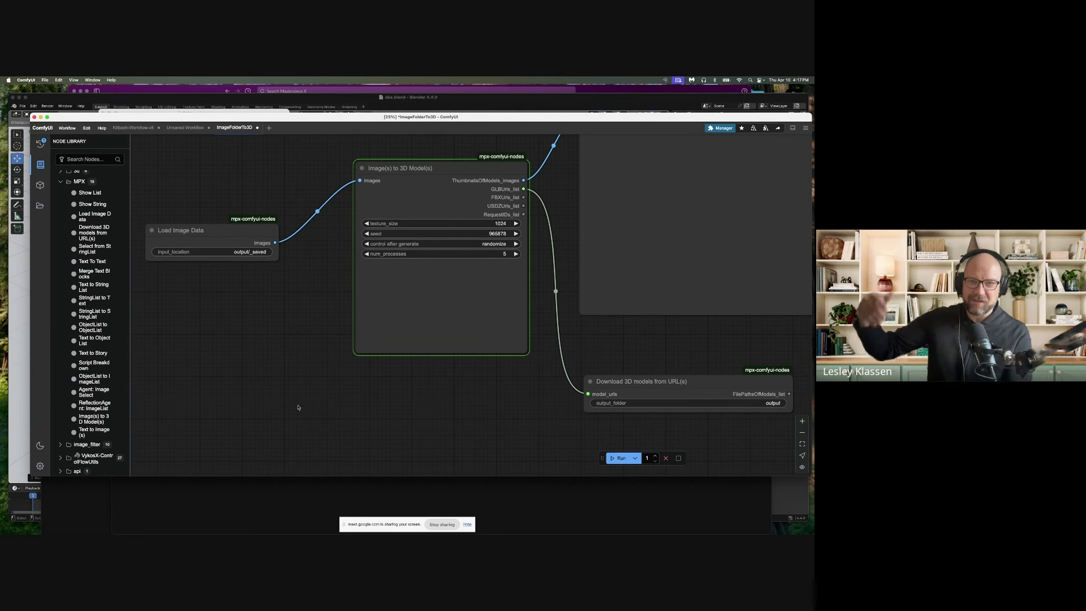
# Switch to the Masterpiece X page in Chrome and examine the progress of the newly submitted models in the History list
pyautogui.moveTo(433, 117); pyautogui.dragTo(432, 149)
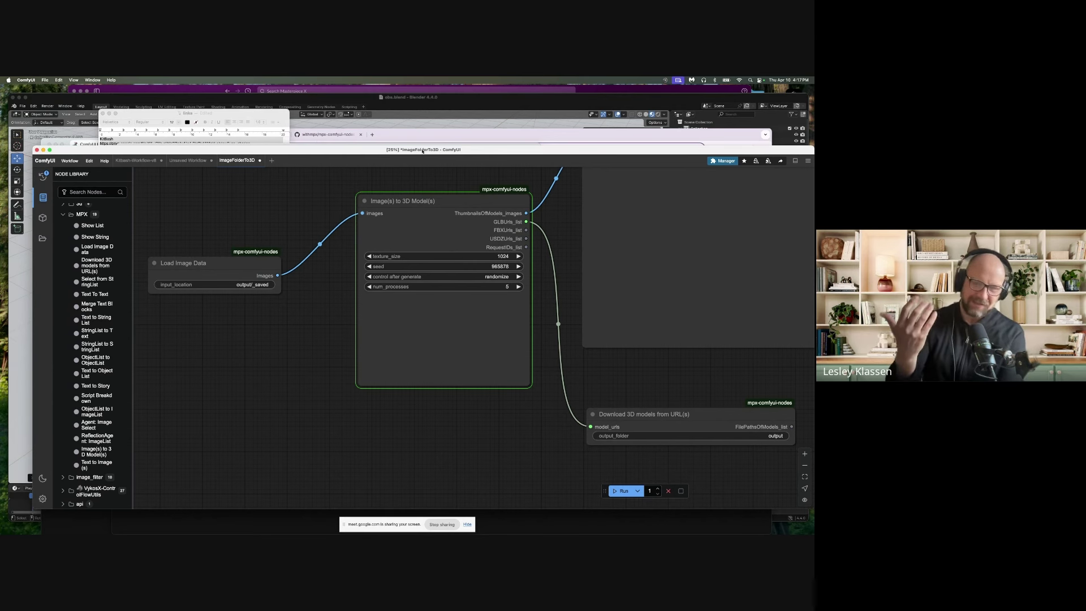
pyautogui.click(422, 138)
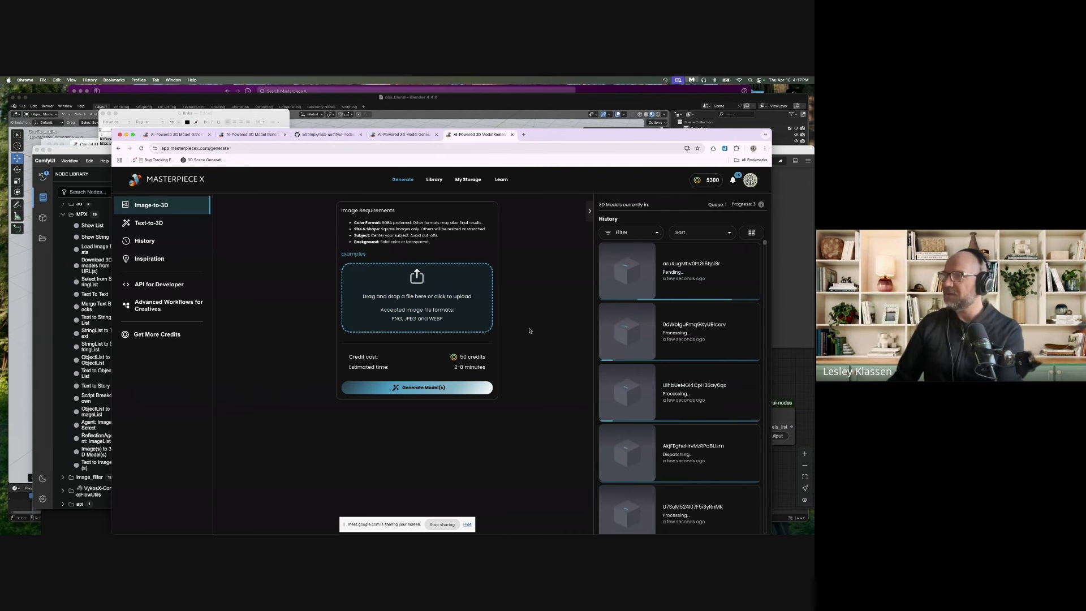
pyautogui.hotkey('ctrl', 'alt', 'u')
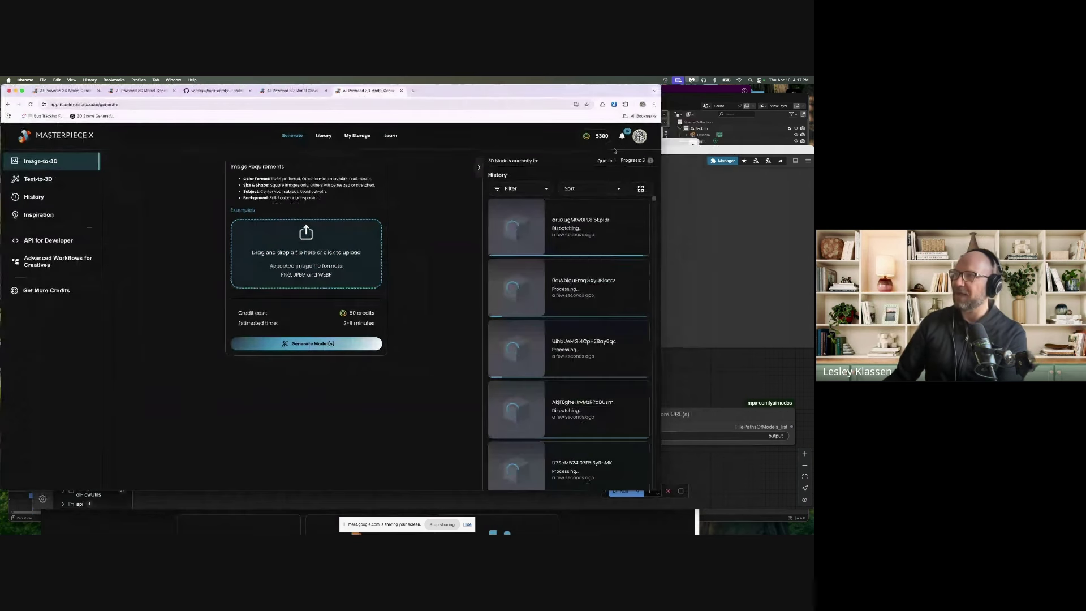
pyautogui.scroll(-3, 562, 324)
pyautogui.scroll(3, 563, 324)
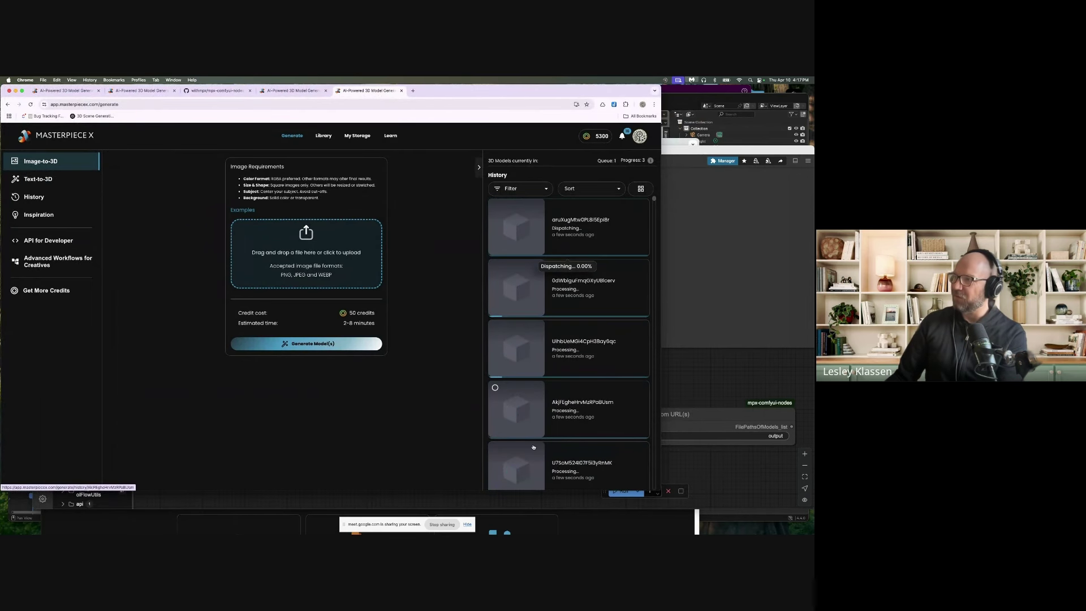
pyautogui.scroll(-1, 529, 396)
pyautogui.scroll(1, 534, 454)
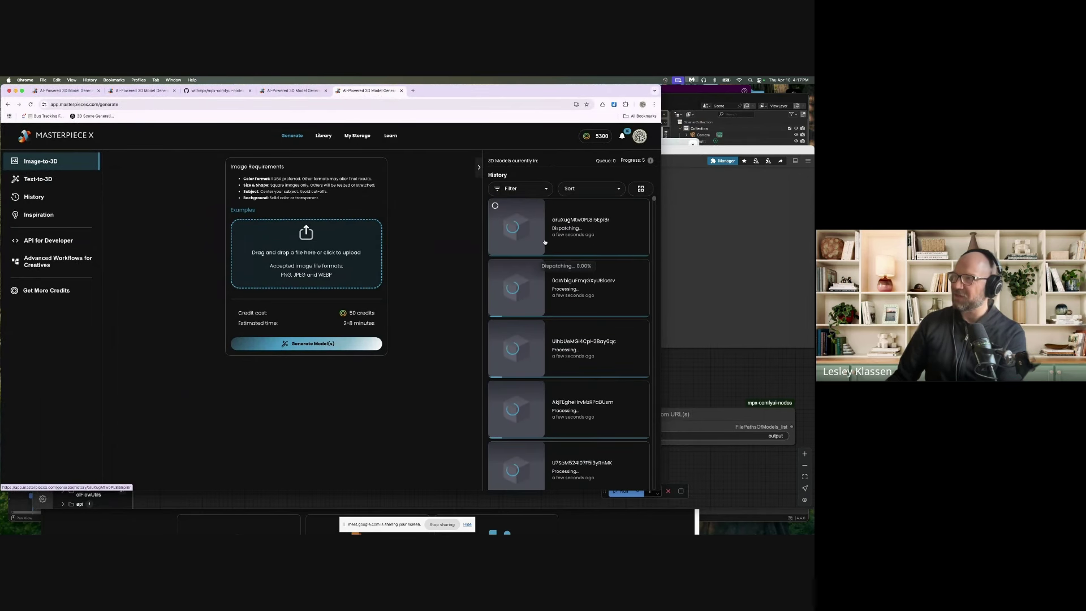
pyautogui.scroll(-1, 531, 456)
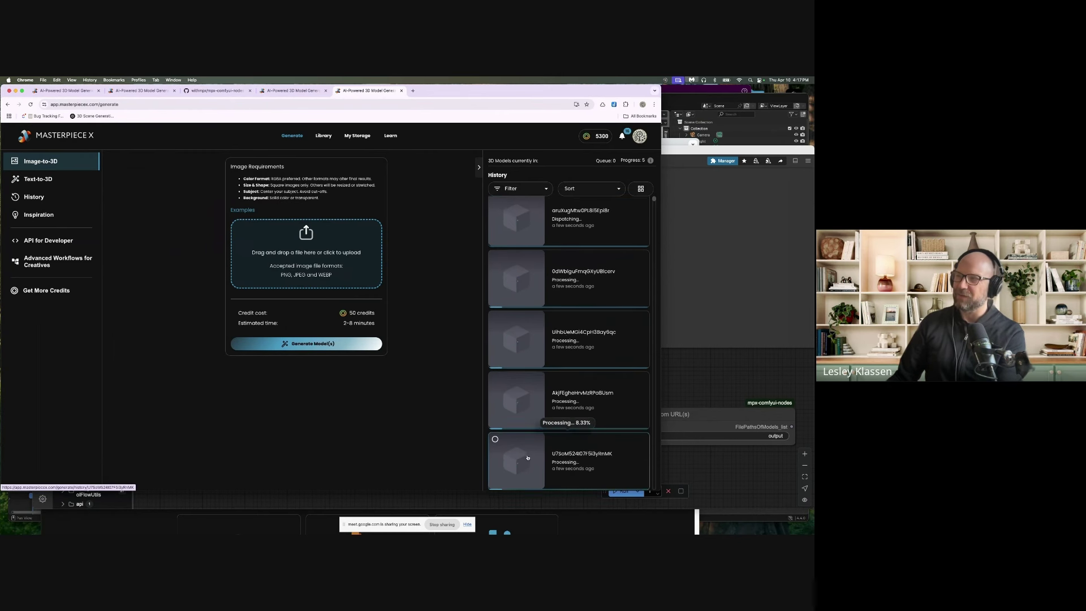
pyautogui.scroll(-1, 528, 457)
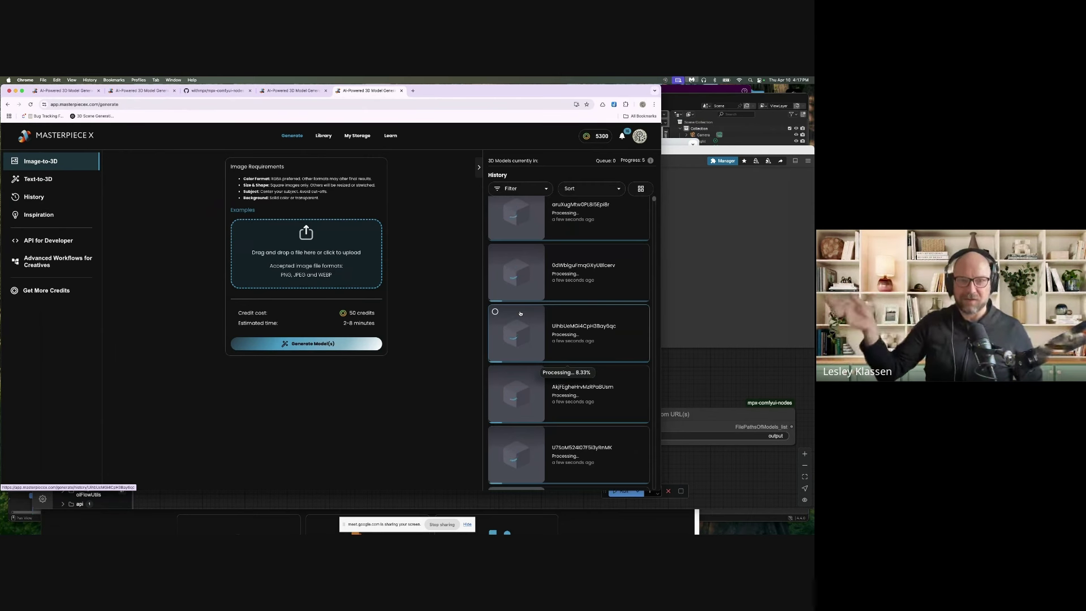
# Switch back to ComfyUI and inspect the num_processes setting of the running Image(s) to 3D Model(s) node
pyautogui.press('super+Tab')
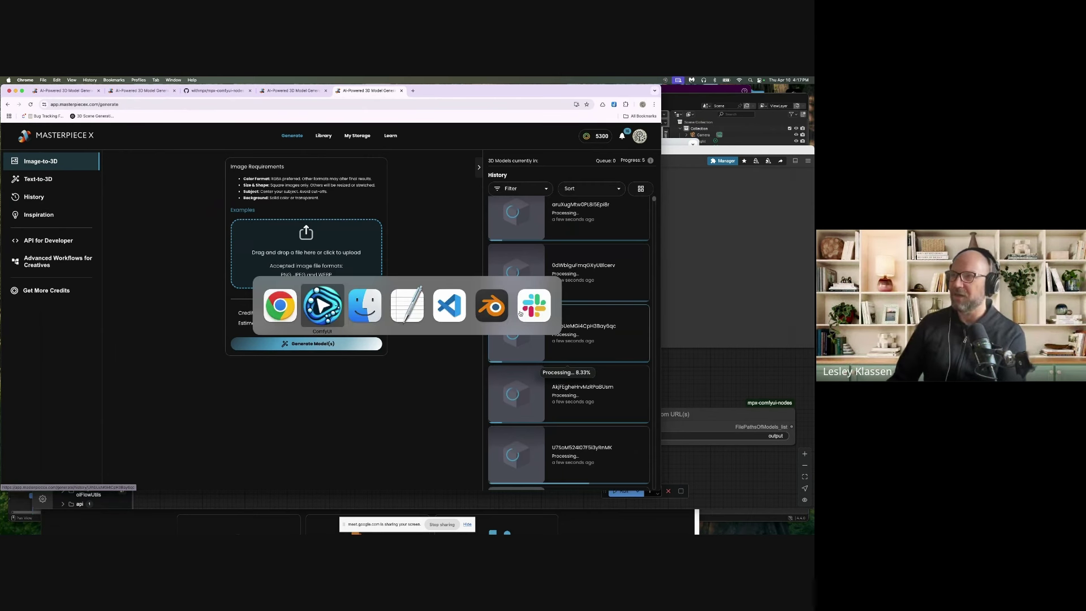
pyautogui.moveTo(623, 328); pyautogui.dragTo(595, 351)
pyautogui.scroll(4, 192, 288)
pyautogui.moveTo(260, 307); pyautogui.dragTo(194, 379)
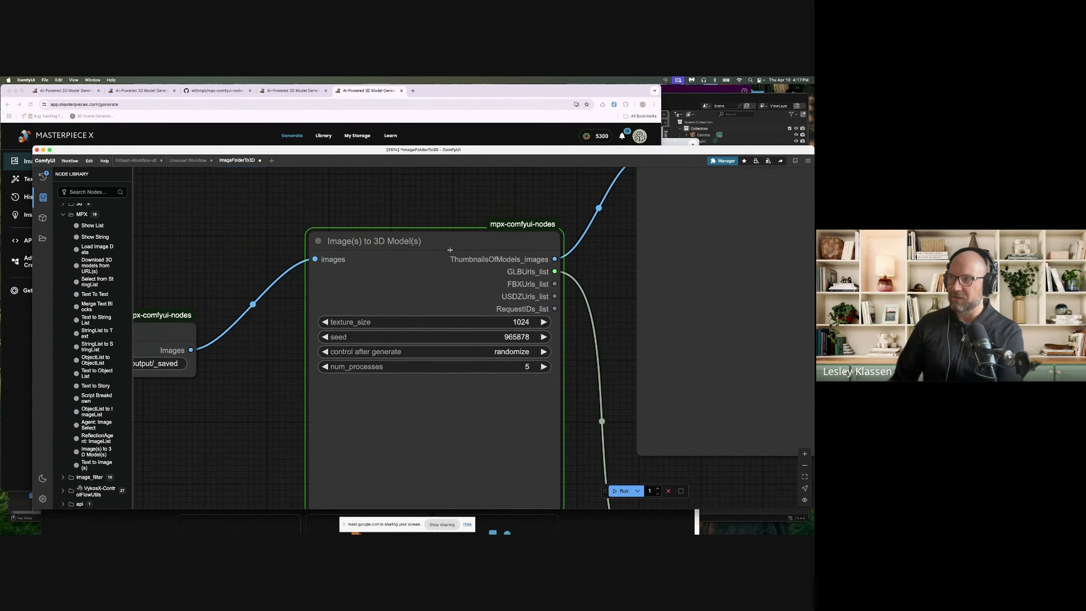
# Switch to Masterpiece X in Chrome and examine the finished thumbnails and the still-processing models in the History list
pyautogui.press('super+Tab')
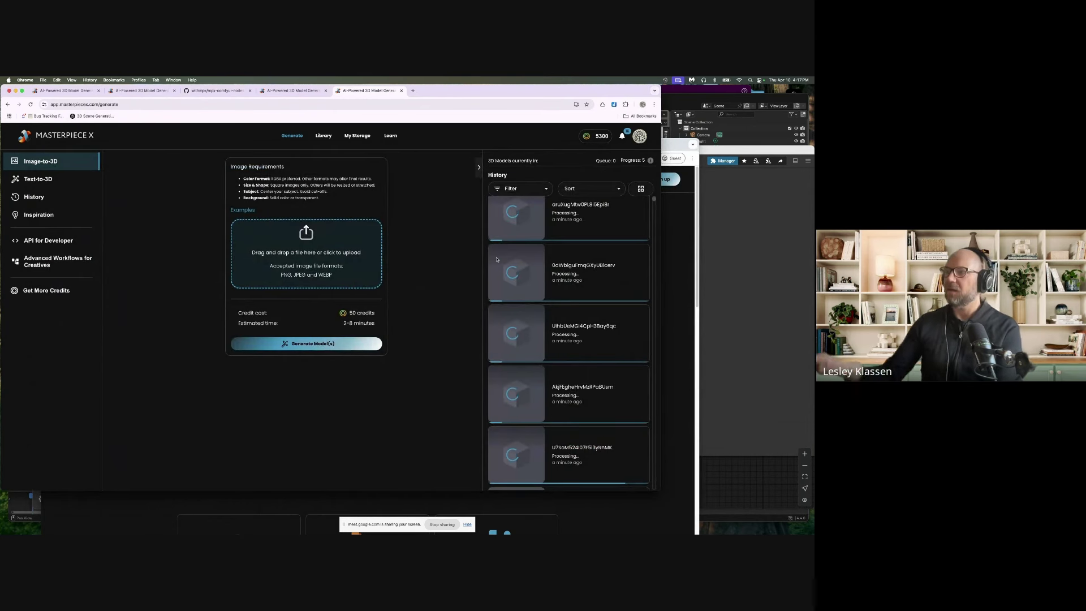
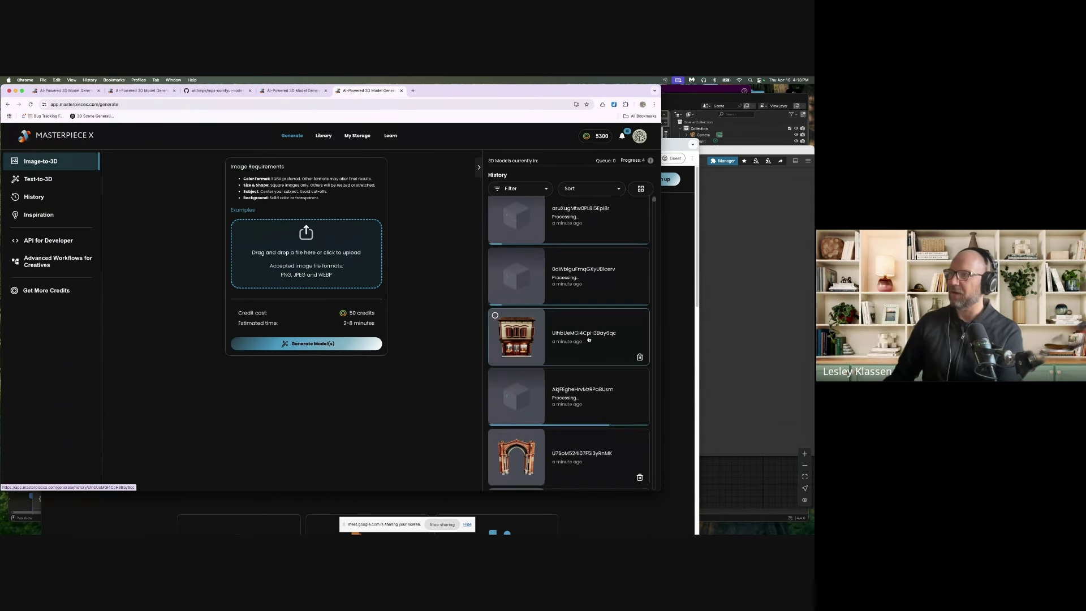
pyautogui.scroll(1, 594, 334)
pyautogui.scroll(-1, 588, 340)
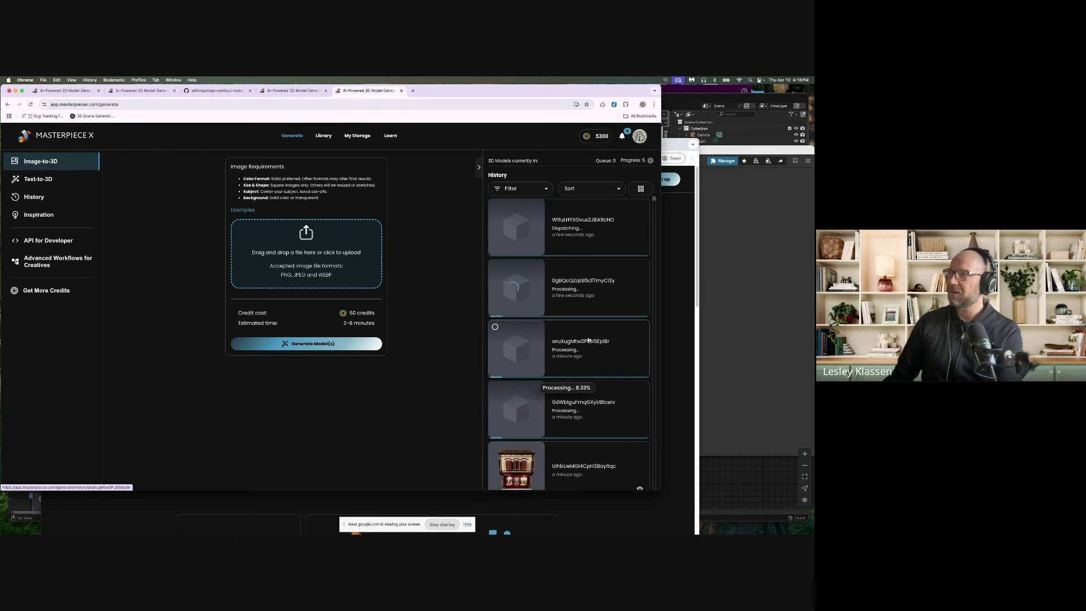
pyautogui.scroll(-5, 589, 339)
pyautogui.scroll(3, 579, 371)
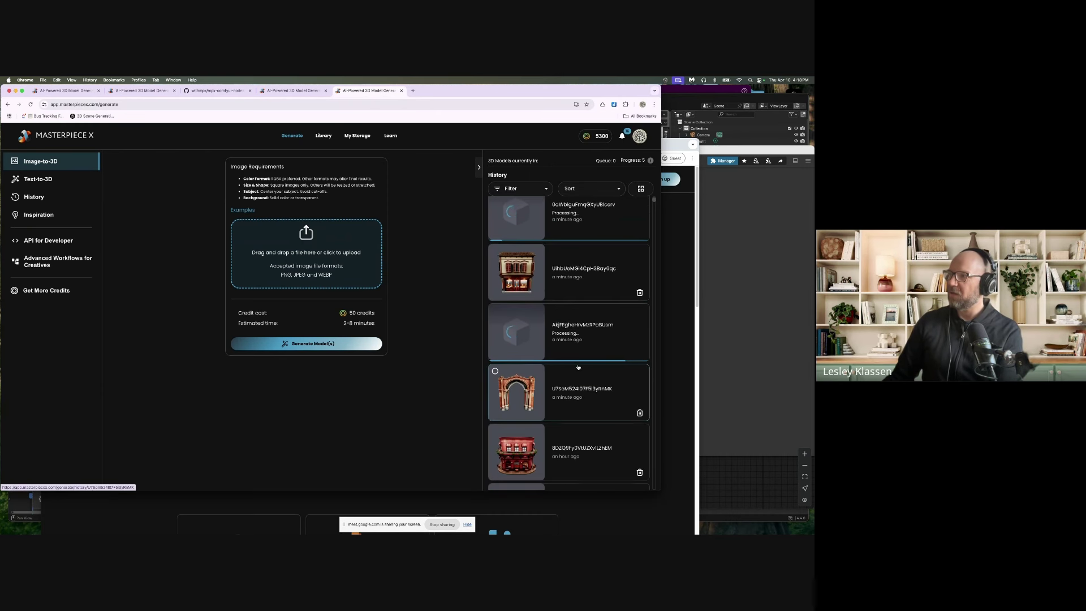
pyautogui.scroll(2, 562, 355)
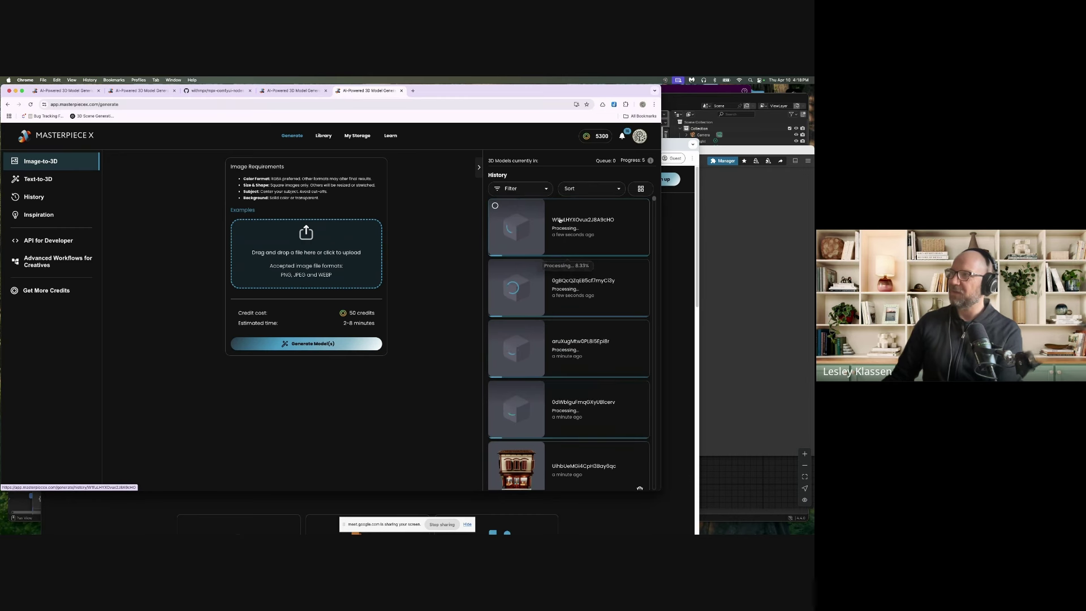
pyautogui.scroll(-4, 567, 270)
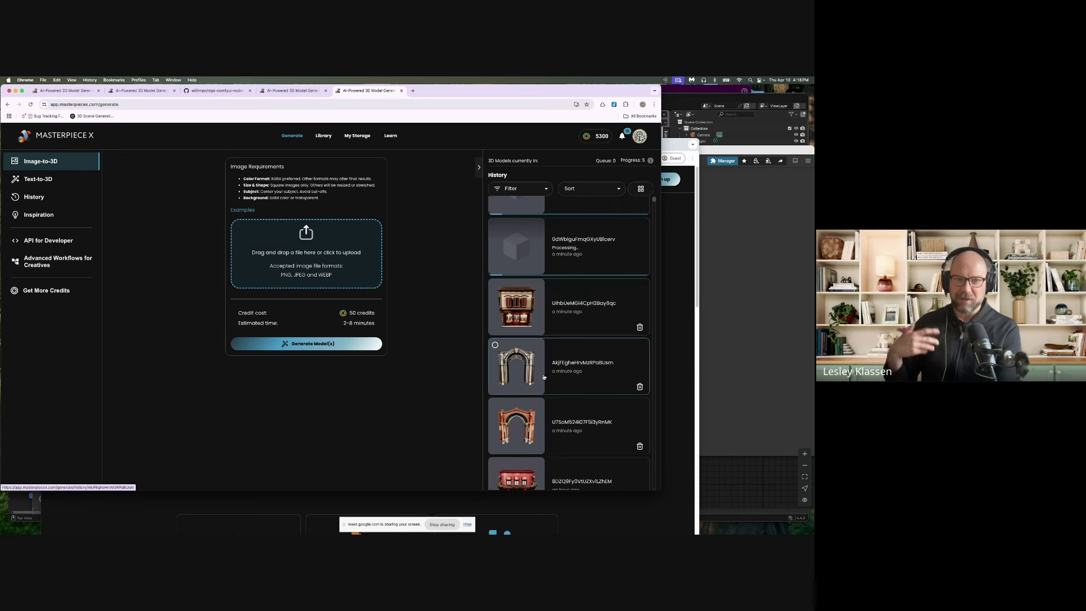
pyautogui.scroll(1, 546, 378)
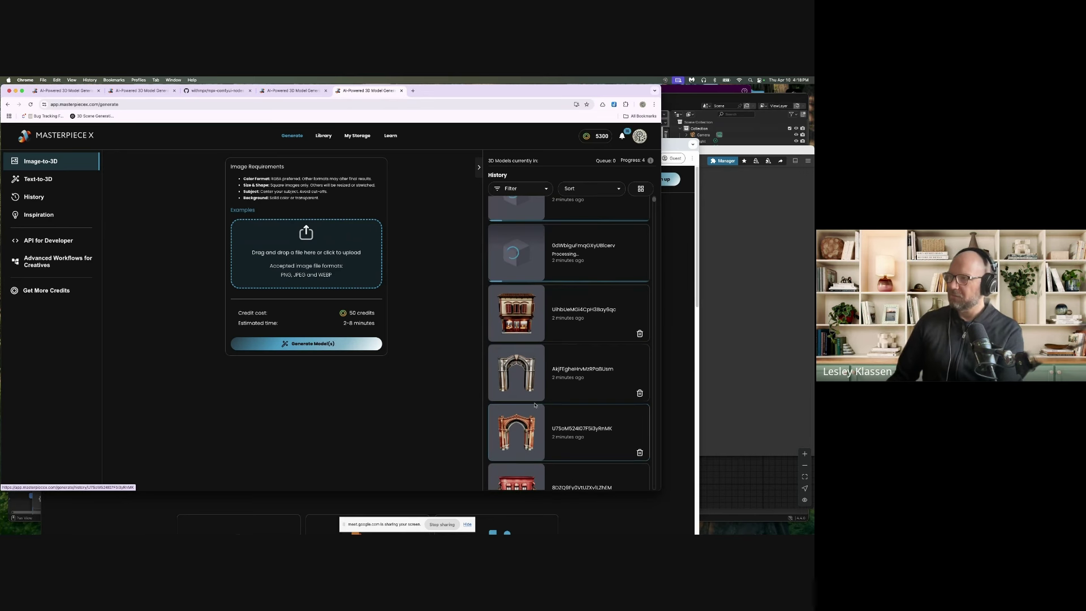
pyautogui.scroll(-1, 521, 372)
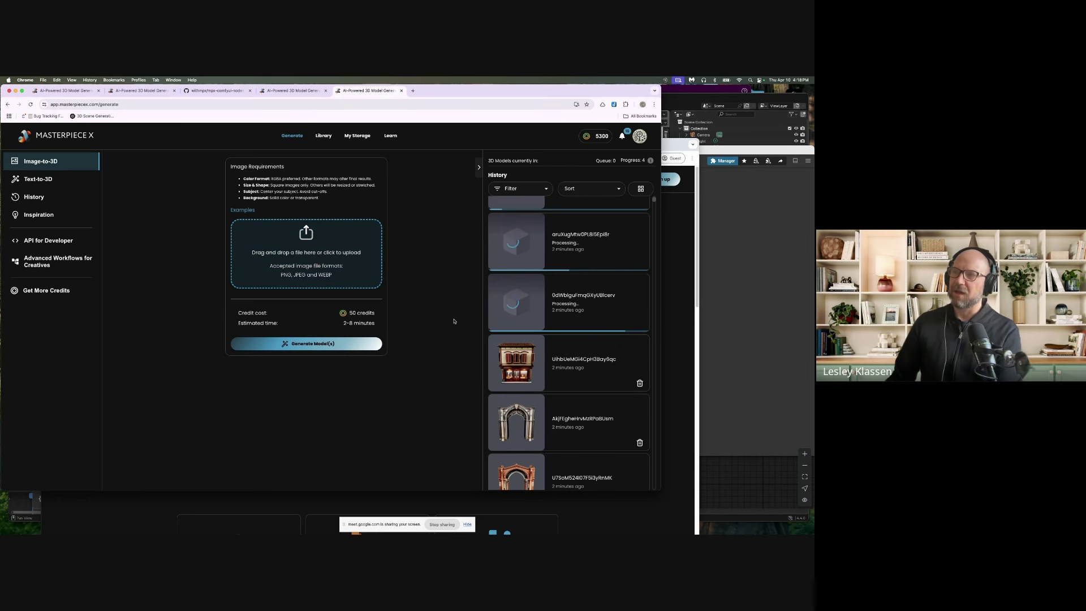
# Return to ComfyUI and check the progress and model preview on the Image(s) to 3D Model(s) node
pyautogui.press('super+Tab')
pyautogui.moveTo(214, 294); pyautogui.dragTo(361, 252)
pyautogui.scroll(-3, 317, 283)
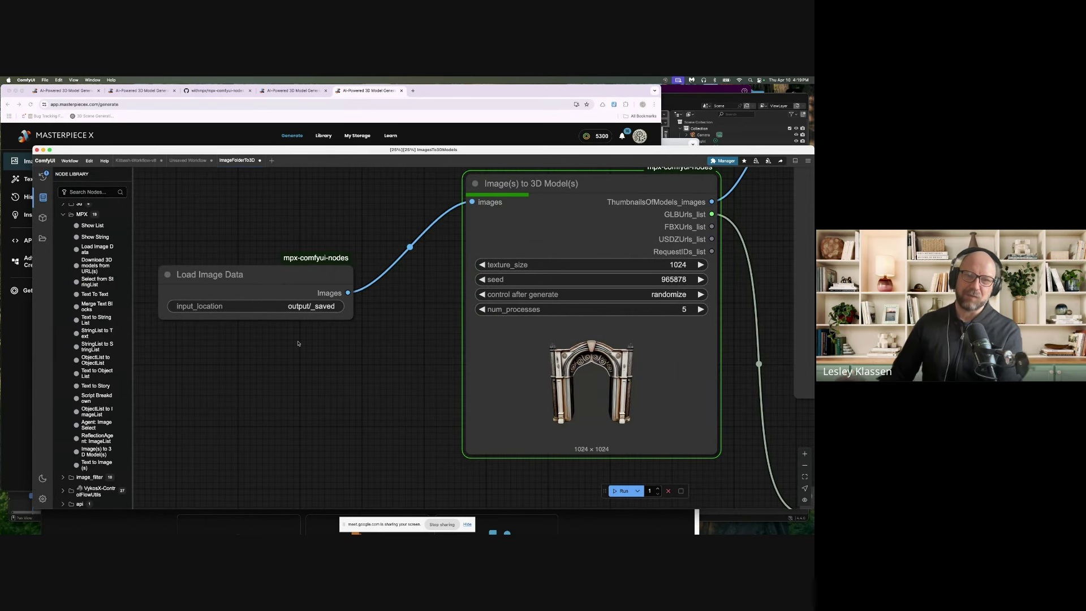
pyautogui.moveTo(298, 344); pyautogui.dragTo(324, 360)
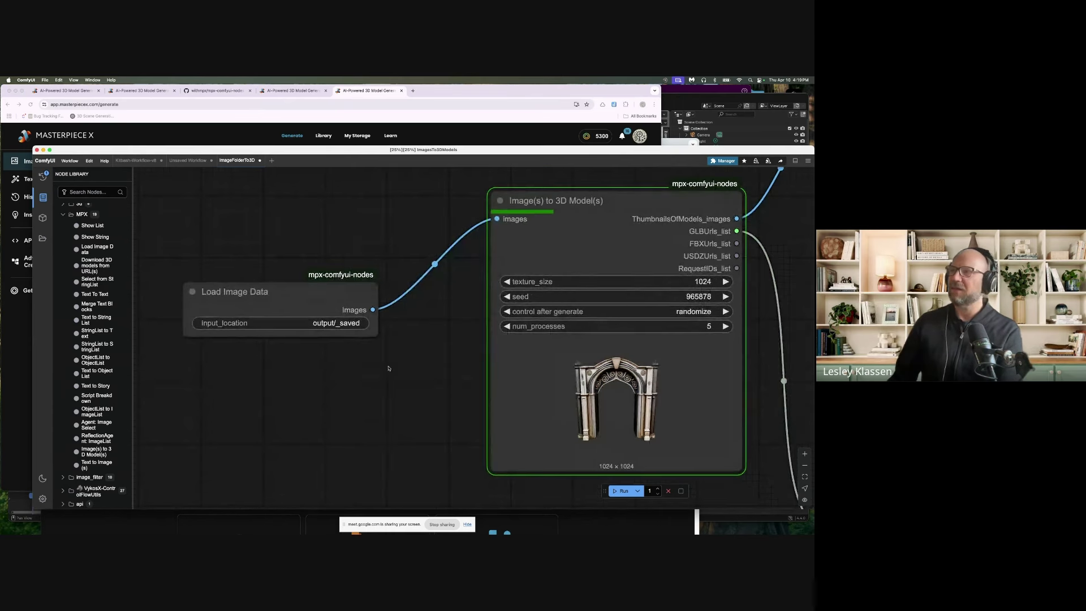
pyautogui.scroll(-2, 357, 360)
pyautogui.scroll(-4, 357, 361)
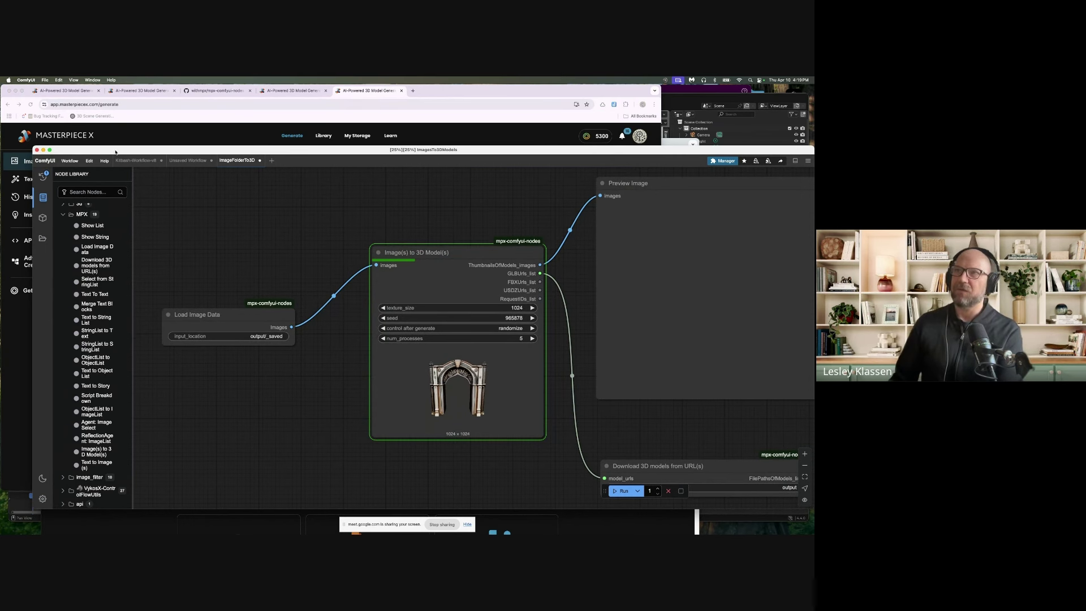
# Create a new blank workflow and place a Load Image Data node from the MPX category on its canvas
pyautogui.click(69, 160)
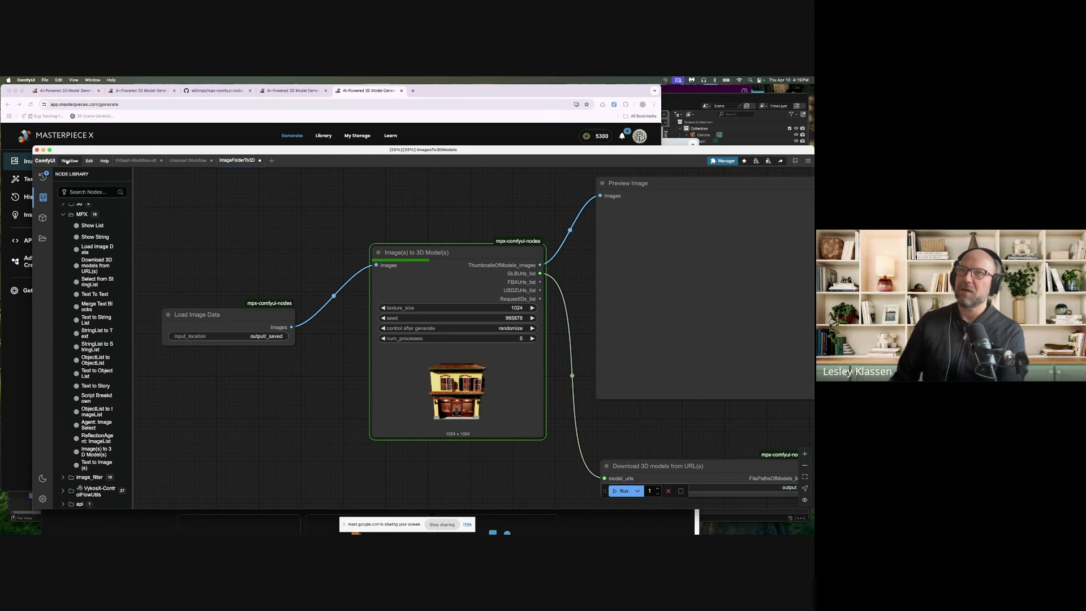
pyautogui.click(67, 171)
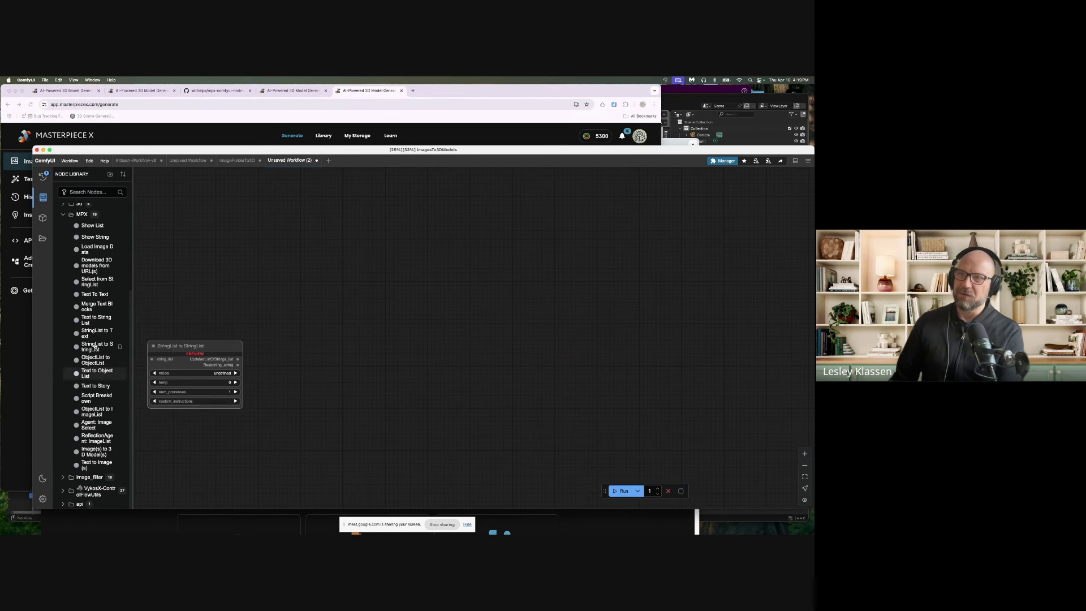
pyautogui.moveTo(95, 249); pyautogui.dragTo(252, 267)
# Check the input_location field of the new Load Image Data node, closing it without entering a path
pyautogui.click(301, 290)
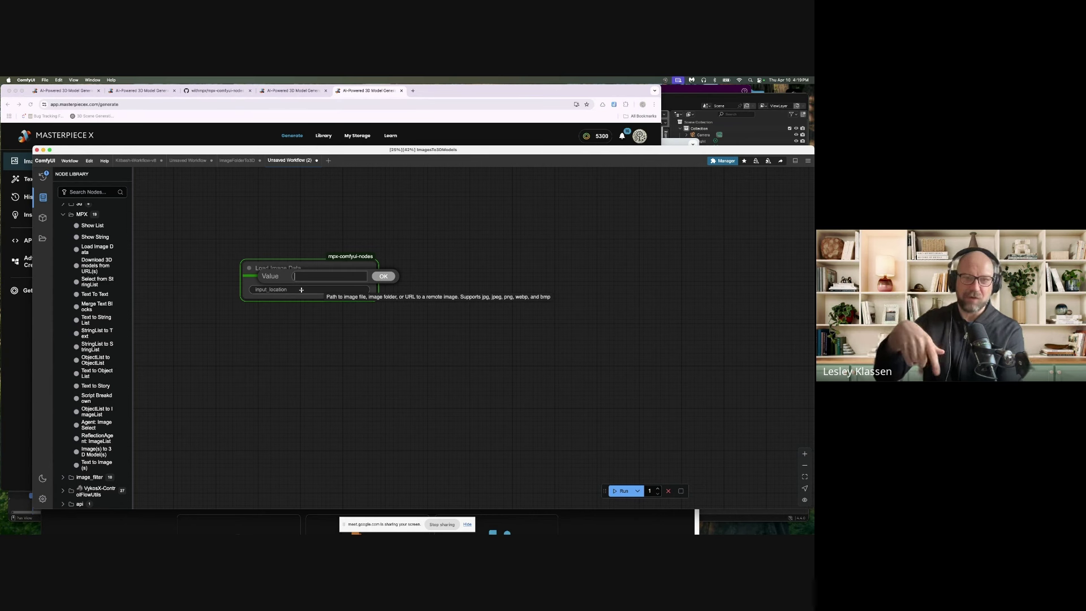
pyautogui.click(348, 336)
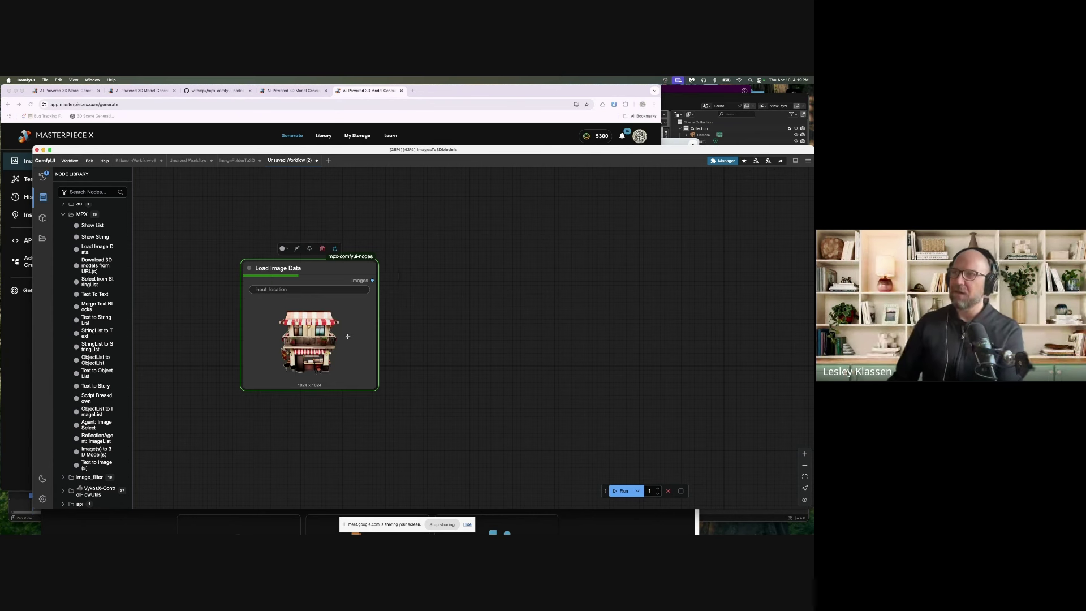
pyautogui.click(197, 315)
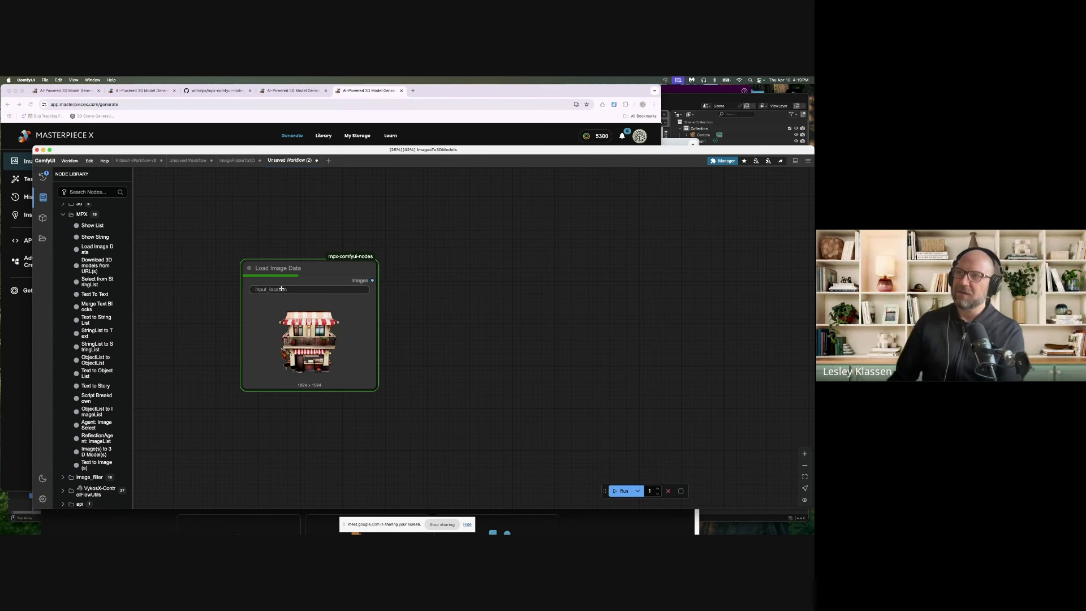
pyautogui.click(281, 289)
pyautogui.click(484, 305)
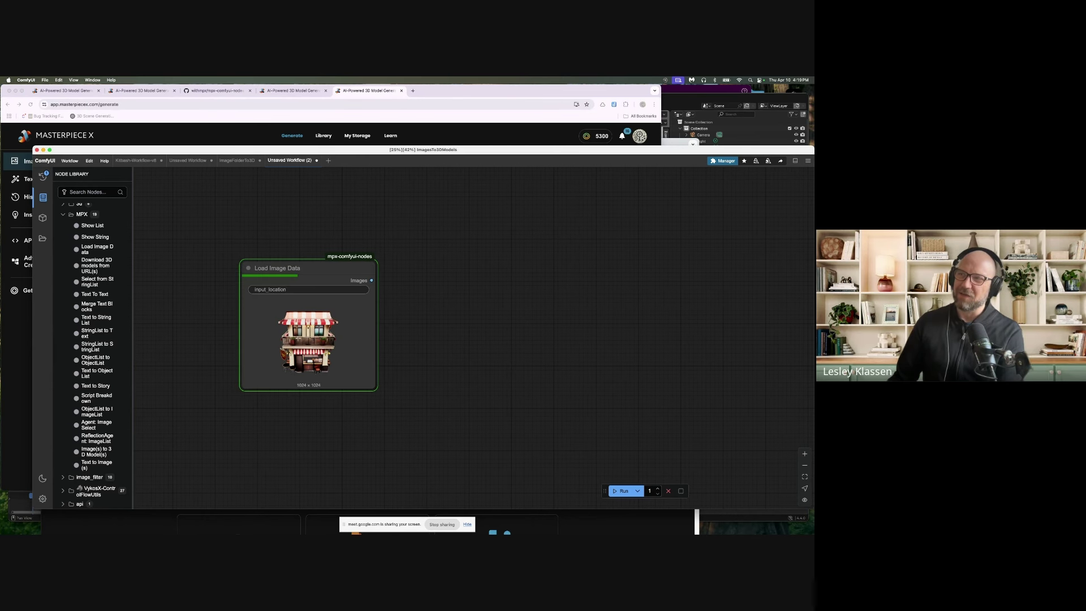
# View the ImageFolderTo3D workflow and the empty unsaved workflow, ending on the new workflow with the Load Image Data node
pyautogui.click(237, 161)
pyautogui.click(200, 161)
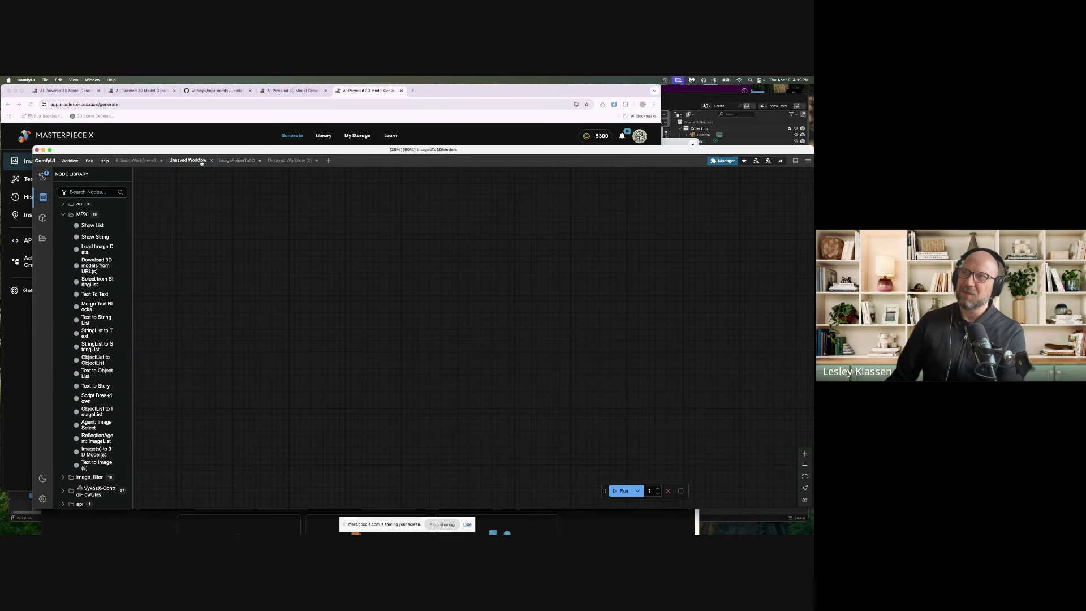
pyautogui.click(236, 161)
pyautogui.click(286, 161)
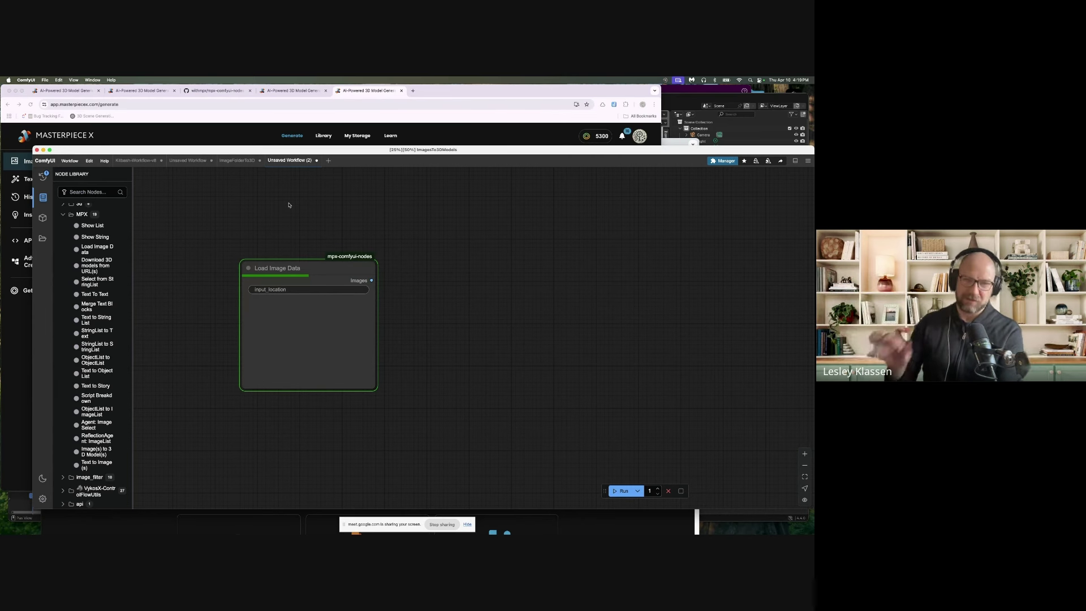
# Add an Image(s) to 3D Model(s) node beside Load Image Data and connect the Images output to its images input
pyautogui.moveTo(307, 264); pyautogui.dragTo(263, 259)
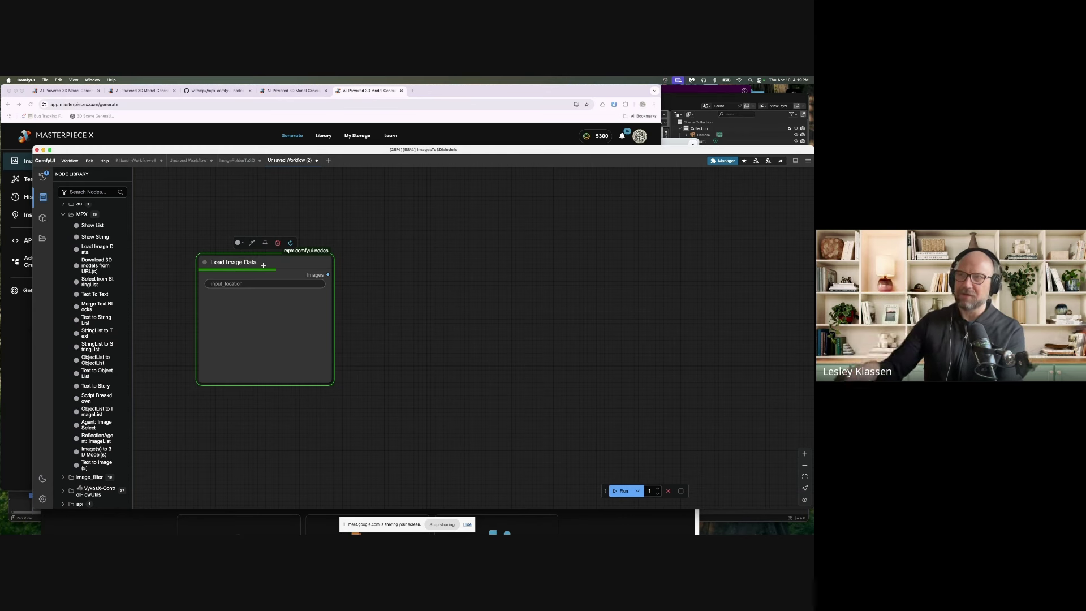
pyautogui.moveTo(94, 417)
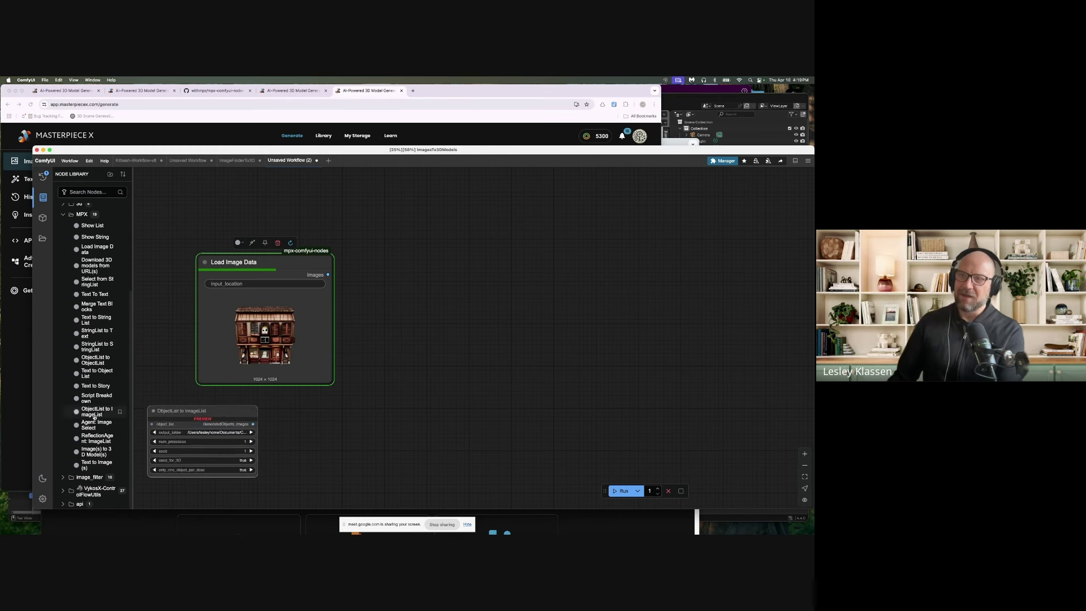
pyautogui.click(95, 451)
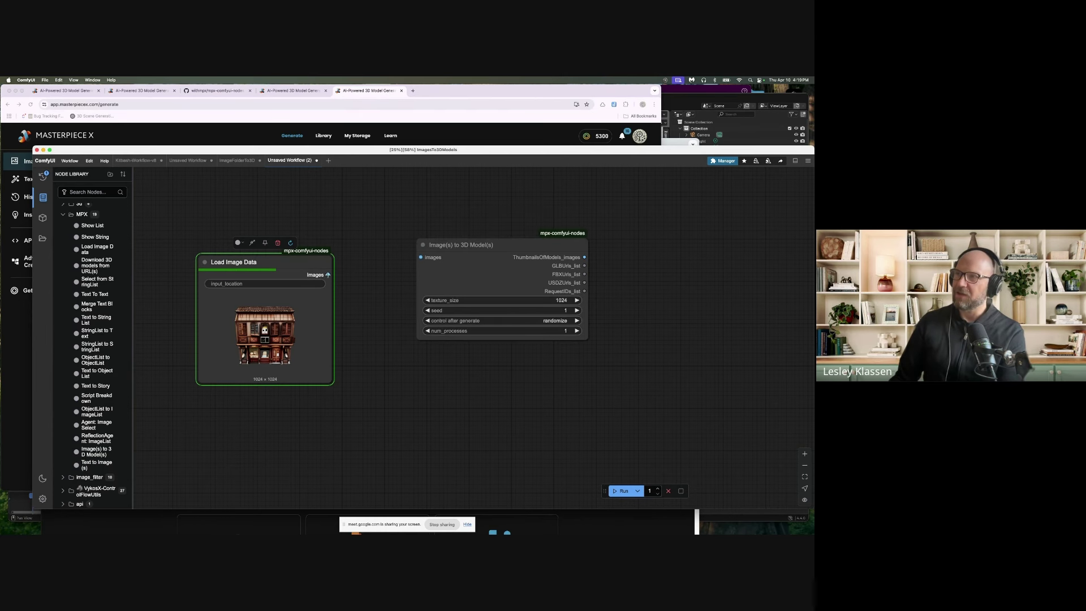
pyautogui.moveTo(328, 274); pyautogui.dragTo(416, 249)
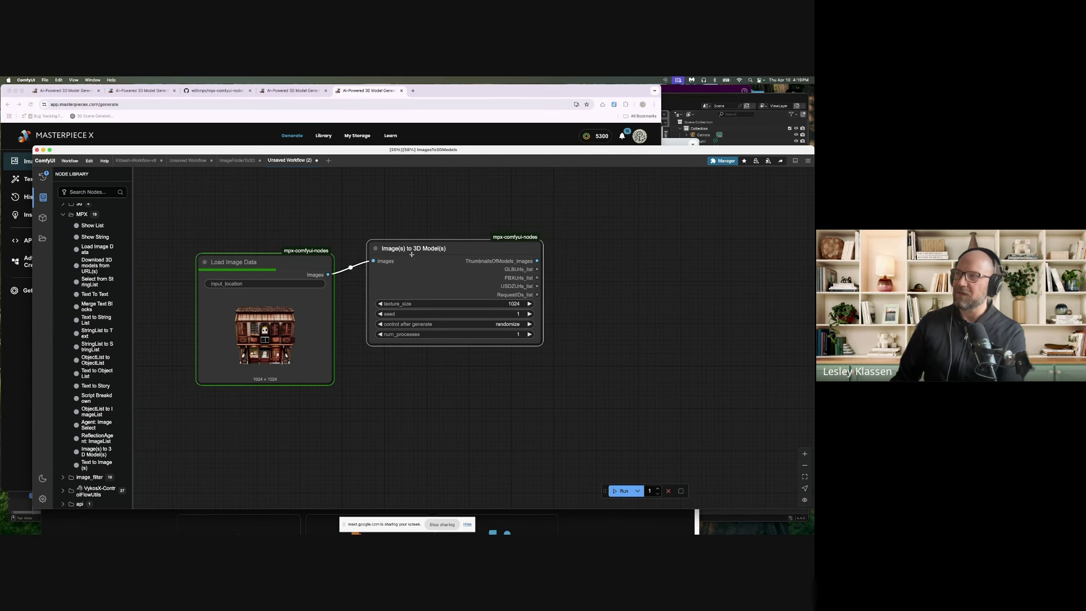
pyautogui.moveTo(625, 294); pyautogui.dragTo(597, 282)
pyautogui.scroll(3, 499, 275)
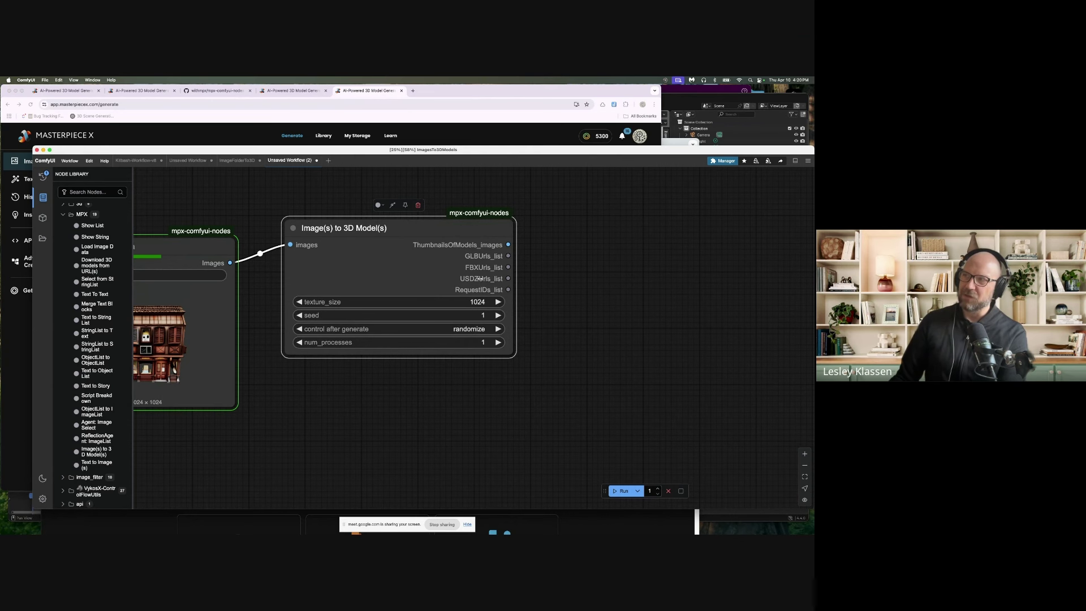
# Add a Download 3D models from URL(s) node and connect GLBUrls_list, FBXUrls_list and finally USDZUrls_list to its model_urls input
pyautogui.moveTo(96, 265); pyautogui.dragTo(613, 264)
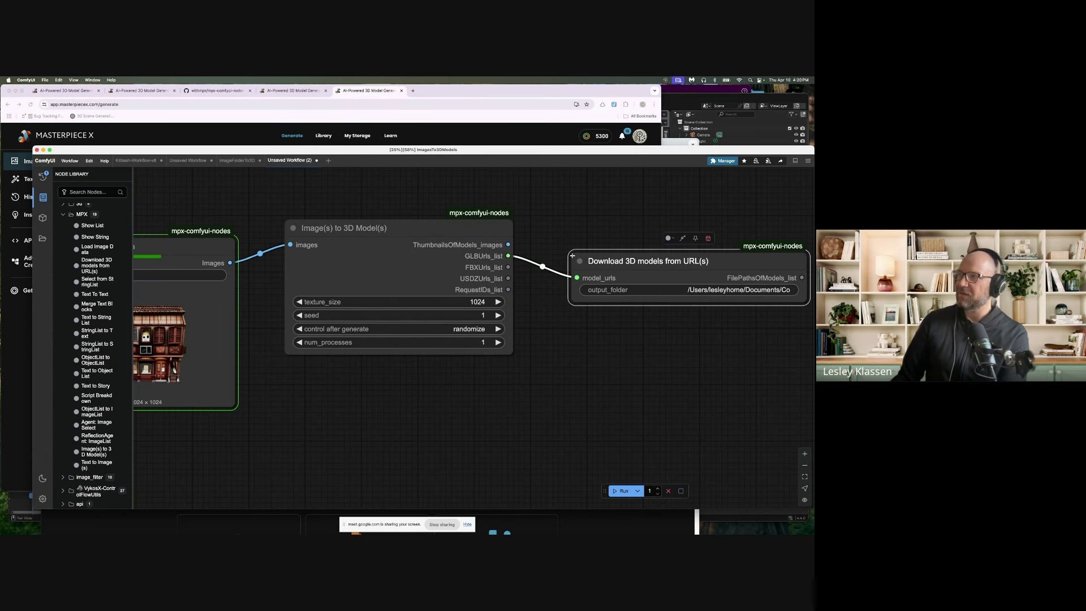
pyautogui.moveTo(508, 267); pyautogui.dragTo(577, 278)
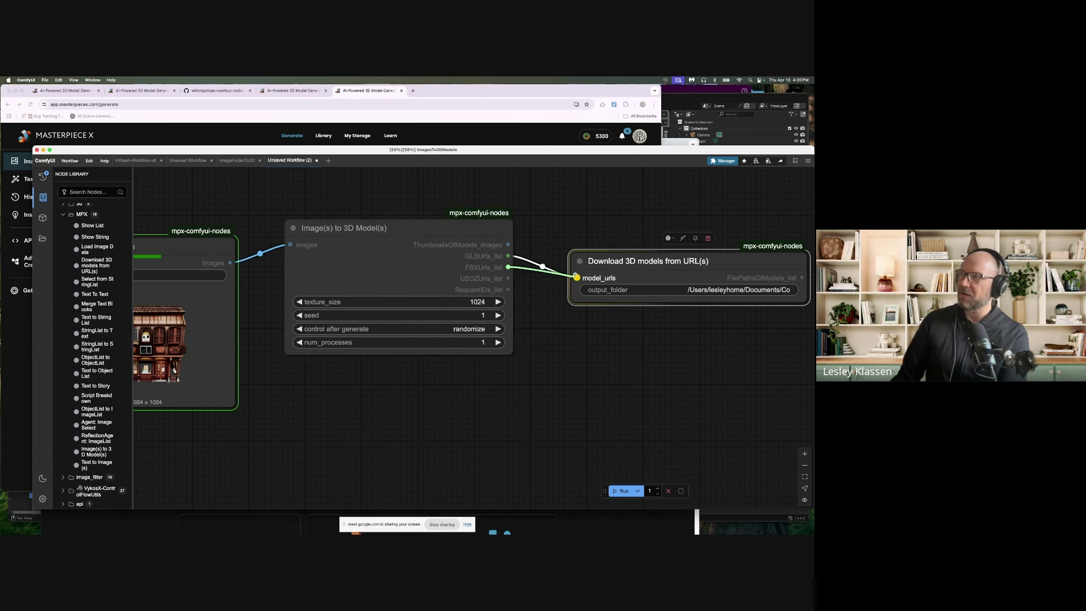
pyautogui.moveTo(508, 278); pyautogui.dragTo(599, 262)
pyautogui.click(687, 332)
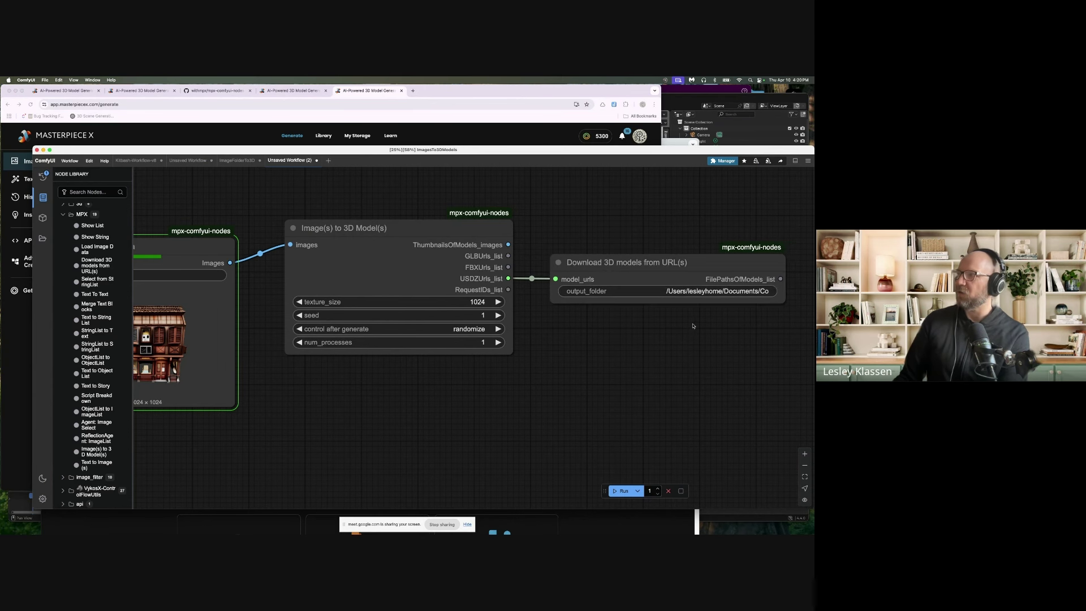
# Set the output_folder of the Download 3D models from URL(s) node to output
pyautogui.click(703, 291)
pyautogui.write('output')
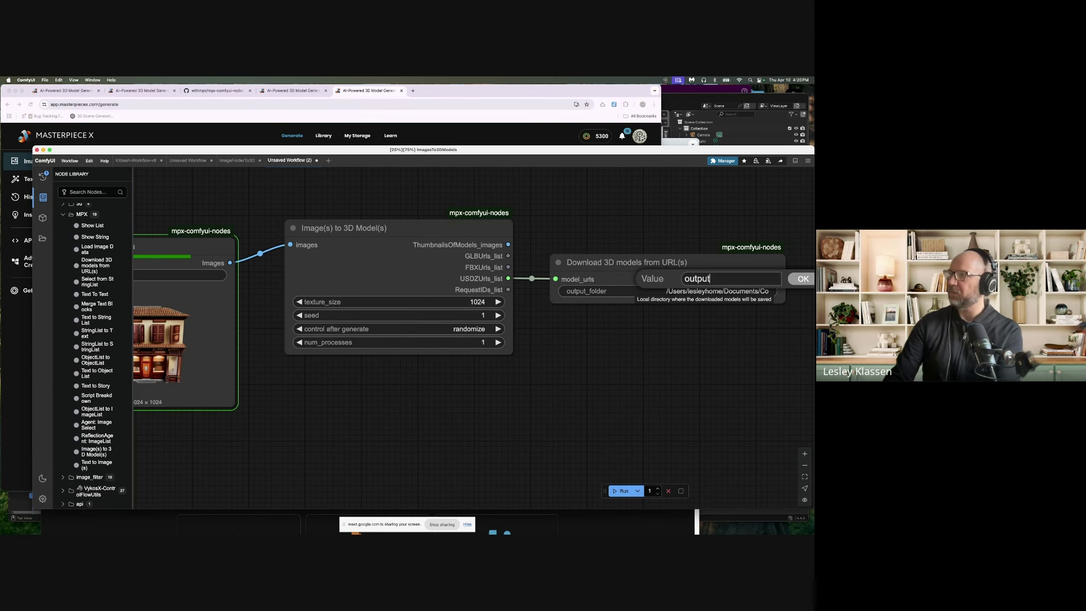
pyautogui.press('Return')
pyautogui.moveTo(213, 239); pyautogui.dragTo(270, 248)
pyautogui.hscroll(-5, 201, 220)
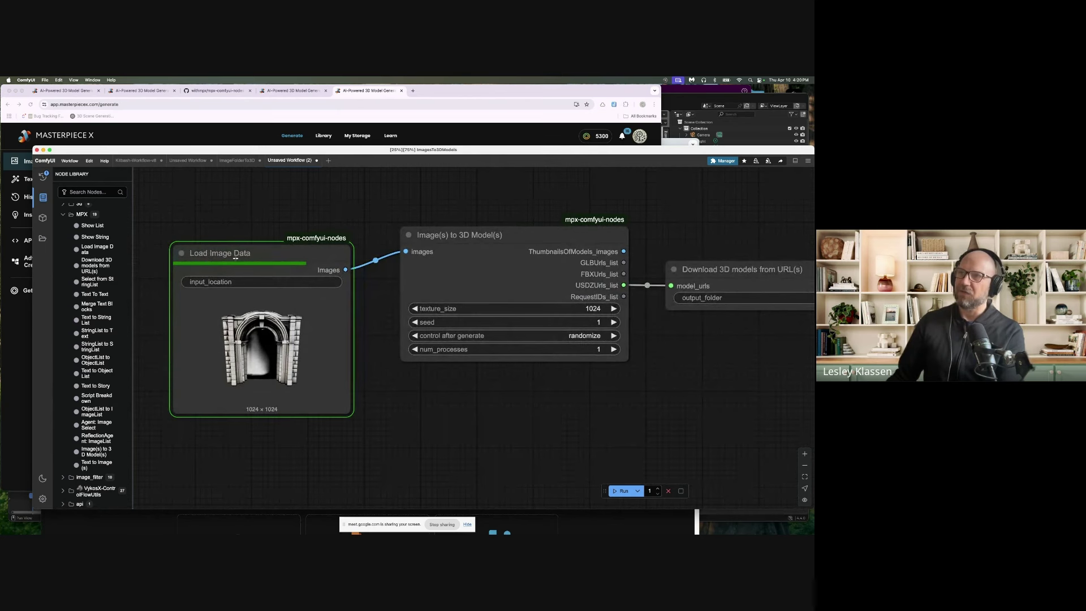
pyautogui.hscroll(10, 276, 291)
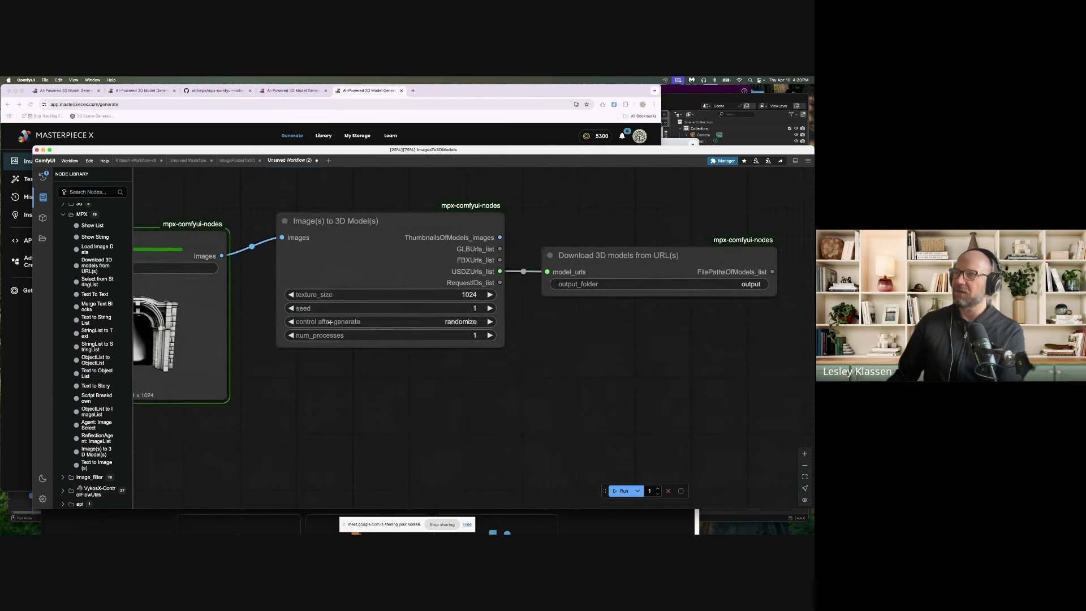
pyautogui.moveTo(641, 374); pyautogui.dragTo(516, 393)
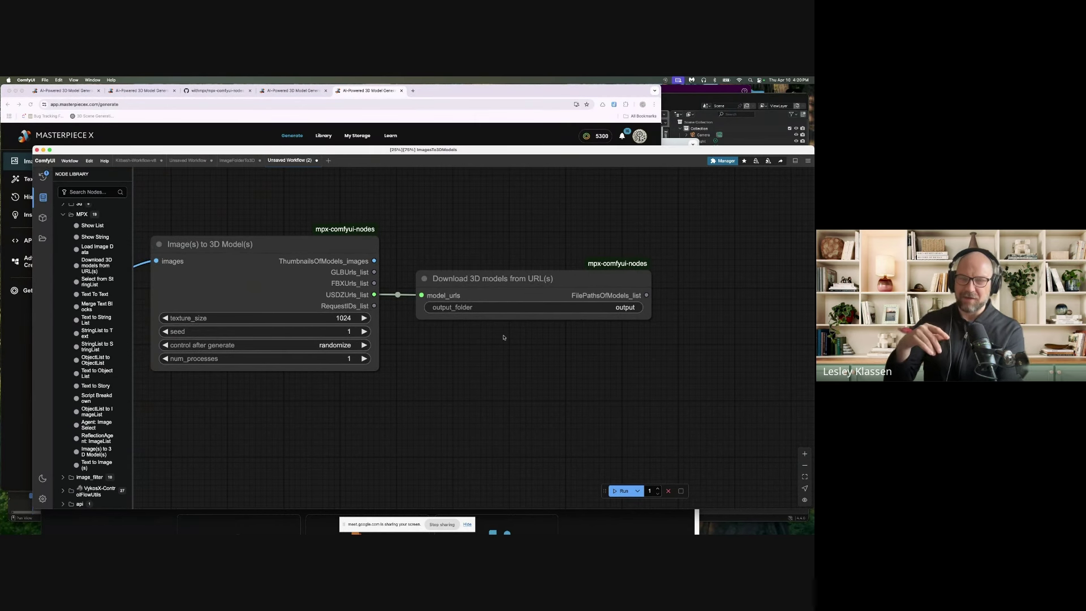
# Check the Masterpiece X generation history, and review the three-node workflow in ComfyUI
pyautogui.press('super+Tab')
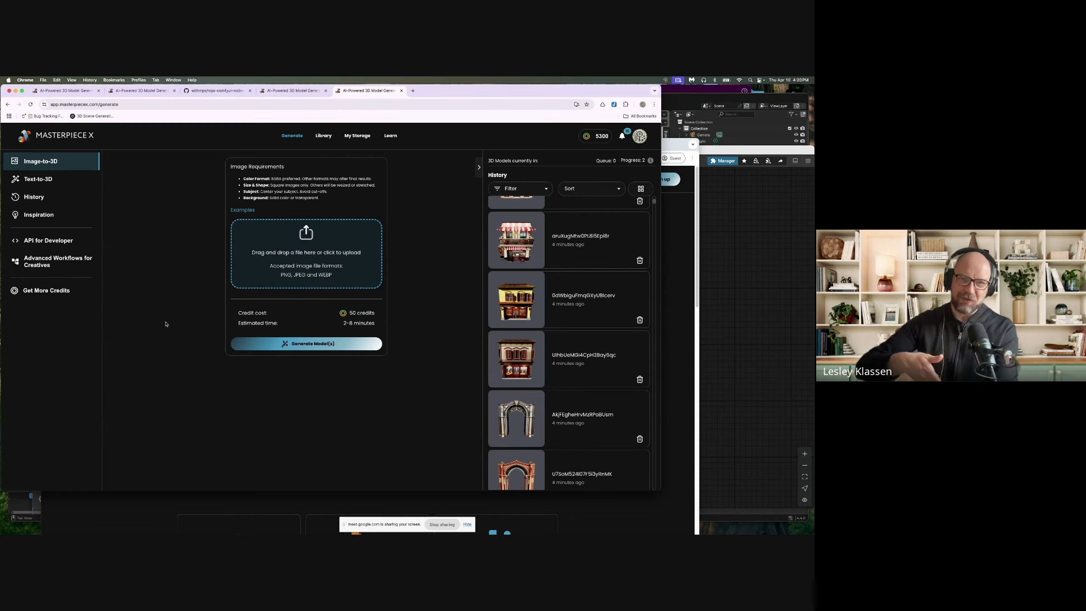
pyautogui.press('super+Tab')
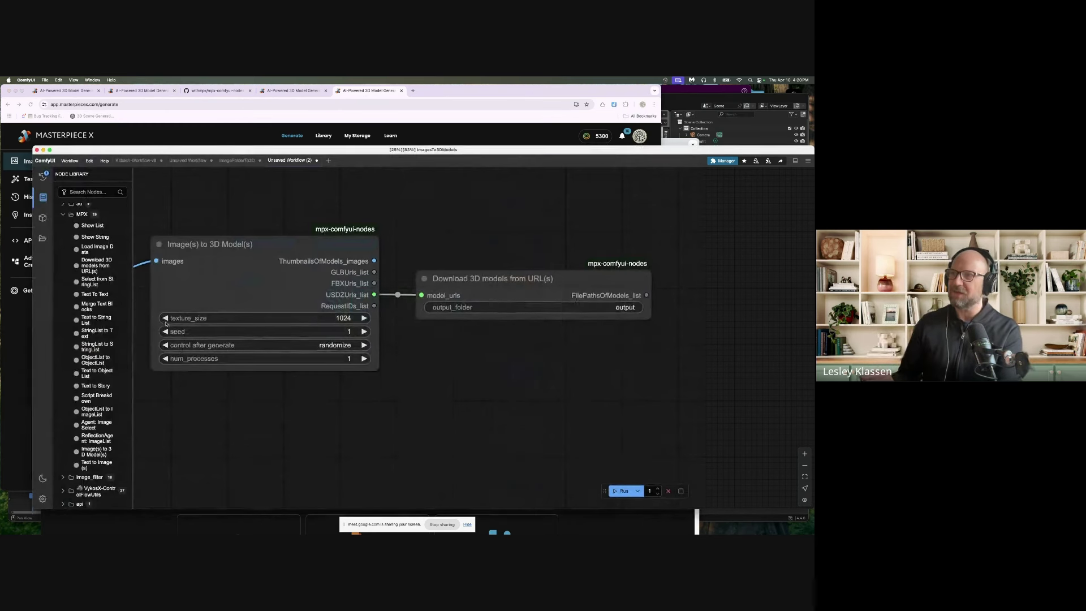
pyautogui.hscroll(-5, 271, 235)
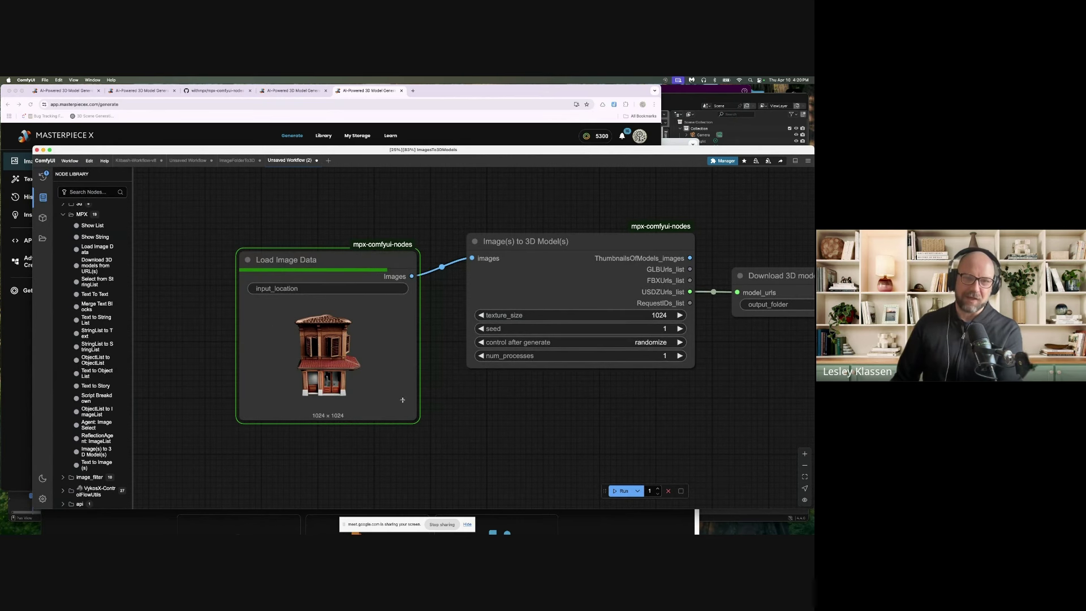
pyautogui.scroll(-5, 484, 428)
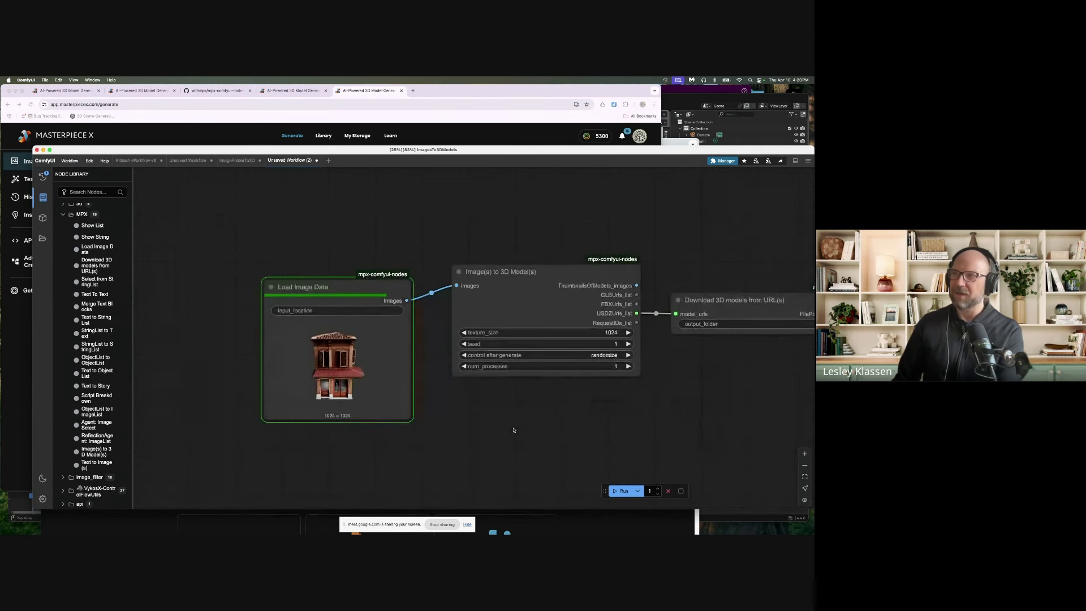
pyautogui.hscroll(2, 458, 414)
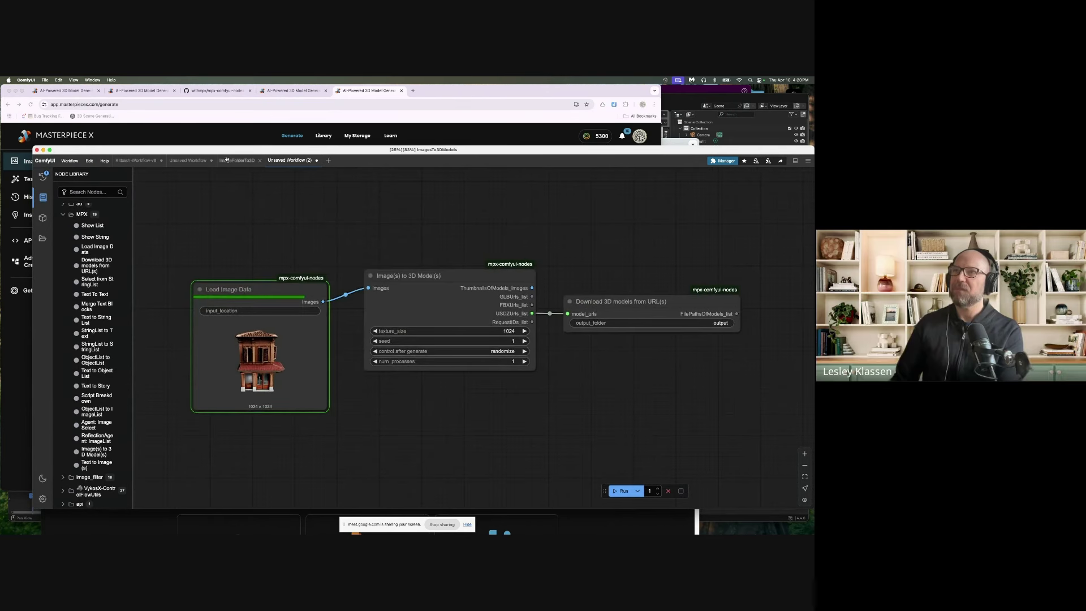
pyautogui.press('super+Tab')
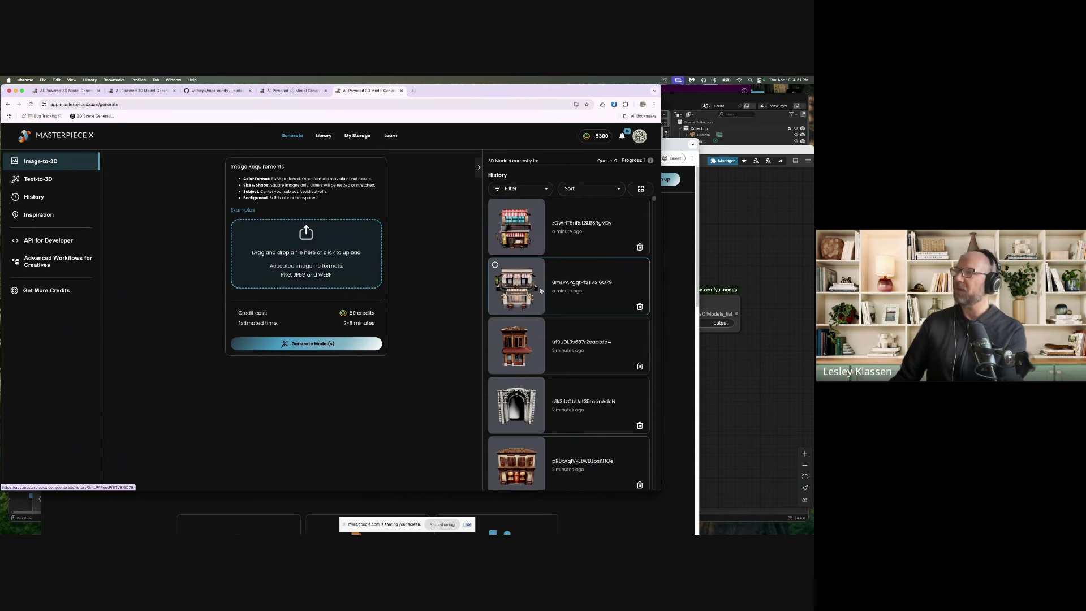
# Switch to Blender, start a new General file and delete its default cube
pyautogui.press('super+Tab')
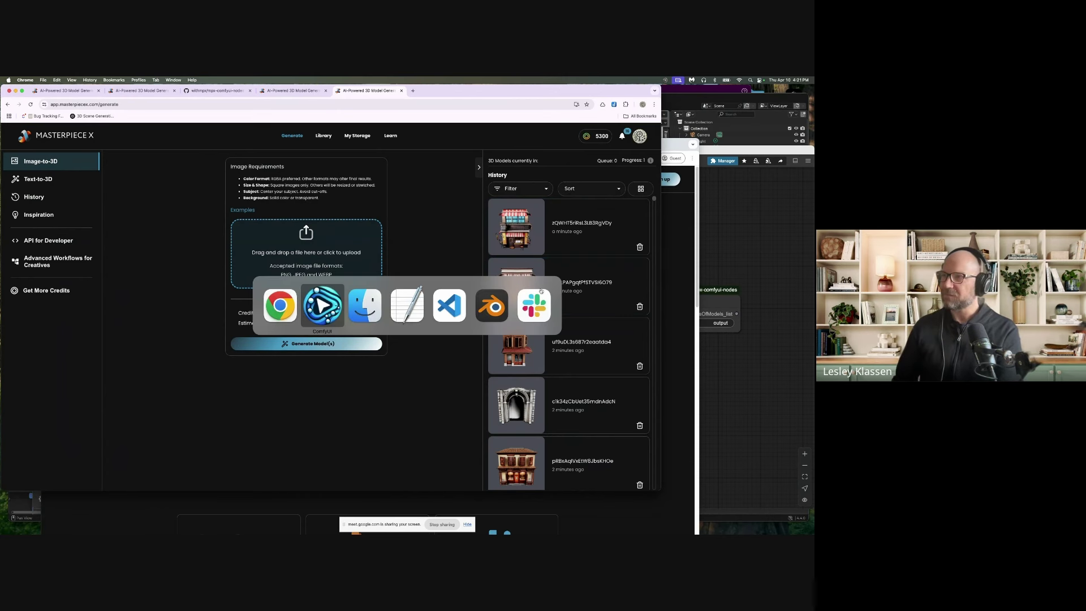
pyautogui.press('super+Tab')
pyautogui.press('super+Tab')
pyautogui.press('super+Tab')
pyautogui.press('super+Tab')
pyautogui.scroll(-5, 445, 123)
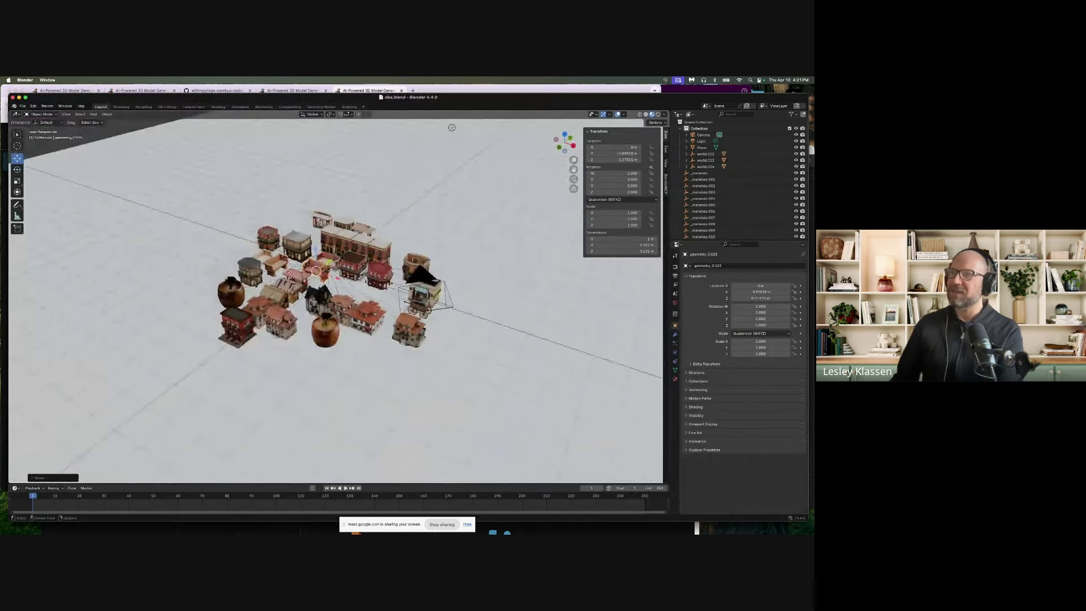
pyautogui.scroll(-5, 445, 122)
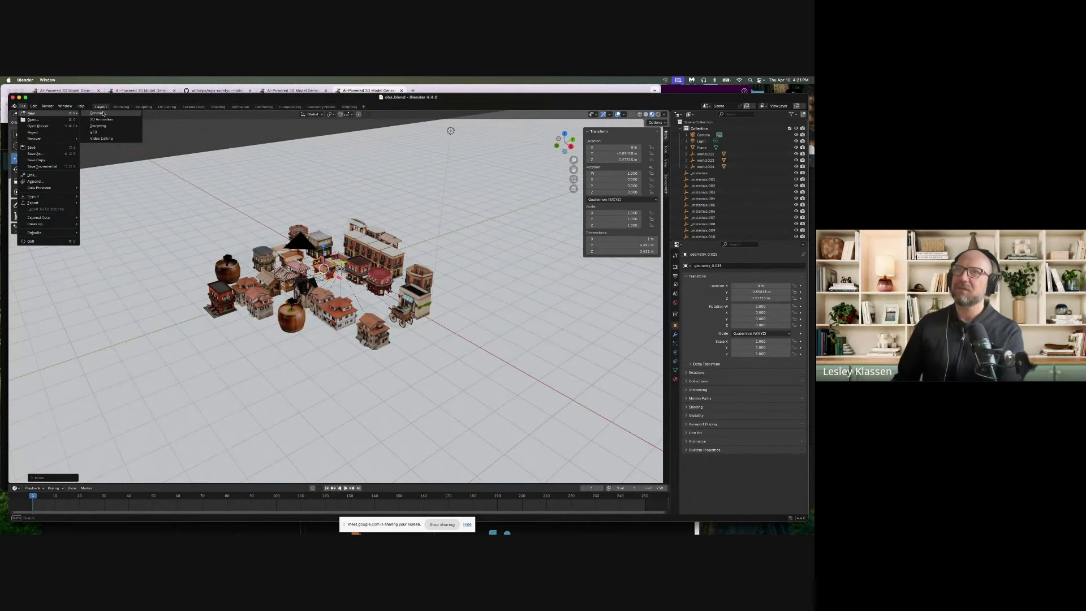
pyautogui.click(103, 114)
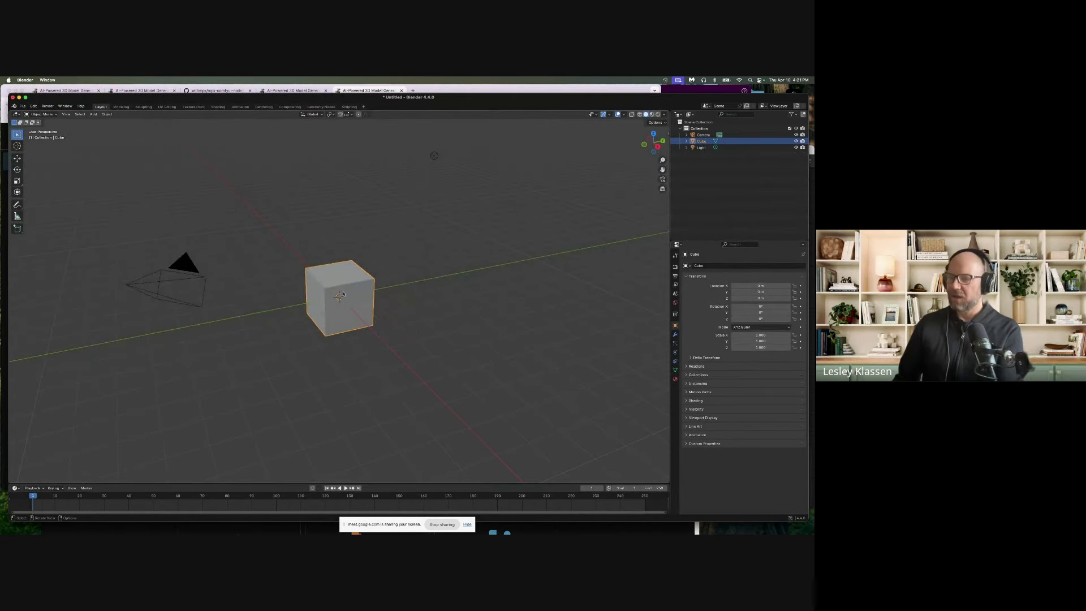
pyautogui.press('x')
pyautogui.click(320, 290)
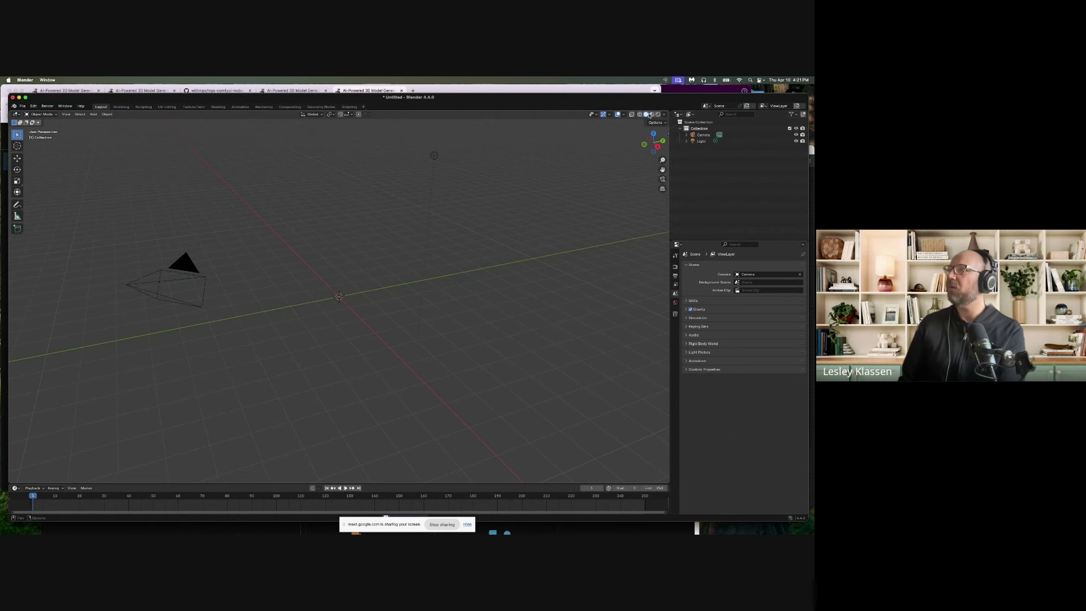
# Import the twelve newest .glb models from the Documents/ComfyUI/output folder as glTF 2.0
pyautogui.click(23, 106)
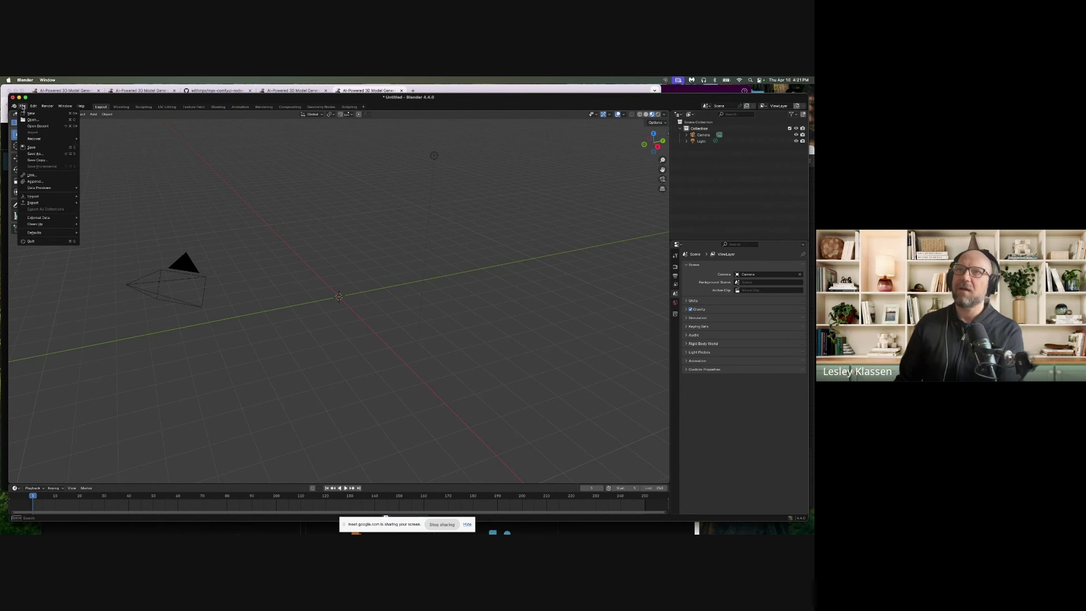
pyautogui.moveTo(40, 198)
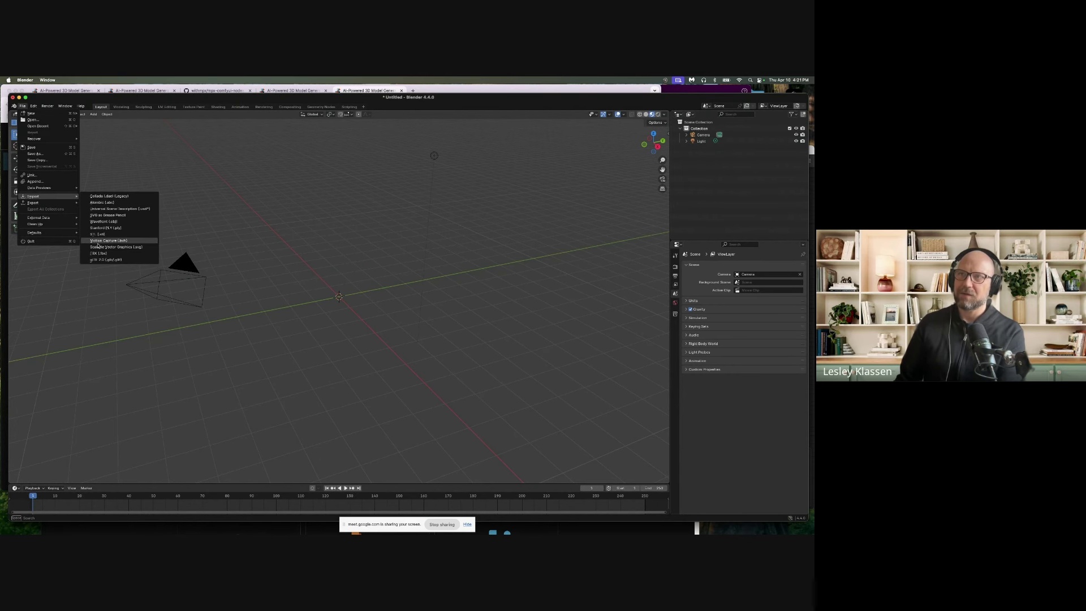
pyautogui.click(106, 260)
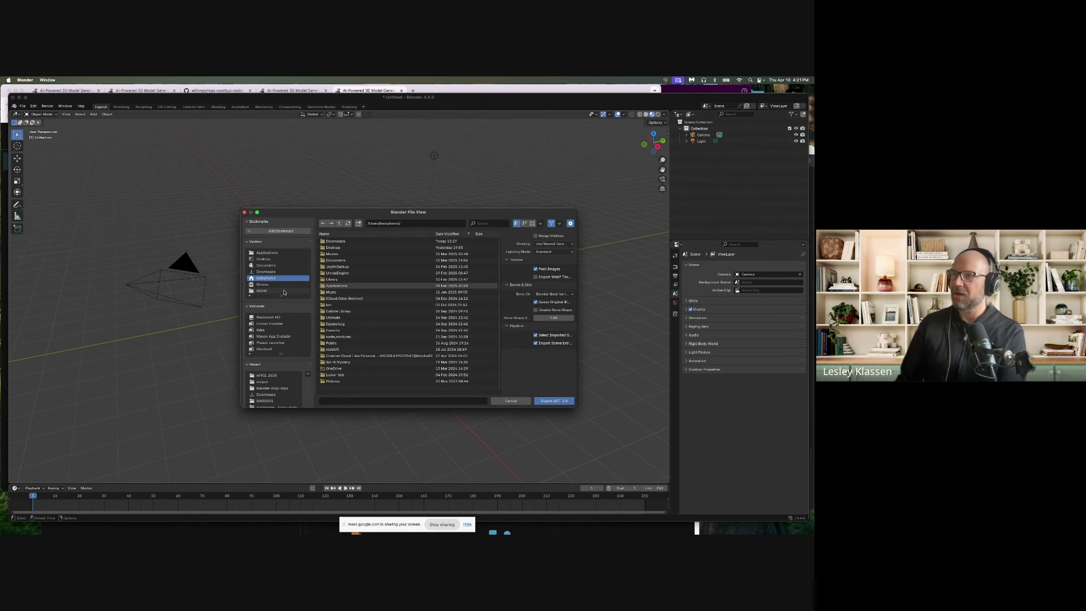
pyautogui.click(286, 271)
pyautogui.click(288, 266)
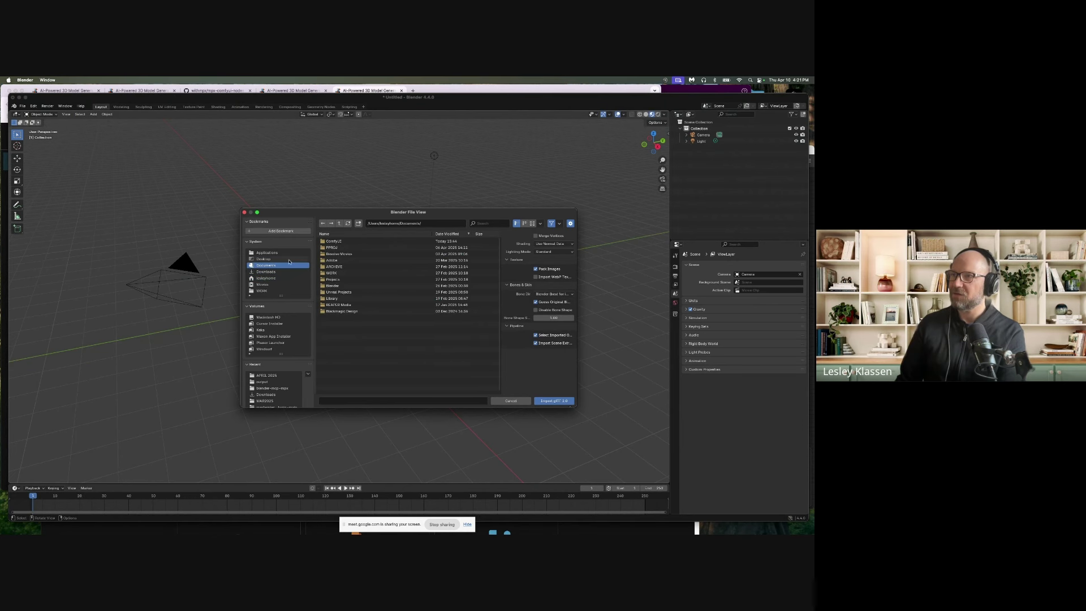
pyautogui.doubleClick(339, 241)
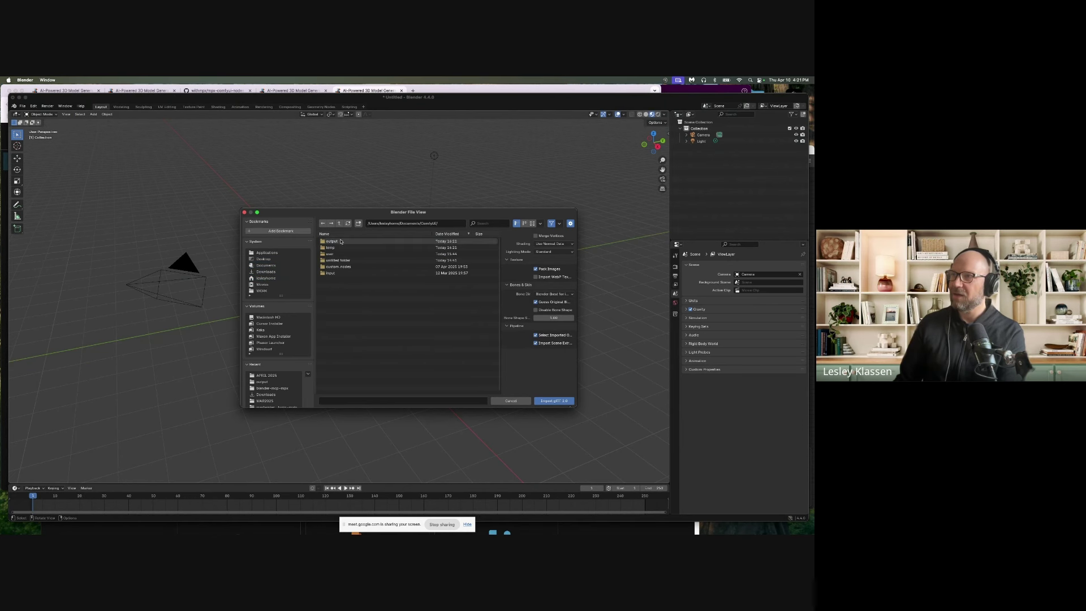
pyautogui.doubleClick(341, 241)
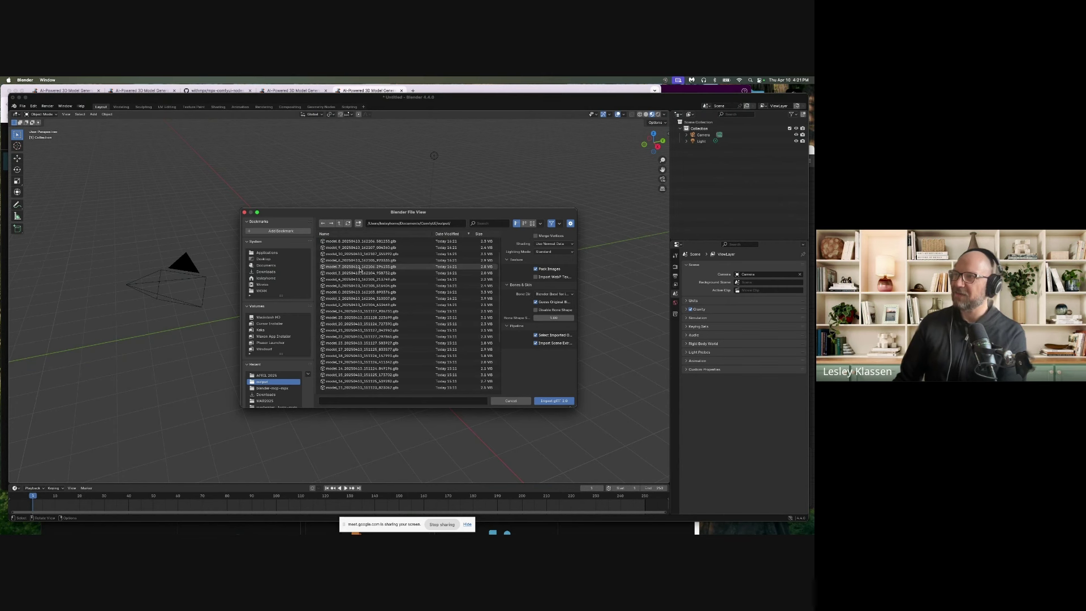
pyautogui.scroll(3, 360, 270)
pyautogui.click(430, 261)
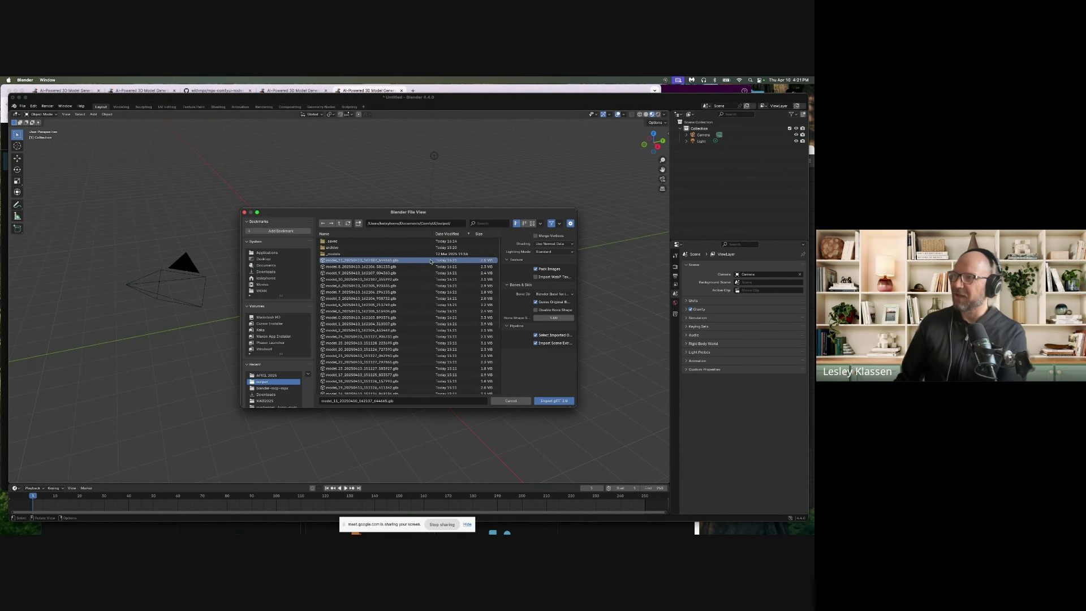
pyautogui.keyDown('shift'); pyautogui.click(444, 330); pyautogui.keyUp('shift')
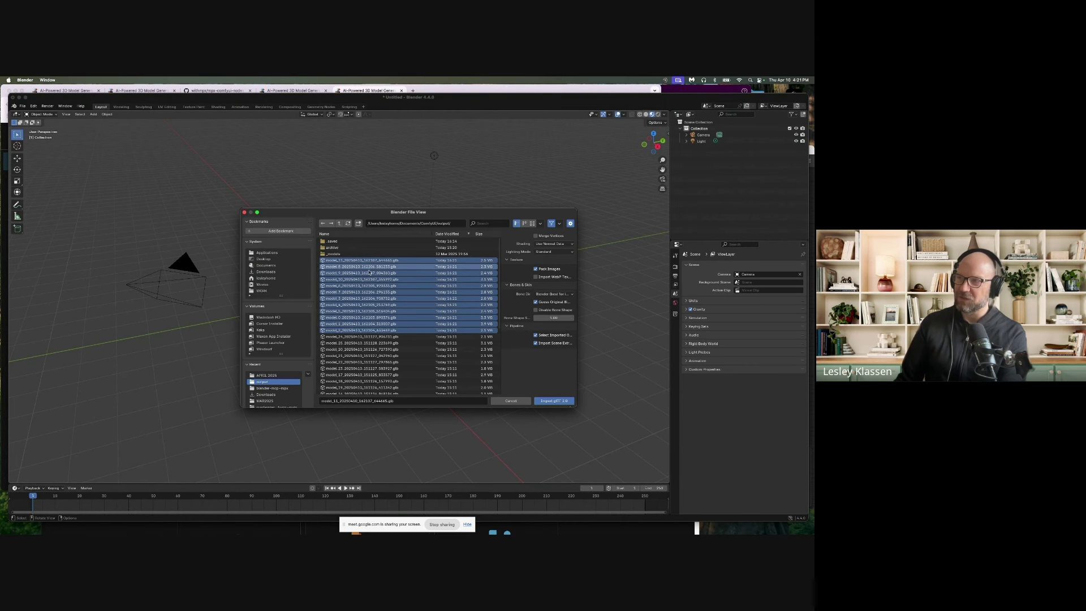
pyautogui.click(554, 400)
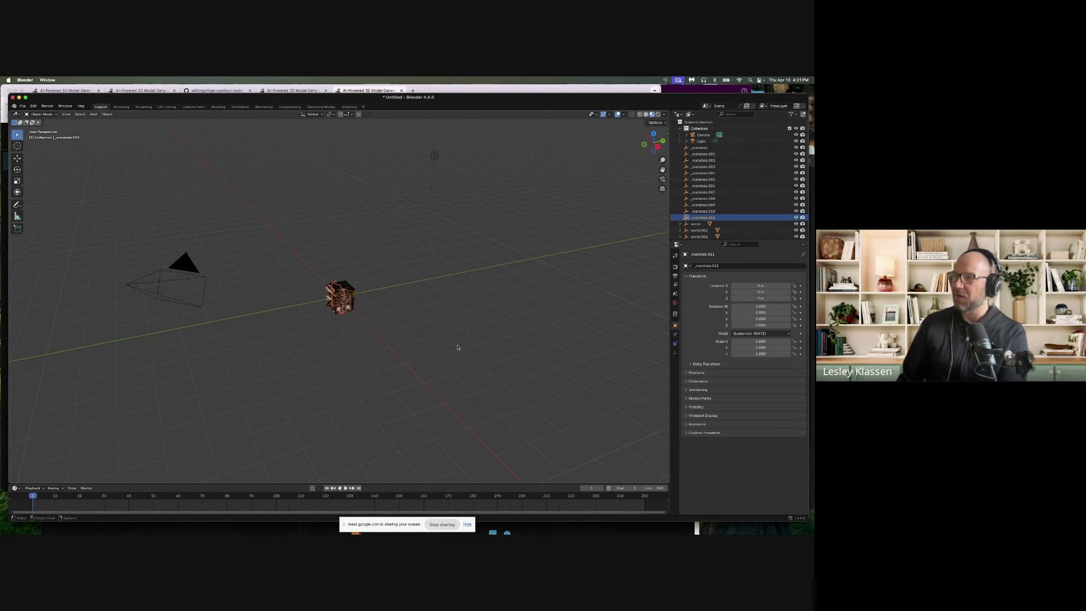
# Pull the yellow house and the striped-awning corner shop out of the overlapping stack, moving them along the X axis in opposite directions
pyautogui.scroll(5, 408, 294)
pyautogui.click(364, 288)
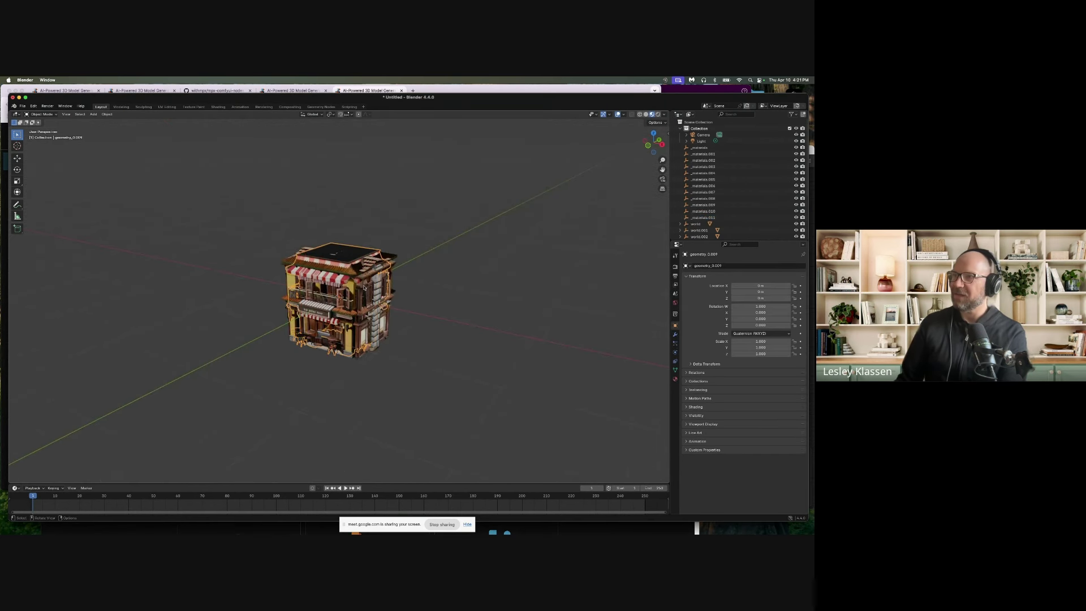
pyautogui.click(17, 159)
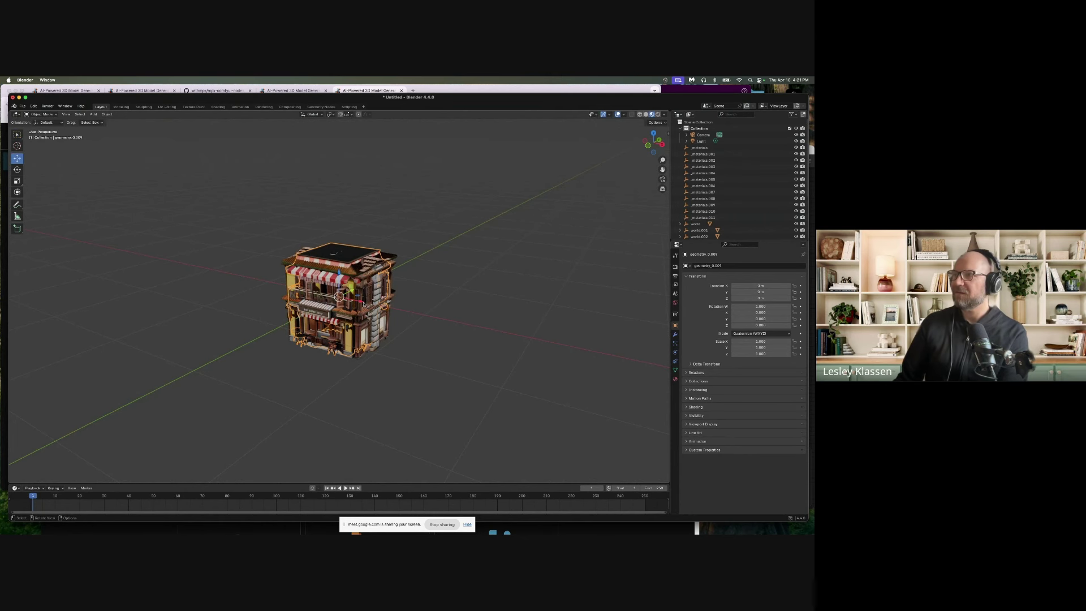
pyautogui.moveTo(404, 314); pyautogui.dragTo(452, 314)
pyautogui.click(338, 296)
# Move the grey stone archway along X beyond the striped-awning shop, and the grey café building past the yellow house
pyautogui.click(378, 302)
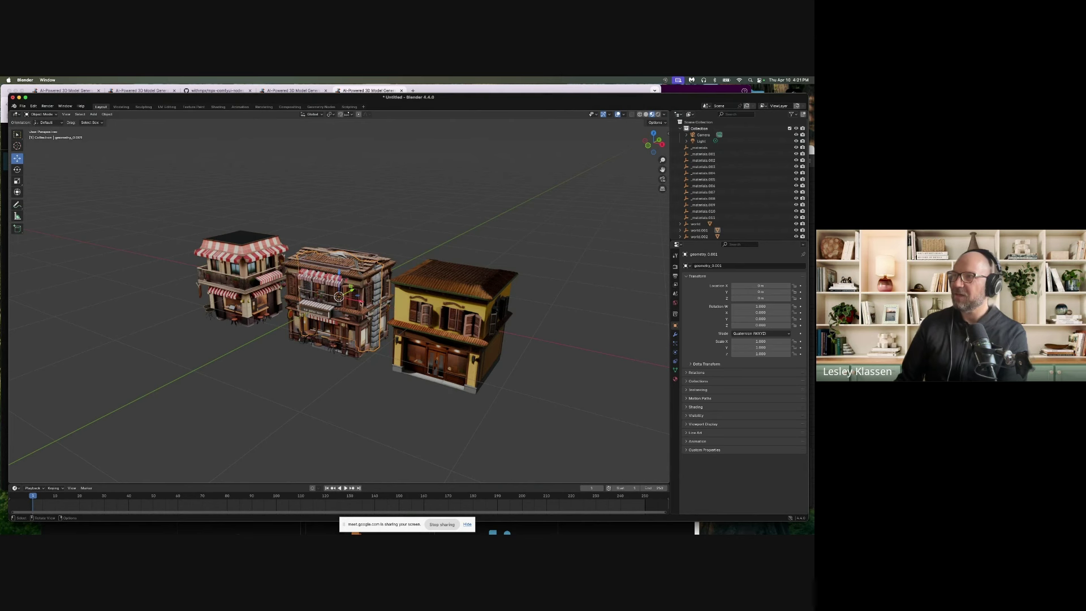
pyautogui.moveTo(361, 303); pyautogui.dragTo(195, 256)
pyautogui.click(325, 295)
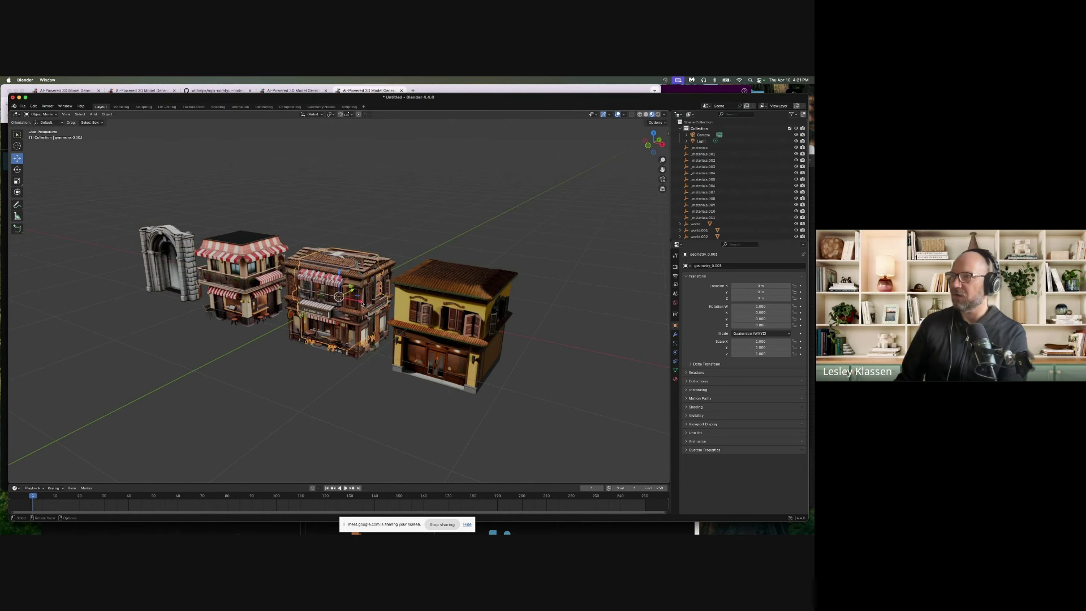
pyautogui.moveTo(328, 296); pyautogui.dragTo(551, 342)
# Move the next two brown buildings along X to the far end of the row beyond the stone archway
pyautogui.click(350, 301)
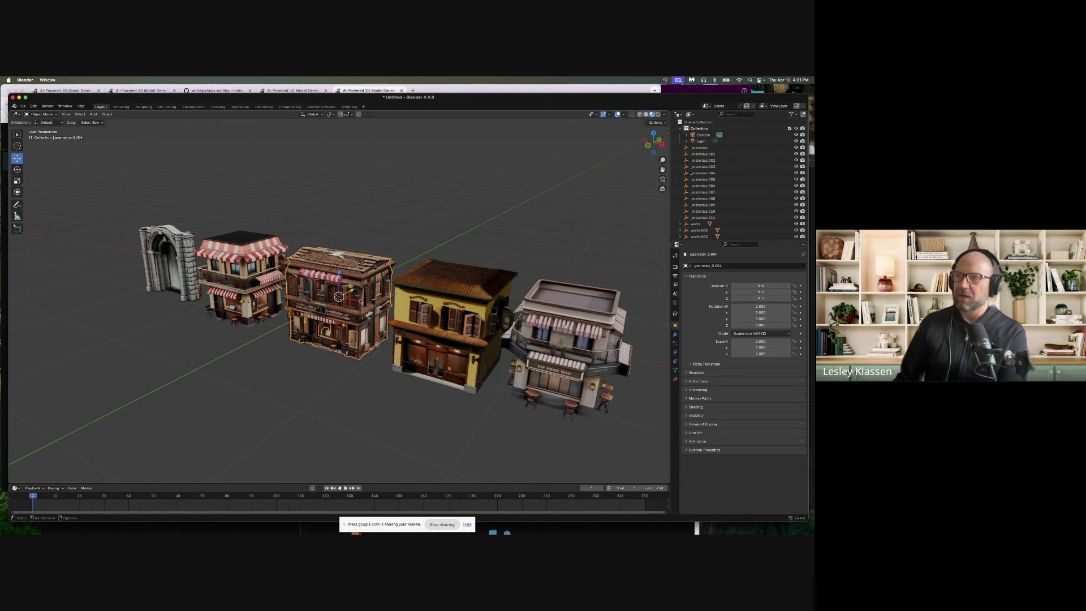
pyautogui.moveTo(360, 302); pyautogui.dragTo(110, 232)
pyautogui.hotkey('ctrl', 'z')
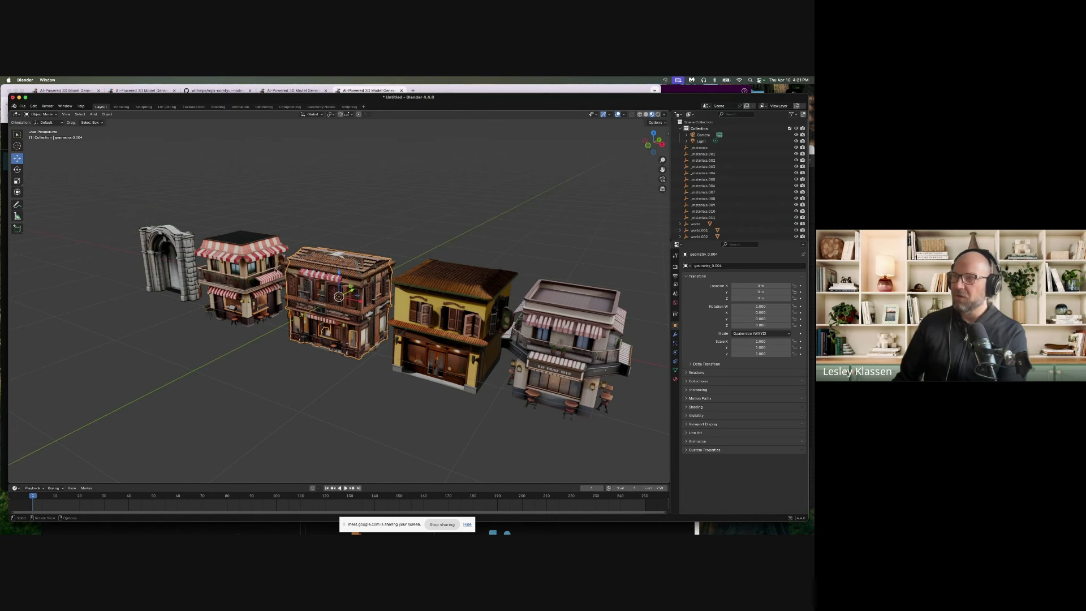
pyautogui.moveTo(361, 303); pyautogui.dragTo(146, 258)
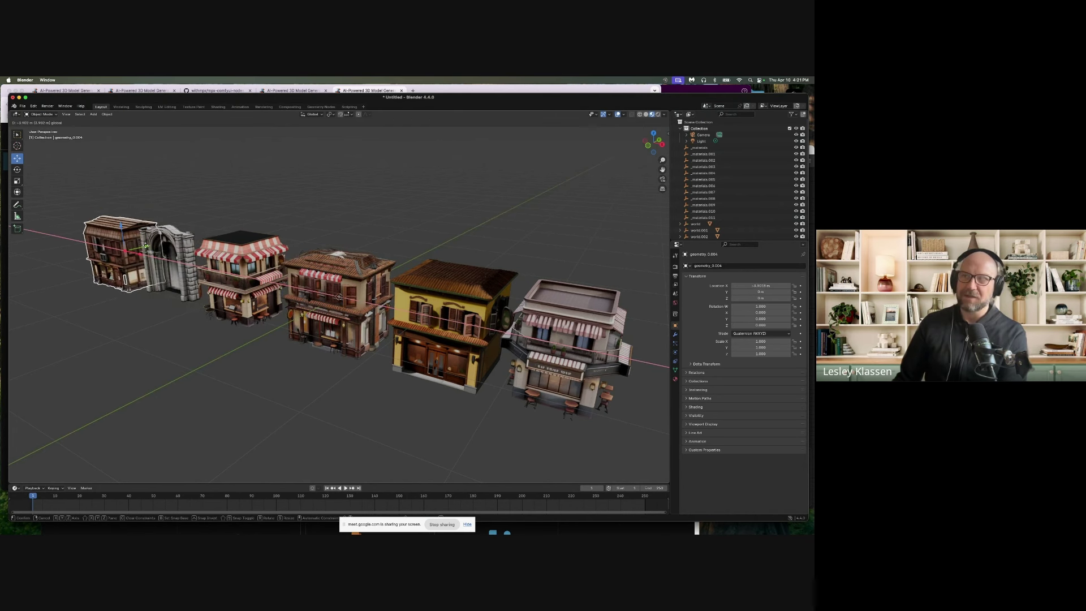
pyautogui.click(368, 313)
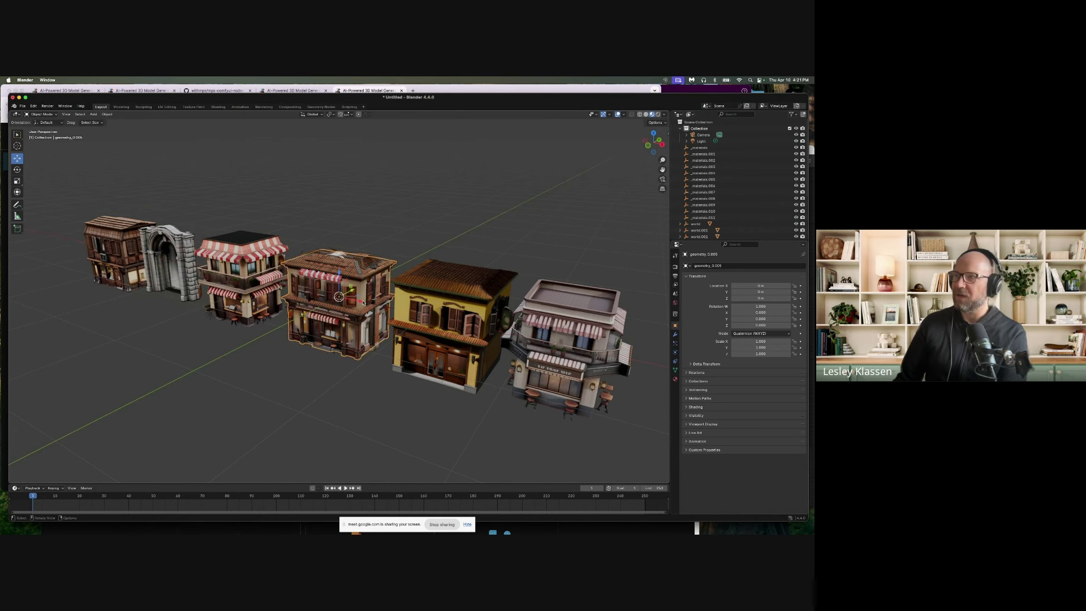
pyautogui.moveTo(364, 303); pyautogui.dragTo(90, 241)
# Move the blue-windowed awning shop along X past the grey café, and the pale shuttered building to the opposite end of the row
pyautogui.click(370, 313)
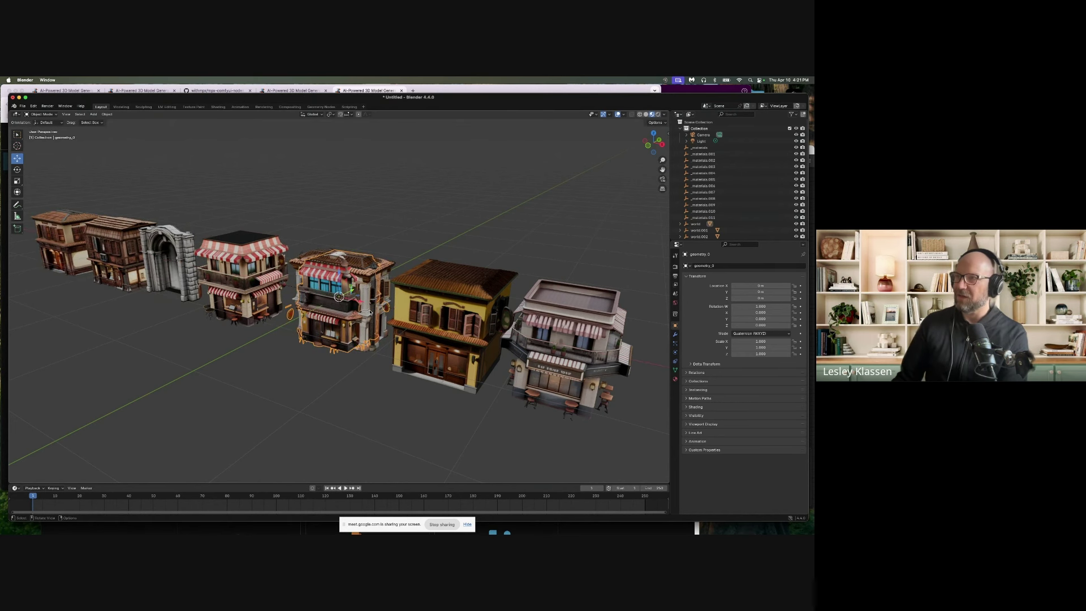
pyautogui.moveTo(366, 304); pyautogui.dragTo(659, 368)
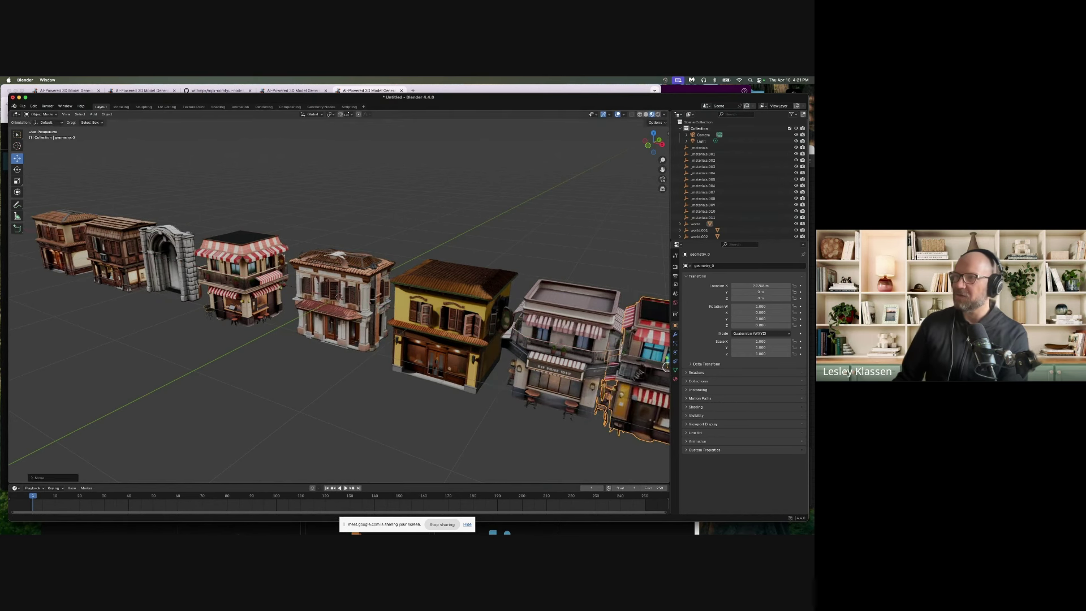
pyautogui.click(357, 314)
pyautogui.moveTo(368, 303); pyautogui.dragTo(34, 216)
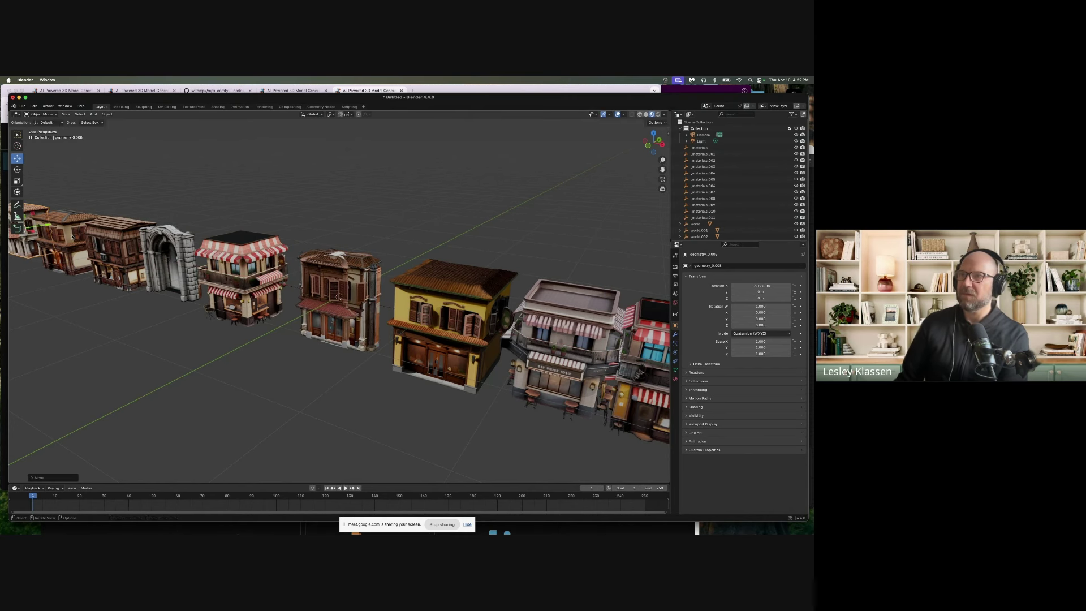
# Move the two remaining brown buildings out of the stack along X, past the blue-windowed awning shop
pyautogui.scroll(-5, 339, 299)
pyautogui.scroll(5, 339, 300)
pyautogui.click(248, 309)
pyautogui.click(330, 310)
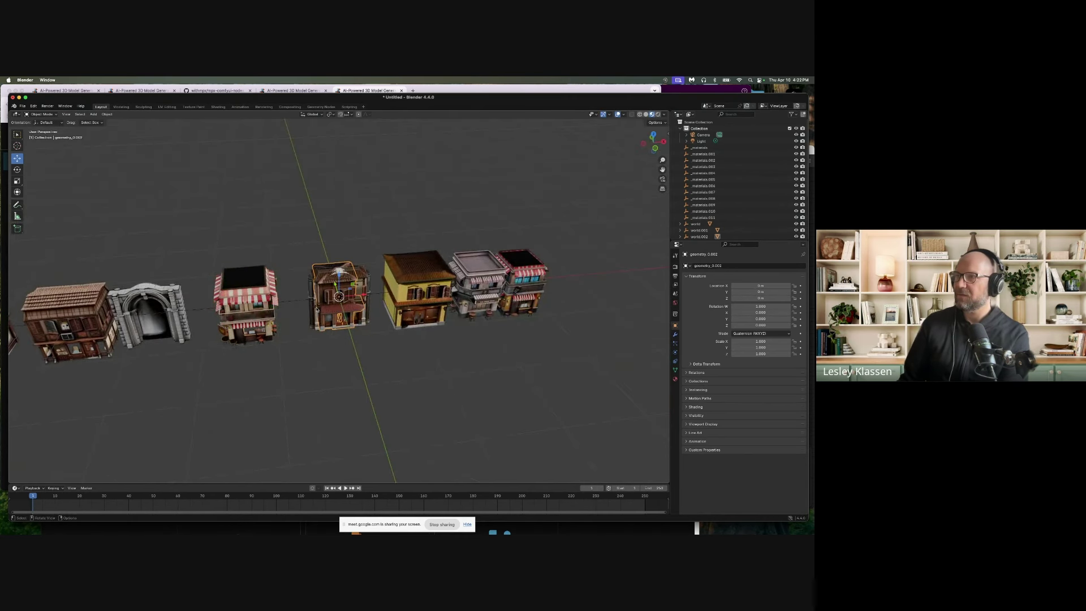
pyautogui.click(249, 317)
pyautogui.moveTo(272, 306); pyautogui.dragTo(274, 306)
pyautogui.click(343, 308)
pyautogui.moveTo(366, 297); pyautogui.dragTo(611, 277)
pyautogui.click(361, 305)
pyautogui.moveTo(363, 297); pyautogui.dragTo(622, 271)
# Move the second grey stone arch along X beyond the two brown buildings, and adjust the orange brick arch's position near the origin
pyautogui.scroll(5, 365, 310)
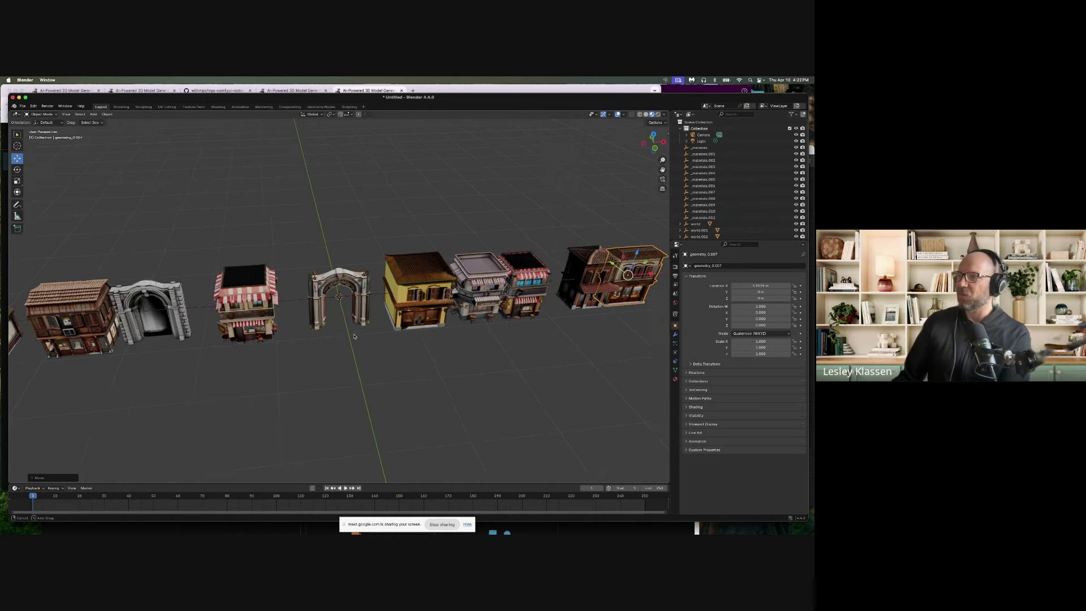
pyautogui.click(358, 294)
pyautogui.moveTo(358, 295); pyautogui.dragTo(634, 290)
pyautogui.click(339, 282)
pyautogui.moveTo(340, 282); pyautogui.dragTo(375, 331)
pyautogui.hscroll(-5, 375, 331)
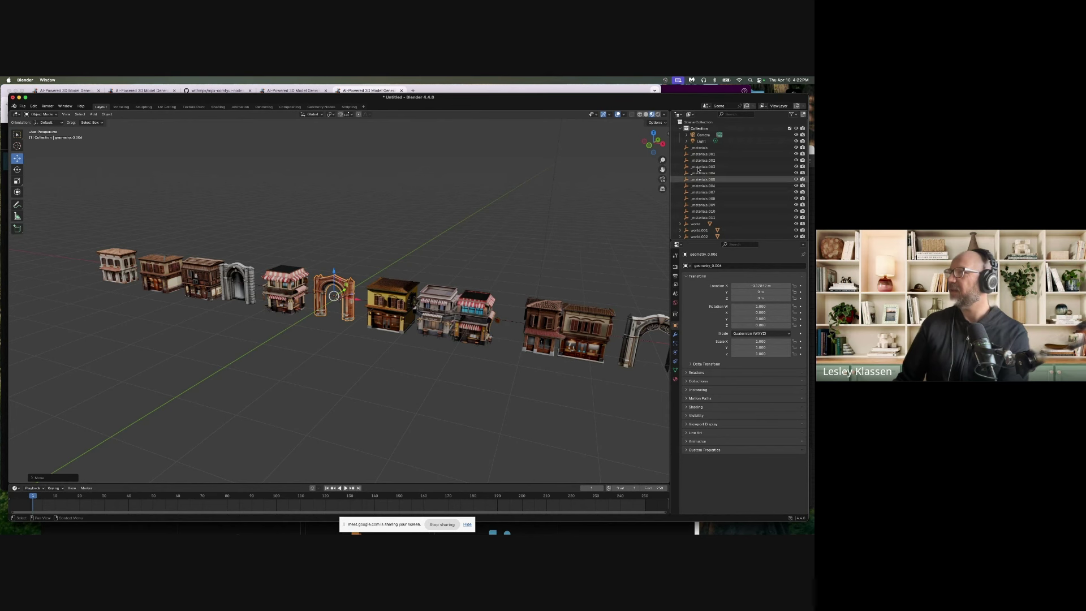
# Select the scene's Light and move it across to the far end of the row of buildings
pyautogui.click(699, 147)
pyautogui.click(699, 140)
pyautogui.scroll(-5, 422, 220)
pyautogui.hscroll(4, 422, 220)
pyautogui.moveTo(422, 220); pyautogui.dragTo(267, 252)
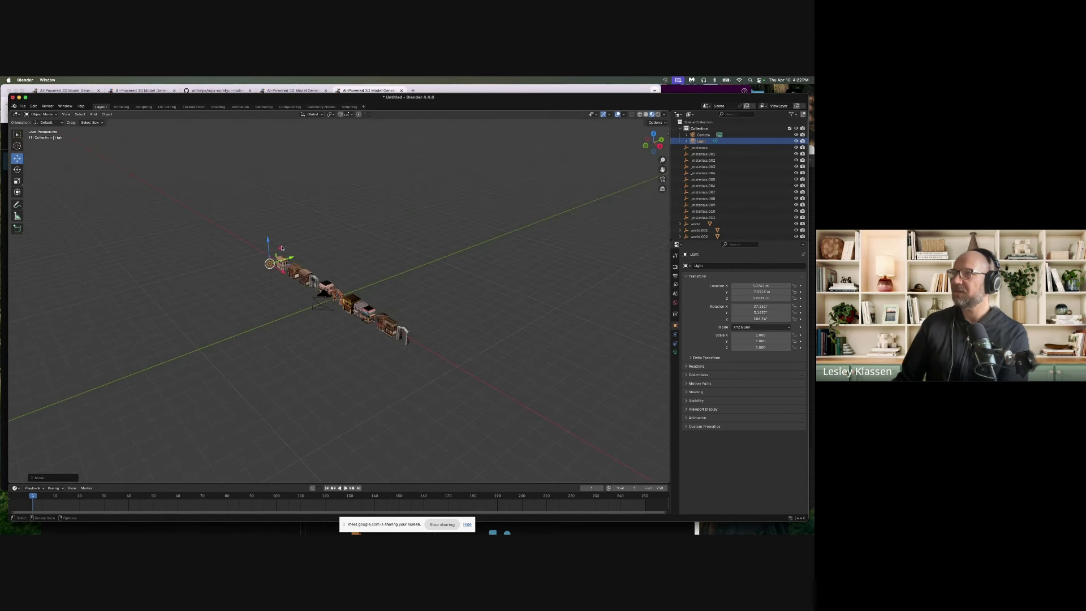
pyautogui.scroll(5, 267, 252)
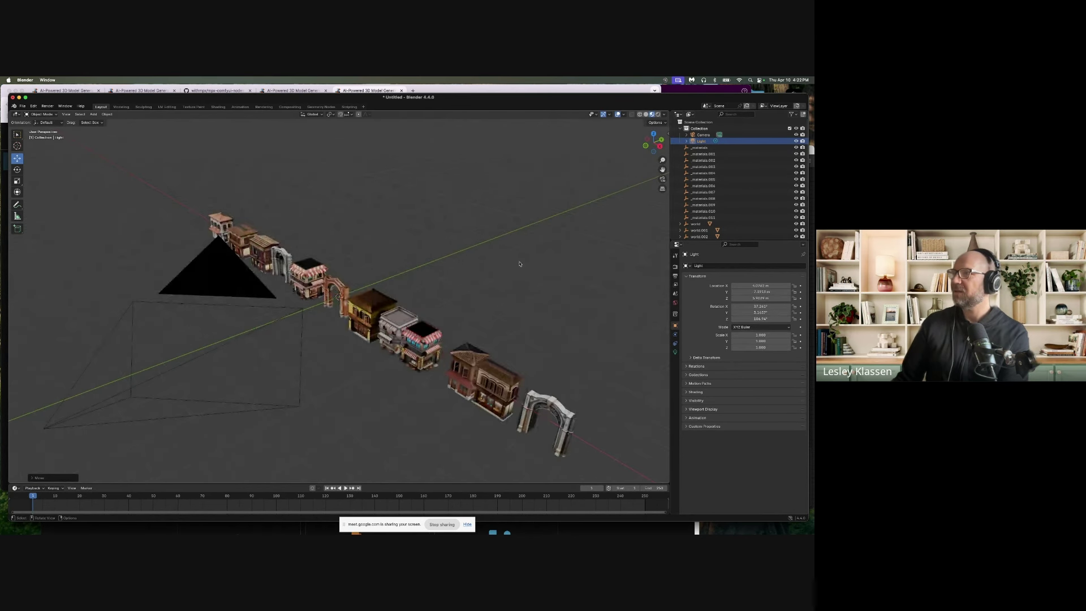
# Set the light's power to 2000 W and switch the viewport to rendered shading
pyautogui.click(705, 142)
pyautogui.click(716, 141)
pyautogui.doubleClick(770, 310)
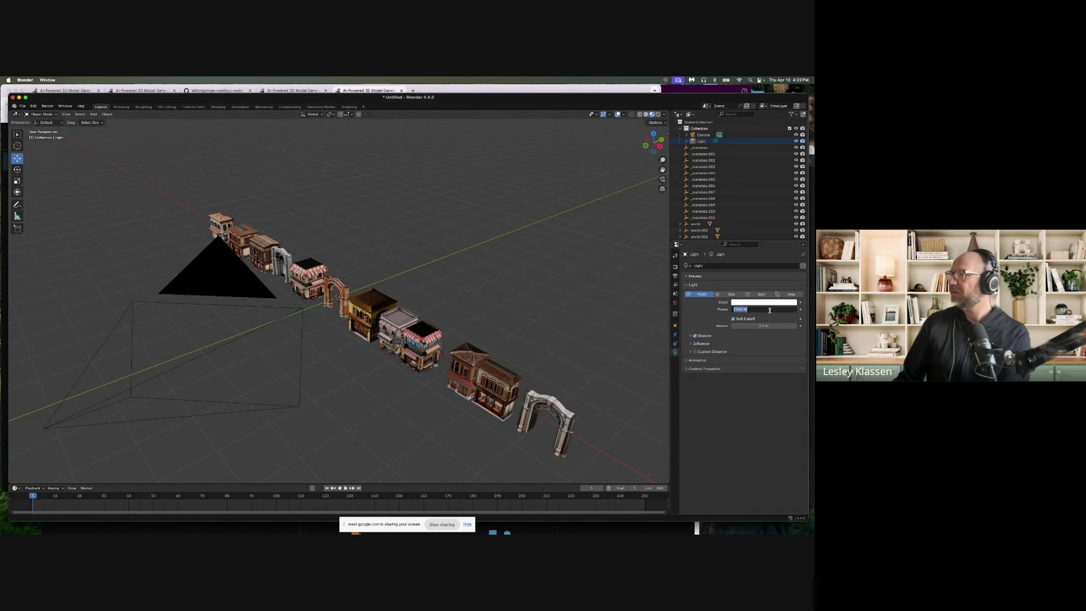
pyautogui.write('2000')
pyautogui.press('Return')
pyautogui.click(654, 114)
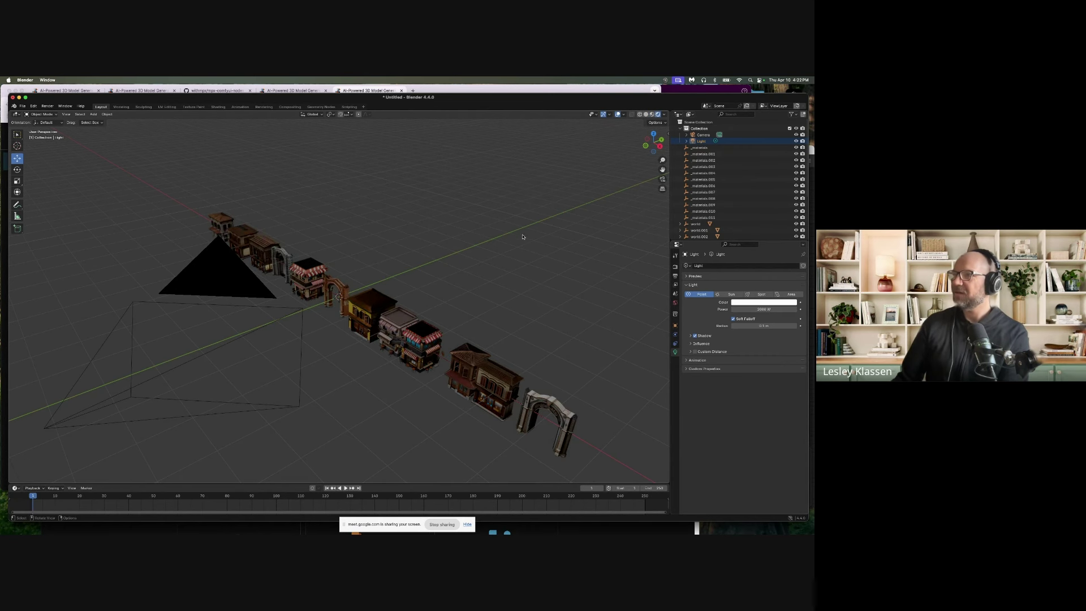
# Lower the light and move it close to the middle of the row, beside the yellow house
pyautogui.scroll(3, 522, 235)
pyautogui.scroll(-3, 529, 227)
pyautogui.hscroll(3, 521, 230)
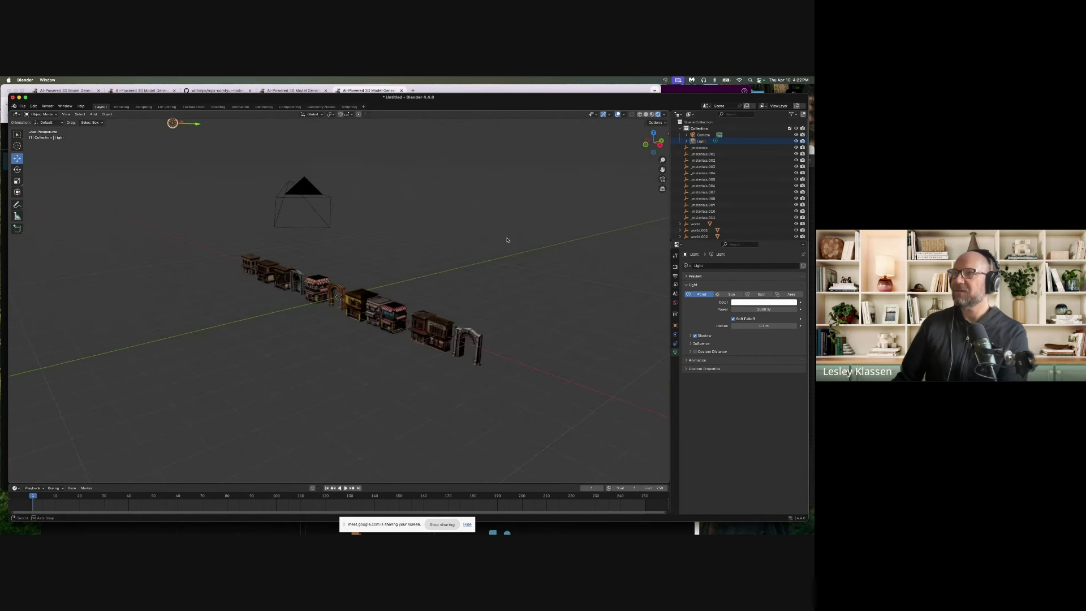
pyautogui.moveTo(134, 147); pyautogui.dragTo(181, 304)
pyautogui.hscroll(3, 185, 315)
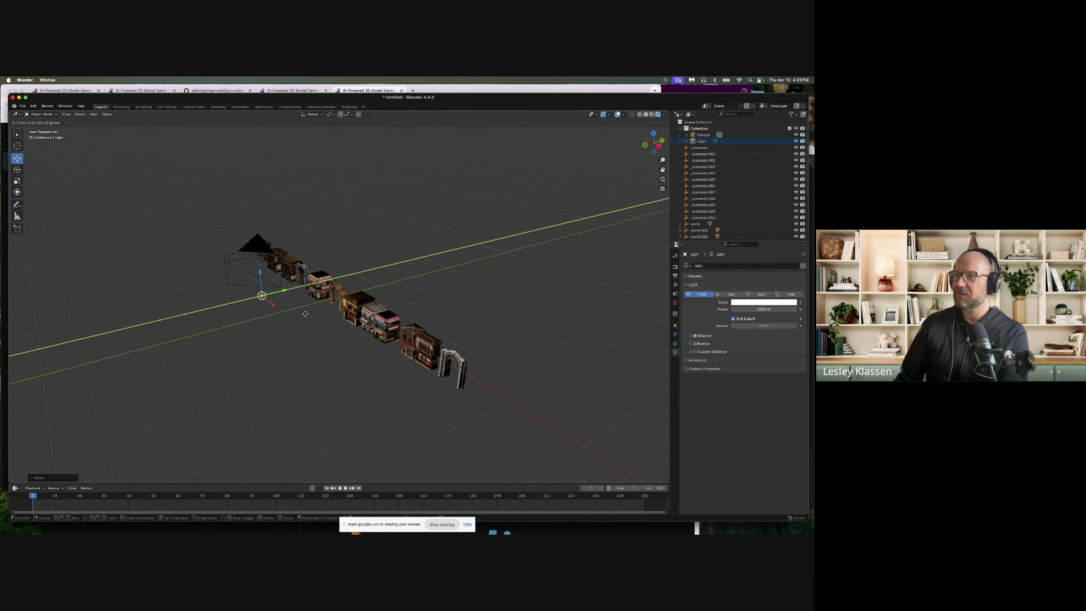
pyautogui.hscroll(3, 339, 316)
pyautogui.scroll(3, 385, 323)
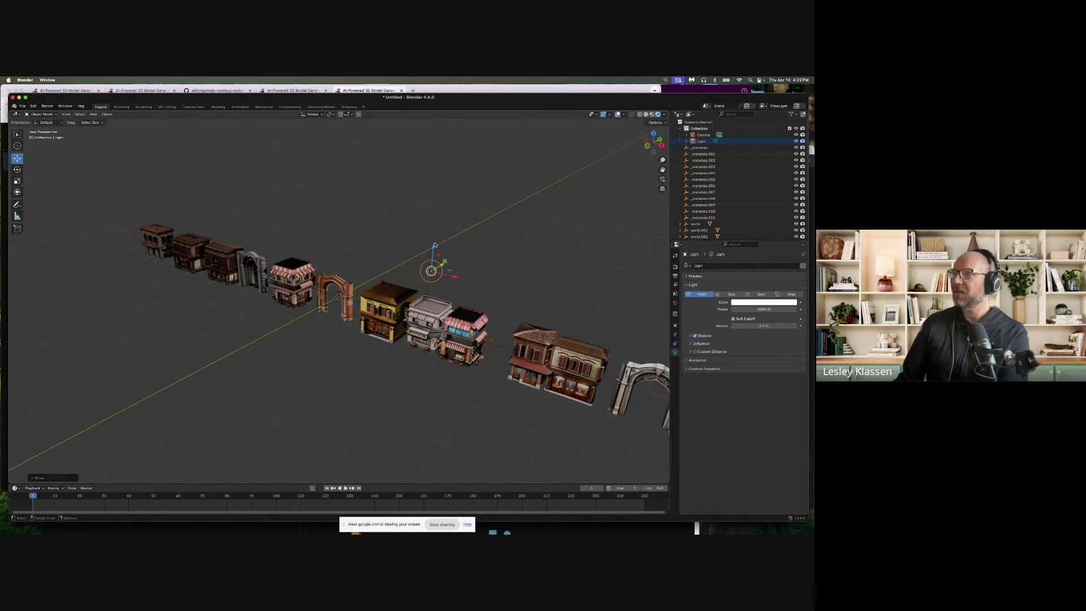
pyautogui.moveTo(434, 244); pyautogui.dragTo(434, 291)
pyautogui.moveTo(453, 335); pyautogui.dragTo(377, 343)
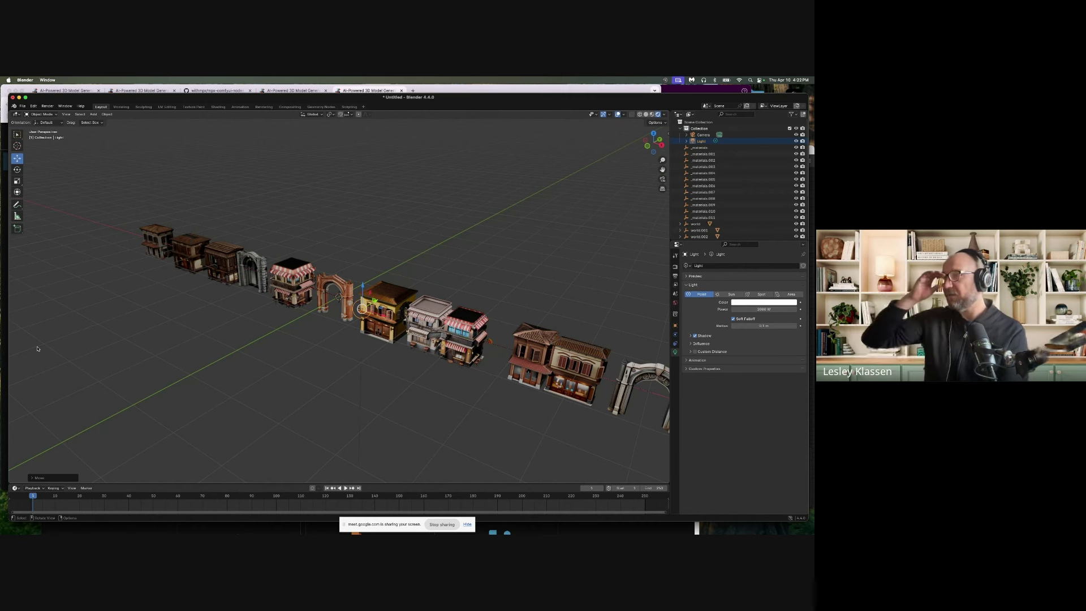
# Switch to ComfyUI to show the image-to-3D workflow
pyautogui.press('super+Tab')
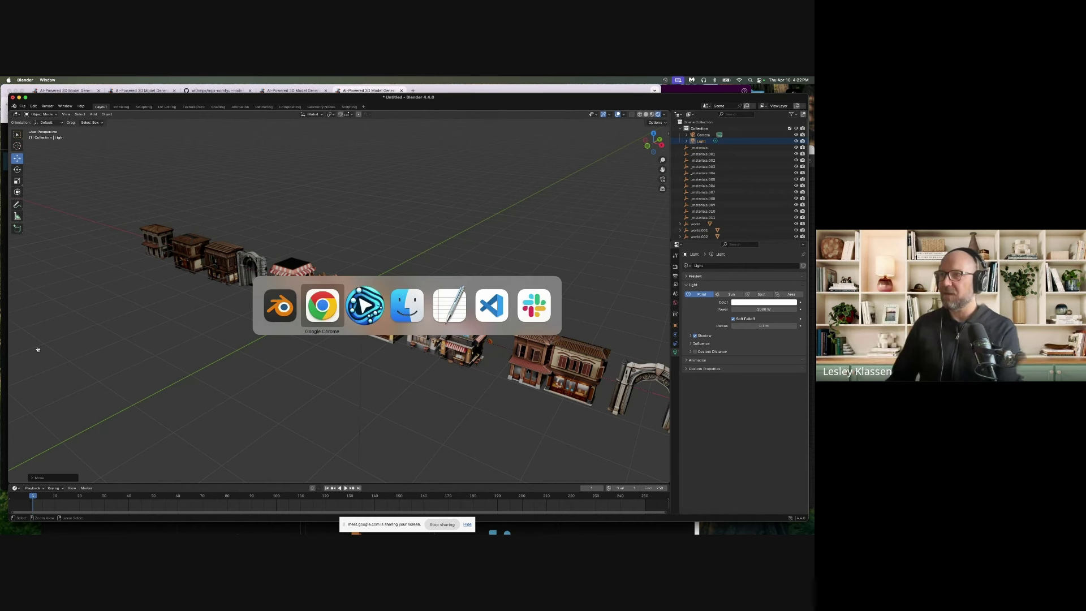
pyautogui.press('super+Tab')
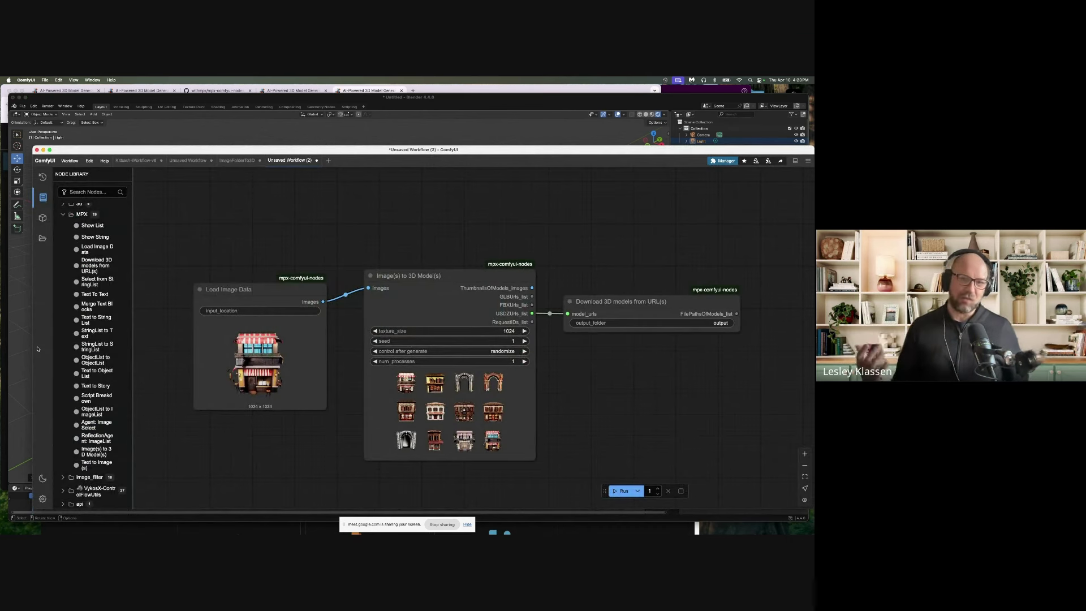